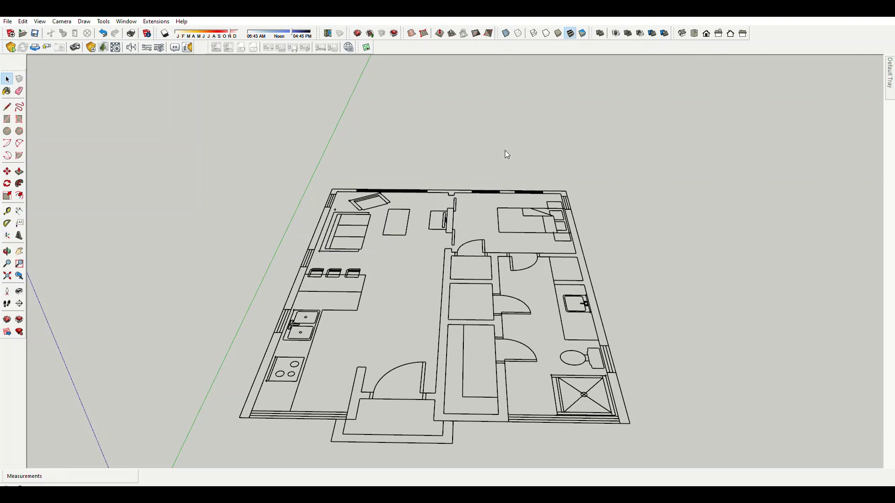
Trace a rectangle covering the entire apartment floor plan.
key(r)
scroll(343, 184, up, 5)
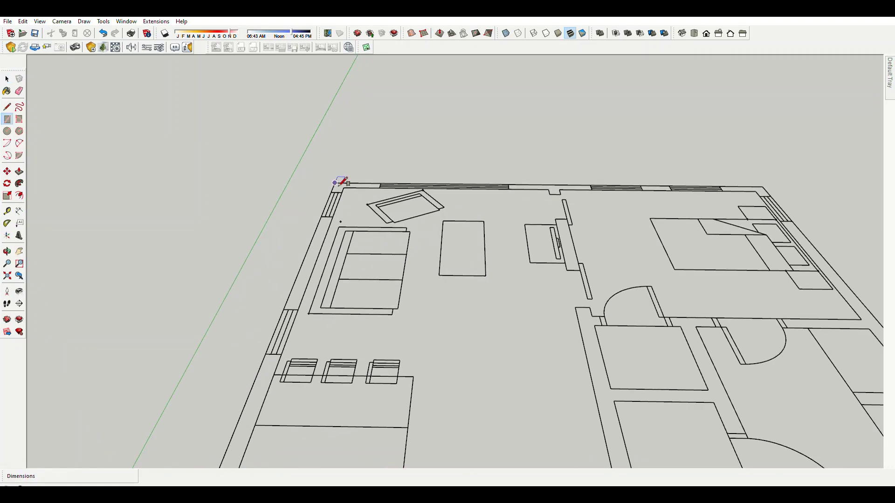
click(343, 183)
scroll(340, 182, down, 5)
scroll(583, 373, up, 3)
click(627, 397)
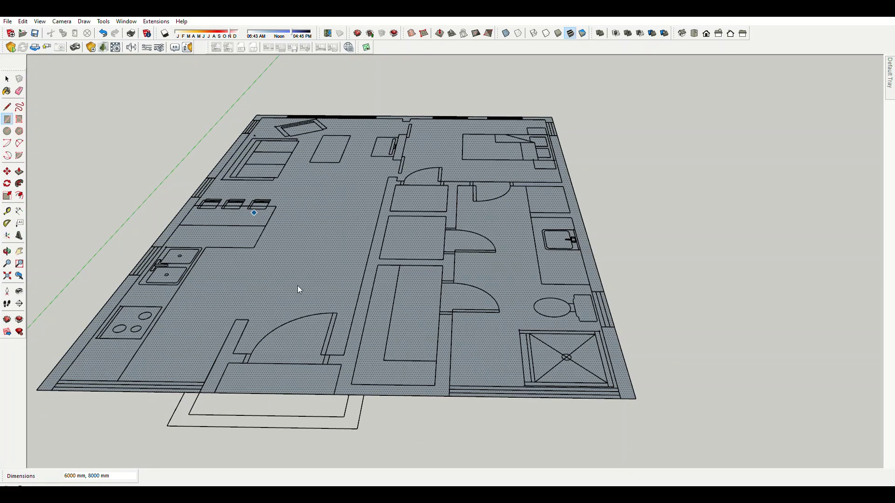
scroll(385, 273, down, 4)
scroll(384, 273, up, 4)
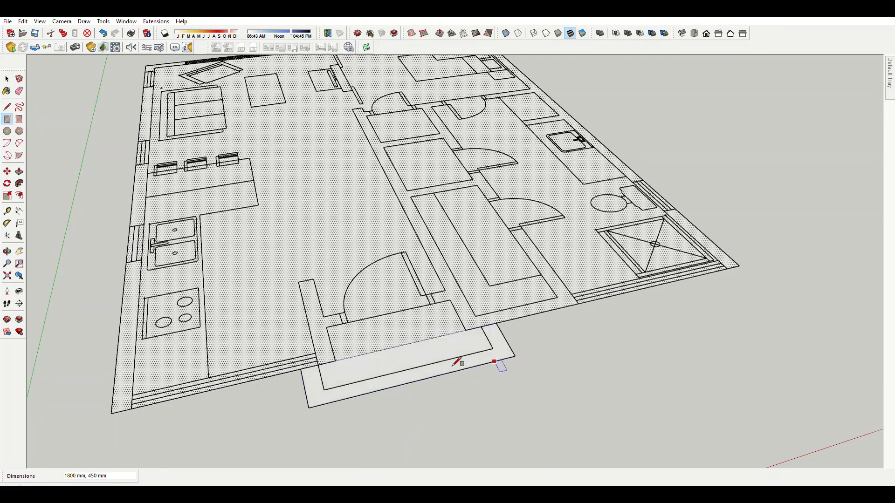
scroll(459, 364, up, 3)
scroll(503, 355, down, 5)
key(space)
Push/Pull the traced floor face up 45 mm into a slab.
scroll(286, 151, up, 3)
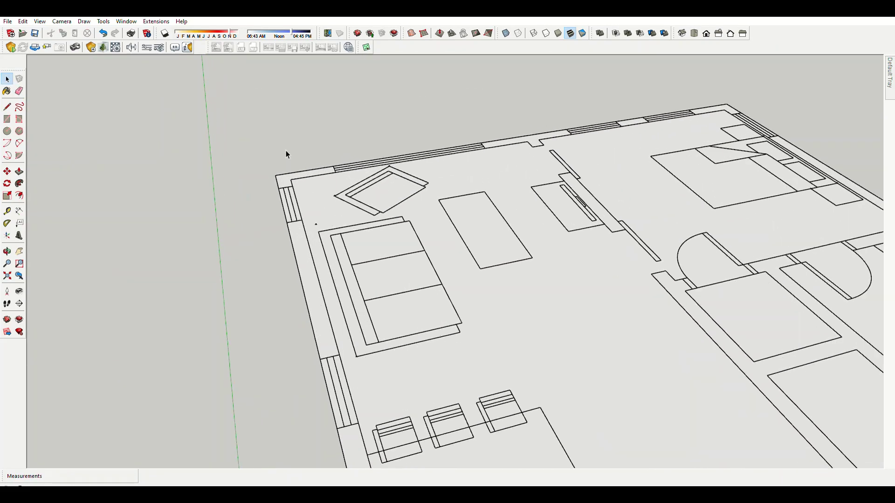
scroll(450, 254, down, 2)
key(p)
click(490, 286)
text(45)
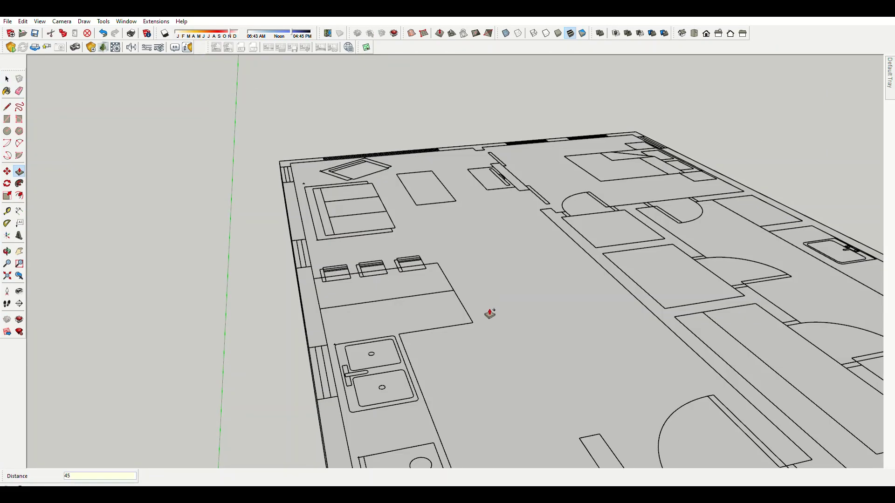
key(Return)
key(space)
scroll(439, 244, down, 3)
scroll(334, 115, up, 1)
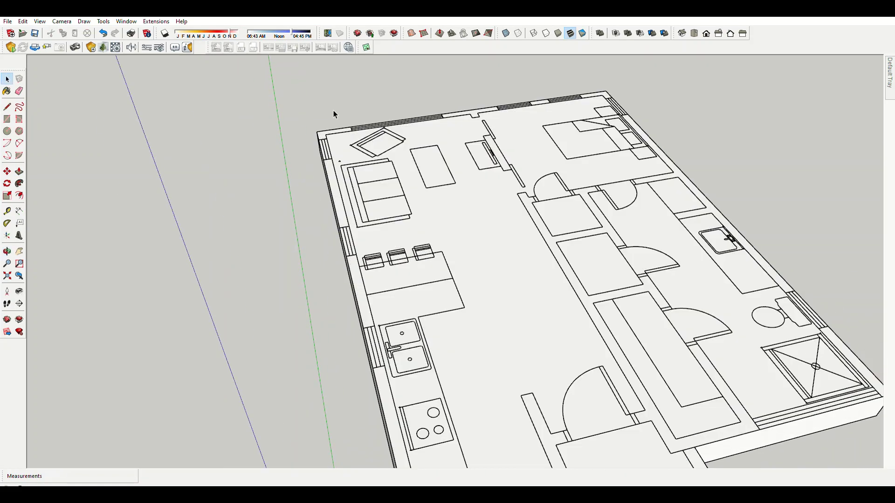
scroll(334, 114, up, 4)
Raise the corner wall footprint to full wall height.
scroll(334, 114, up, 2)
key(r)
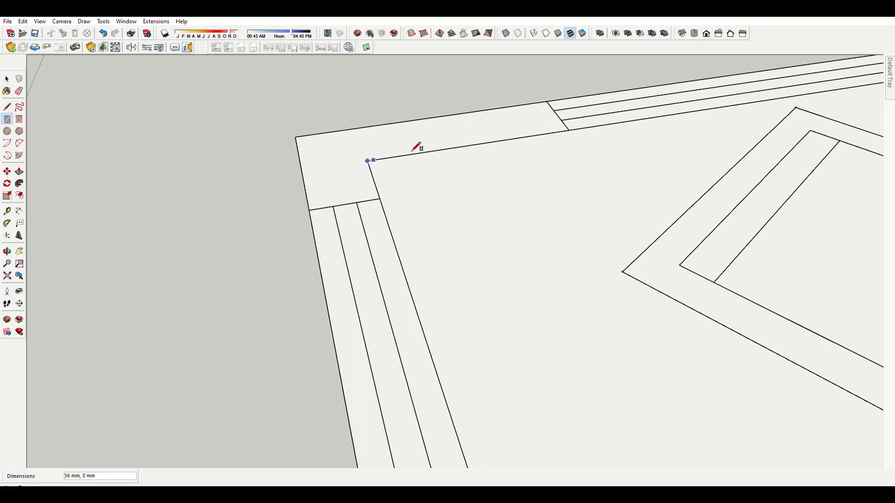
drag(526, 116, 523, 100)
text(3600)
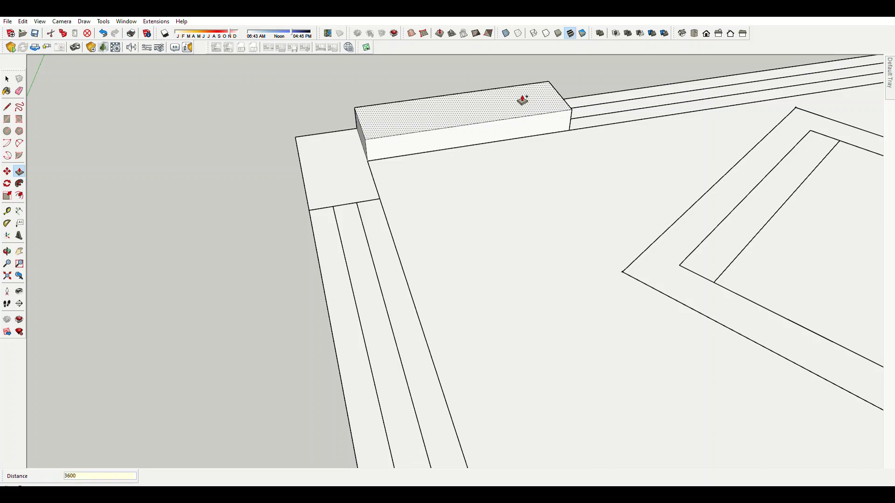
key(Return)
scroll(393, 156, up, 5)
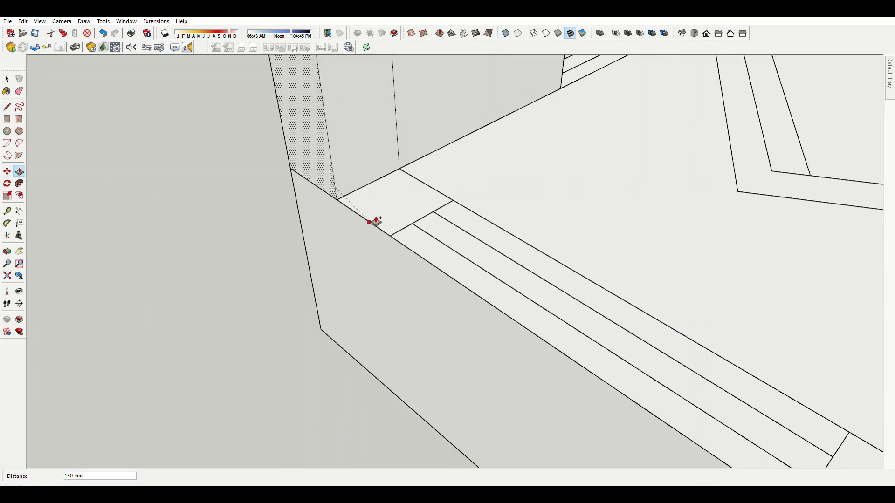
Pull up the next wall segment along the plan's left edge.
drag(372, 220, 391, 216)
scroll(409, 200, down, 3)
scroll(464, 239, up, 1)
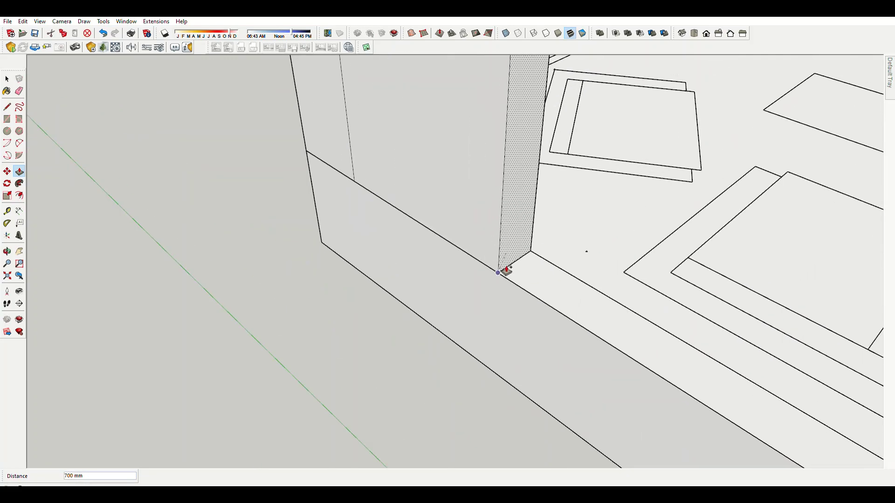
scroll(445, 258, down, 3)
scroll(344, 206, up, 3)
scroll(366, 208, down, 2)
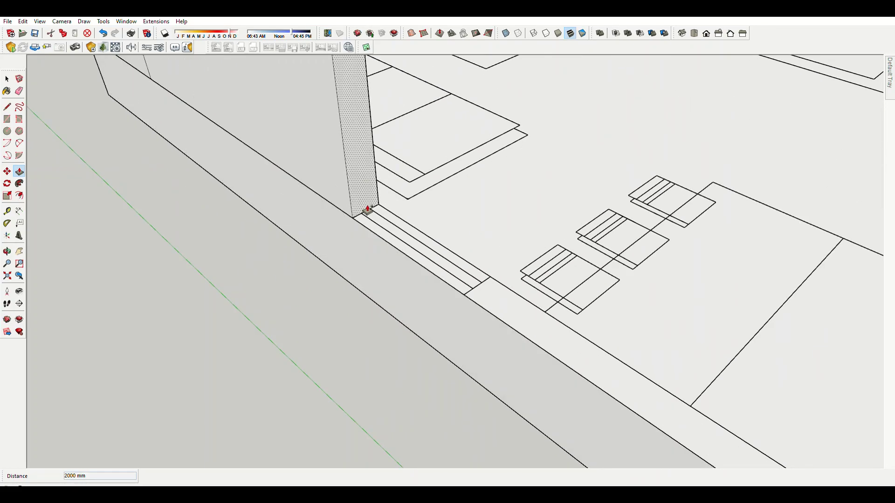
scroll(460, 271, down, 3)
scroll(509, 355, up, 3)
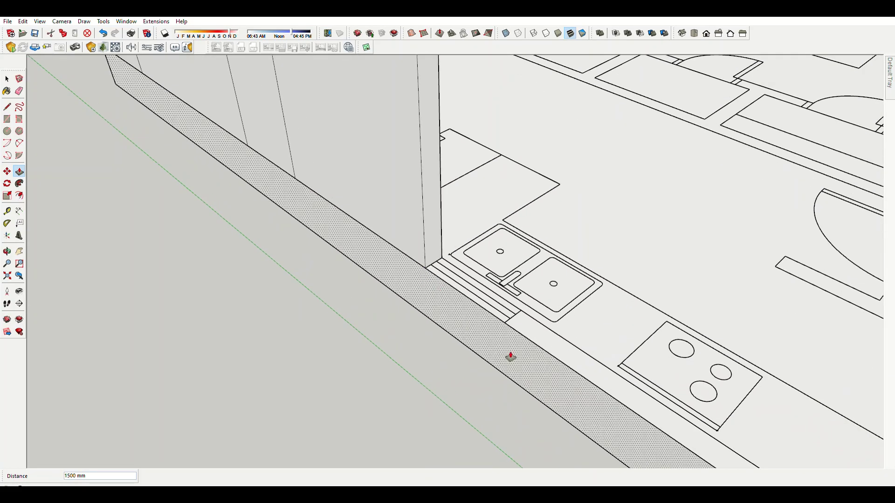
scroll(494, 260, down, 3)
key(space)
scroll(393, 125, up, 3)
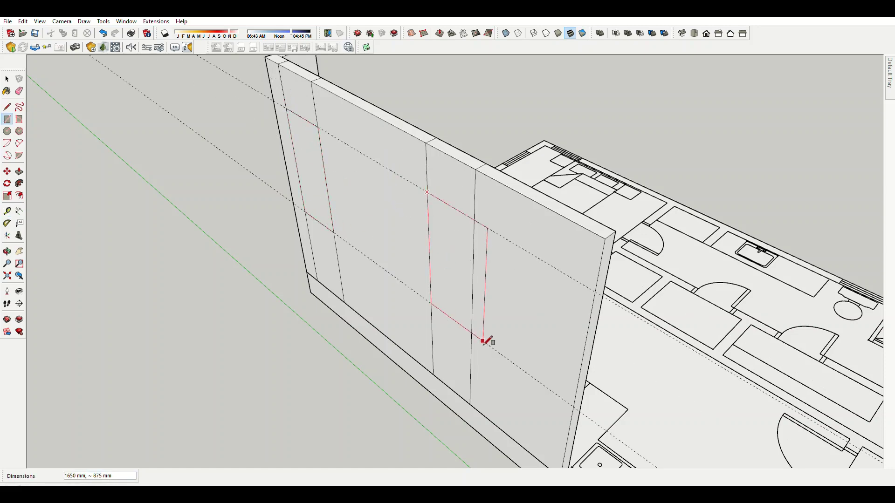
scroll(469, 319, down, 5)
Complete the Push/Pull of that left wall segment to full height.
key(p)
scroll(410, 303, up, 6)
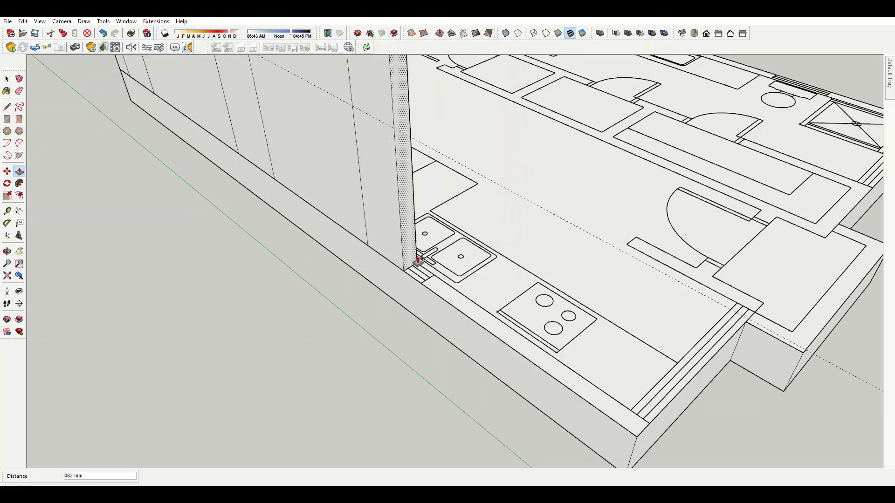
click(434, 271)
scroll(533, 326, down, 3)
scroll(639, 314, down, 2)
middle_drag(639, 313, 547, 278)
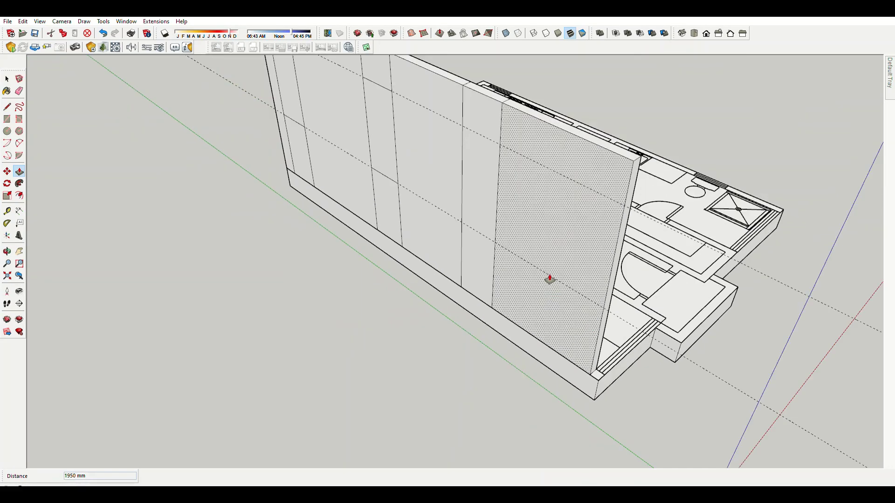
key(r)
scroll(470, 125, down, 4)
middle_drag(470, 125, 304, 286)
Place a Tape Measure guideline from the top edge of the entrance-corner wall.
scroll(409, 314, up, 4)
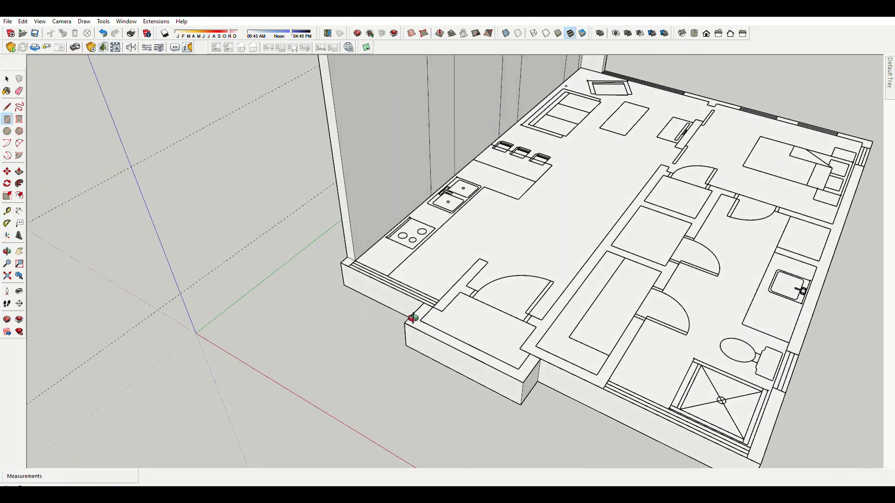
key(p)
scroll(340, 244, up, 4)
scroll(330, 256, down, 3)
middle_drag(280, 243, 509, 340)
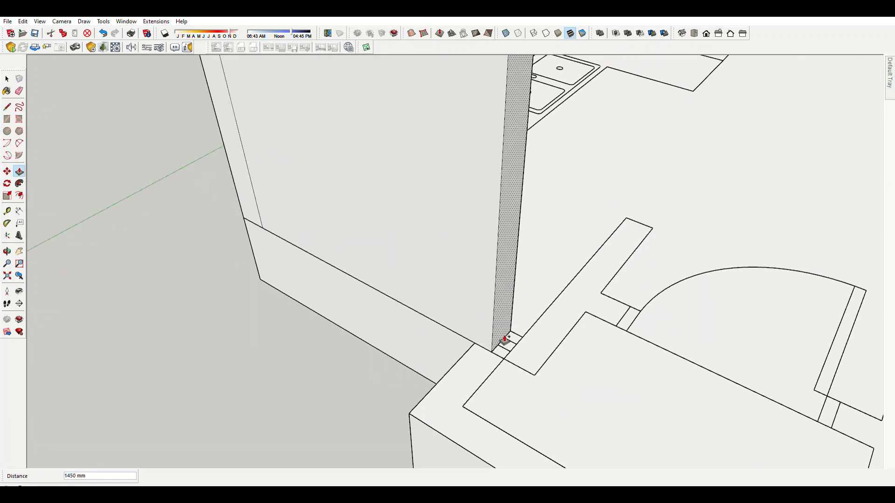
scroll(509, 340, up, 3)
scroll(598, 325, down, 4)
middle_drag(536, 397, 505, 176)
key(t)
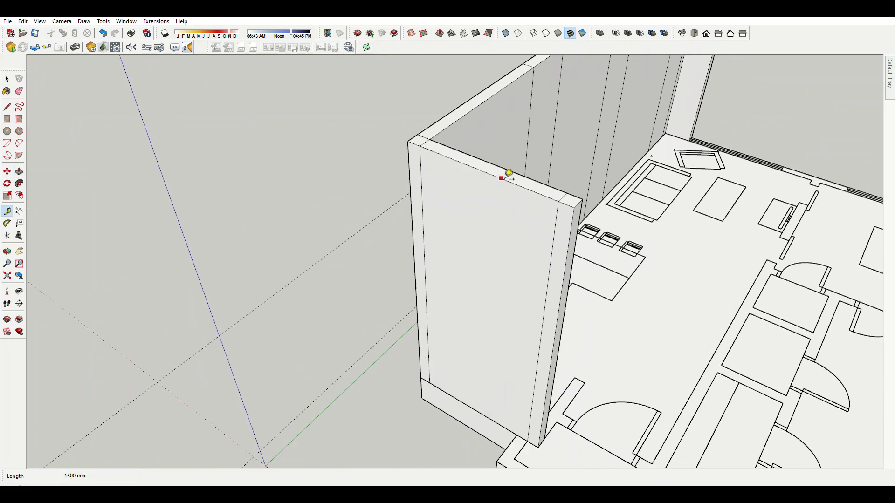
click(501, 178)
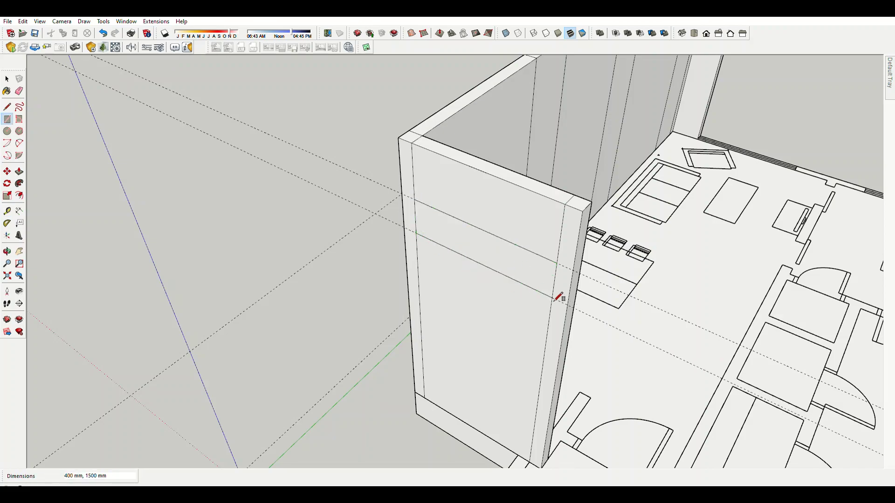
scroll(559, 297, down, 4)
middle_drag(256, 392, 427, 365)
scroll(427, 365, up, 4)
Push/Pull the wall panel's side face out 150 mm.
key(p)
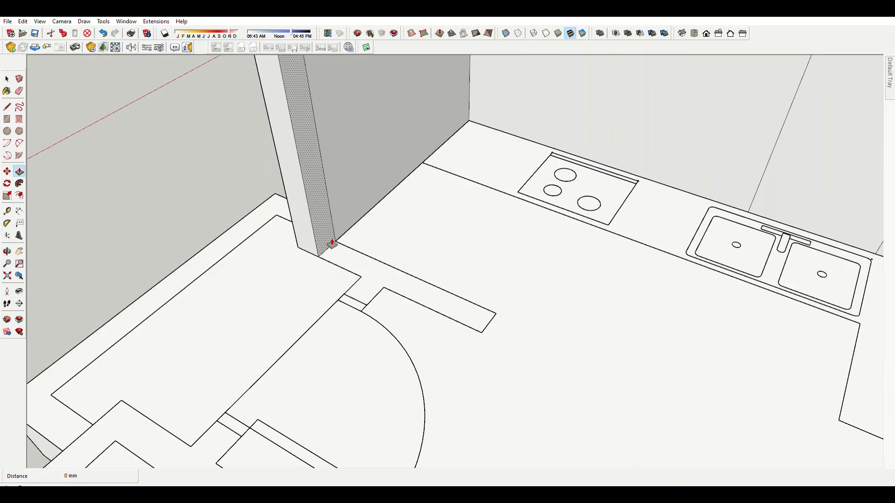
click(332, 244)
scroll(355, 266, up, 1)
scroll(377, 284, up, 2)
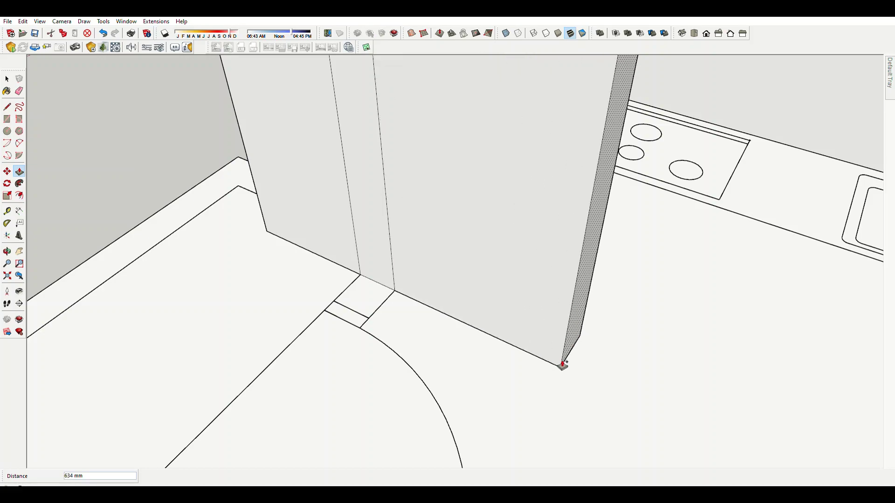
scroll(392, 280, down, 2)
text(150)
key(Return)
Raise the wall strip beside the entry door's swing arc.
middle_drag(373, 310, 688, 366)
scroll(691, 383, up, 3)
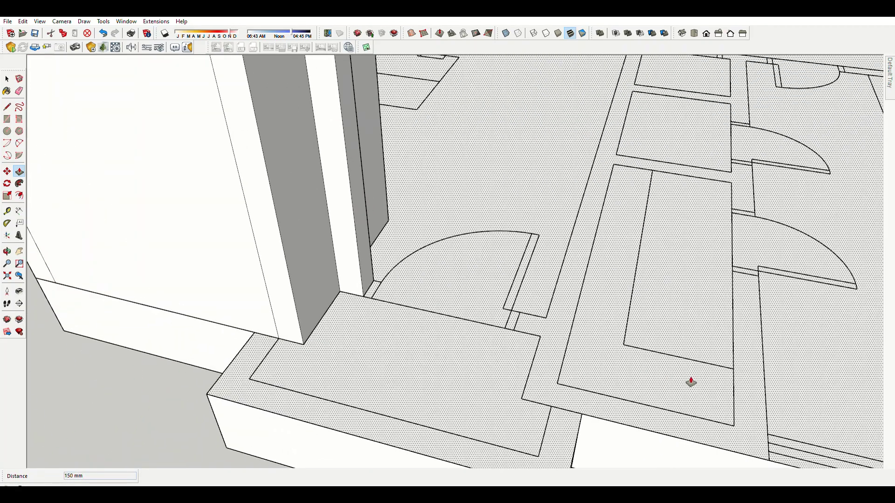
scroll(512, 307, up, 3)
click(366, 245)
scroll(489, 309, up, 1)
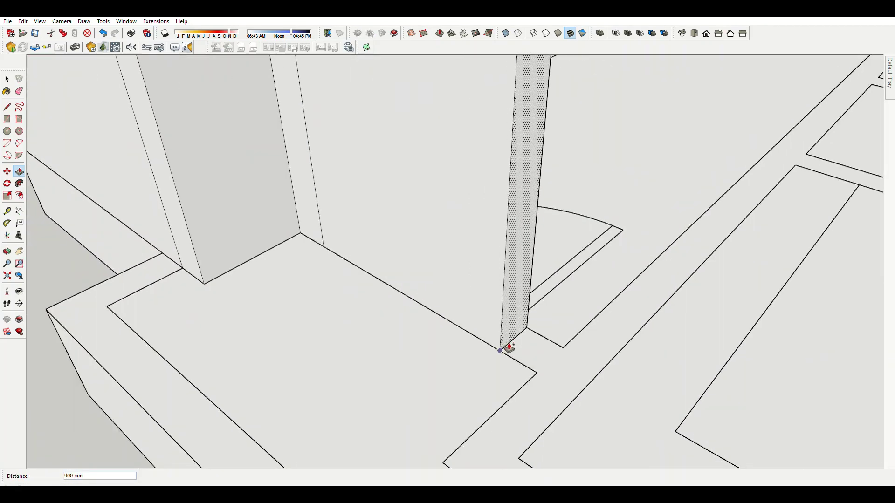
scroll(556, 423, up, 2)
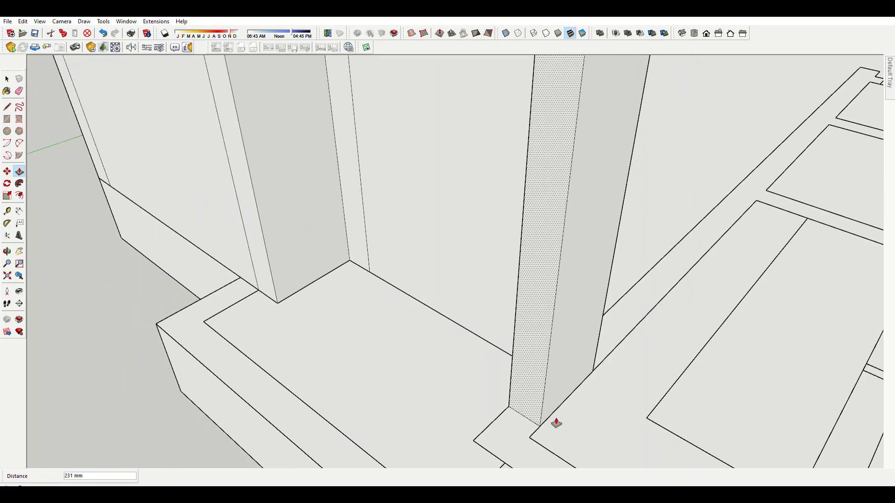
scroll(553, 444, down, 5)
scroll(523, 108, up, 5)
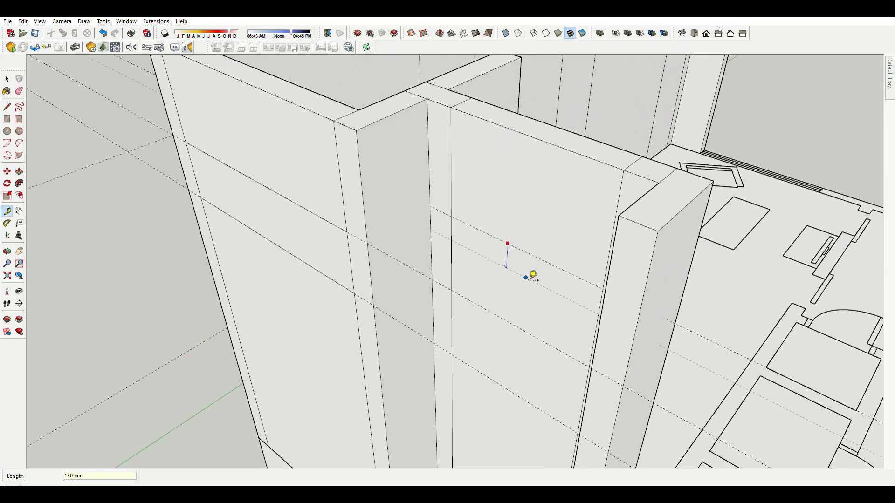
Orbit to a new angle around the raised walls.
scroll(459, 215, down, 5)
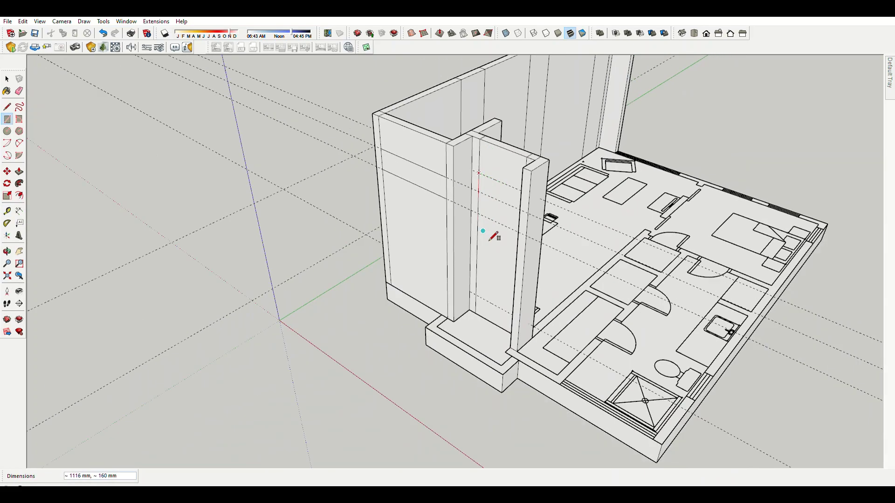
scroll(535, 231, up, 5)
middle_drag(501, 244, 390, 297)
scroll(389, 297, up, 3)
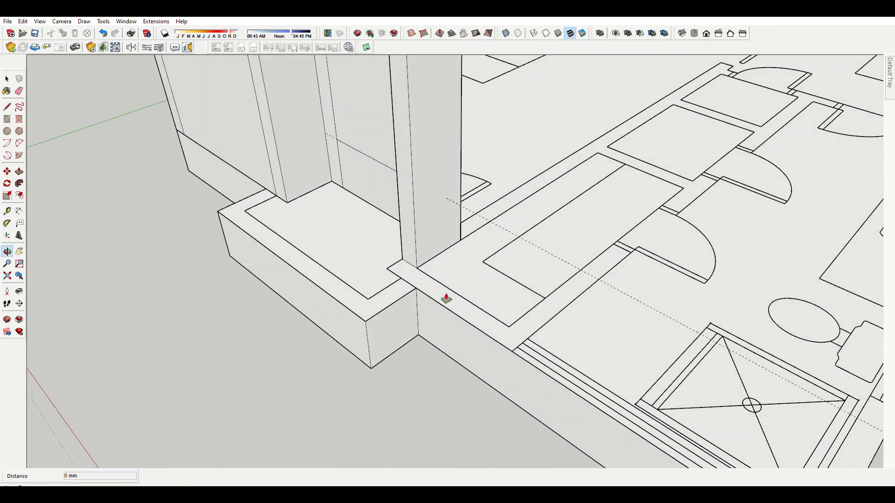
scroll(444, 296, up, 3)
scroll(410, 266, down, 2)
scroll(513, 299, down, 3)
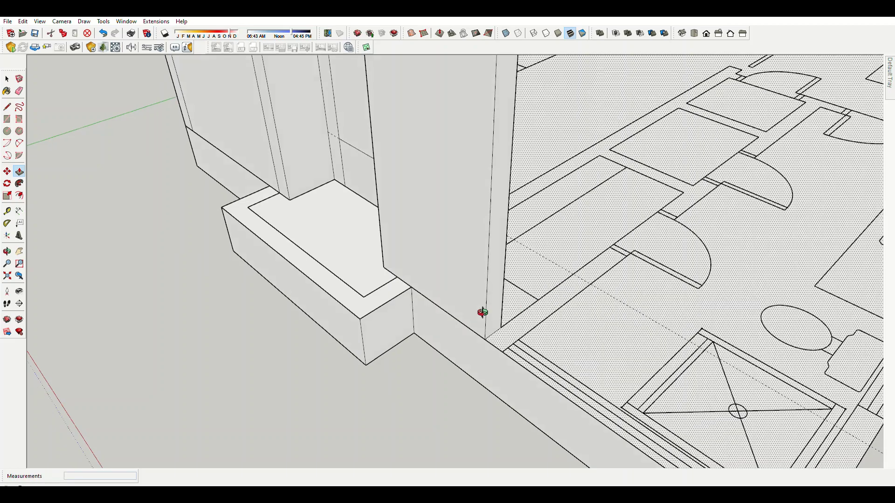
scroll(312, 280, up, 5)
scroll(303, 297, down, 3)
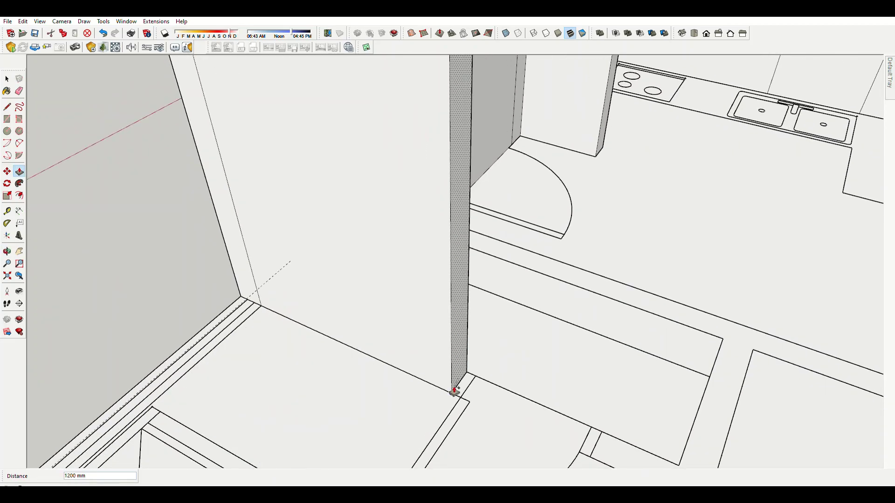
scroll(454, 386, down, 2)
Orbit toward the shower area, then out to view the whole floor plan.
middle_drag(355, 362, 765, 312)
scroll(339, 232, up, 4)
scroll(339, 231, down, 3)
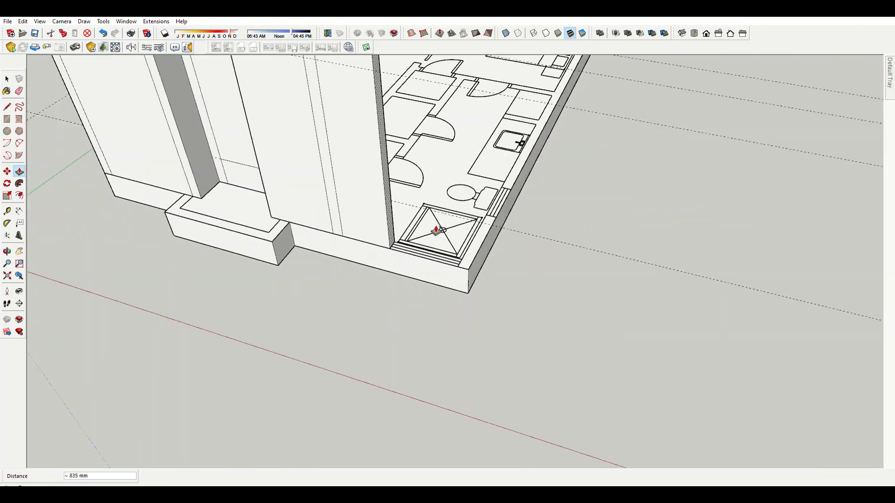
scroll(536, 268, up, 3)
scroll(520, 272, down, 2)
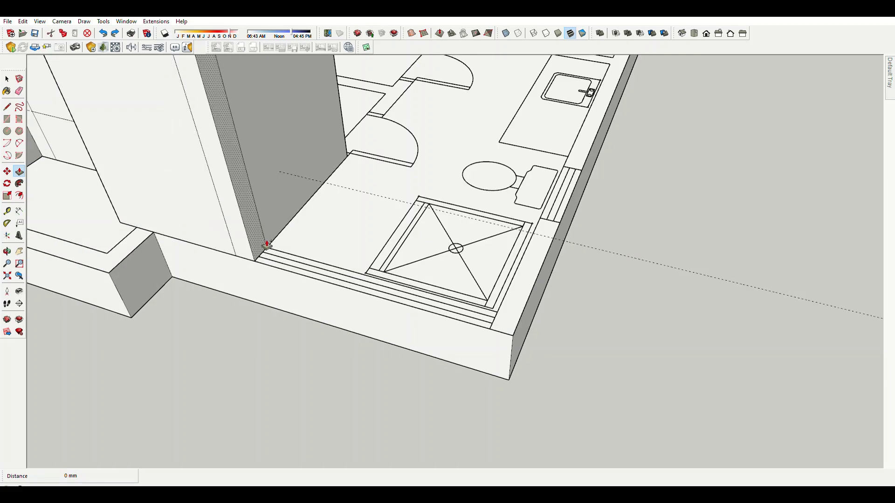
scroll(513, 275, up, 1)
scroll(509, 281, down, 1)
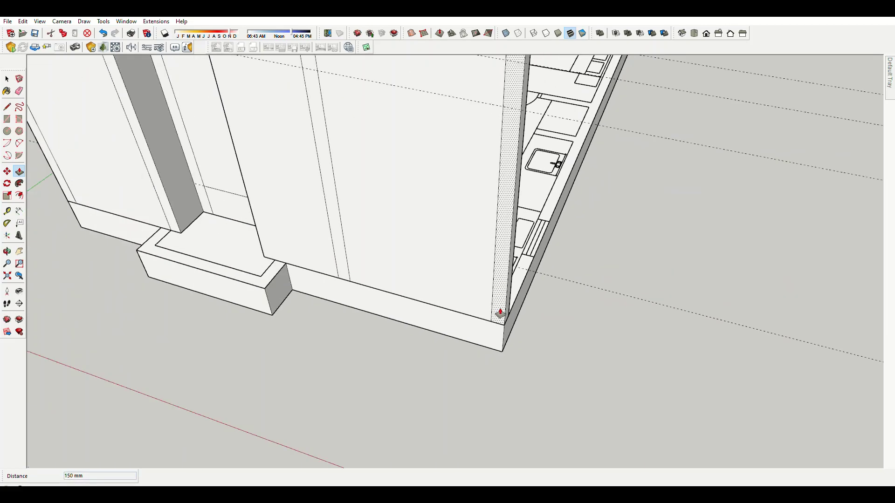
mouse_move(509, 282)
middle_down()
mouse_move(385, 211)
mouse_move(418, 193)
middle_up()
Erase stray lines at the top of the wall.
key(e)
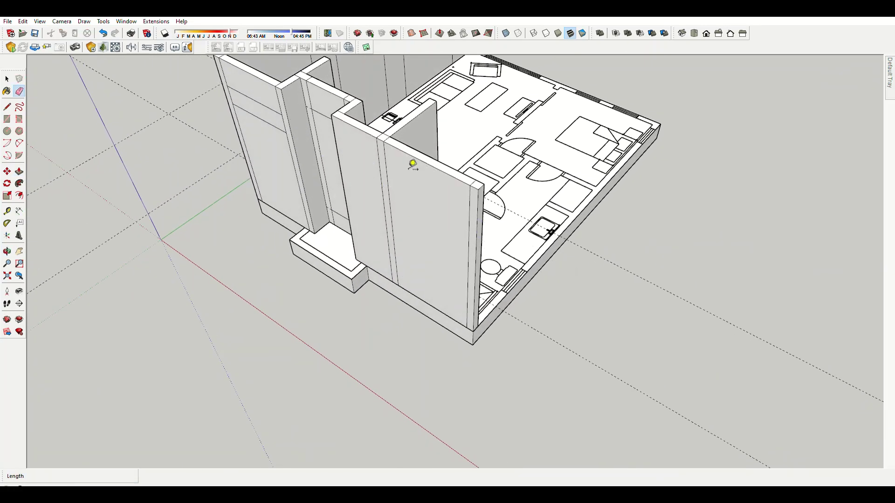
scroll(413, 164, up, 1)
click(408, 148)
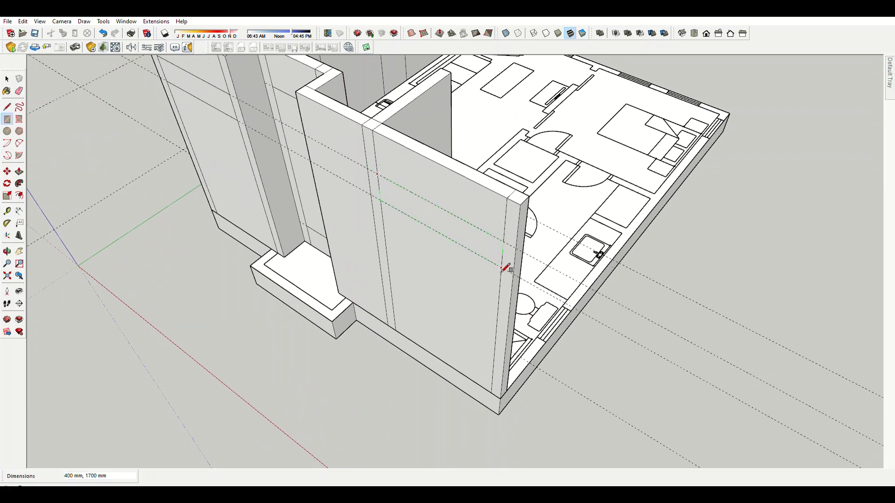
scroll(216, 300, down, 5)
middle_drag(216, 300, 414, 312)
Push/Pull the wall beside the shower outward along the floor plan.
key(p)
scroll(346, 200, up, 5)
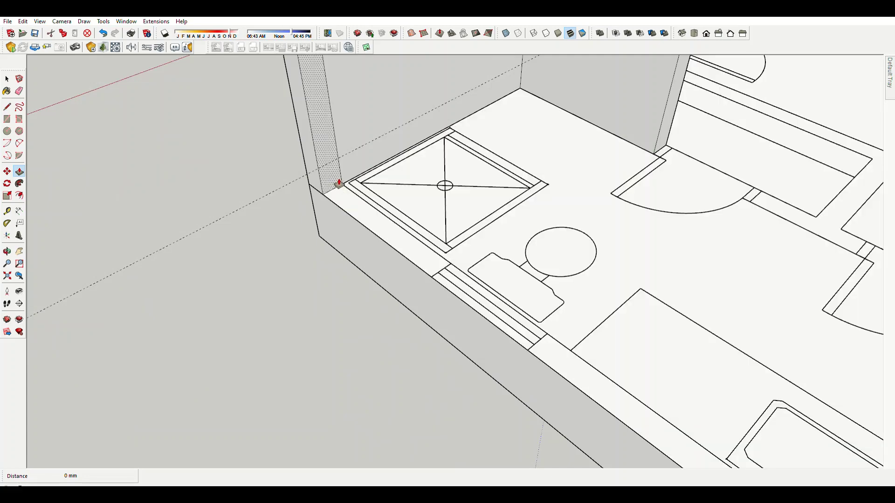
drag(338, 183, 534, 345)
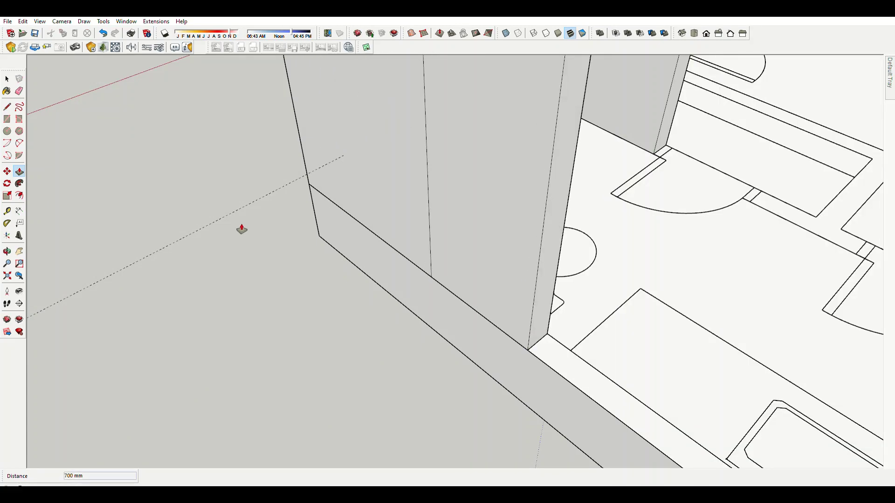
scroll(242, 229, down, 3)
scroll(383, 259, down, 3)
drag(365, 236, 516, 296)
scroll(515, 296, down, 3)
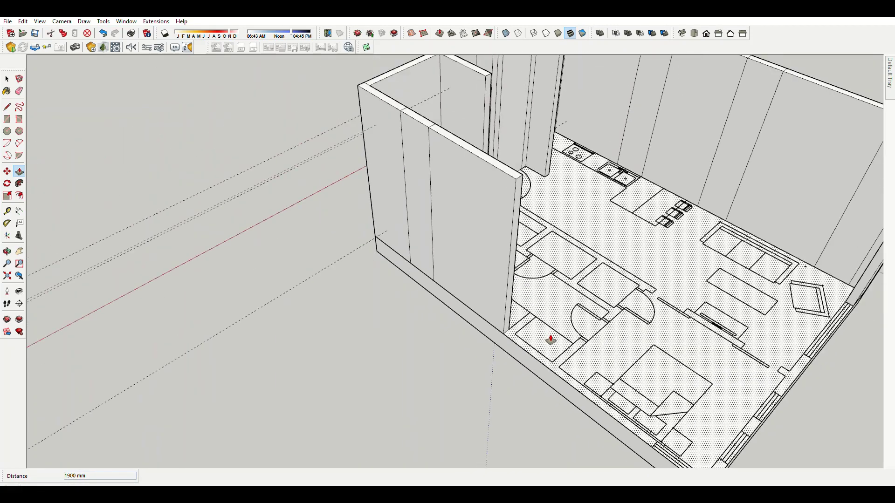
scroll(437, 158, up, 3)
key(space)
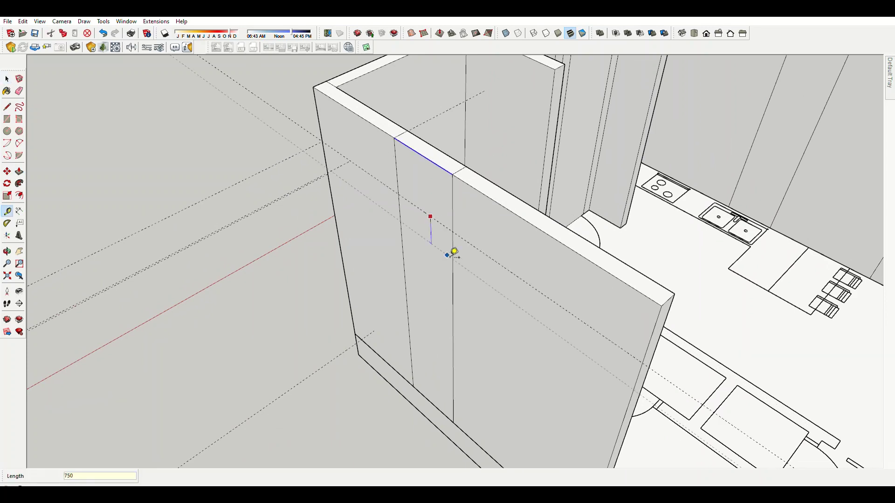
Begin pushing the corridor wall's end face outward.
scroll(479, 279, down, 5)
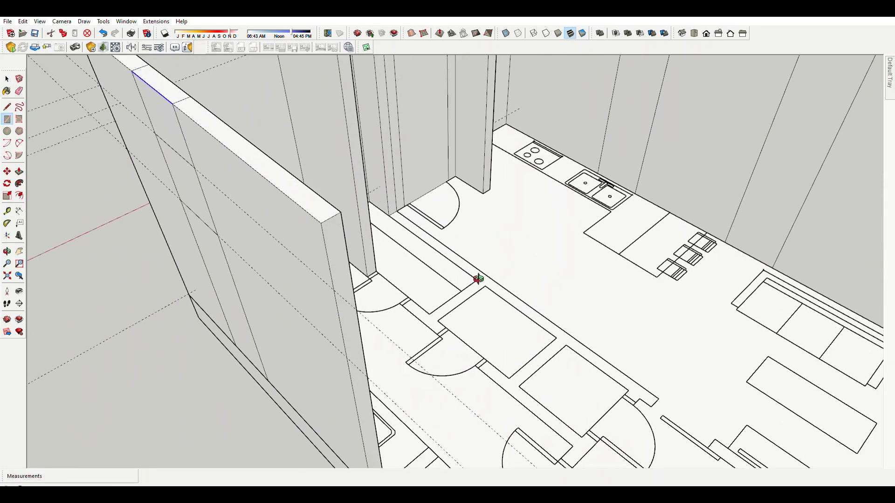
scroll(407, 196, up, 2)
key(p)
scroll(438, 234, down, 2)
scroll(512, 354, up, 2)
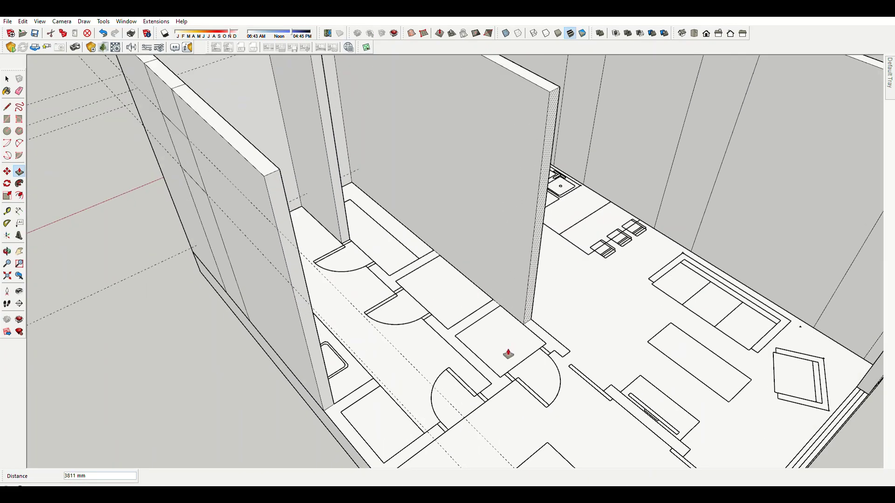
scroll(465, 319, up, 1)
scroll(345, 231, up, 3)
scroll(387, 292, up, 2)
click(388, 291)
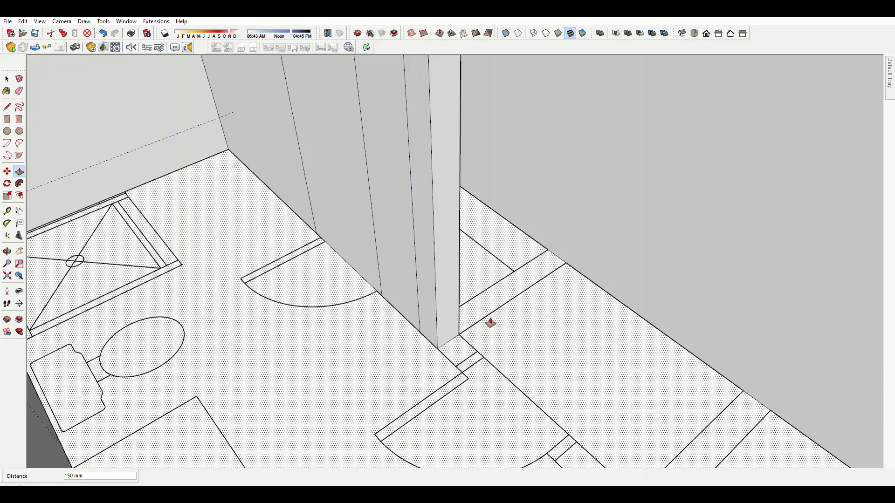
scroll(410, 140, up, 3)
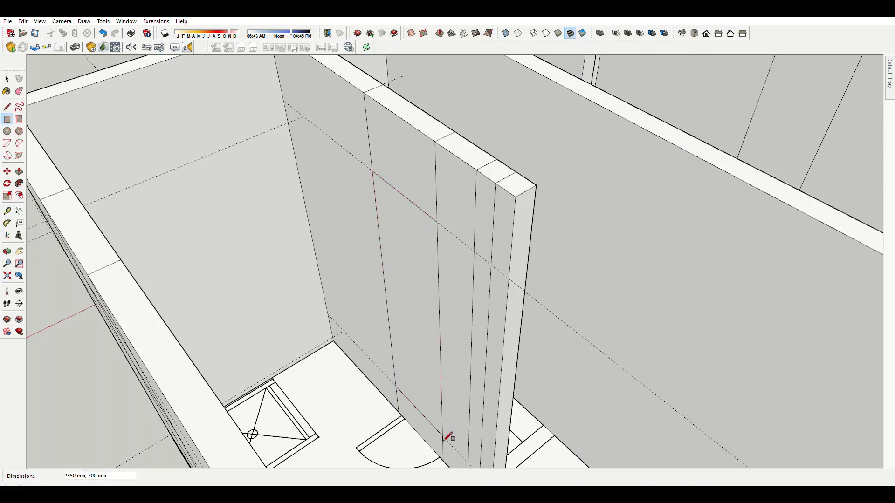
scroll(447, 437, down, 5)
scroll(376, 365, up, 5)
Finish extending the wall end to meet the adjoining bathroom wall.
key(p)
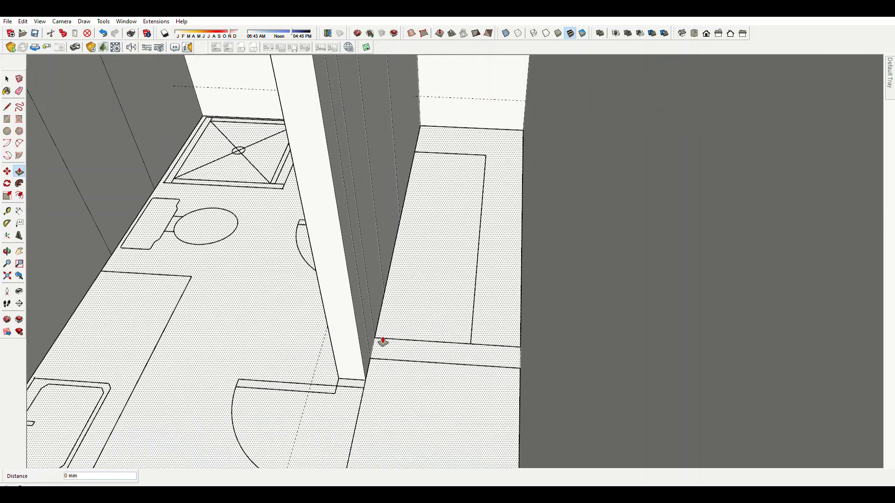
mouse_move(384, 343)
middle_down()
mouse_move(555, 370)
mouse_move(516, 314)
mouse_move(366, 220)
middle_up()
scroll(441, 254, up, 3)
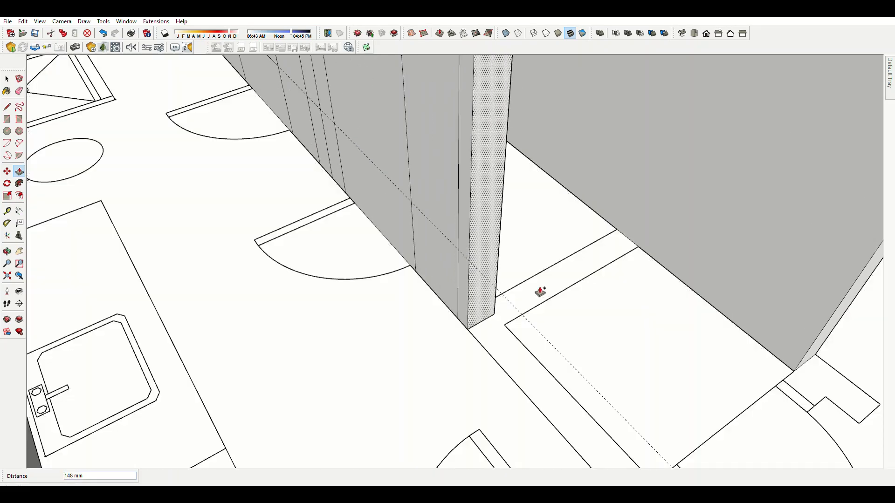
click(579, 300)
mouse_move(580, 300)
middle_down()
mouse_move(406, 270)
mouse_move(591, 329)
middle_up()
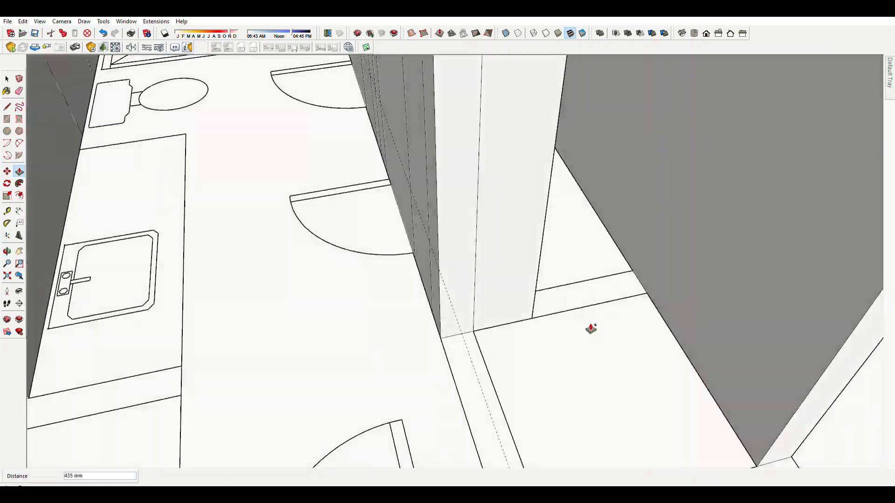
scroll(591, 329, down, 3)
middle_drag(669, 364, 704, 405)
Draw a rectangular strip on the wall face beside the sink counter.
key(r)
click(576, 290)
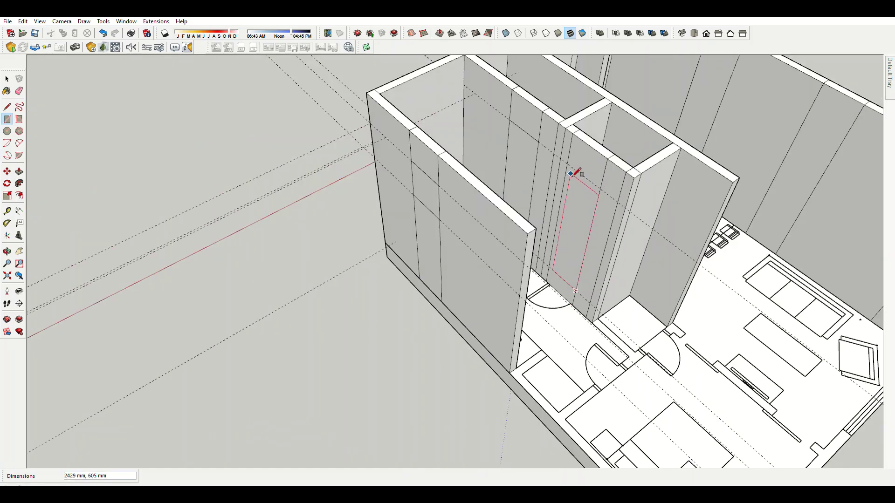
click(577, 173)
scroll(576, 173, down, 3)
scroll(468, 242, up, 5)
Push/pull the new strip and the wall side face 150 toward the counter edge.
key(p)
click(434, 263)
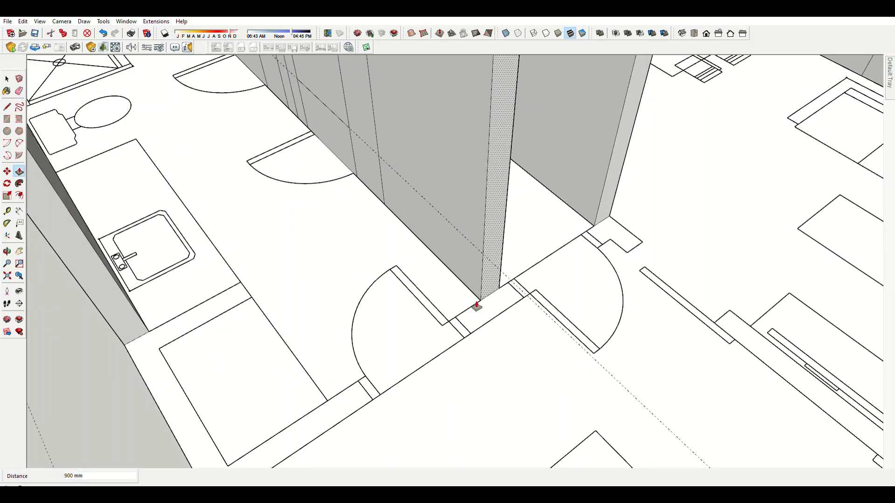
scroll(476, 306, down, 3)
middle_drag(401, 309, 330, 263)
scroll(330, 264, up, 4)
scroll(378, 284, up, 1)
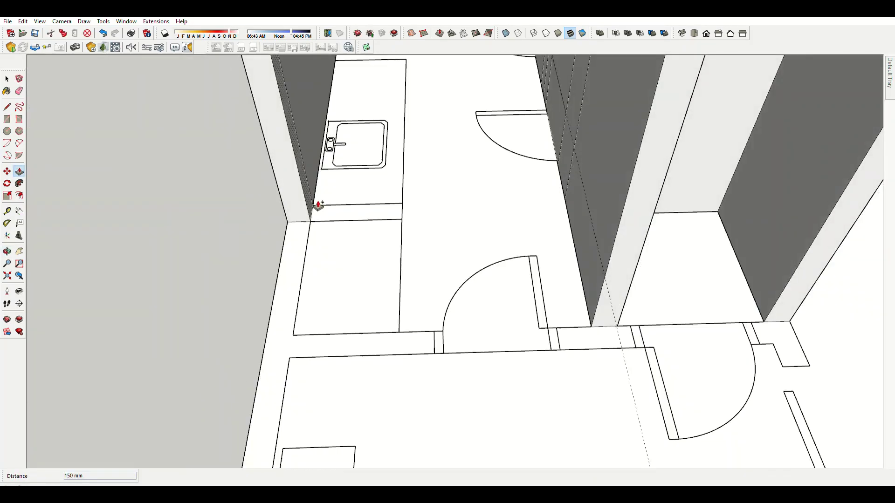
click(319, 206)
text(150)
key(Return)
scroll(304, 315, down, 3)
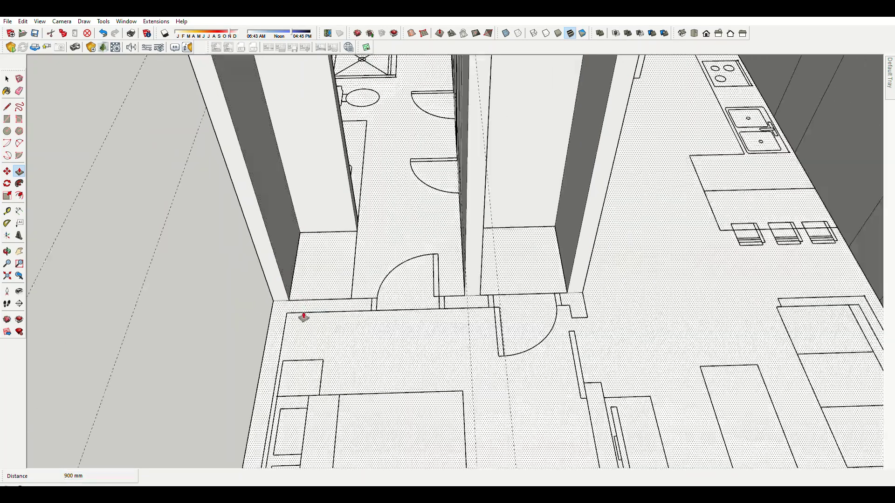
scroll(286, 275, up, 3)
scroll(292, 289, up, 1)
Extend the outer living-room wall out to the slab corner.
click(292, 289)
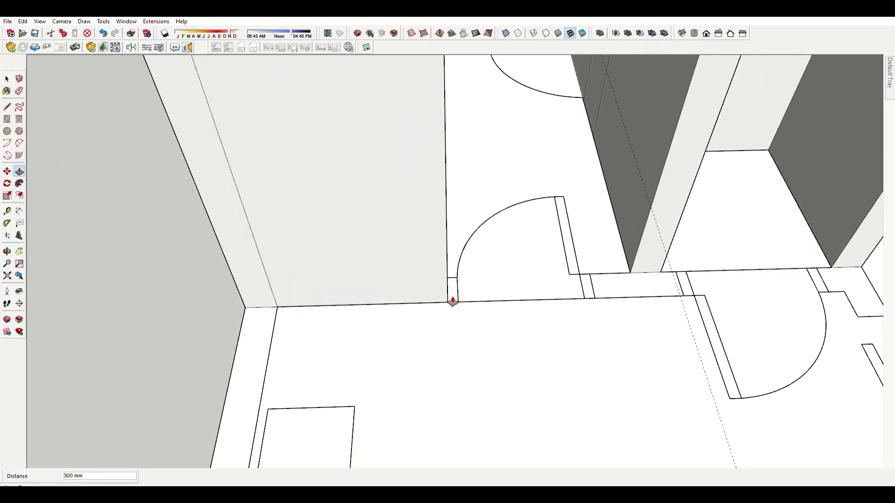
scroll(452, 302, down, 3)
scroll(442, 276, up, 3)
scroll(448, 233, down, 3)
scroll(466, 309, up, 3)
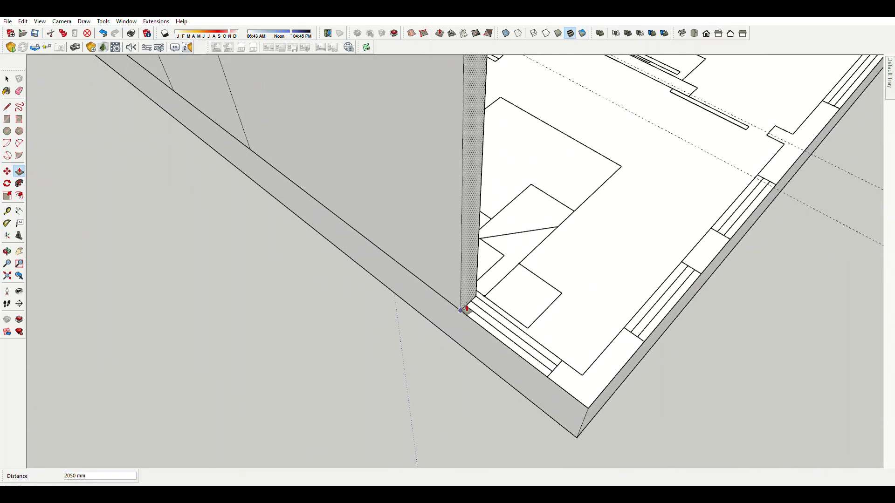
scroll(489, 326, down, 3)
scroll(330, 205, up, 4)
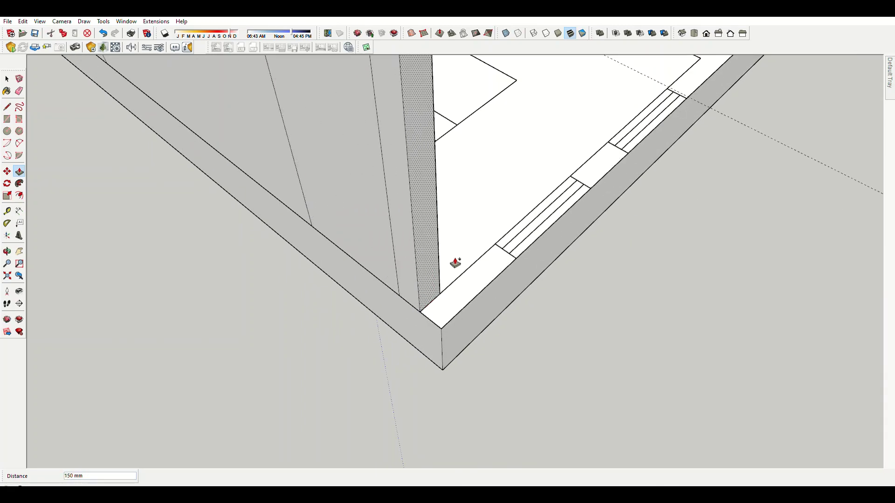
scroll(509, 329, down, 3)
scroll(454, 237, down, 3)
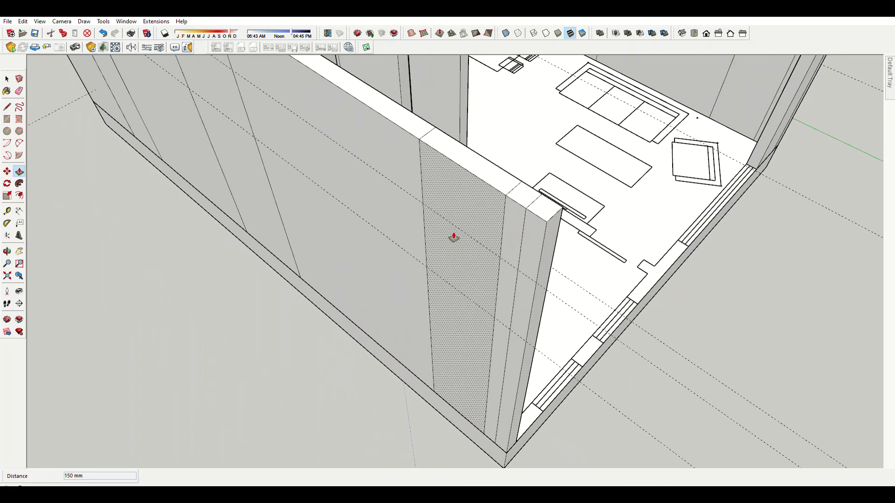
key(t)
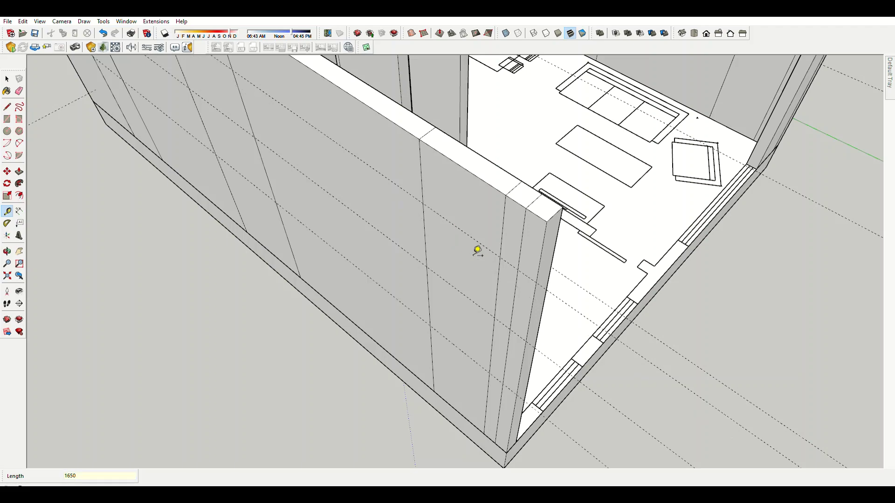
Zoom in on the bedroom doorway corner to inspect the gap beside the door.
scroll(339, 329, down, 3)
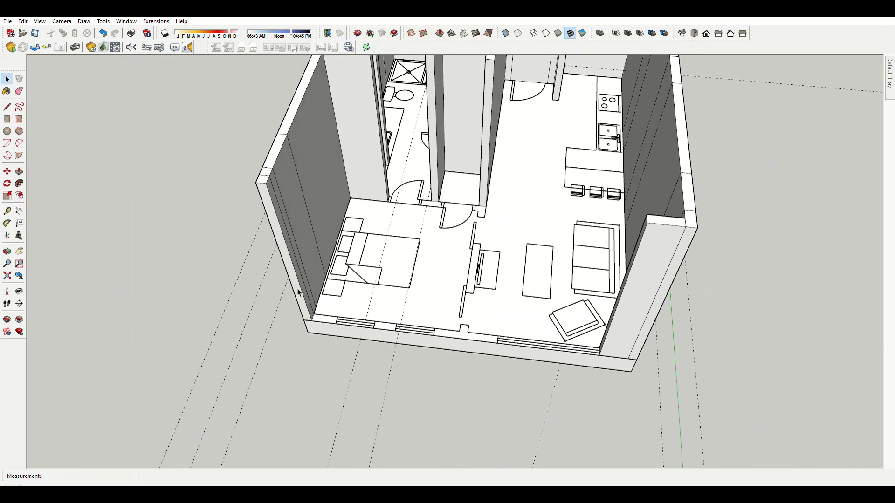
key(p)
scroll(436, 242, up, 5)
scroll(374, 158, up, 3)
scroll(489, 266, up, 2)
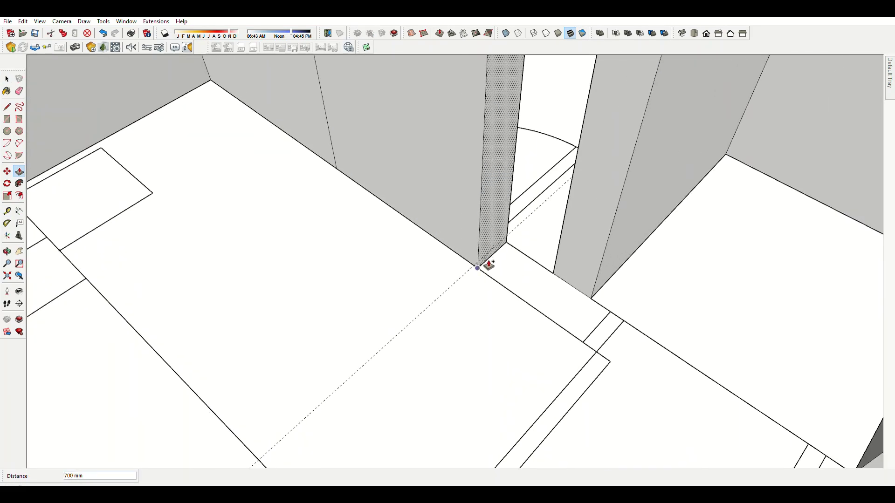
scroll(499, 239, down, 2)
scroll(588, 335, down, 2)
scroll(561, 379, down, 2)
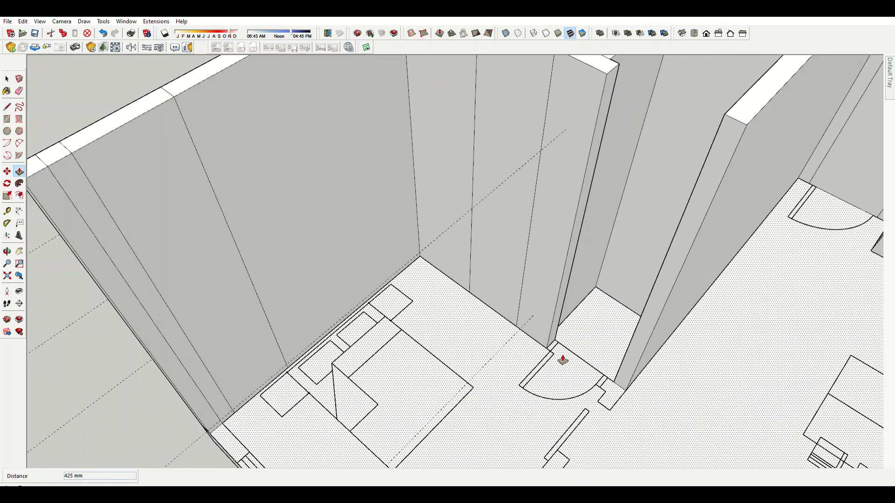
key(t)
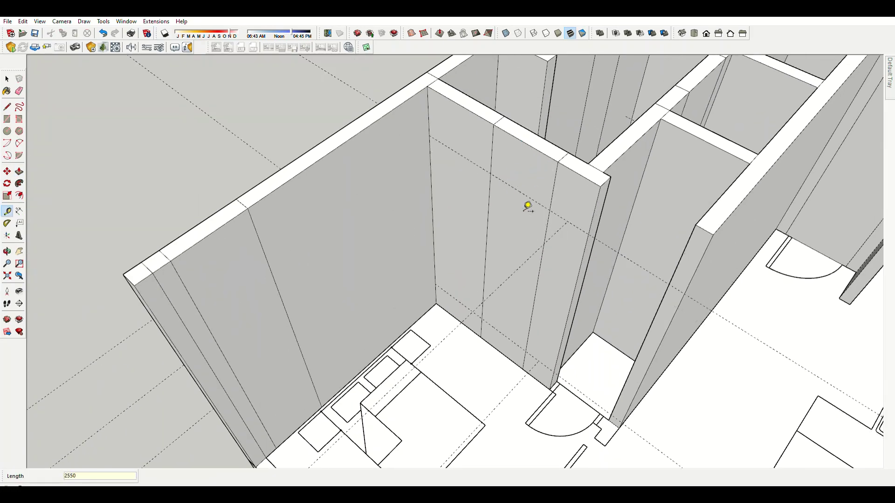
Push/pull the partition wall face at the bedroom doorway to close the gap.
scroll(466, 215, down, 2)
key(p)
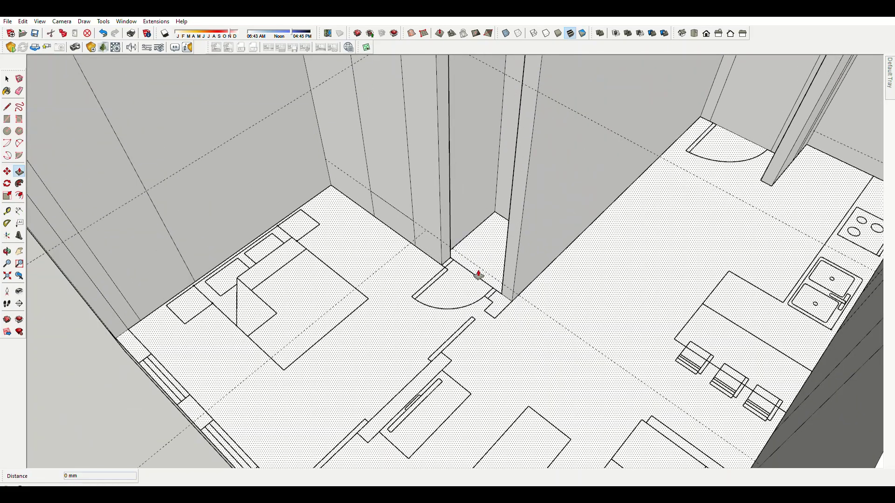
scroll(449, 260, up, 2)
scroll(529, 344, up, 2)
scroll(542, 332, up, 1)
scroll(542, 332, down, 2)
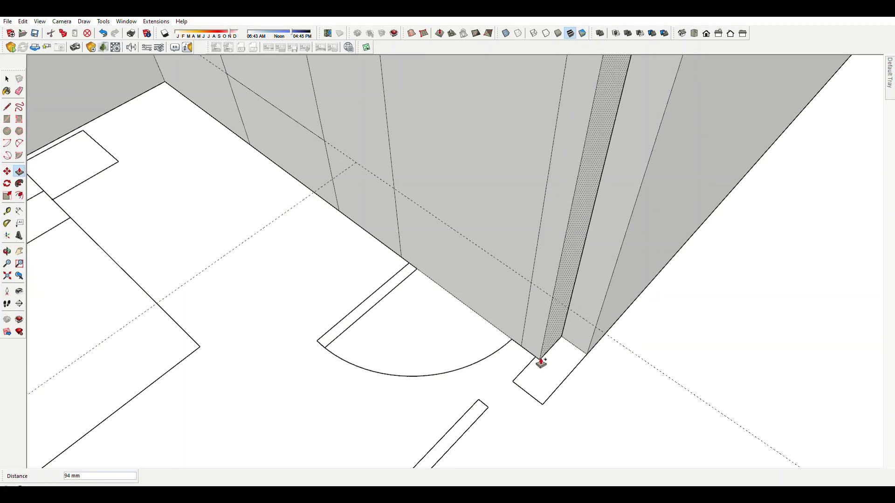
click(539, 365)
click(553, 400)
scroll(644, 456, up, 2)
scroll(644, 456, down, 2)
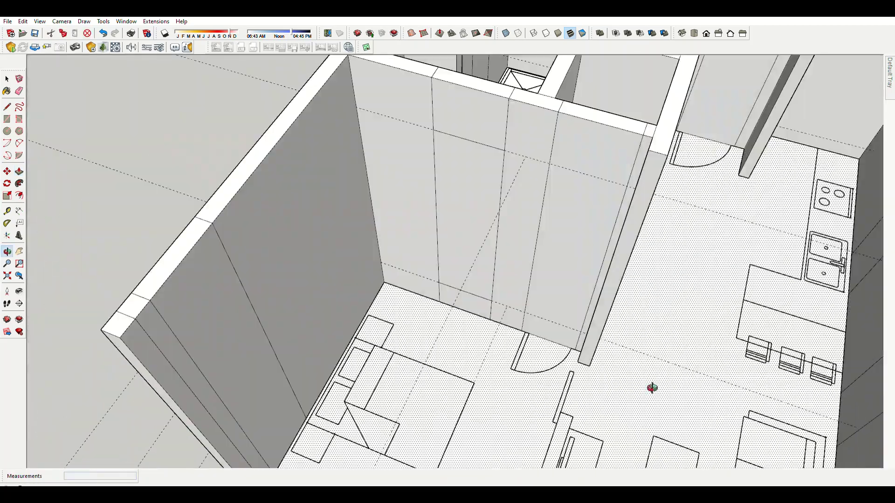
Start a new rectangle at the wall base by the front opening.
key(r)
scroll(606, 326, up, 2)
click(608, 323)
scroll(569, 324, down, 1)
Finish the wall-base rectangle and extrude it 400 mm, then apply a 10 mm distance.
click(531, 145)
scroll(510, 270, down, 2)
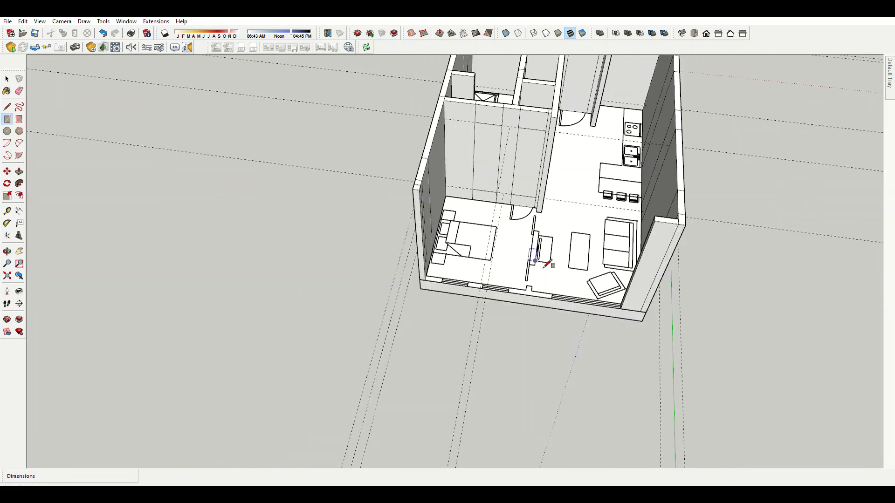
scroll(501, 294, up, 2)
scroll(305, 214, up, 2)
key(p)
scroll(329, 245, down, 2)
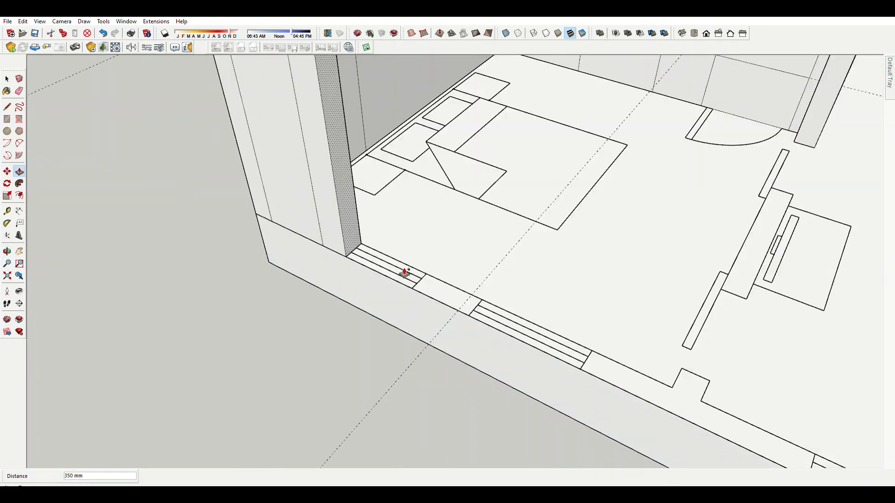
scroll(260, 225, up, 2)
text(400)
key(Return)
scroll(425, 306, up, 1)
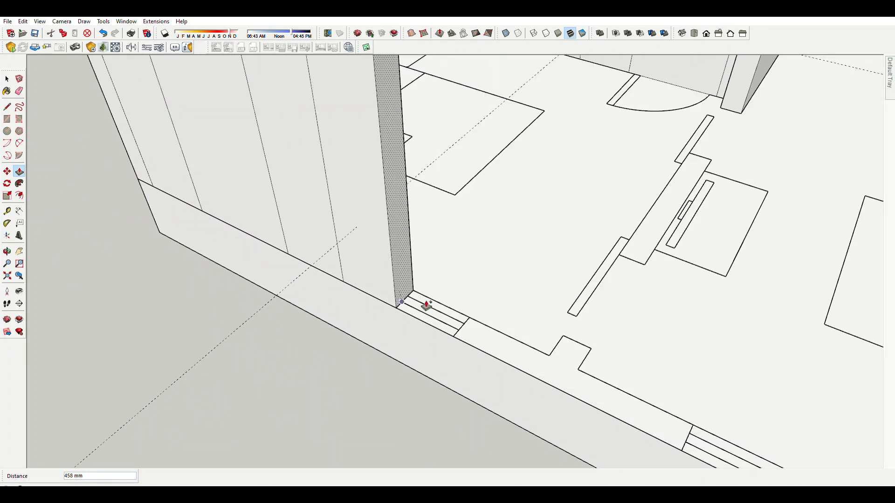
scroll(452, 329, down, 2)
text(10)
key(Return)
scroll(354, 267, up, 2)
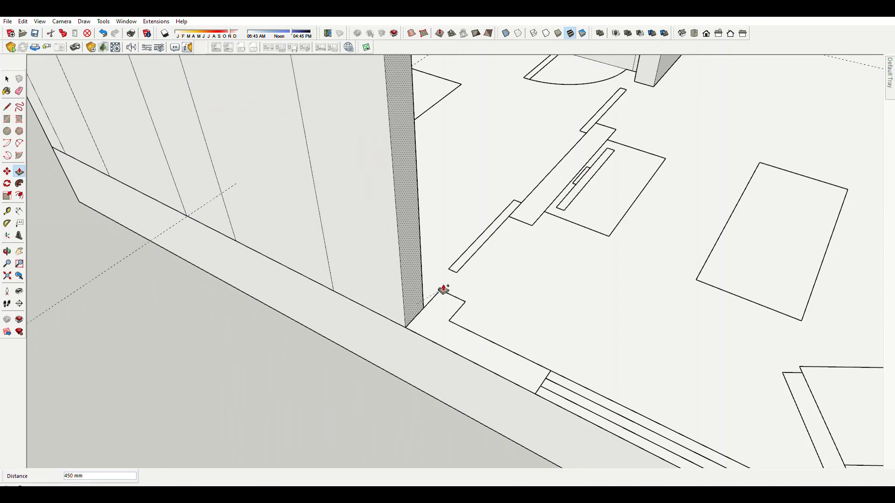
scroll(441, 295, down, 4)
Place Tape Measure guides marking window outlines on the exterior wall.
key(t)
scroll(420, 196, up, 3)
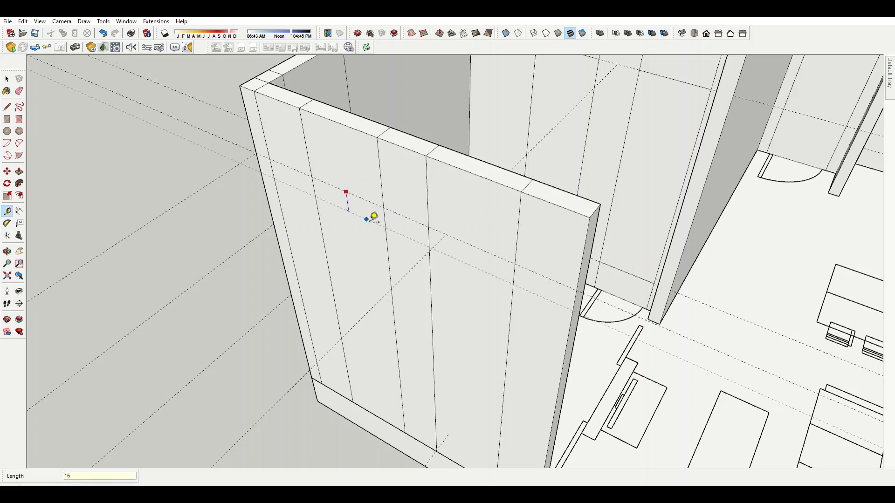
scroll(425, 221, down, 1)
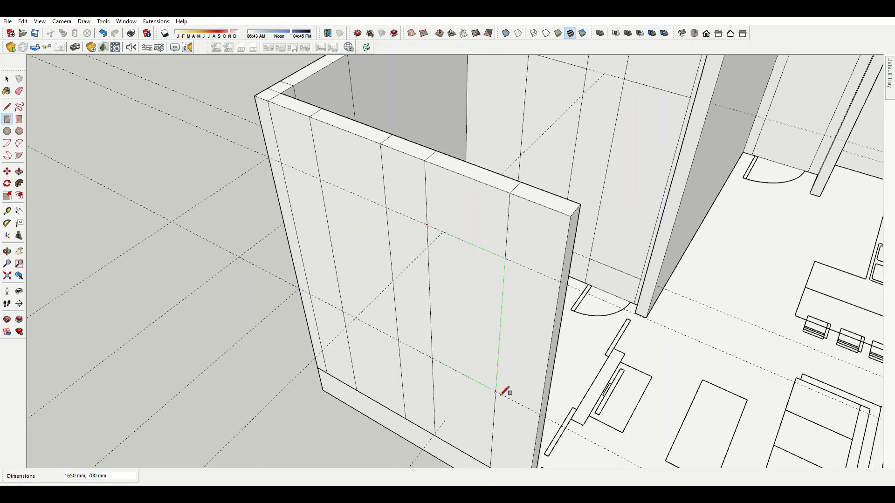
scroll(319, 167, down, 3)
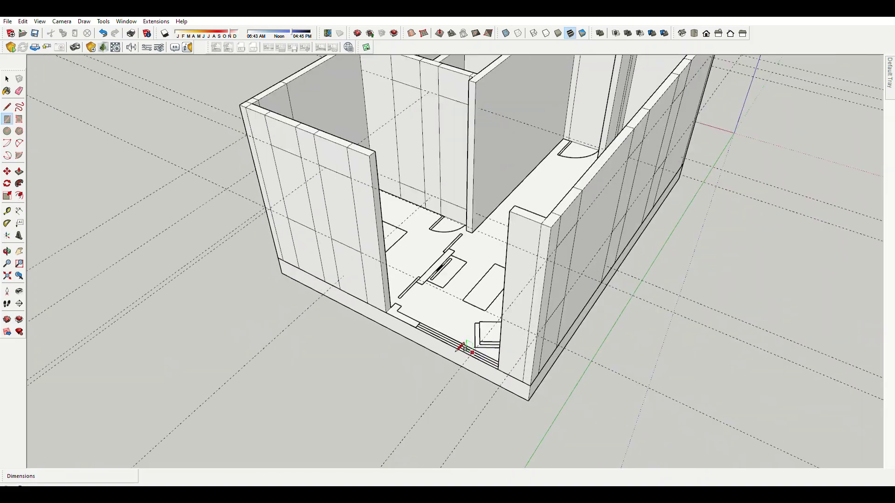
scroll(396, 261, up, 5)
key(p)
scroll(210, 359, down, 3)
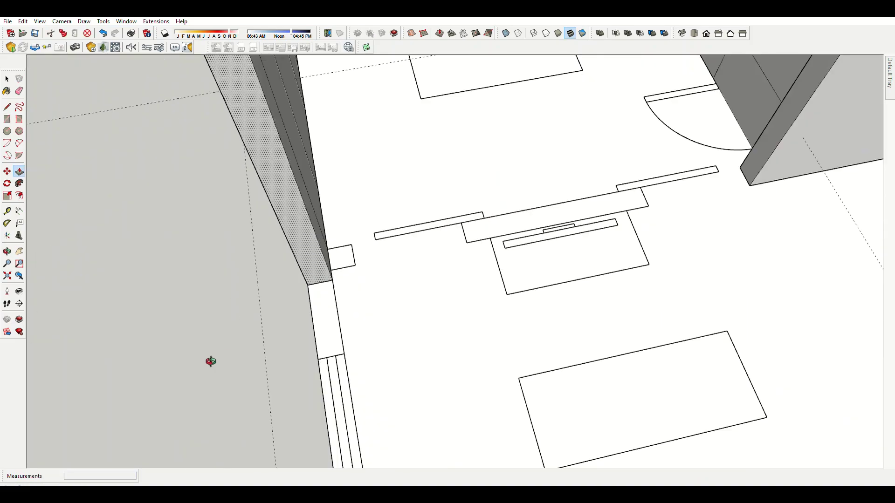
scroll(543, 254, up, 3)
scroll(459, 354, down, 2)
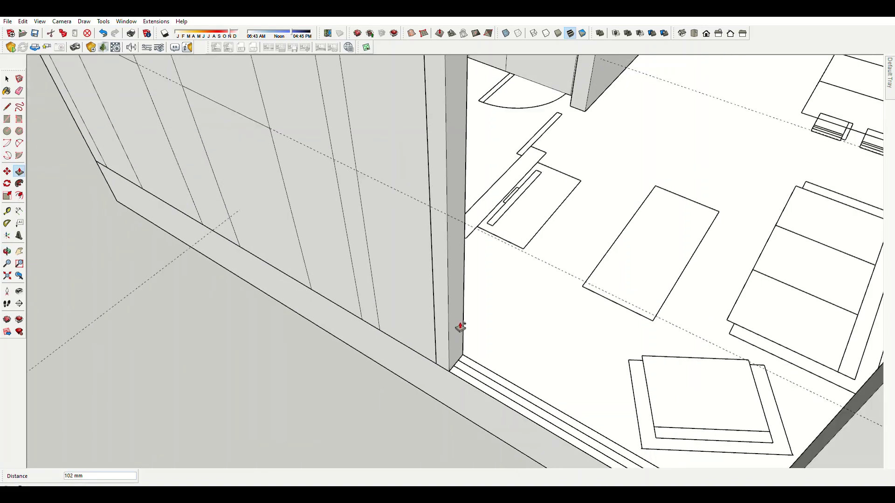
scroll(513, 303, down, 3)
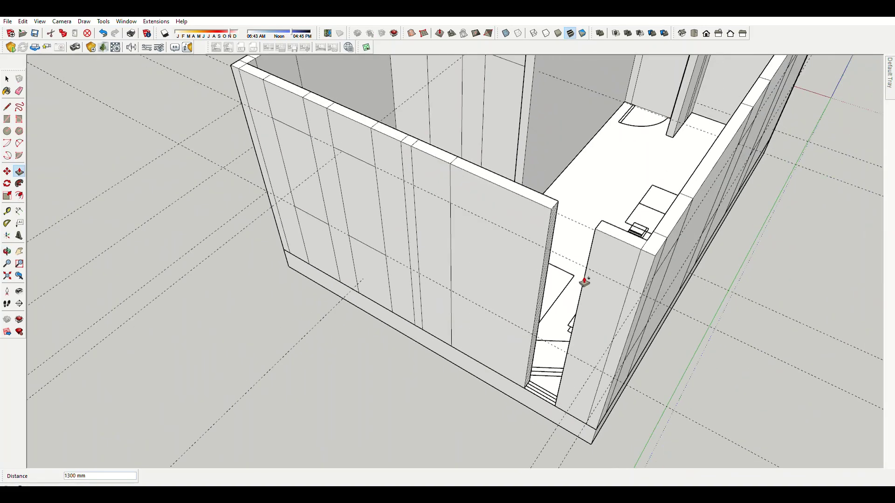
Draw two more base rectangles near the wall corner and raise each into a tall column.
click(457, 292)
scroll(415, 310, down, 5)
scroll(370, 233, up, 8)
double_click(369, 215)
text(150)
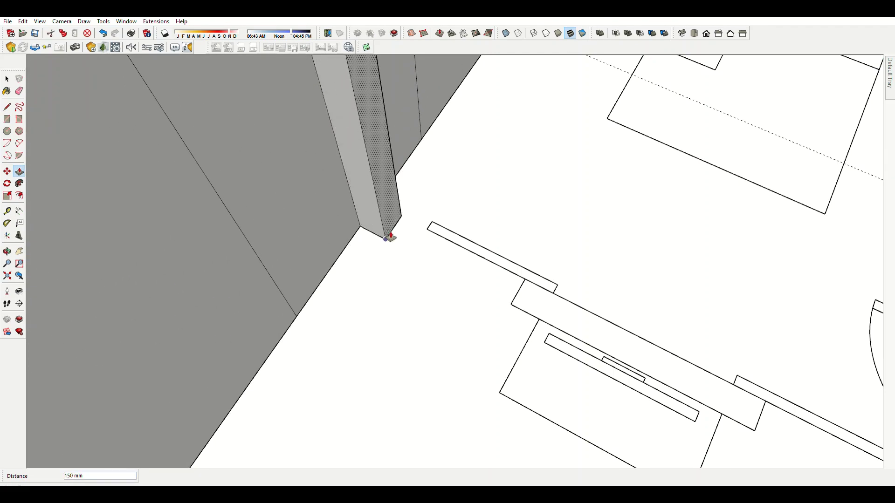
key(r)
click(659, 395)
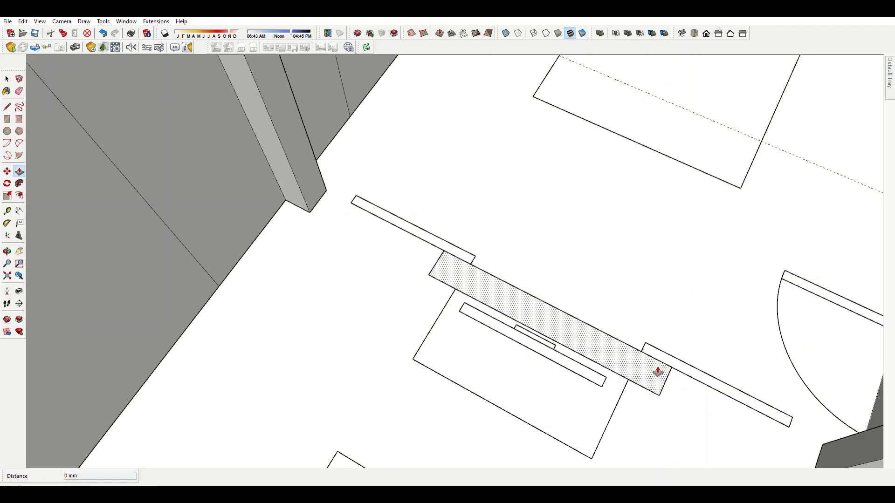
scroll(660, 372, down, 3)
key(p)
double_click(656, 343)
middle_drag(656, 344, 397, 274)
Orbit around the building to inspect the exterior wall faces, with the Eraser ready.
middle_drag(432, 327, 625, 221)
key(e)
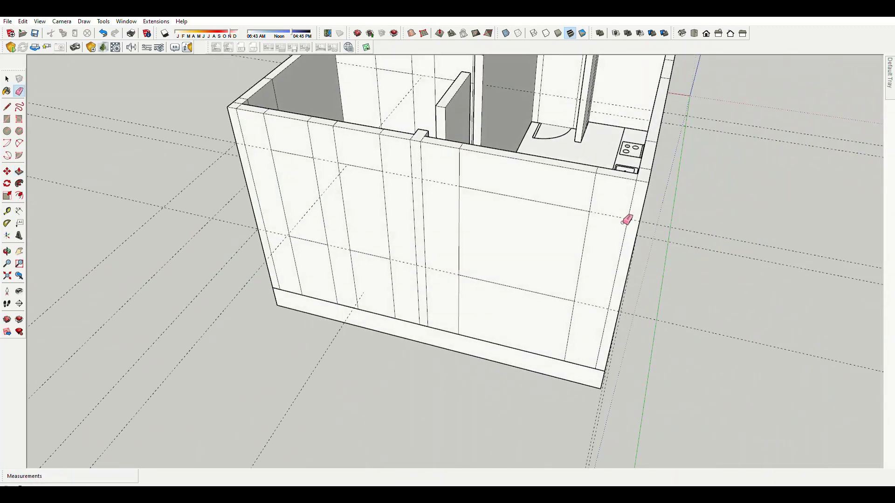
key(space)
middle_drag(632, 349, 690, 131)
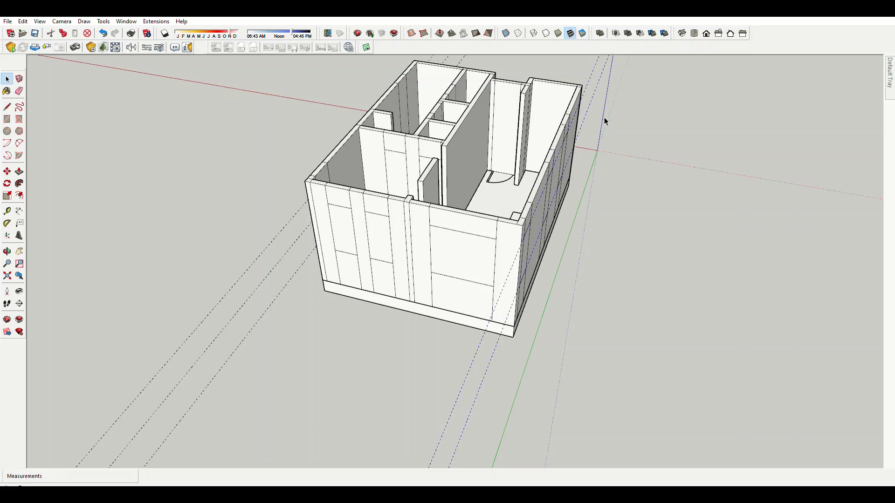
middle_drag(212, 261, 544, 254)
key(e)
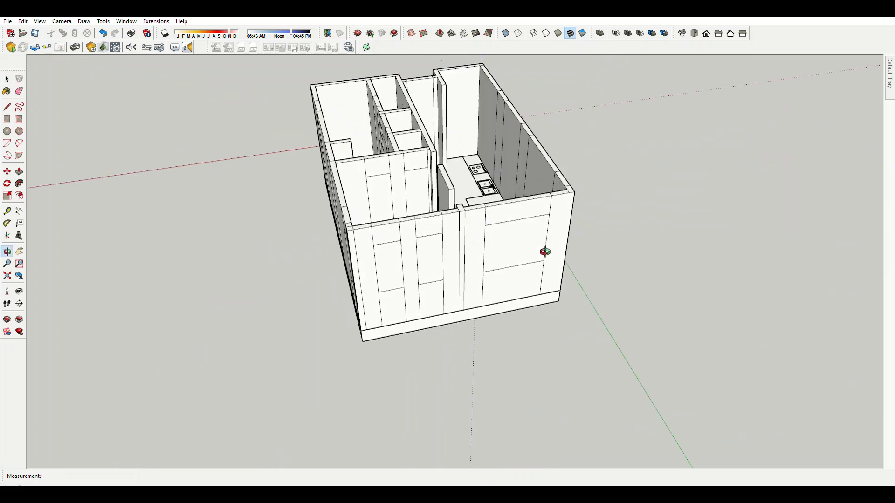
scroll(469, 289, up, 5)
middle_drag(470, 290, 441, 369)
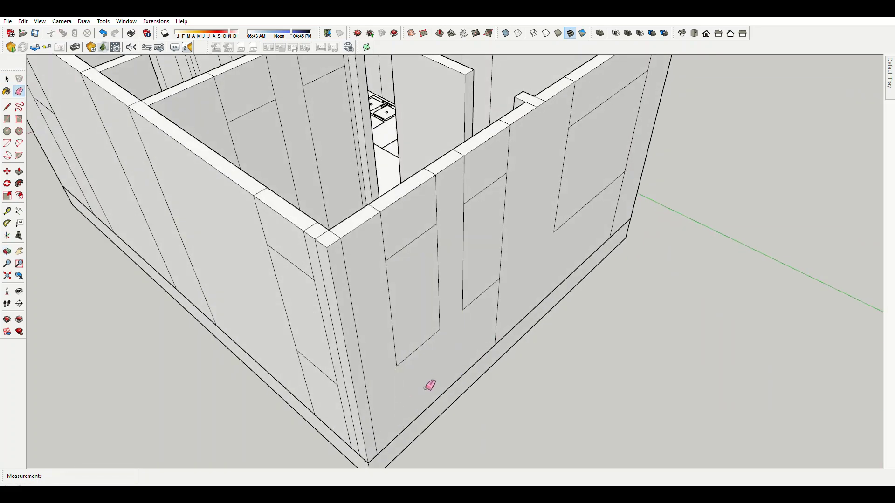
Zoom and orbit around the exterior wall corner to face the long wall's door outline.
scroll(509, 150, up, 2)
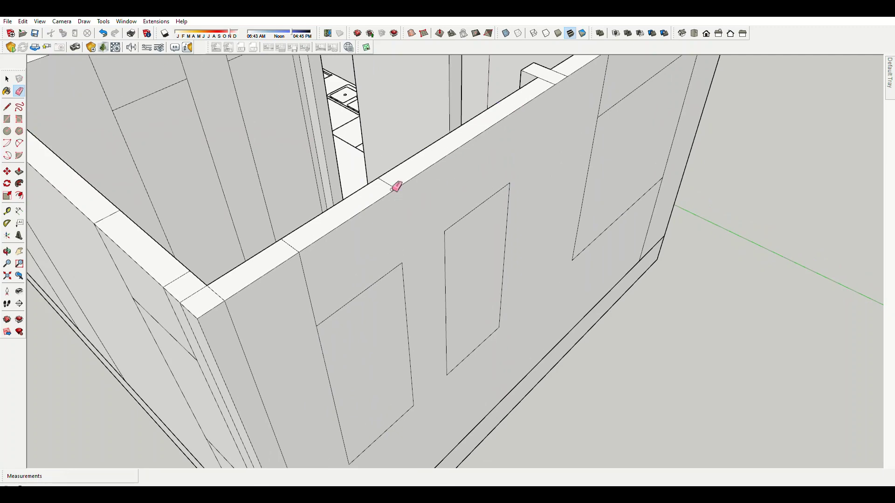
scroll(304, 246, down, 3)
mouse_move(504, 164)
middle_down()
mouse_move(591, 224)
mouse_move(578, 242)
middle_up()
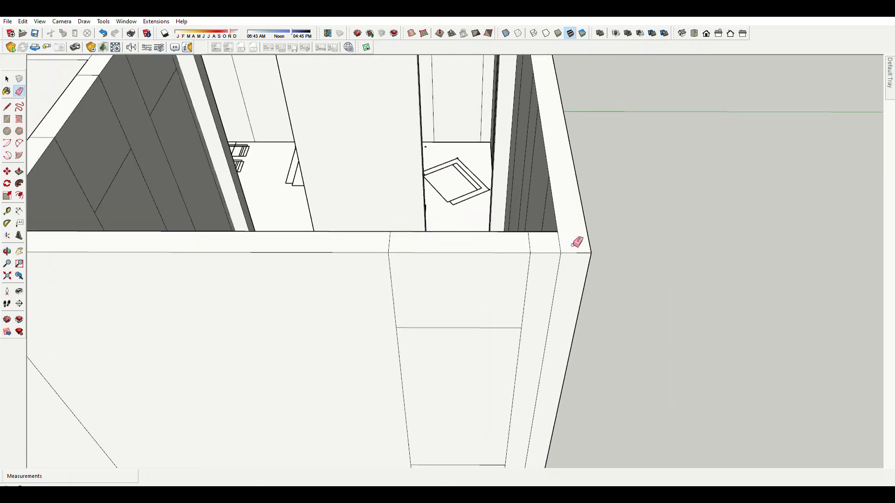
scroll(372, 276, down, 5)
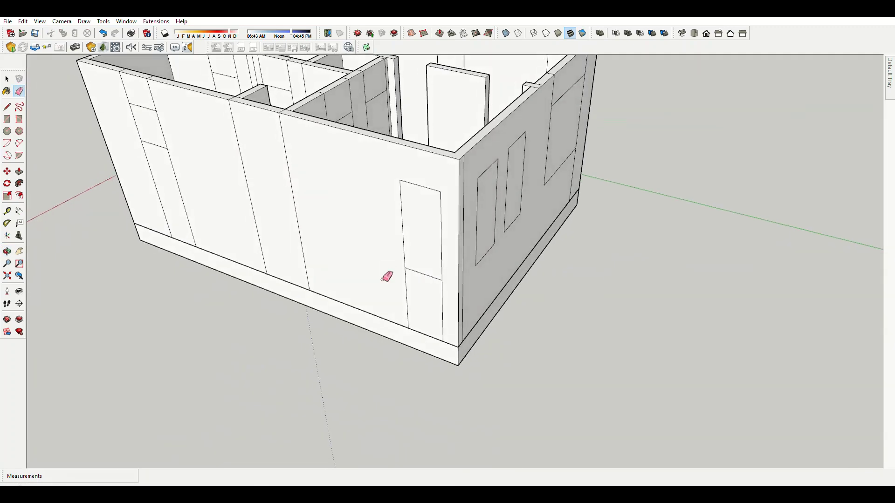
scroll(435, 292, up, 3)
scroll(439, 266, down, 3)
scroll(412, 186, up, 2)
scroll(412, 186, down, 5)
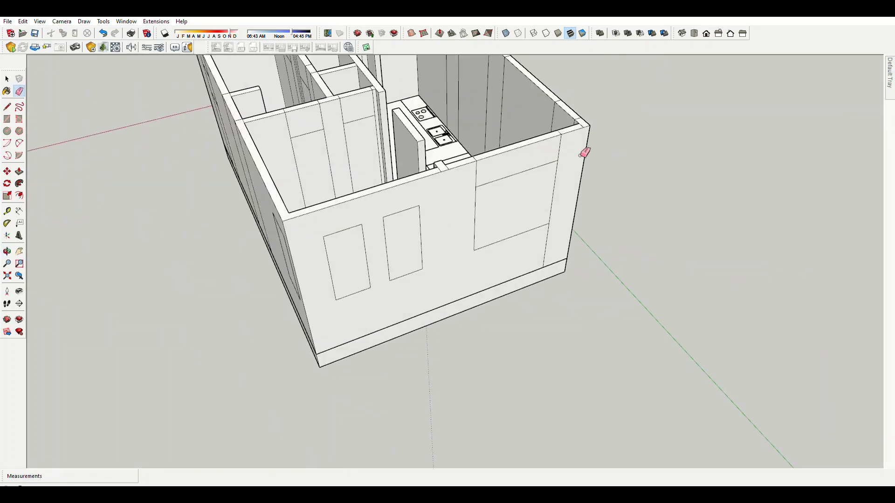
scroll(540, 235, up, 4)
scroll(548, 265, down, 3)
scroll(475, 222, up, 5)
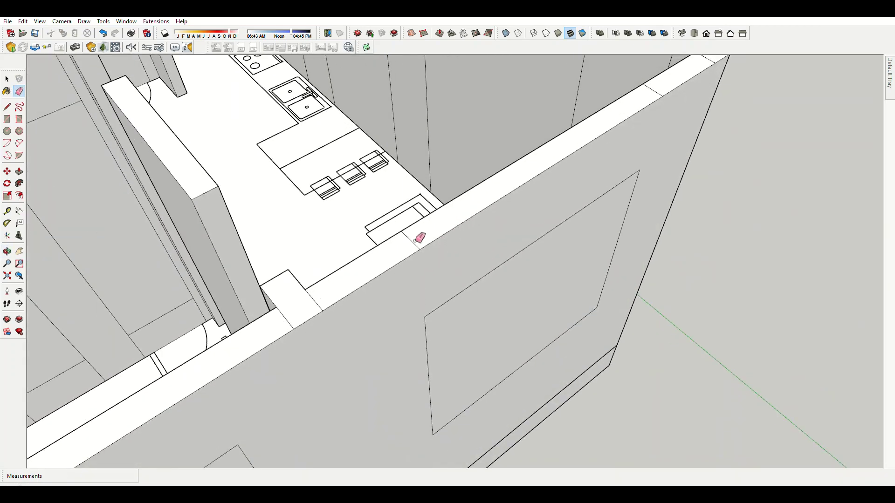
scroll(311, 304, down, 3)
scroll(438, 178, up, 4)
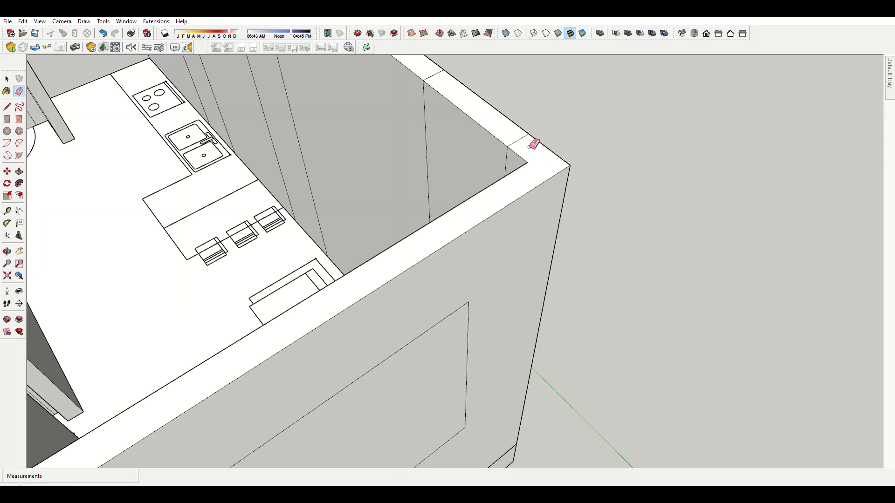
mouse_move(531, 147)
middle_down()
mouse_move(168, 234)
mouse_move(381, 133)
middle_up()
scroll(394, 298, up, 2)
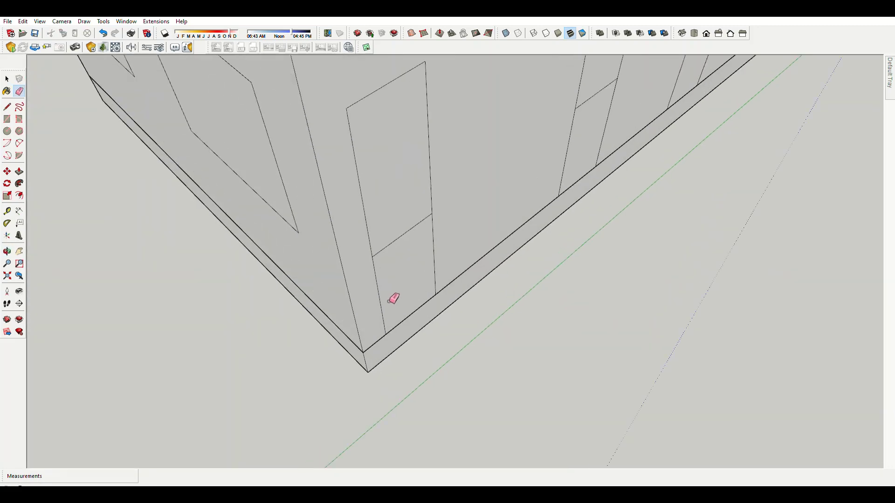
mouse_move(398, 275)
middle_down()
mouse_move(488, 230)
mouse_move(394, 326)
mouse_move(436, 175)
middle_up()
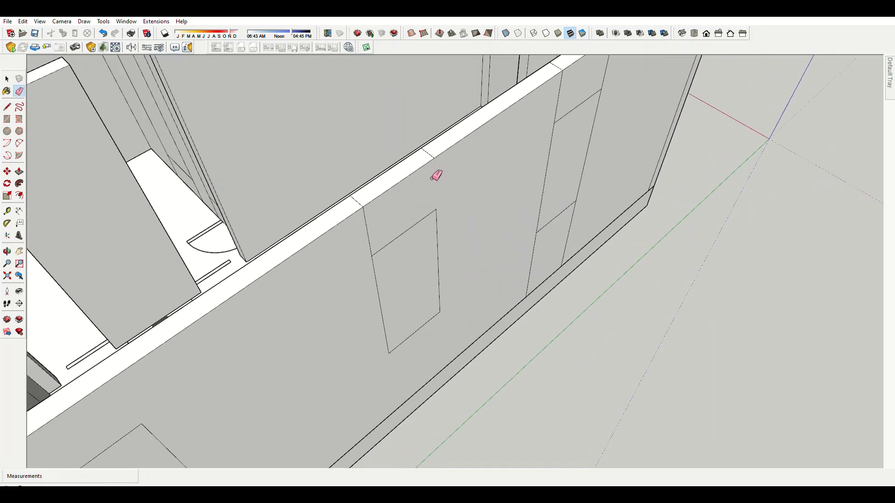
Erase the stray edge above the door outline on the long wall.
click(365, 203)
scroll(339, 293, down, 3)
scroll(457, 258, up, 4)
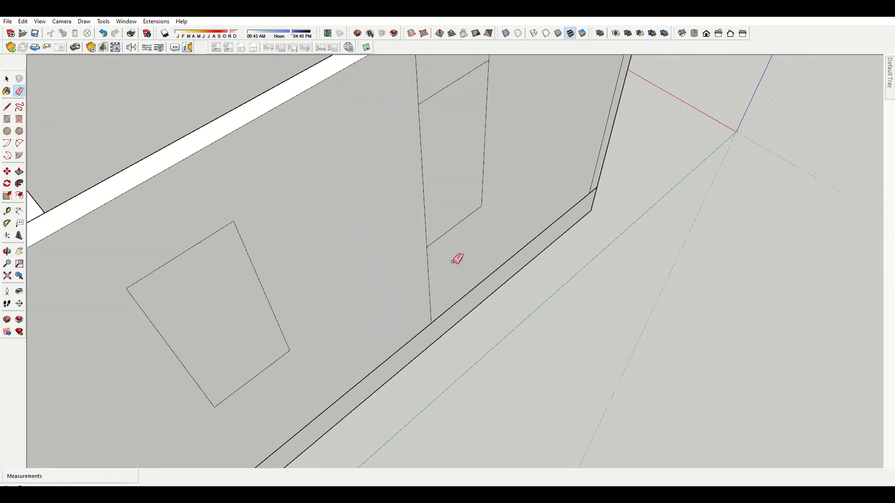
scroll(457, 154, down, 2)
scroll(358, 196, up, 2)
scroll(558, 215, down, 5)
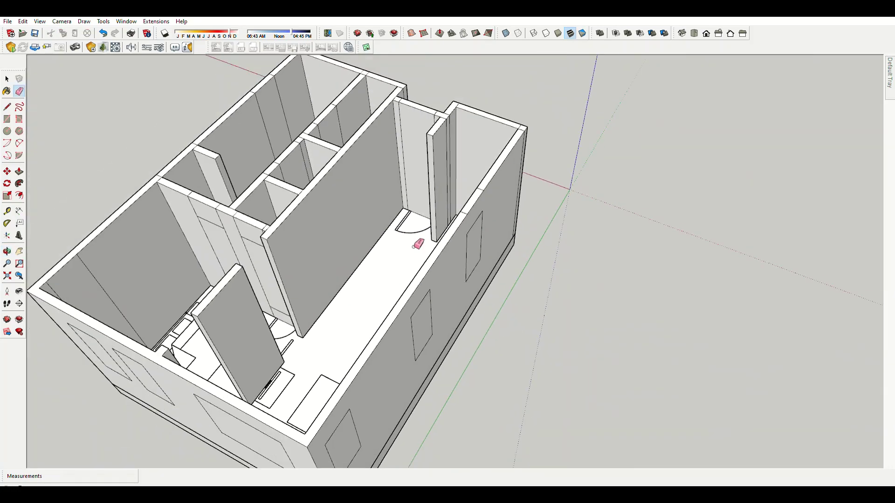
drag(419, 242, 599, 233)
scroll(600, 234, up, 5)
Orbit over the outer corner, rooms and entry step to check for remaining stray edges.
key(e)
scroll(509, 135, down, 5)
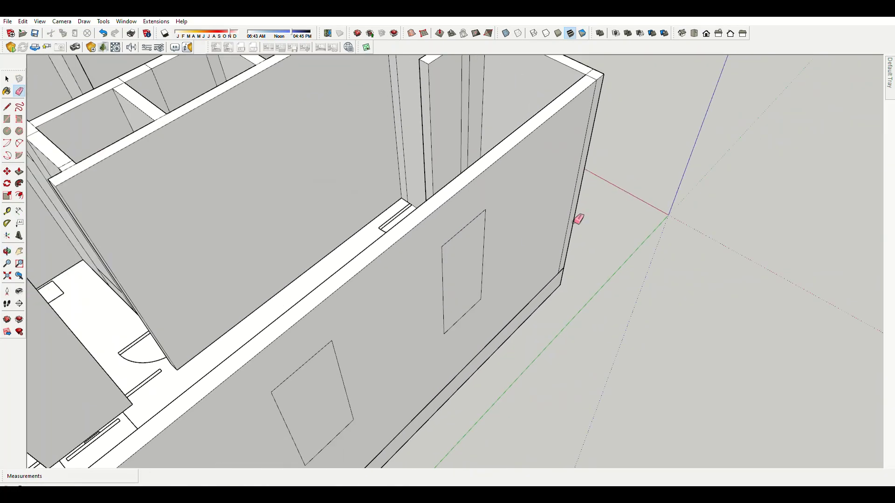
mouse_move(580, 219)
middle_down()
mouse_move(514, 175)
mouse_move(340, 236)
middle_up()
scroll(516, 151, up, 5)
scroll(540, 164, down, 5)
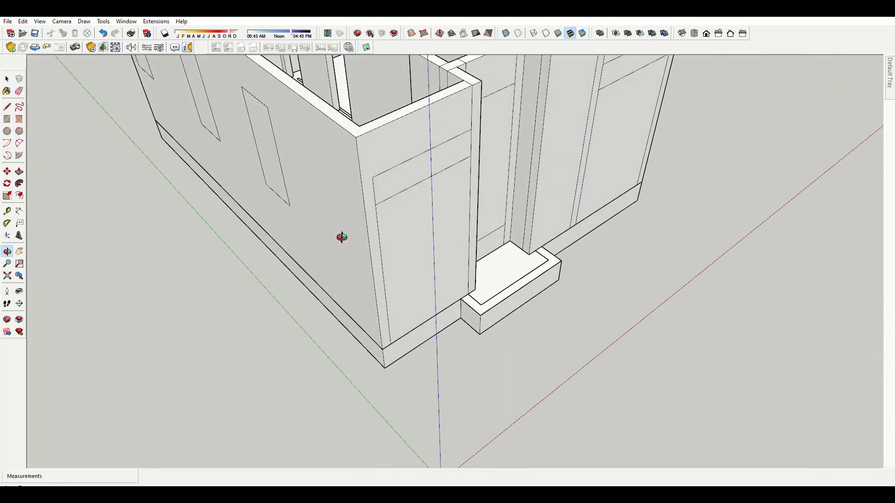
scroll(357, 233, up, 4)
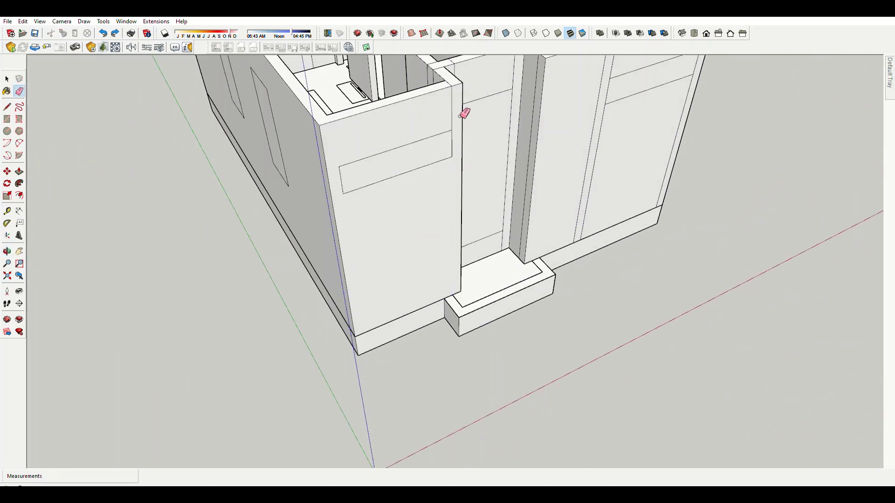
middle_drag(460, 116, 480, 166)
scroll(443, 145, up, 3)
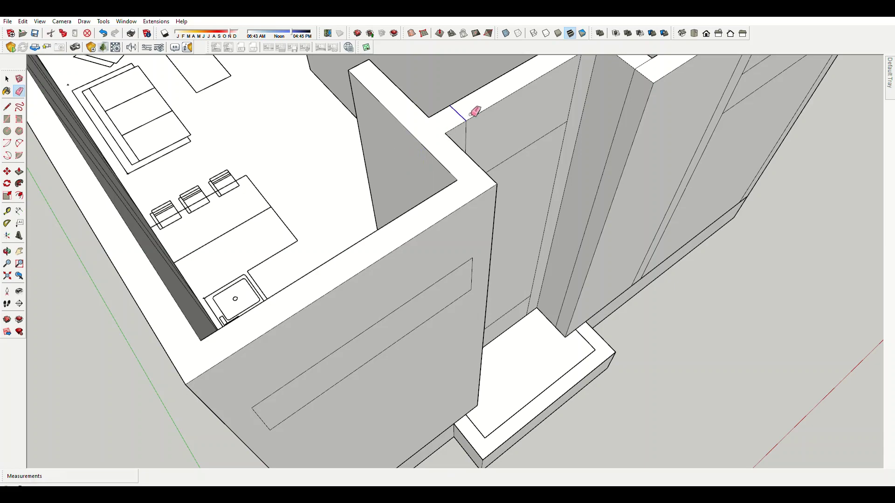
middle_drag(475, 112, 364, 118)
scroll(410, 124, down, 3)
scroll(550, 123, up, 3)
mouse_move(516, 100)
middle_down()
mouse_move(599, 149)
mouse_move(469, 278)
middle_up()
Raise the inner face of the entrance step 300 mm to form the upper tier.
scroll(409, 300, up, 5)
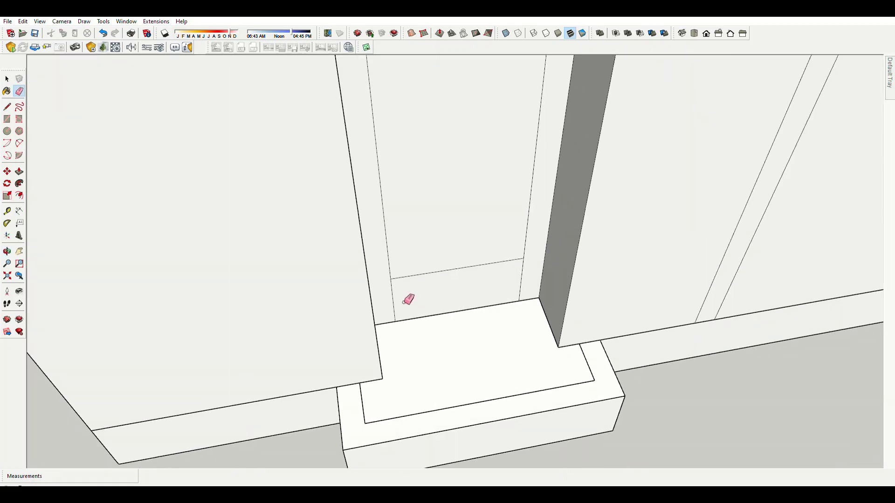
scroll(522, 272, down, 3)
scroll(363, 340, up, 4)
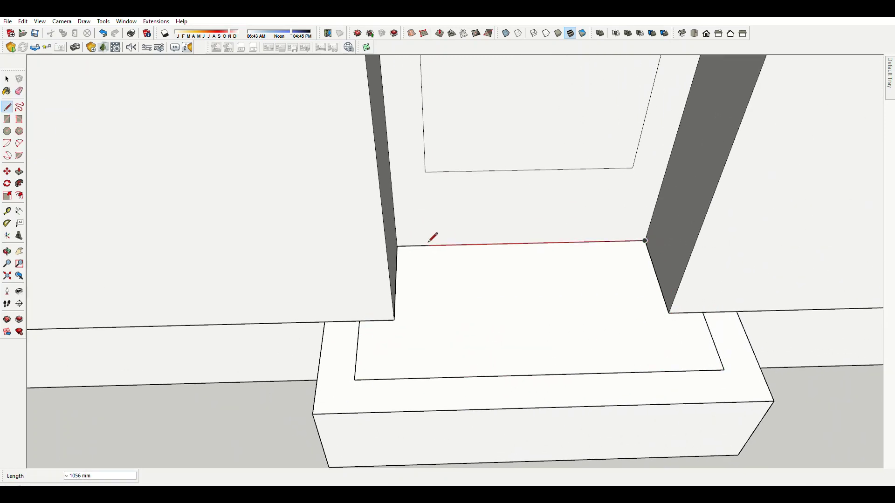
key(p)
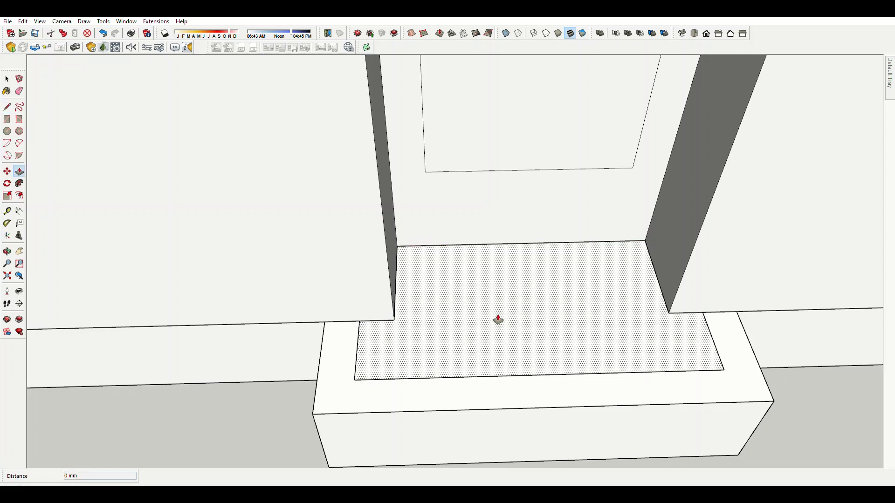
drag(498, 319, 500, 312)
text(00)
key(Return)
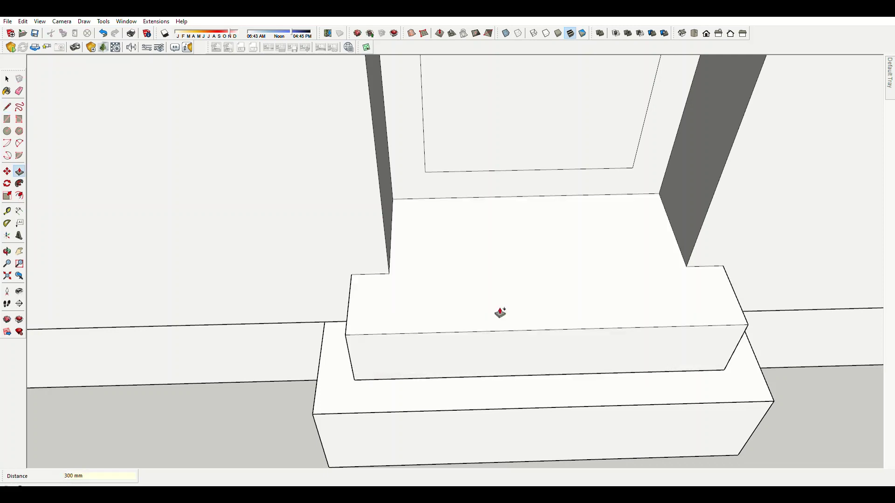
Pull the L-shaped outer rim of the lower step up to match the new tier.
middle_drag(499, 314, 615, 293)
scroll(563, 179, up, 3)
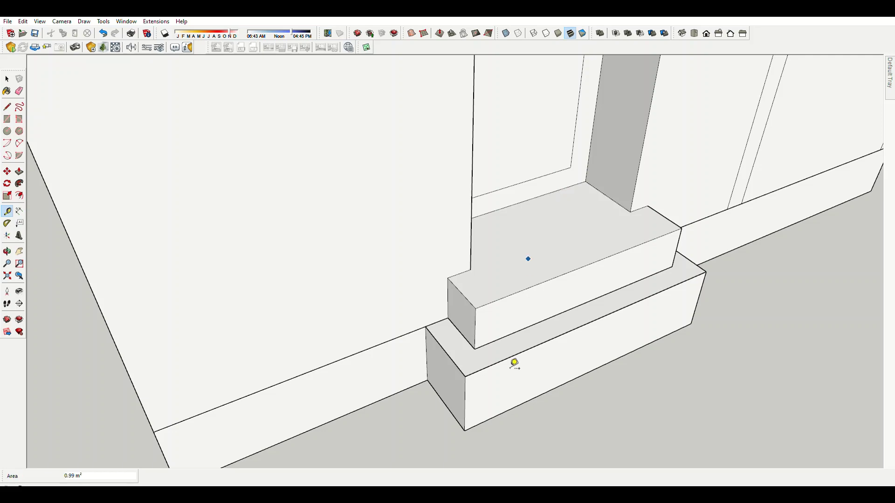
scroll(515, 363, up, 2)
key(p)
drag(569, 316, 487, 270)
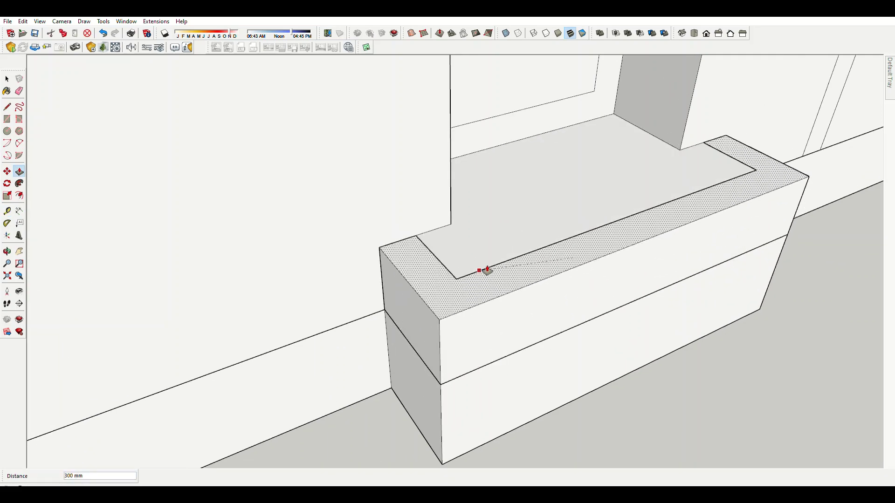
key(Return)
scroll(480, 266, down, 5)
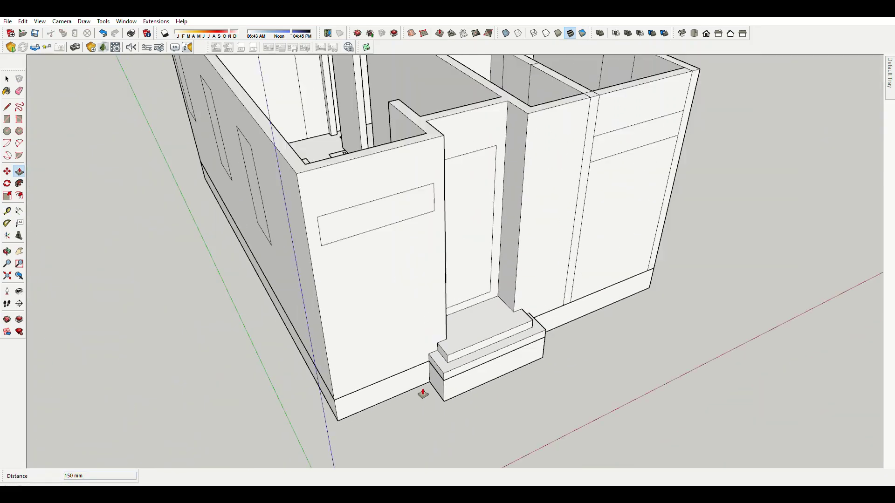
middle_drag(421, 392, 570, 160)
Erase stray edges on the wall tops at the corner junction.
key(e)
scroll(563, 154, up, 3)
scroll(562, 152, up, 1)
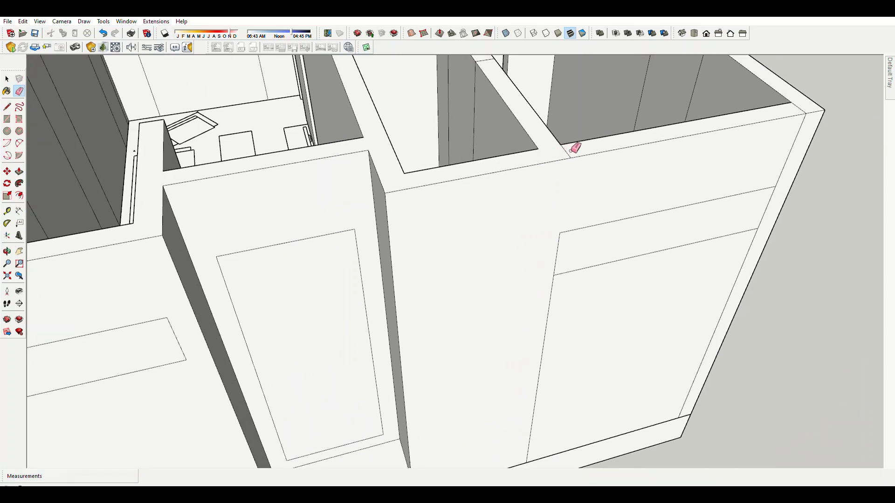
scroll(679, 208, down, 3)
scroll(613, 284, up, 3)
scroll(599, 225, down, 1)
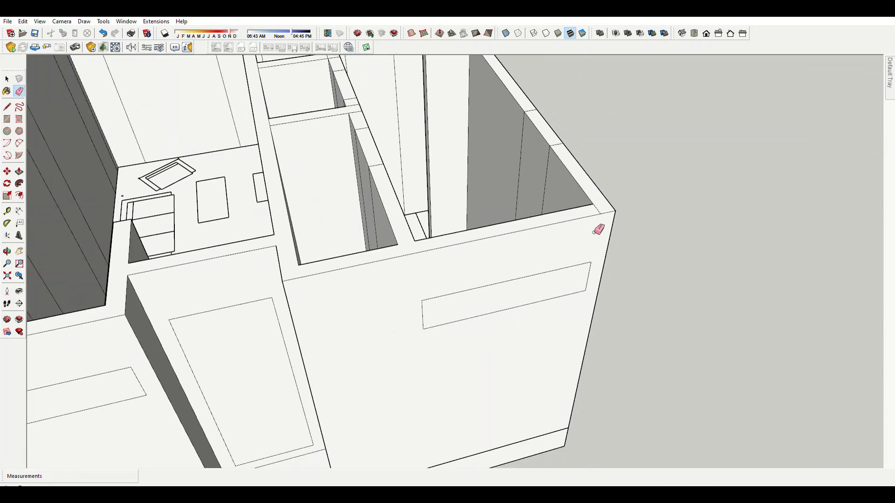
middle_drag(600, 226, 341, 244)
scroll(341, 244, up, 3)
scroll(341, 243, down, 3)
scroll(450, 188, up, 3)
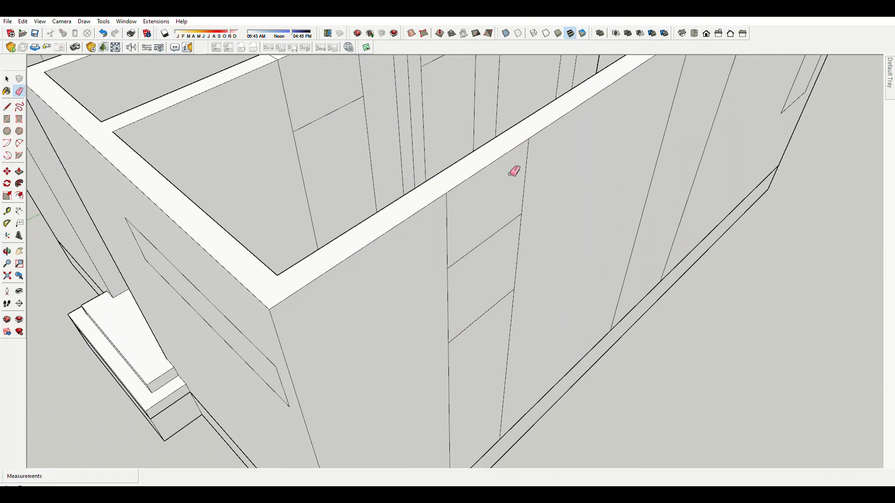
scroll(528, 181, down, 2)
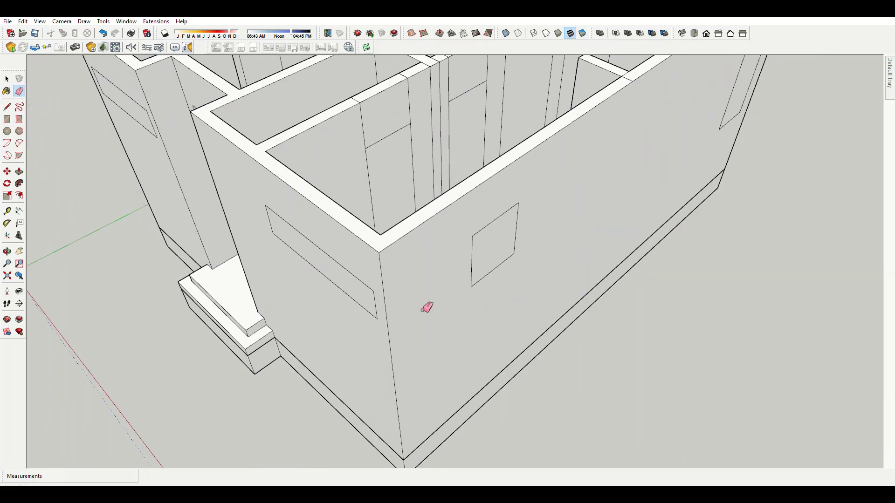
scroll(427, 308, down, 5)
scroll(499, 232, up, 5)
scroll(622, 162, down, 5)
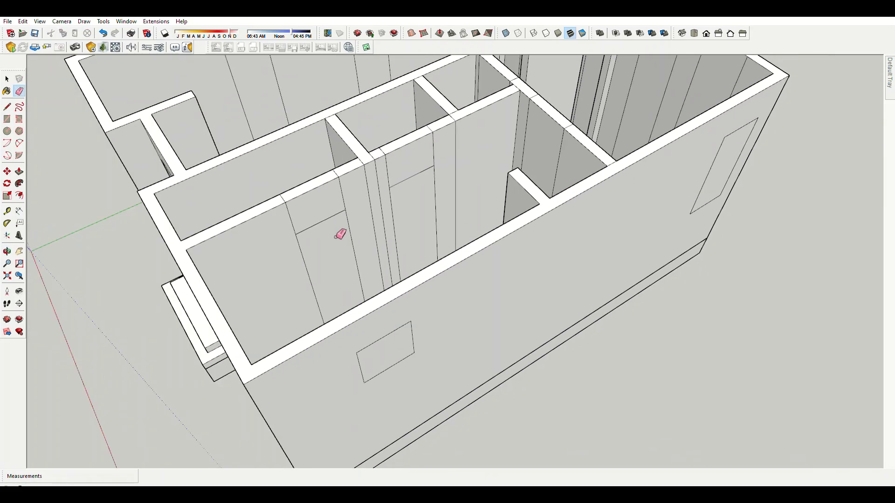
Erase leftover edges at the interior wall junctions from a top-down view.
mouse_move(354, 244)
middle_down()
mouse_move(513, 268)
mouse_move(701, 333)
middle_up()
scroll(612, 267, up, 2)
scroll(601, 233, up, 3)
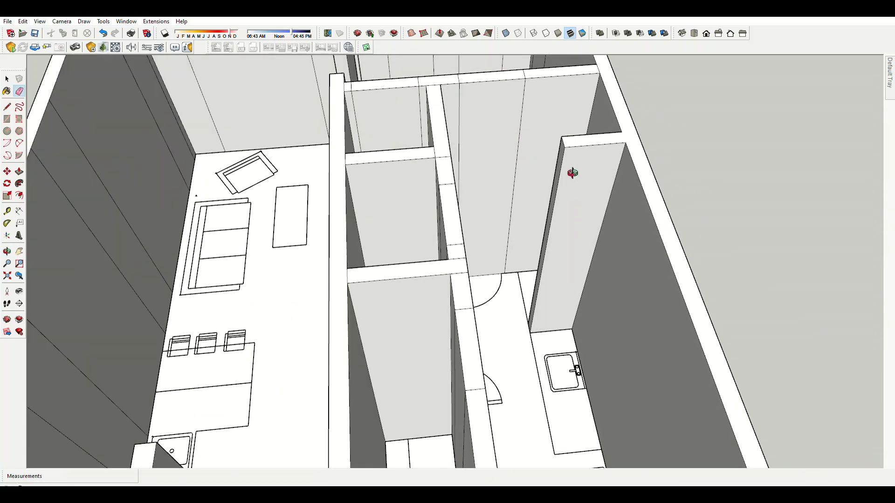
key(m)
scroll(569, 153, up, 3)
scroll(571, 135, up, 2)
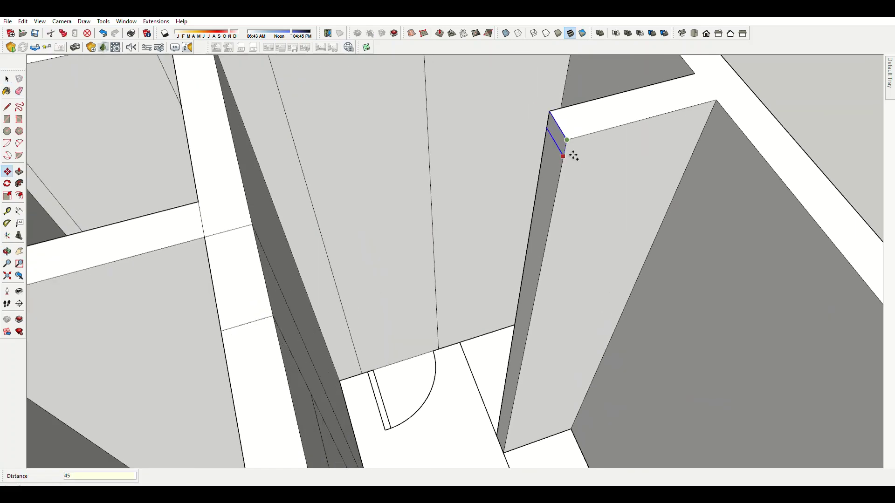
scroll(565, 165, down, 5)
scroll(316, 220, up, 2)
key(e)
scroll(299, 150, up, 2)
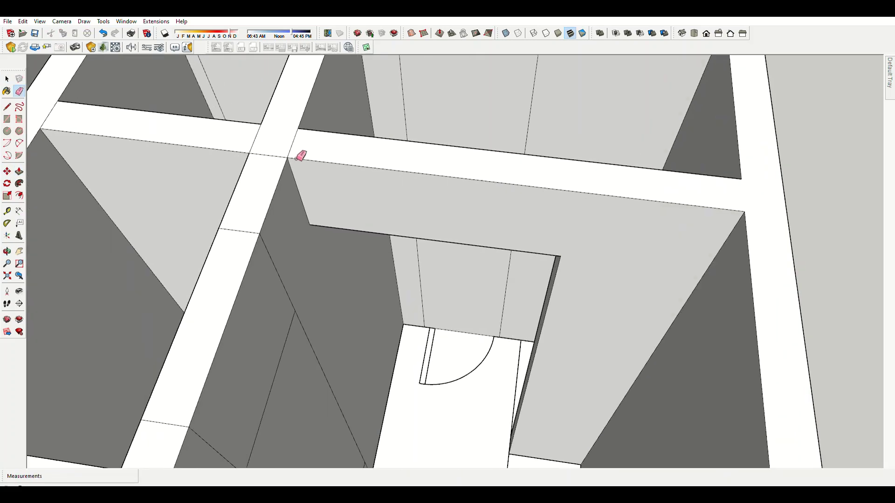
scroll(259, 139, up, 2)
scroll(508, 173, down, 3)
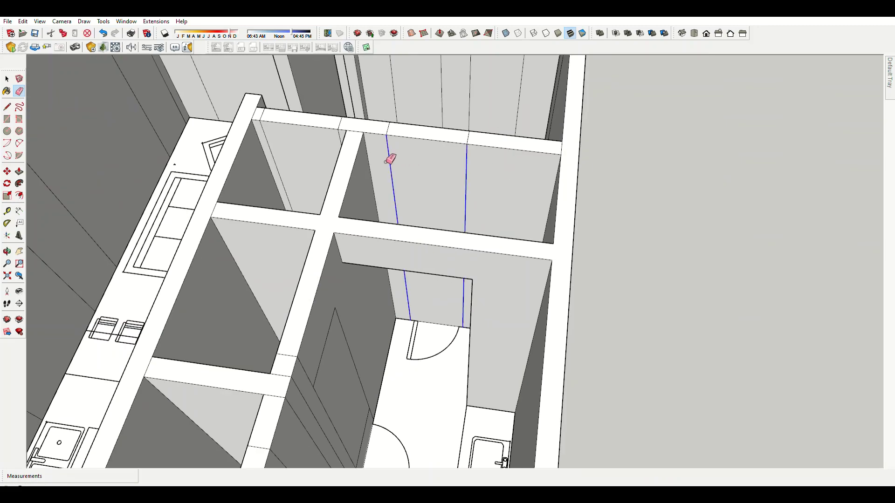
scroll(396, 133, up, 2)
scroll(561, 96, down, 1)
scroll(330, 199, down, 4)
scroll(408, 211, up, 5)
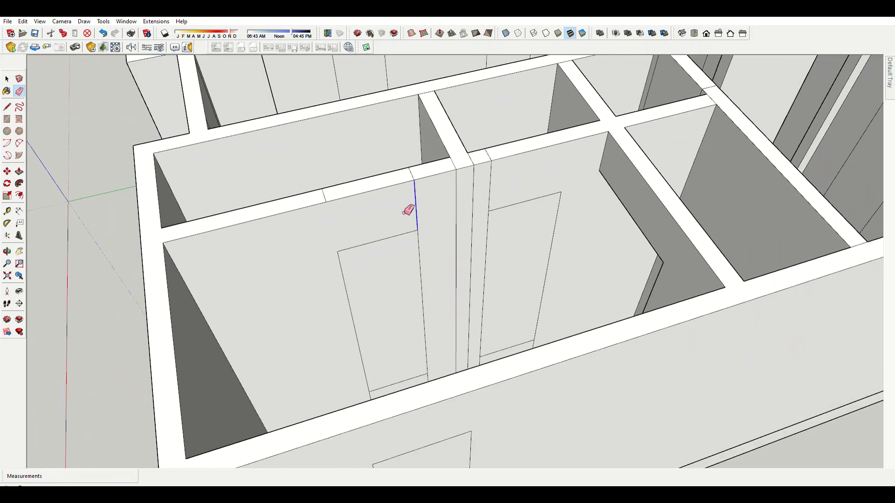
scroll(396, 354, up, 2)
scroll(440, 388, up, 1)
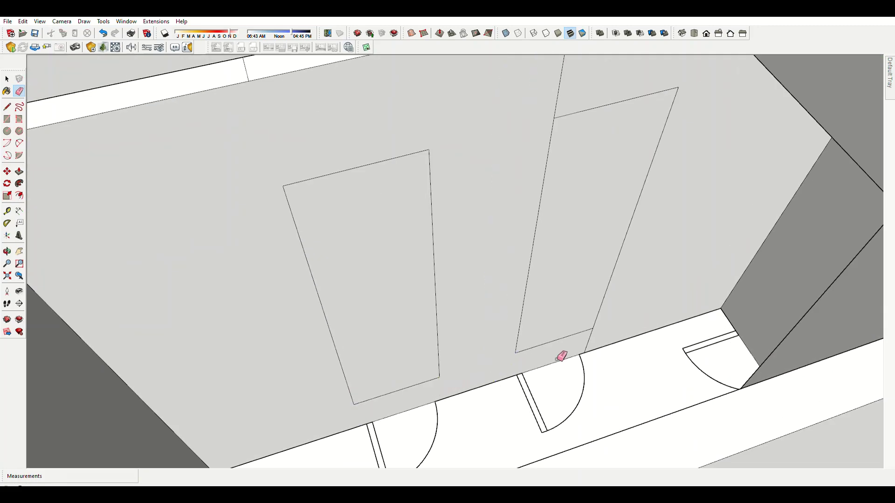
scroll(439, 377, down, 3)
scroll(493, 226, up, 3)
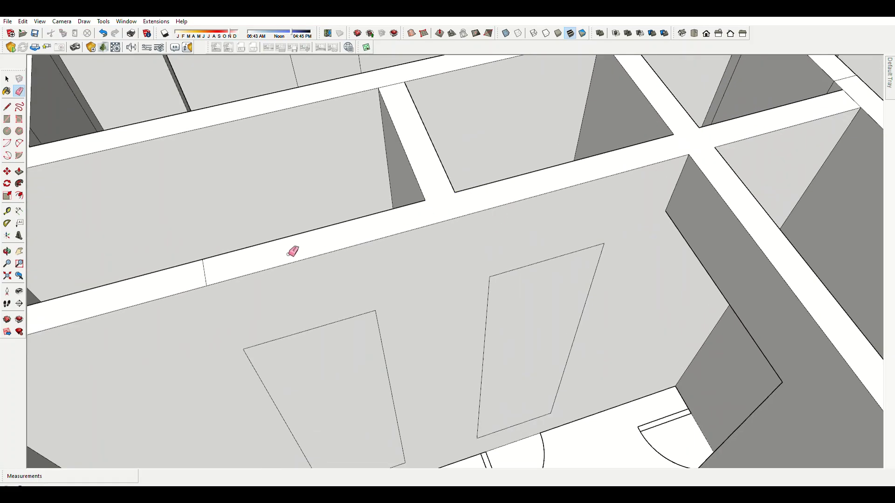
scroll(225, 296, down, 3)
scroll(585, 174, up, 3)
scroll(591, 308, down, 2)
scroll(537, 162, up, 3)
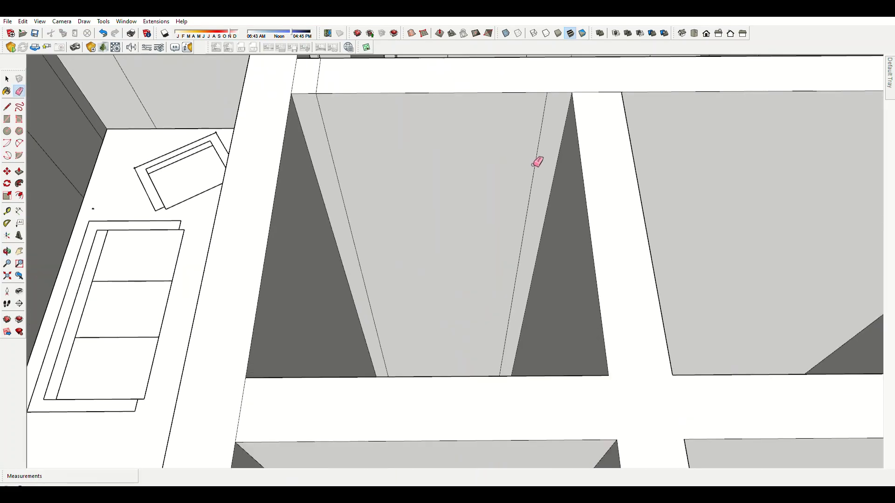
scroll(329, 256, down, 3)
scroll(490, 175, up, 3)
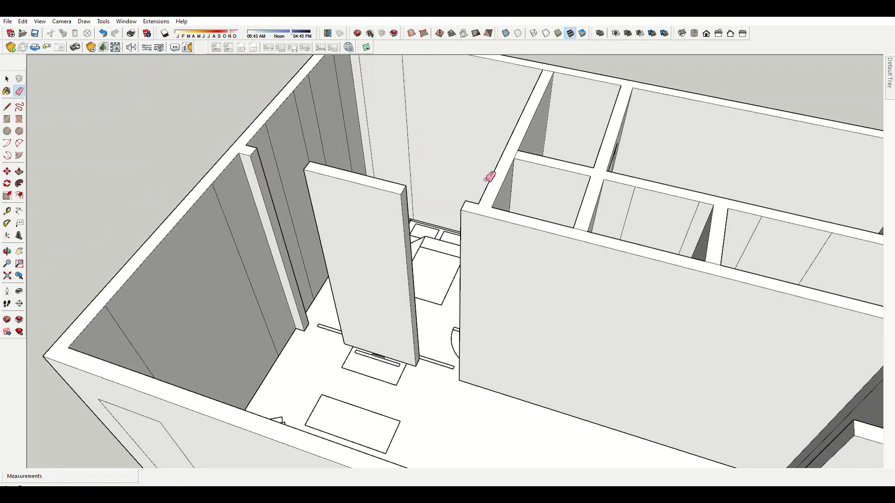
scroll(464, 92, down, 1)
scroll(443, 120, up, 2)
scroll(391, 142, down, 2)
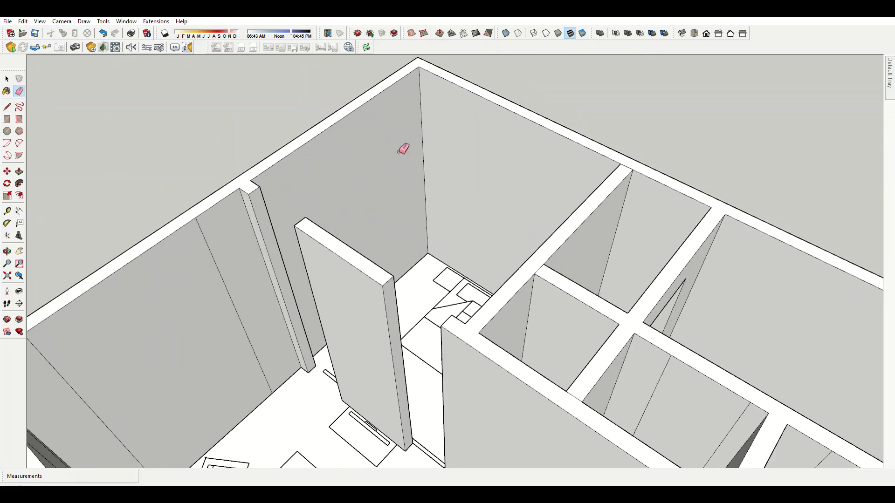
scroll(296, 178, down, 2)
Continue erasing stray edges on the room walls from an overhead view.
mouse_move(130, 254)
middle_down()
mouse_move(278, 250)
mouse_move(288, 156)
middle_up()
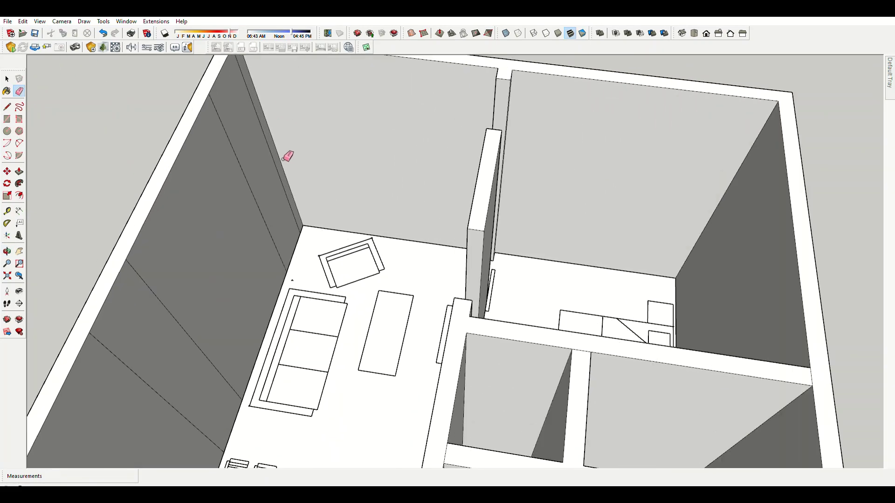
scroll(262, 205, down, 3)
scroll(324, 199, up, 2)
scroll(324, 200, down, 2)
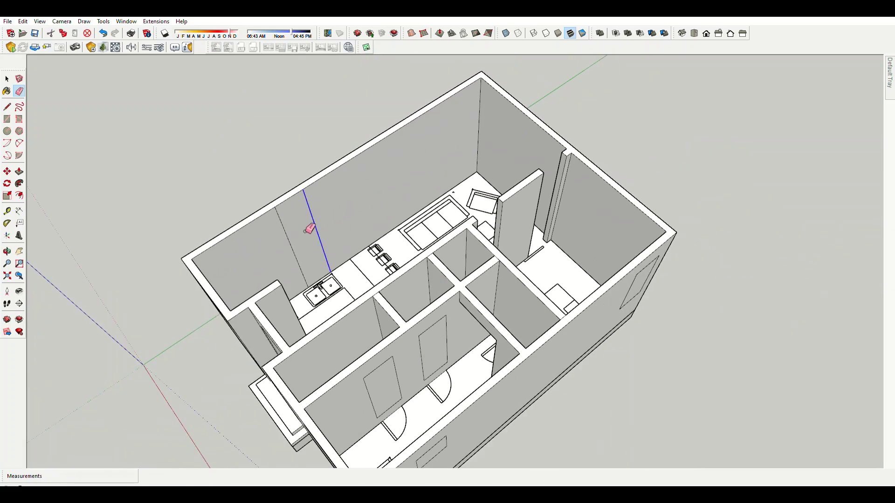
mouse_move(307, 226)
middle_down()
mouse_move(315, 213)
mouse_move(490, 194)
mouse_move(464, 209)
middle_up()
key(e)
scroll(385, 345, up, 3)
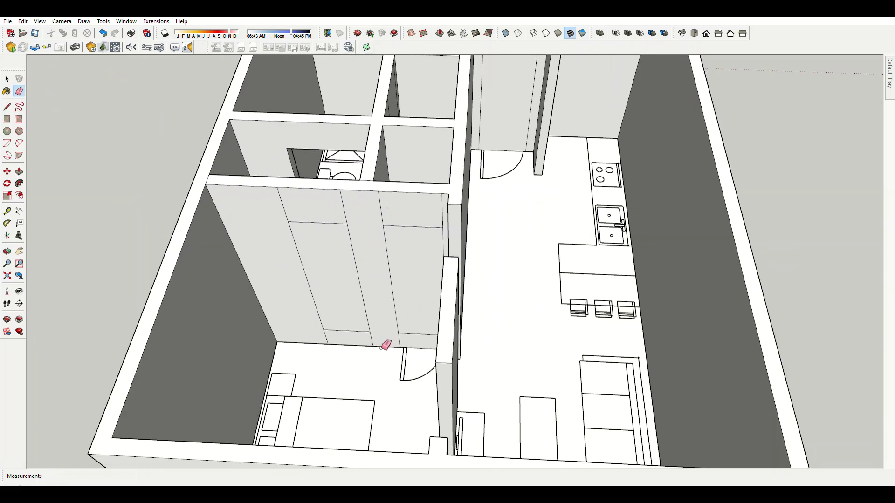
scroll(289, 326, up, 3)
scroll(501, 349, down, 3)
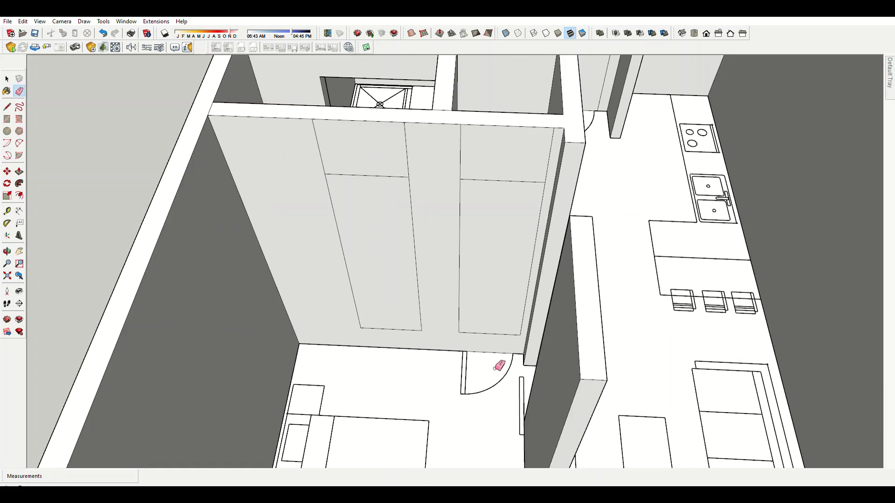
scroll(499, 166, up, 3)
Measure along the walls and erase stray edges around the wall panels.
key(t)
scroll(360, 344, up, 2)
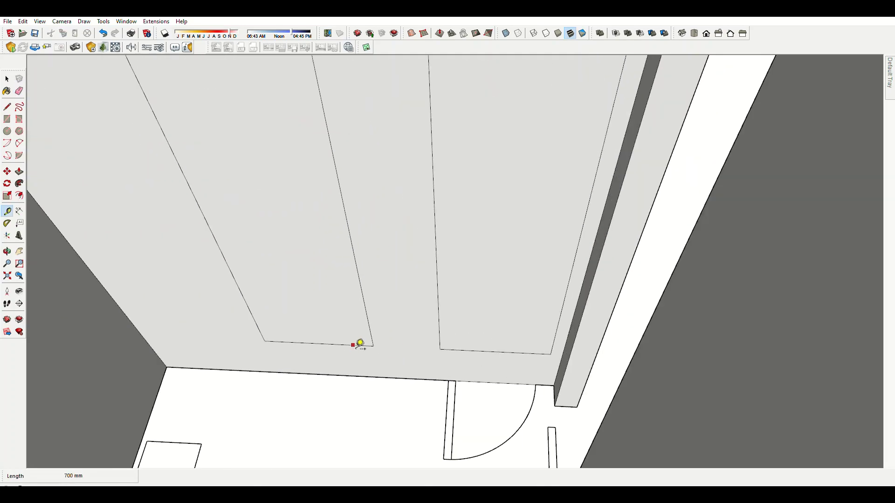
scroll(379, 374, down, 5)
mouse_move(379, 314)
middle_down()
mouse_move(567, 333)
mouse_move(423, 207)
middle_up()
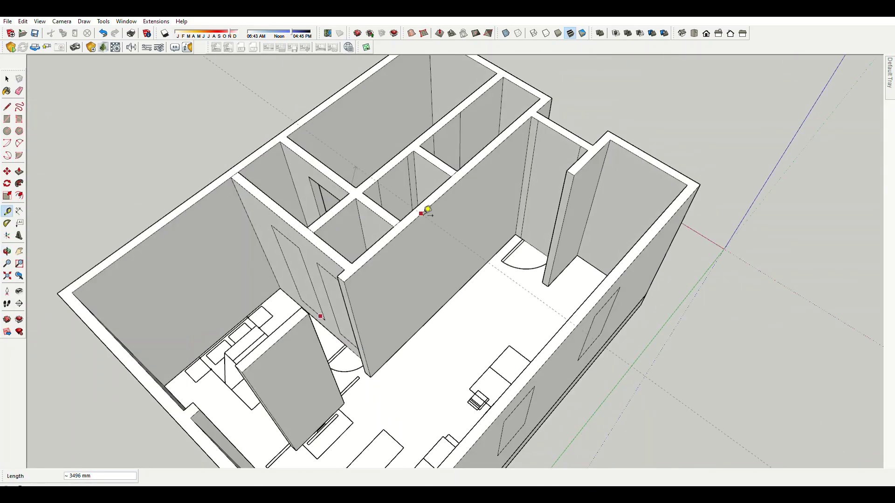
scroll(276, 325, up, 5)
middle_drag(276, 326, 370, 172)
scroll(371, 172, up, 3)
key(e)
scroll(450, 147, down, 5)
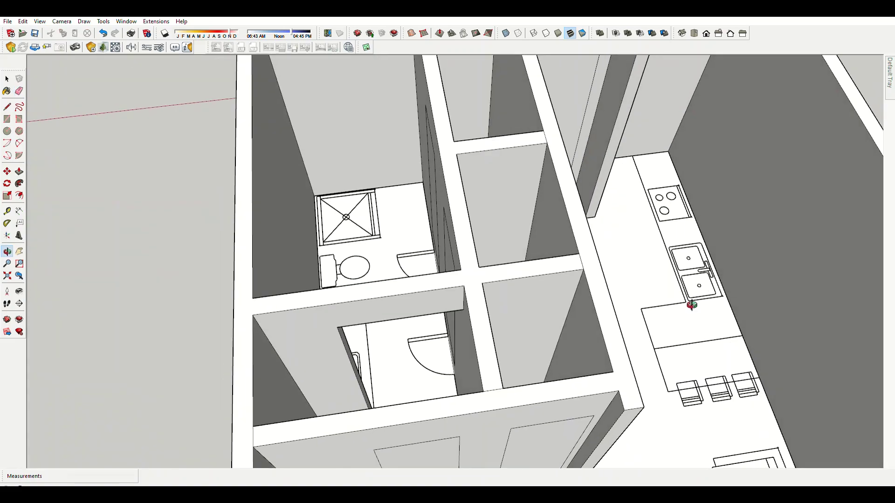
middle_drag(450, 146, 503, 171)
scroll(503, 170, up, 5)
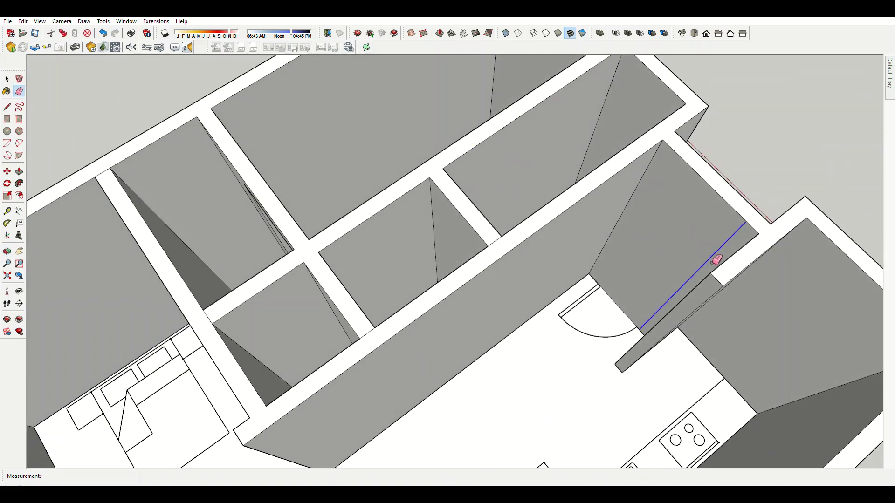
scroll(716, 259, down, 5)
middle_drag(739, 244, 285, 254)
Push the window rectangle into the exterior wall and clean up remaining interior edges.
key(p)
scroll(441, 332, up, 5)
click(450, 296)
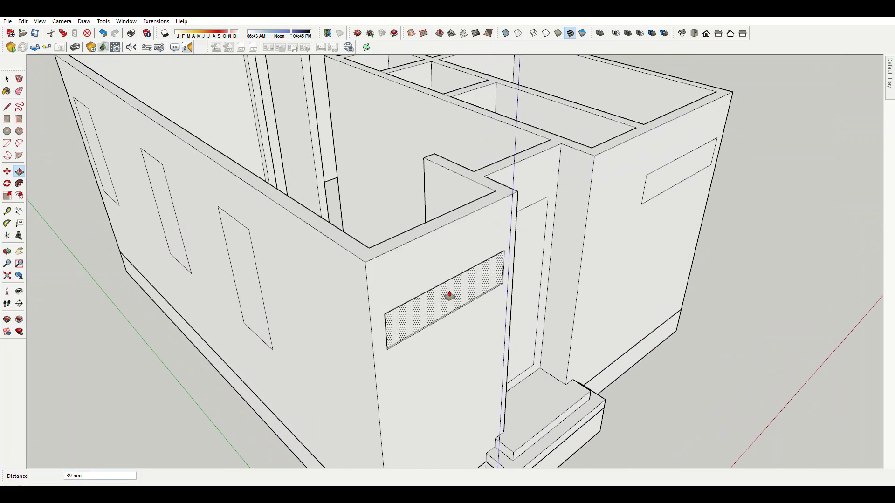
key(space)
scroll(423, 227, down, 5)
middle_drag(224, 224, 658, 295)
scroll(645, 184, up, 3)
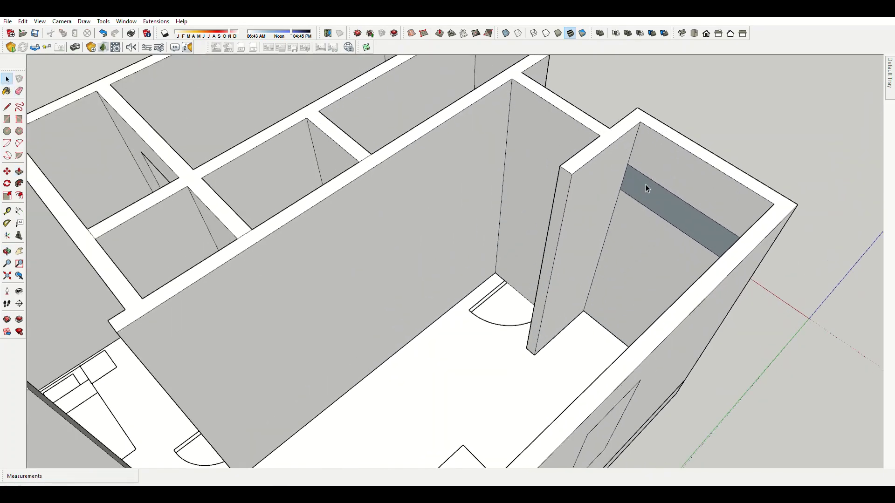
scroll(630, 203, up, 2)
scroll(630, 203, down, 3)
key(e)
scroll(460, 260, down, 3)
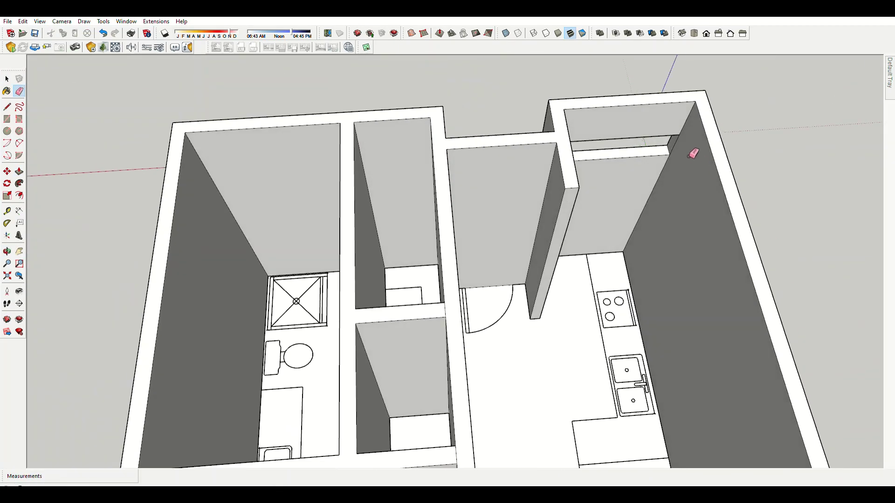
scroll(646, 258, down, 1)
mouse_move(647, 258)
middle_down()
mouse_move(497, 224)
mouse_move(600, 304)
mouse_move(452, 348)
middle_up()
Cut the remaining window openings through the exterior walls beside the entrance.
key(p)
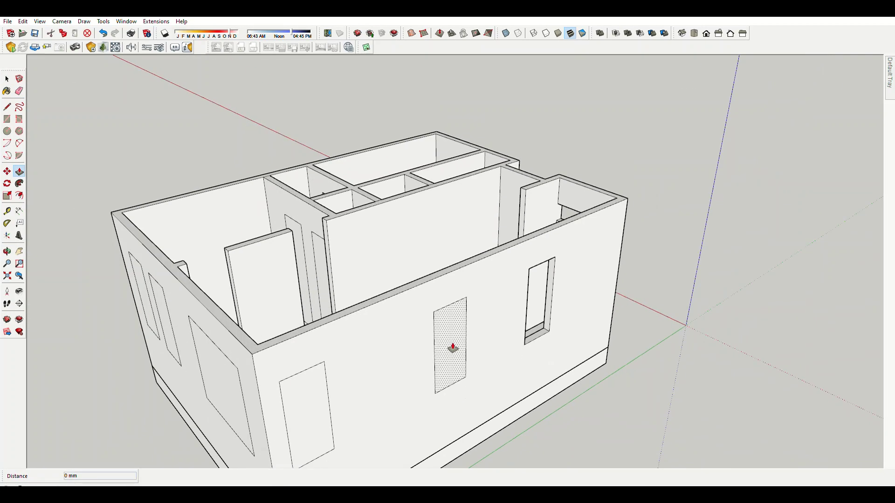
scroll(324, 395, down, 3)
middle_drag(324, 396, 349, 333)
scroll(317, 243, up, 2)
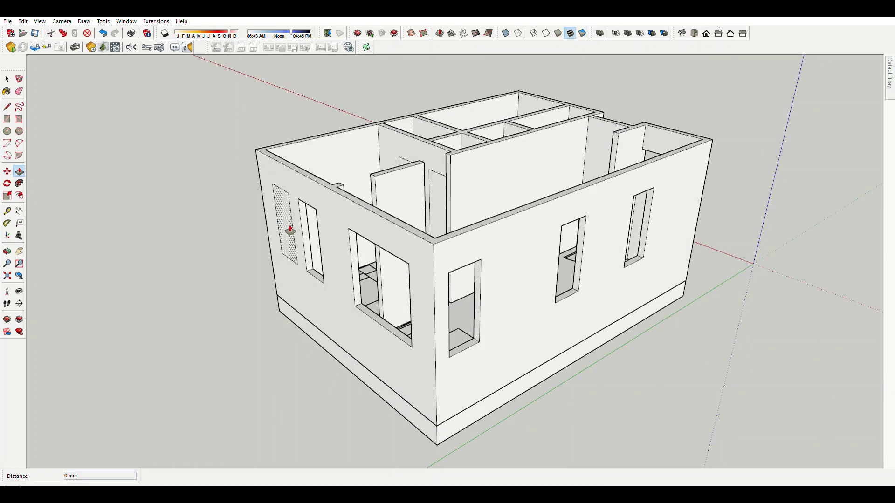
middle_drag(290, 230, 779, 310)
middle_drag(423, 289, 479, 304)
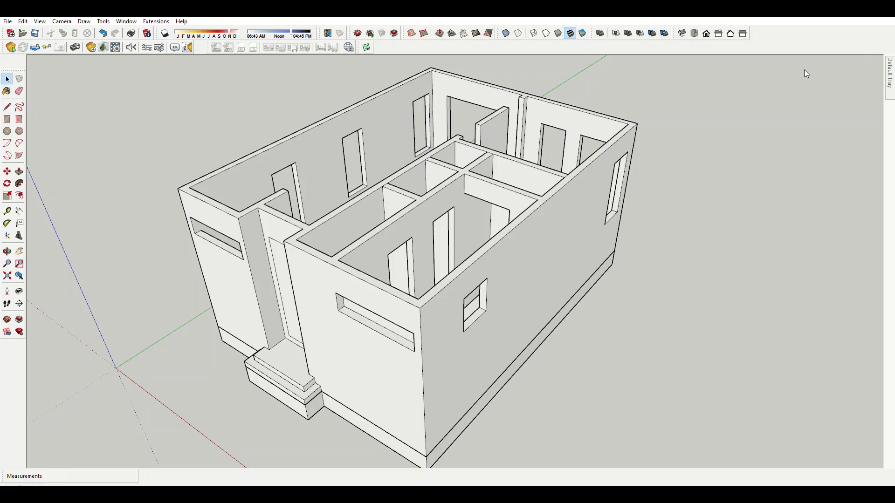
key(p)
scroll(543, 340, down, 3)
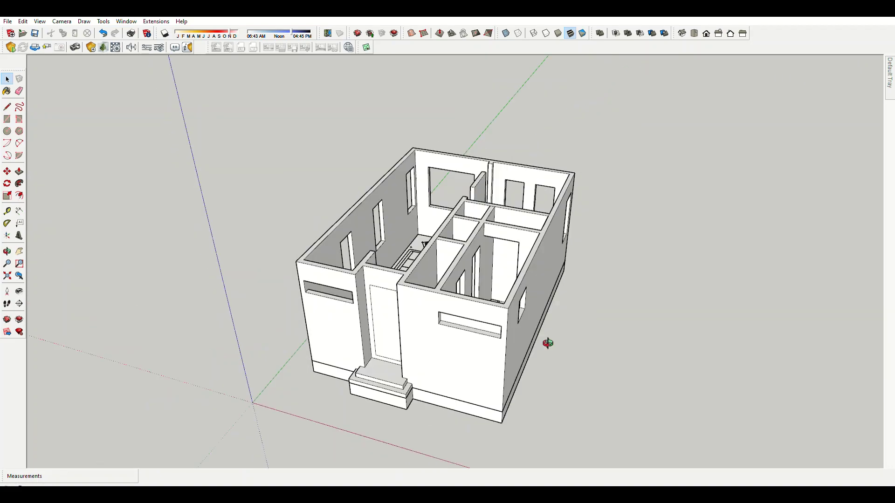
middle_drag(543, 340, 489, 354)
scroll(495, 234, up, 5)
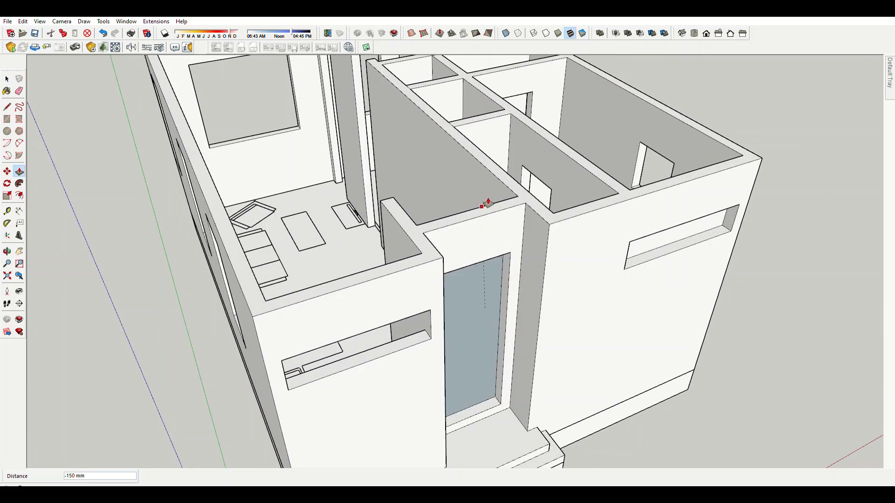
mouse_move(485, 200)
middle_down()
mouse_move(516, 253)
mouse_move(743, 251)
middle_up()
scroll(549, 174, down, 5)
scroll(496, 152, up, 5)
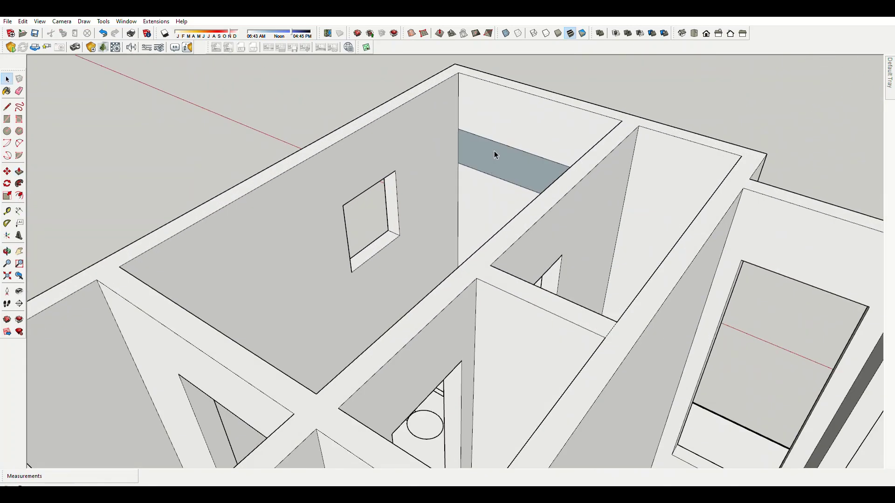
scroll(484, 136, up, 3)
mouse_move(484, 136)
middle_down()
mouse_move(496, 244)
mouse_move(585, 126)
middle_up()
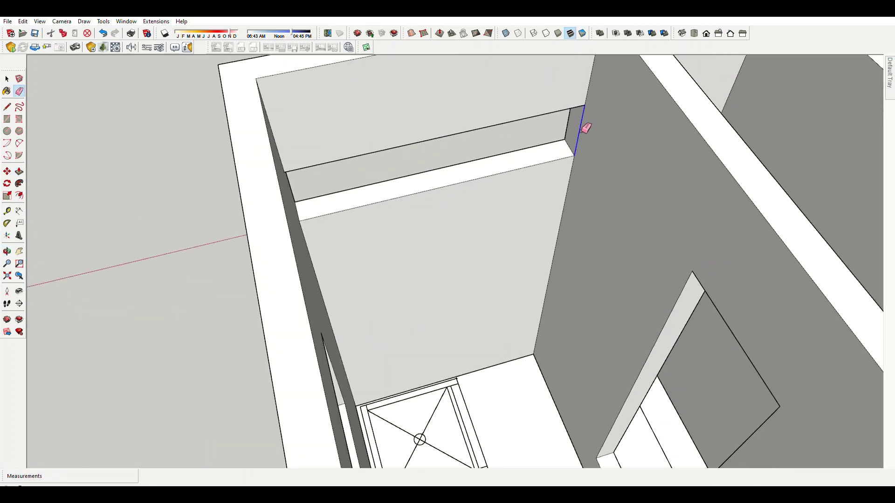
scroll(509, 255, down, 5)
scroll(491, 259, down, 3)
middle_drag(492, 259, 524, 267)
Push both door panels through the inner wall to open the doorways.
scroll(524, 267, up, 5)
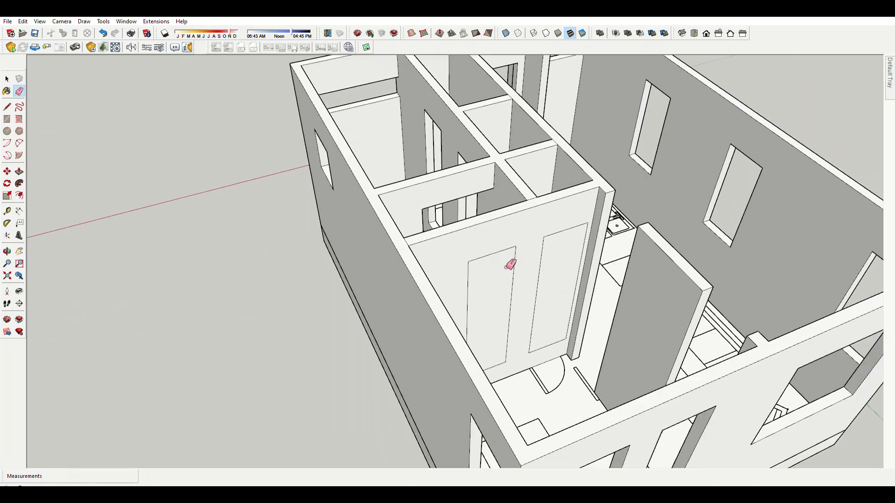
scroll(510, 256, up, 3)
key(p)
double_click(485, 317)
double_click(615, 261)
scroll(382, 326, down, 5)
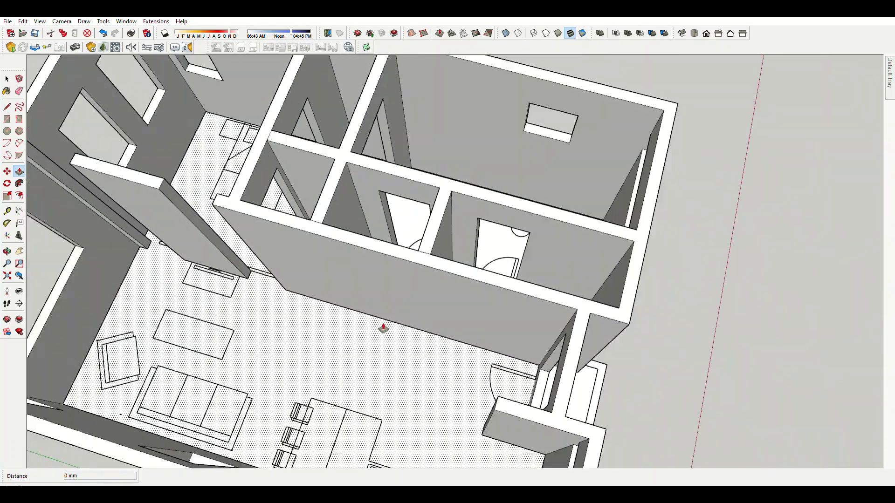
mouse_move(382, 326)
middle_down()
mouse_move(253, 214)
mouse_move(279, 167)
middle_up()
Select the entrance floor and its connected edges in front of the door.
scroll(398, 150, up, 2)
key(space)
middle_drag(399, 150, 372, 298)
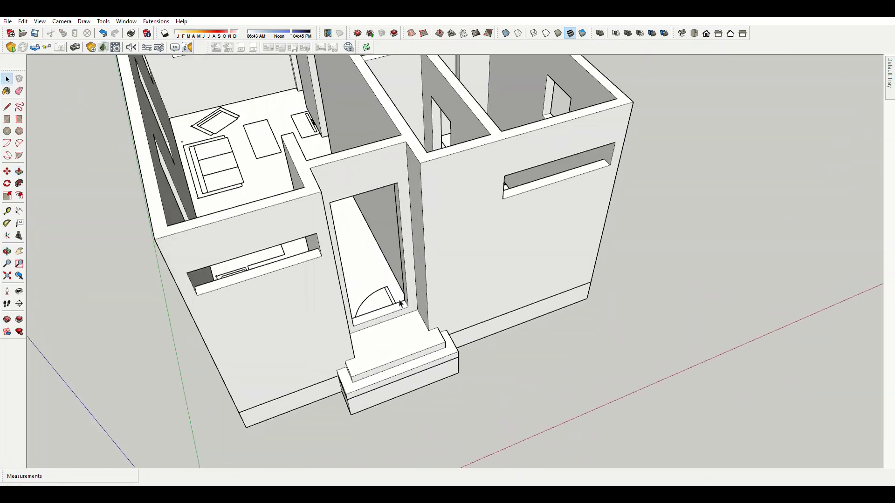
triple_click(354, 298)
scroll(351, 296, up, 5)
scroll(568, 283, up, 4)
scroll(568, 282, up, 3)
Move the entrance floor edges 450 mm to extend the base slab around the entry.
key(m)
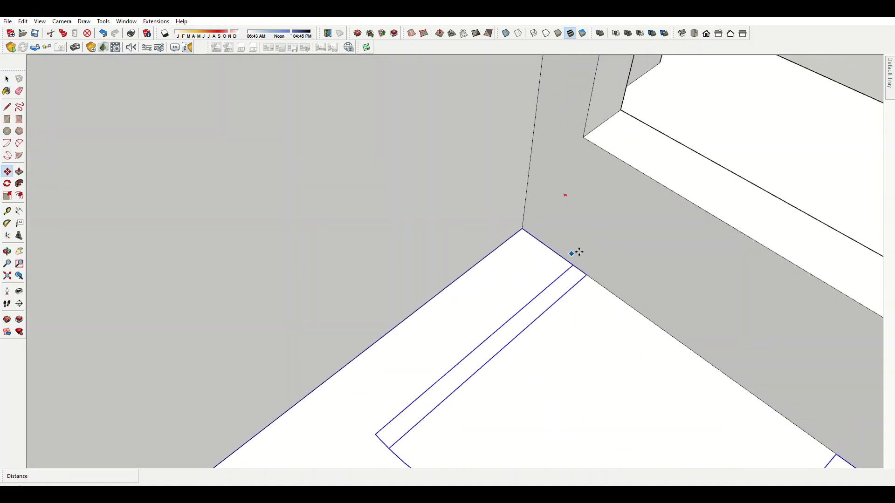
scroll(609, 280, down, 3)
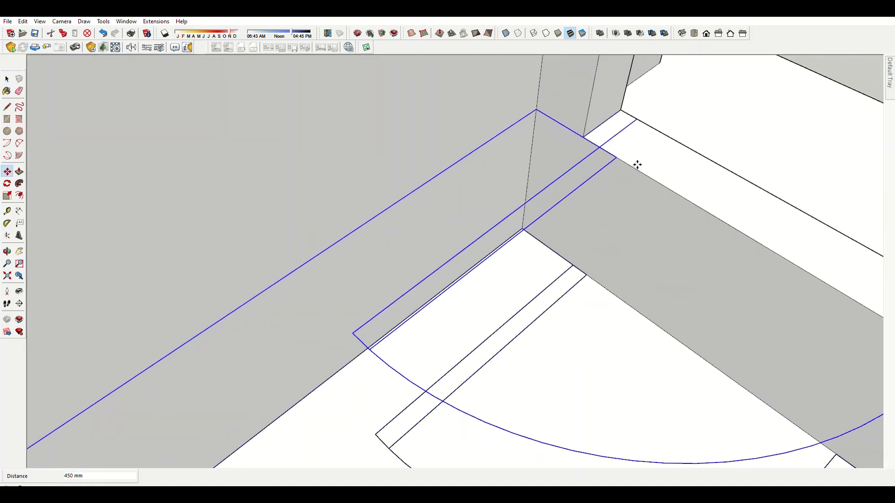
key(space)
scroll(636, 183, down, 5)
mouse_move(552, 245)
middle_down()
mouse_move(399, 214)
mouse_move(422, 271)
middle_up()
scroll(483, 359, up, 5)
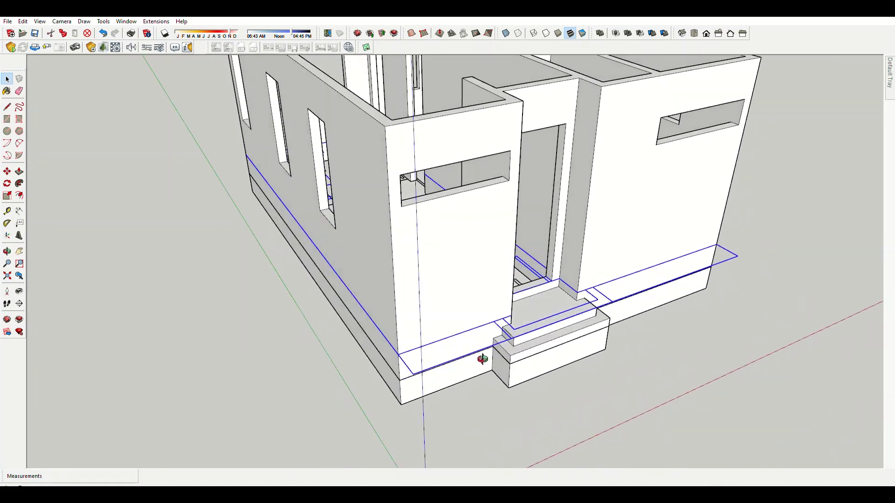
scroll(572, 348, up, 3)
key(p)
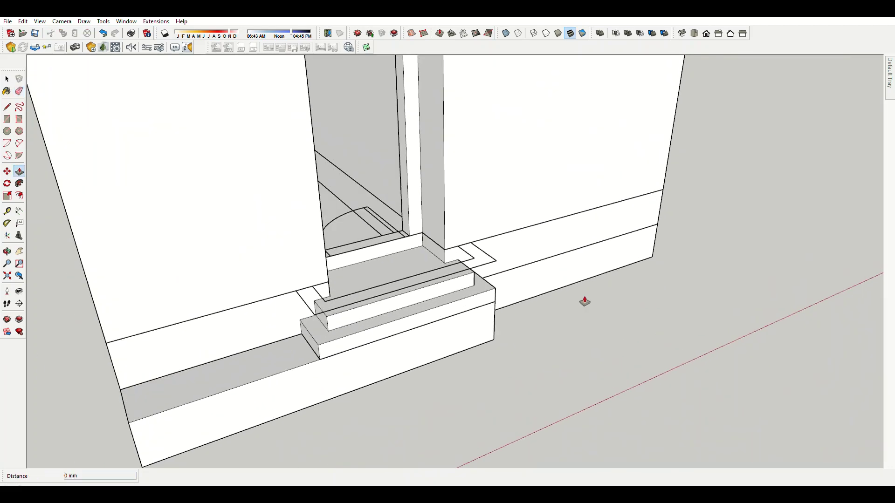
Push/Pull the base slab's side face outward to widen the platform.
scroll(664, 235, down, 10)
key(p)
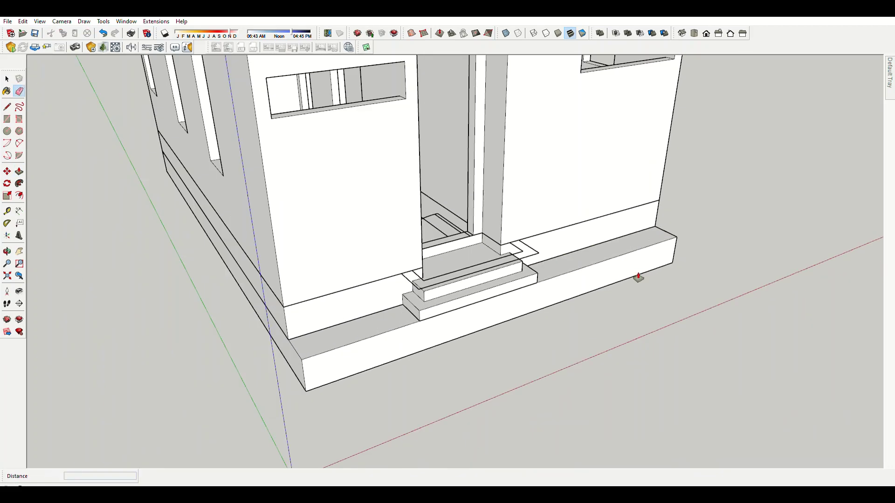
middle_drag(639, 276, 709, 343)
mouse_move(494, 333)
mouse_down()
mouse_move(343, 380)
mouse_move(317, 254)
mouse_up()
key(e)
Extend the slab outward toward the lower left on the far corner and erase leftover edges.
mouse_move(291, 212)
middle_down()
mouse_move(709, 296)
mouse_move(473, 334)
middle_up()
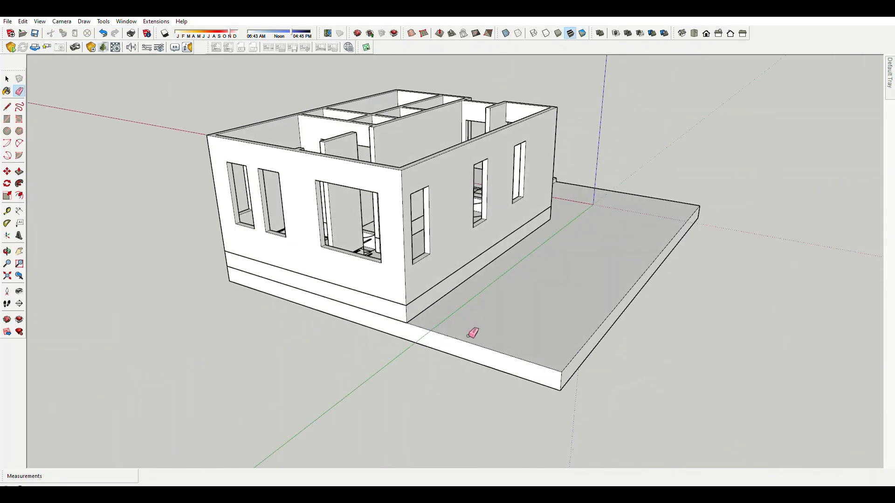
drag(243, 410, 219, 342)
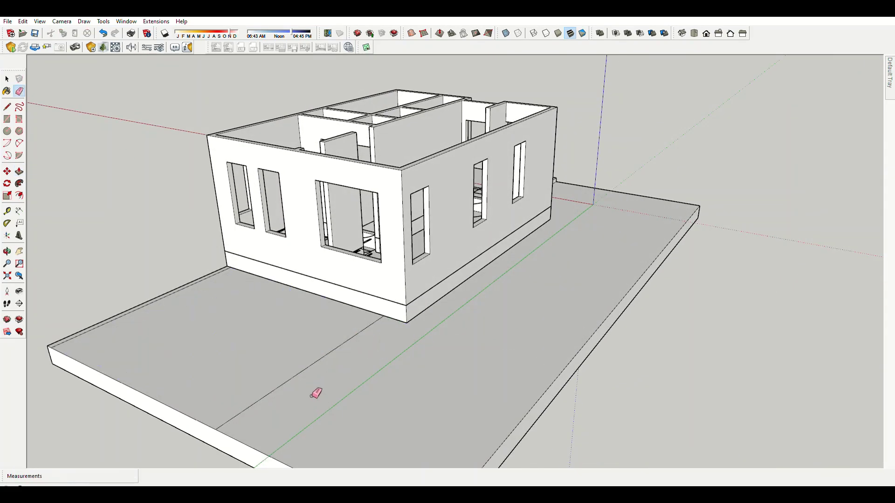
middle_drag(316, 393, 544, 364)
drag(472, 389, 333, 405)
key(e)
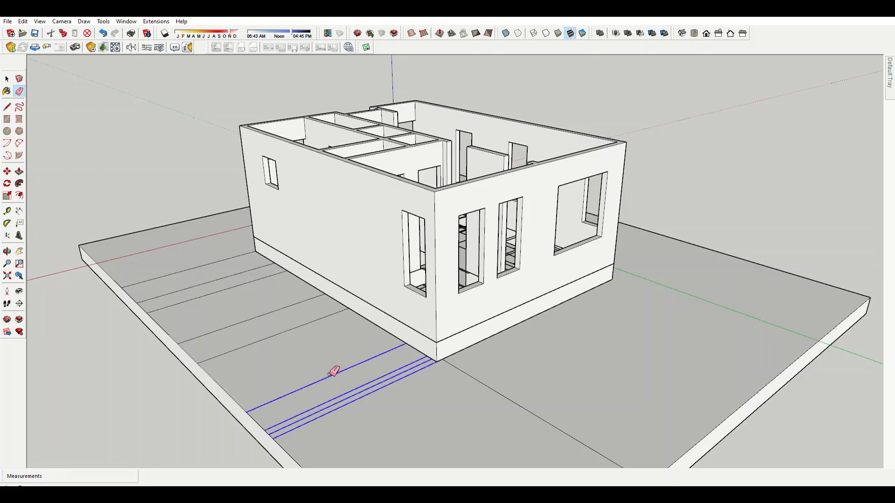
mouse_move(212, 268)
middle_down()
mouse_move(685, 415)
mouse_move(550, 355)
mouse_move(567, 366)
mouse_move(478, 345)
mouse_move(495, 349)
middle_up()
Zoom and orbit over the house to reach the corridor wall.
key(p)
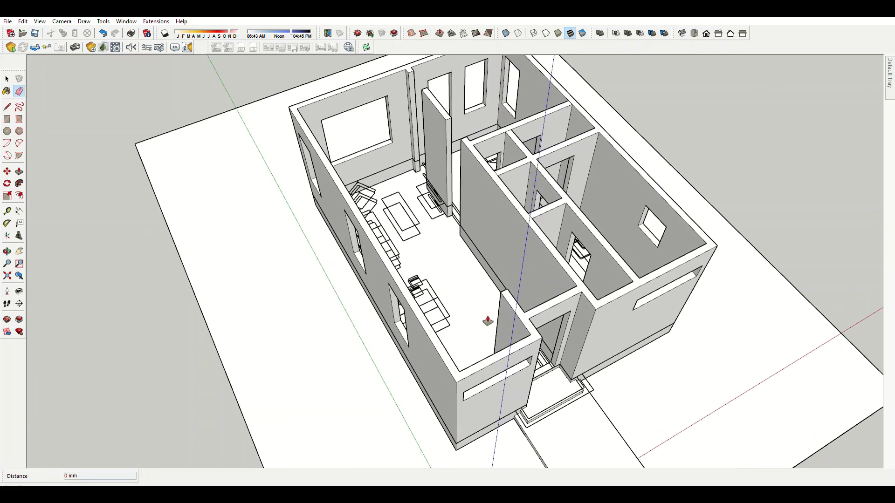
scroll(556, 372, up, 5)
key(e)
scroll(410, 392, down, 5)
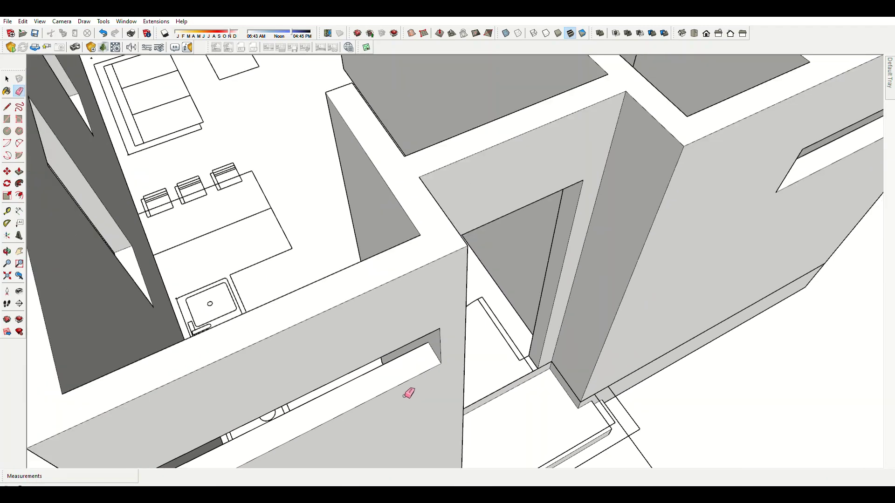
scroll(643, 352, down, 5)
scroll(643, 351, up, 4)
mouse_move(644, 352)
middle_down()
mouse_move(651, 284)
mouse_move(466, 261)
middle_up()
Push the doorway face through the corridor wall to open the passage.
key(p)
scroll(458, 250, up, 5)
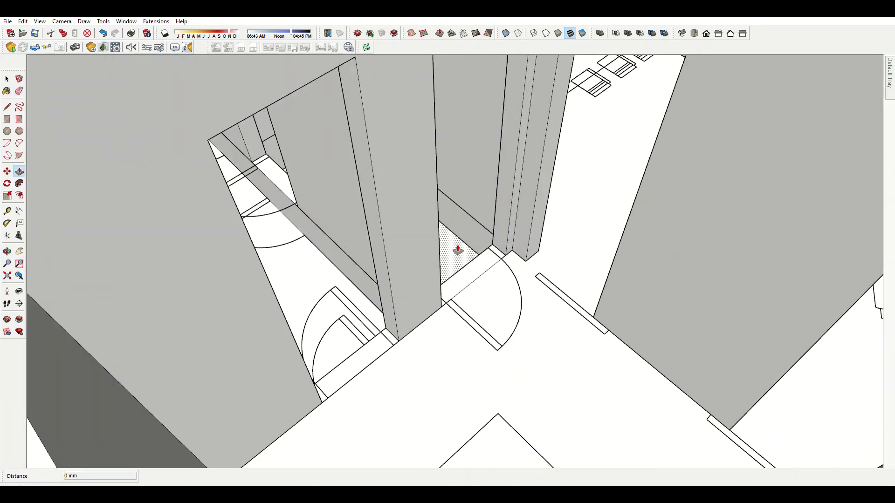
key(e)
scroll(410, 343, down, 5)
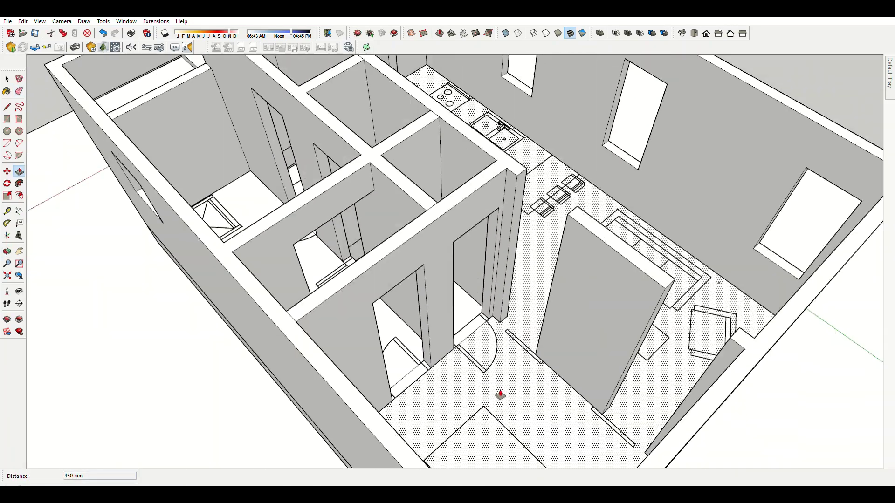
scroll(482, 329, up, 5)
key(p)
scroll(418, 407, down, 5)
scroll(515, 340, up, 4)
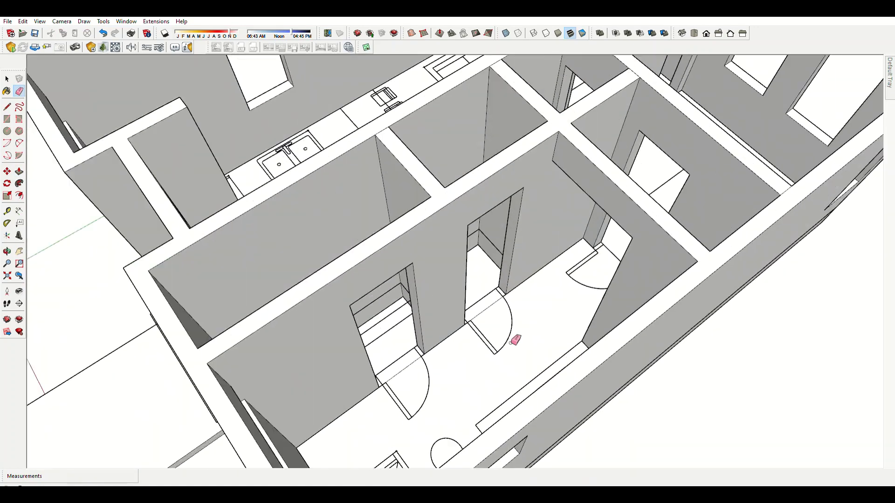
scroll(473, 269, up, 2)
click(361, 340)
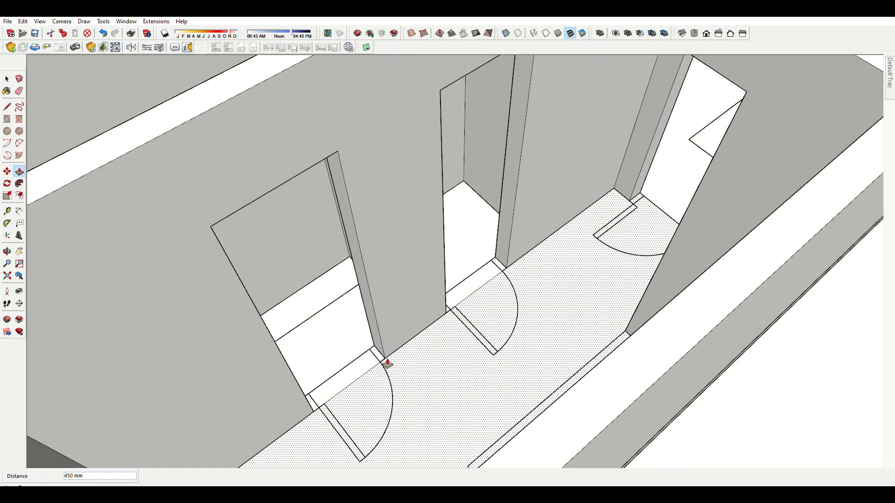
key(e)
scroll(464, 314, down, 5)
scroll(486, 310, down, 5)
Extend the short partition wall 565 mm across the gap to meet the neighbouring wall.
mouse_move(683, 248)
middle_down()
mouse_move(409, 234)
mouse_move(490, 281)
mouse_move(564, 301)
mouse_move(124, 339)
middle_up()
scroll(564, 300, down, 3)
scroll(424, 265, up, 8)
mouse_move(424, 266)
middle_down()
mouse_move(646, 228)
mouse_move(645, 192)
mouse_move(479, 228)
middle_up()
key(space)
scroll(479, 229, up, 3)
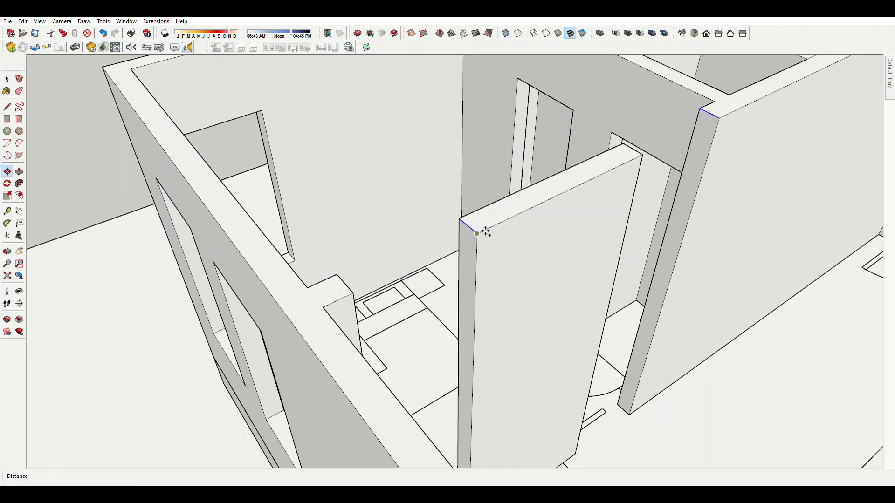
drag(485, 245, 380, 301)
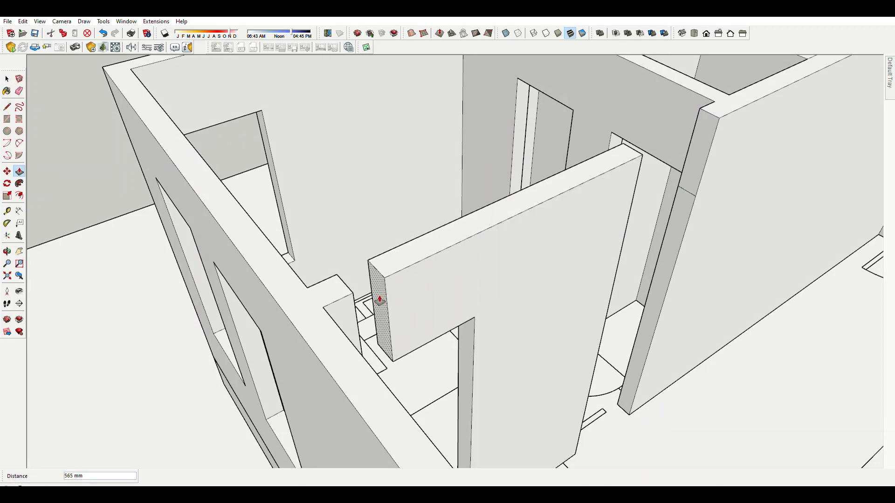
click(644, 158)
Erase the wall's seam edge and orbit out to view the whole house.
key(e)
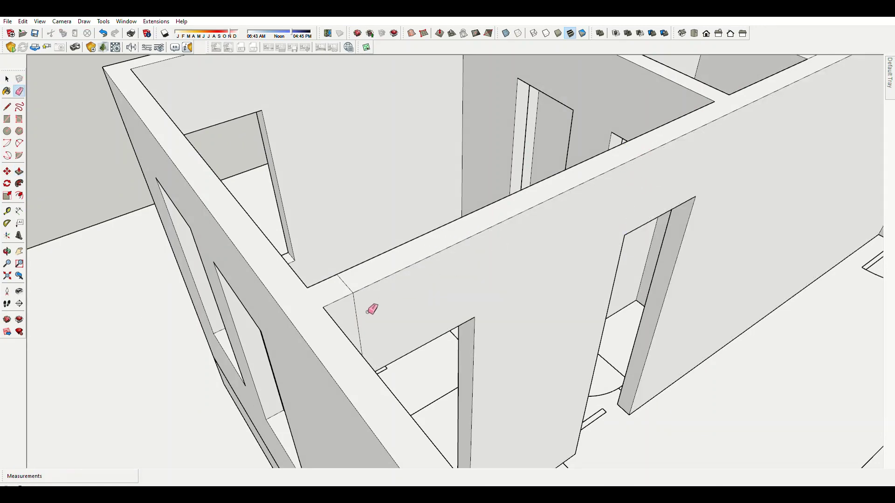
mouse_move(346, 286)
middle_down()
mouse_move(713, 182)
mouse_move(660, 216)
middle_up()
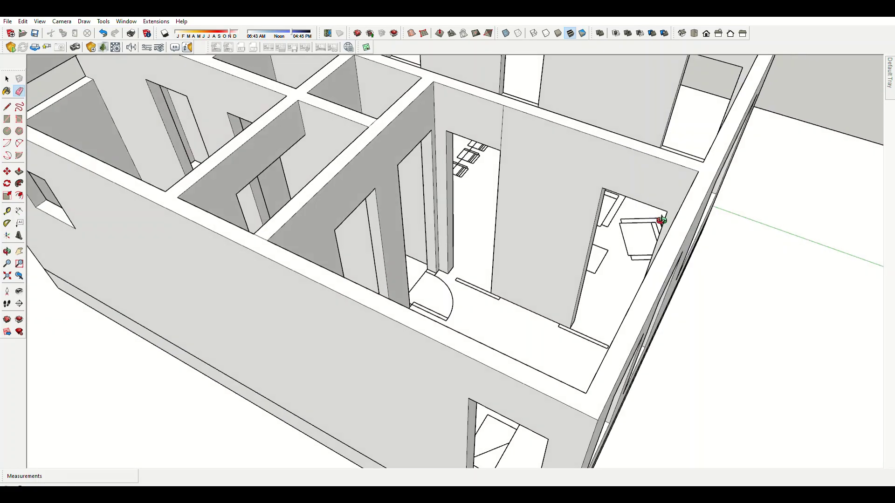
scroll(513, 131, up, 3)
scroll(512, 131, down, 3)
scroll(509, 210, down, 3)
mouse_move(426, 265)
middle_down()
mouse_move(416, 226)
mouse_move(463, 215)
mouse_move(443, 208)
middle_up()
scroll(645, 216, down, 3)
Draw a rectangle over the window opening and select its face.
mouse_move(645, 216)
middle_down()
mouse_move(579, 279)
mouse_move(545, 262)
mouse_move(523, 210)
middle_up()
scroll(455, 216, up, 3)
scroll(383, 220, up, 3)
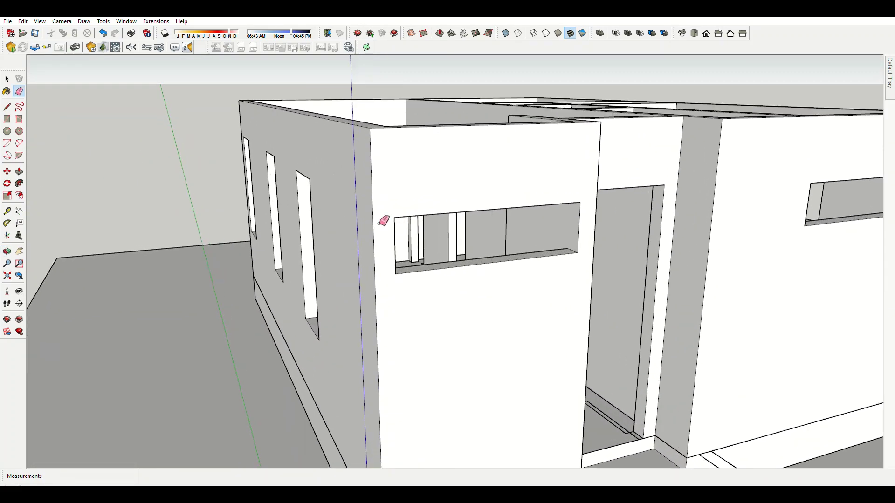
scroll(540, 249, up, 2)
click(589, 254)
scroll(560, 223, up, 3)
key(space)
click(519, 208)
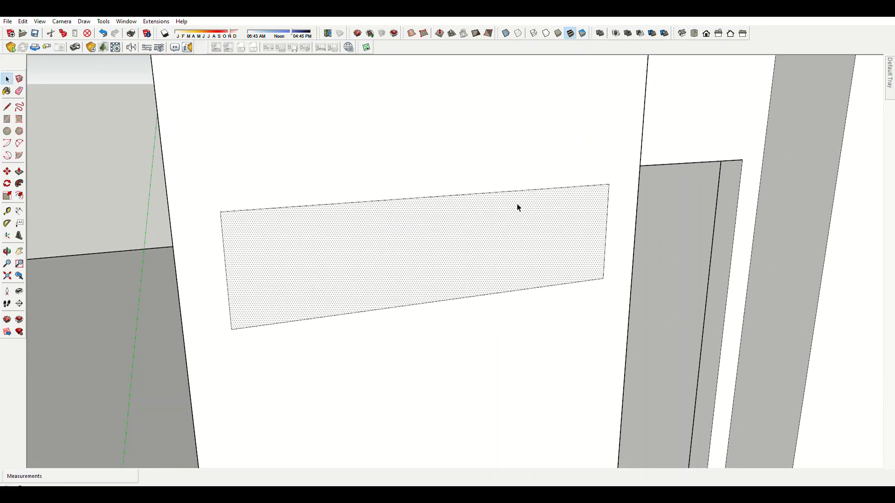
Offset the window rectangle 5 mm inward and push the inner face through.
key(f)
click(505, 192)
text(5)
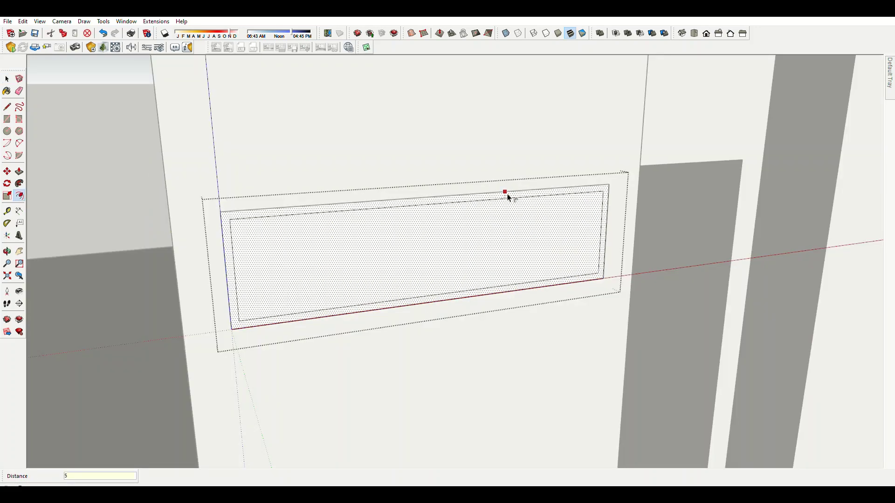
key(Return)
key(p)
drag(506, 223, 491, 300)
Pull the outer frame ring out to give the window frame depth.
middle_drag(492, 300, 632, 239)
scroll(620, 270, up, 3)
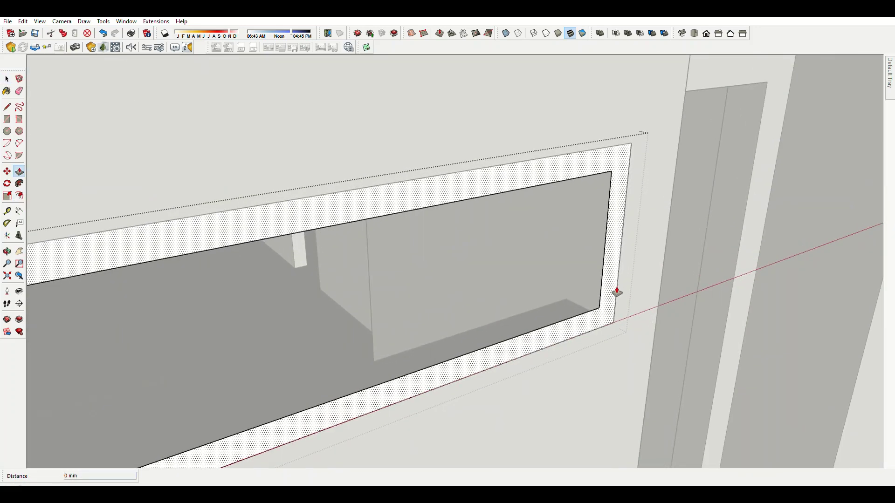
click(617, 292)
key(Return)
key(space)
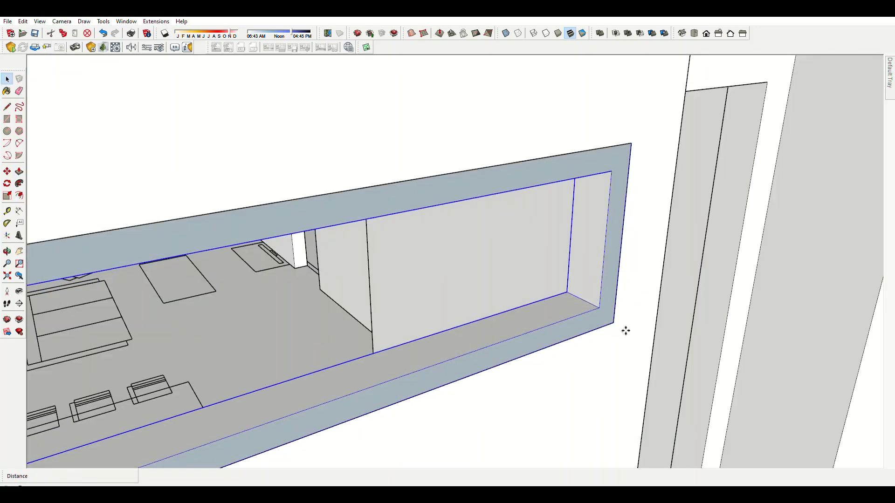
Draw a thin mullion strip in the opening and Move-copy it across.
text(2)
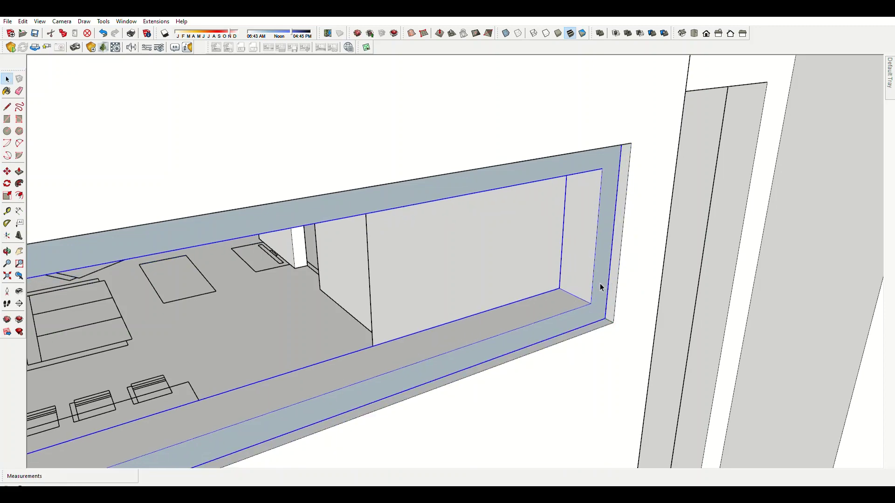
scroll(604, 296, up, 2)
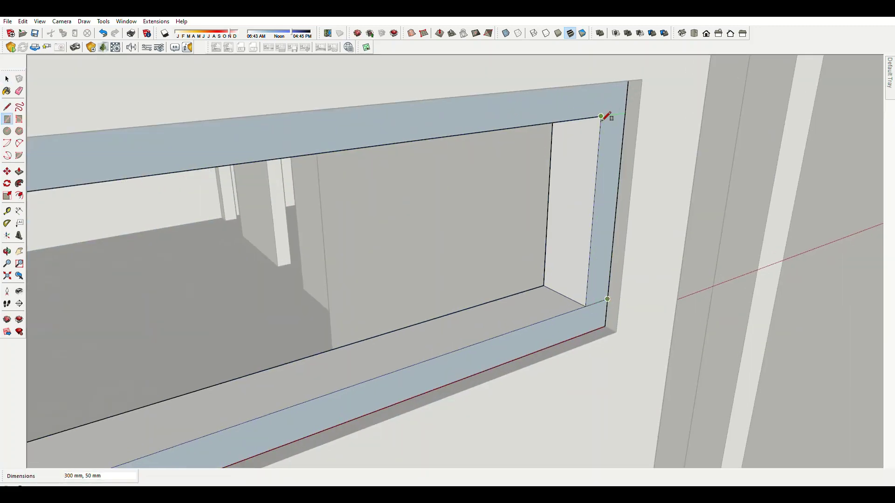
click(606, 116)
key(space)
click(605, 157)
key(m)
click(629, 114)
Extrude the strips into full mullions and erase the extra edges.
scroll(606, 124, down, 3)
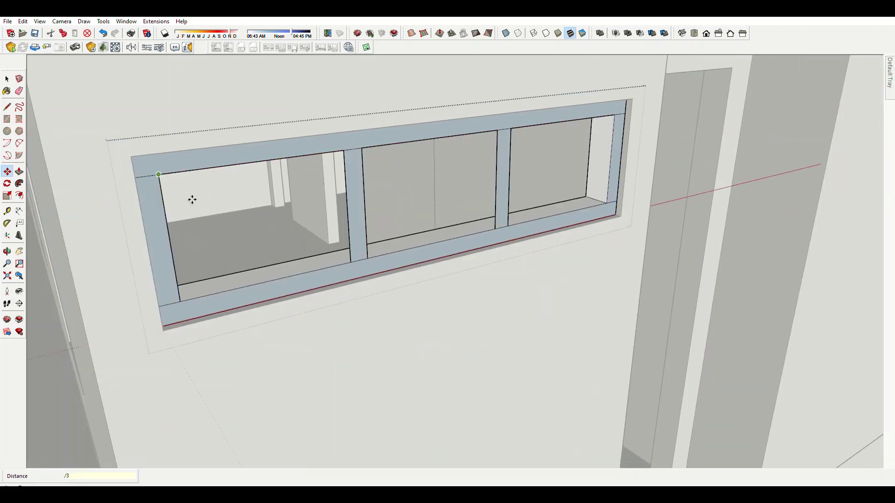
scroll(529, 281, down, 3)
scroll(475, 247, up, 4)
key(p)
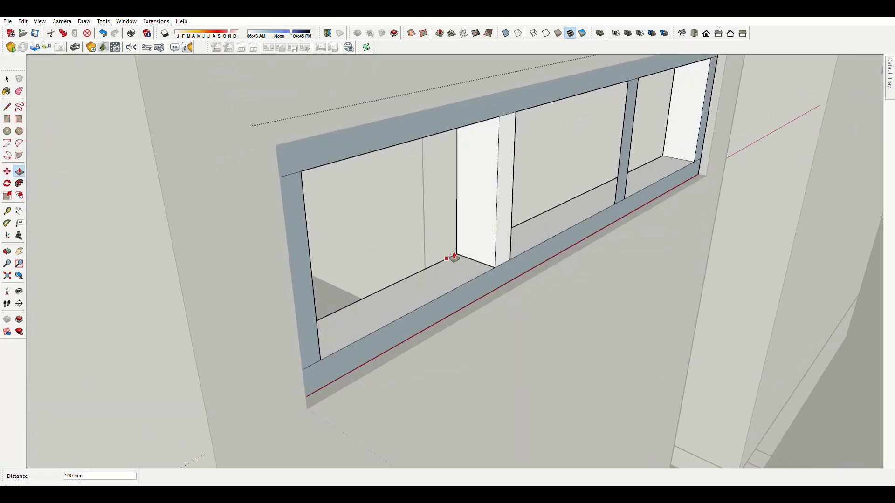
scroll(626, 196, up, 3)
click(431, 309)
scroll(430, 261, down, 3)
key(e)
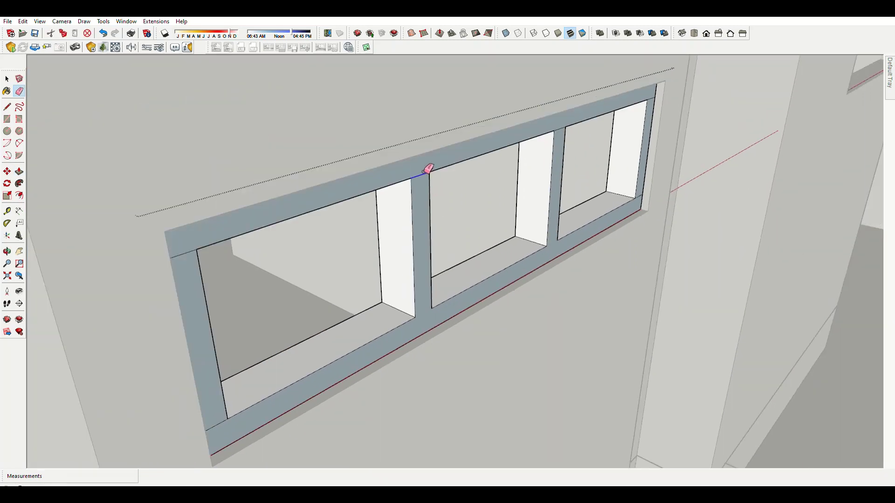
scroll(542, 148, up, 2)
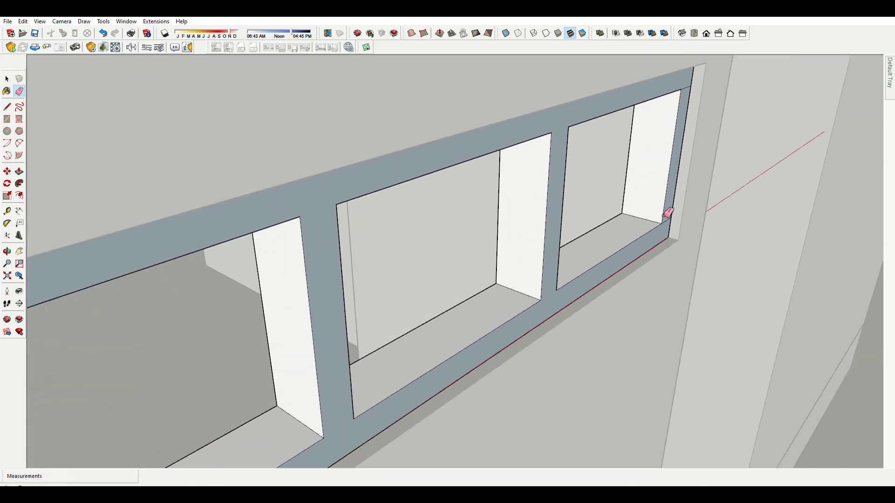
scroll(668, 213, down, 2)
scroll(639, 253, down, 2)
scroll(685, 108, down, 2)
Paint the three-pane window frame with a dark grey material.
key(space)
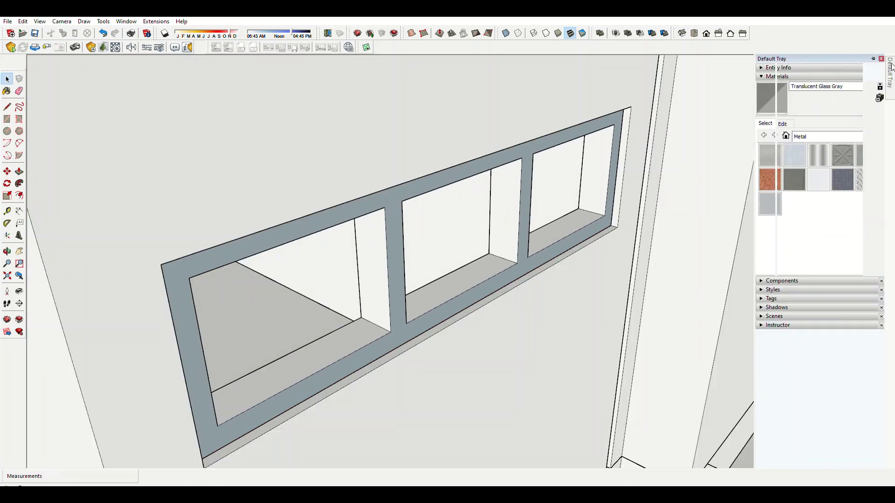
scroll(820, 175, up, 2)
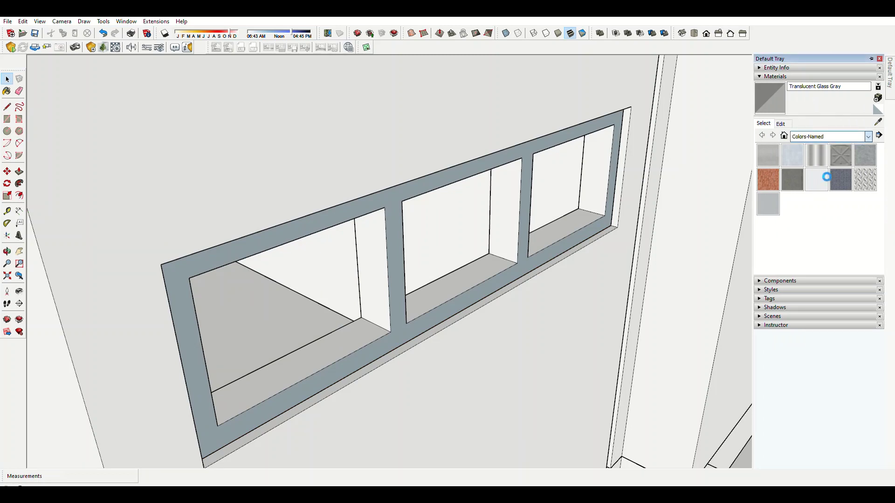
scroll(820, 175, up, 2)
scroll(820, 174, down, 2)
scroll(822, 175, down, 3)
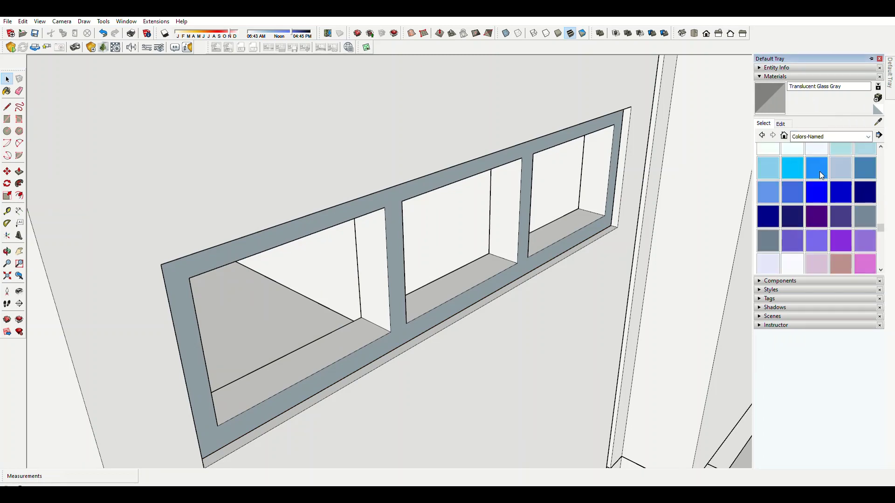
scroll(822, 175, down, 3)
click(792, 253)
click(530, 170)
scroll(531, 170, down, 5)
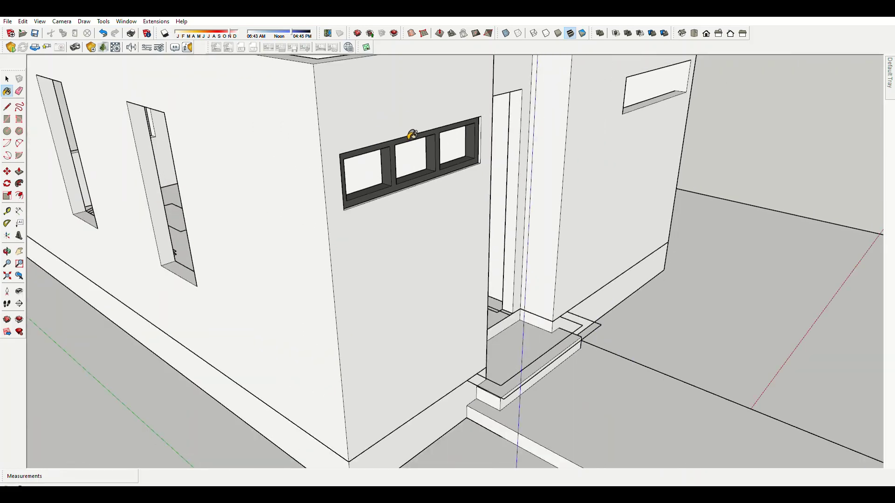
Orbit from the doorstep round to the wall with the window and doorway.
middle_drag(410, 135, 376, 234)
scroll(438, 320, up, 5)
key(space)
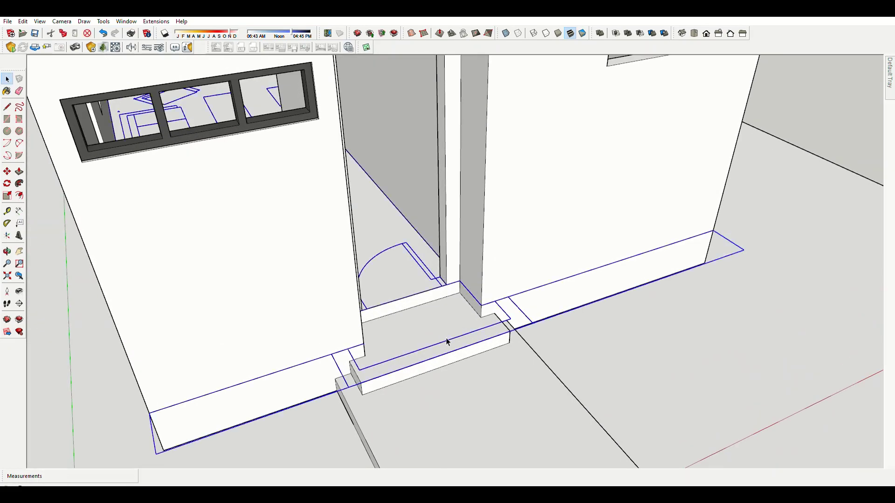
scroll(446, 338, down, 3)
middle_drag(446, 337, 468, 184)
scroll(468, 184, up, 5)
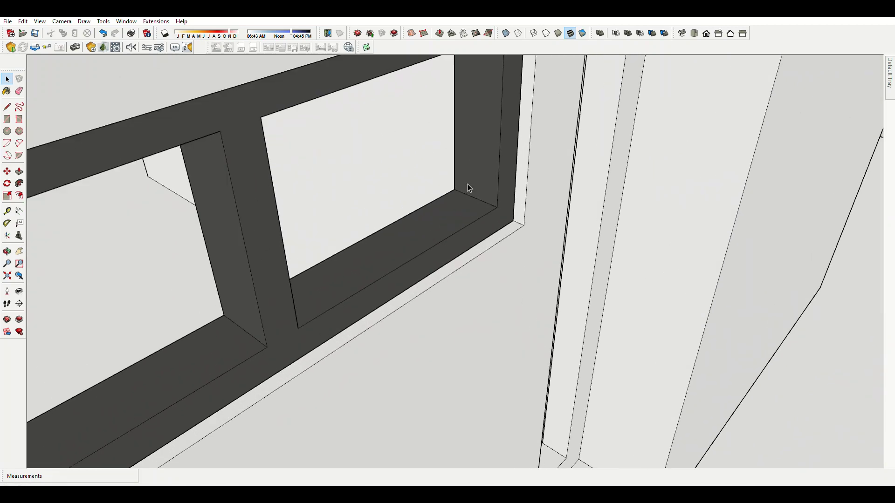
scroll(468, 183, down, 2)
scroll(485, 200, down, 3)
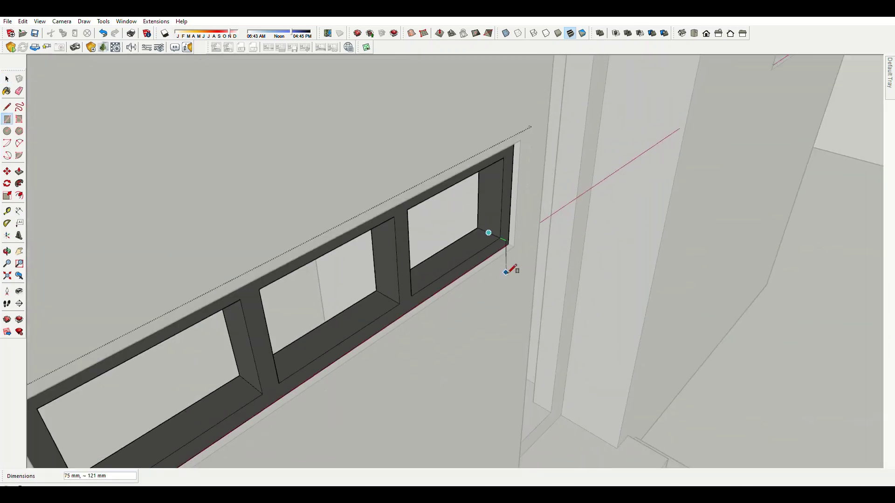
mouse_move(515, 265)
middle_down()
mouse_move(185, 140)
mouse_move(197, 48)
mouse_move(249, 105)
middle_up()
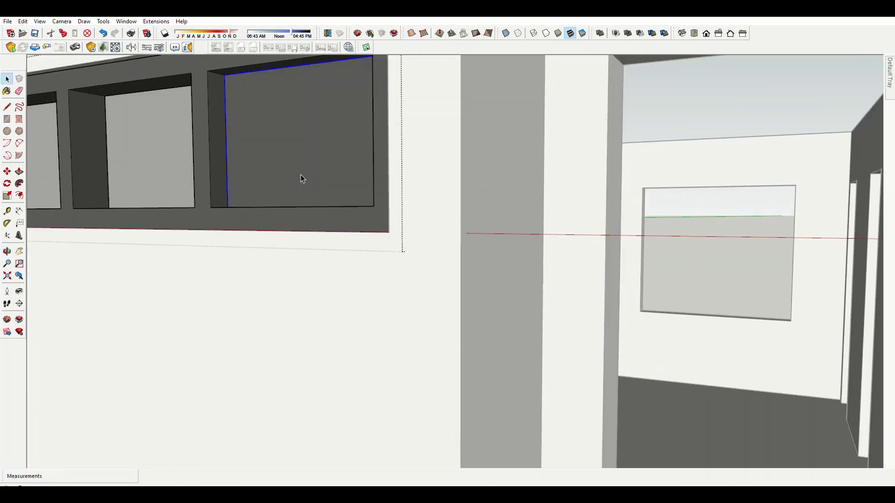
Move-copy geometry to outline a 1700 × 400 mm rectangle on the second window opening.
key(m)
click(374, 206)
text(x2)
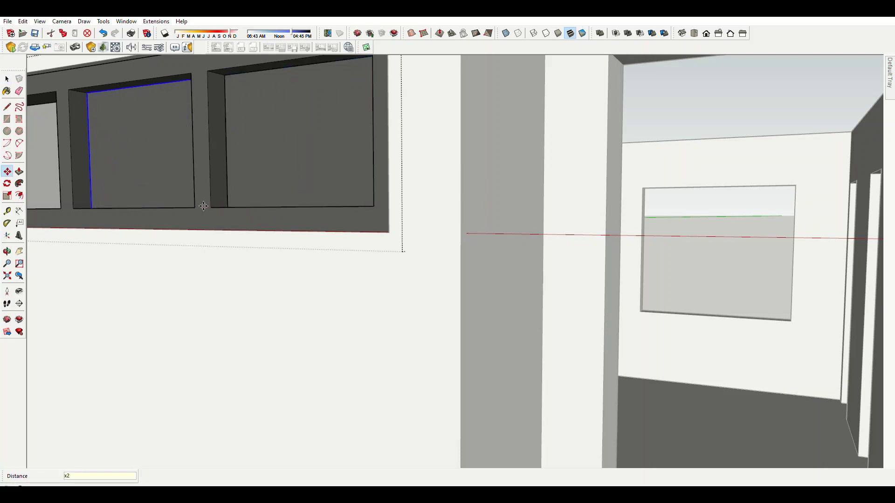
key(Return)
key(space)
scroll(204, 206, down, 3)
scroll(304, 241, down, 3)
mouse_move(304, 242)
middle_down()
mouse_move(582, 312)
mouse_move(619, 256)
middle_up()
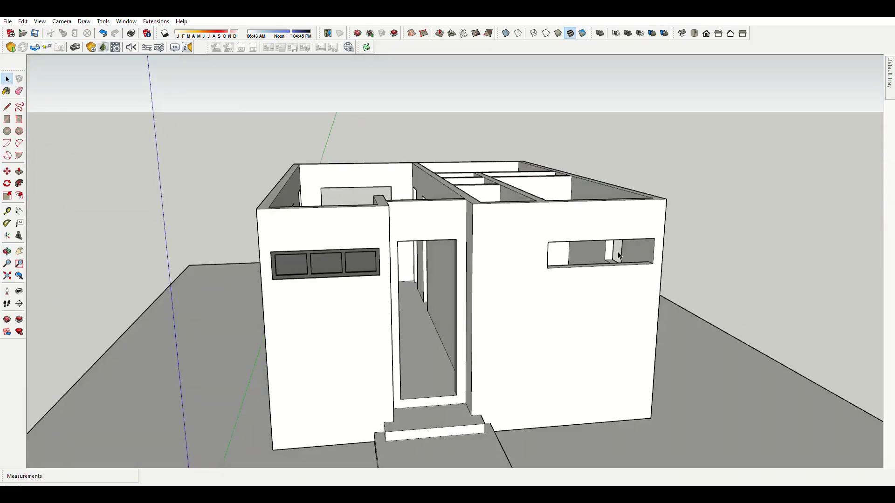
scroll(619, 256, up, 3)
Frame the right-wall window opening with an inset rectangle pushed 100 deep.
scroll(651, 232, up, 3)
key(r)
click(304, 365)
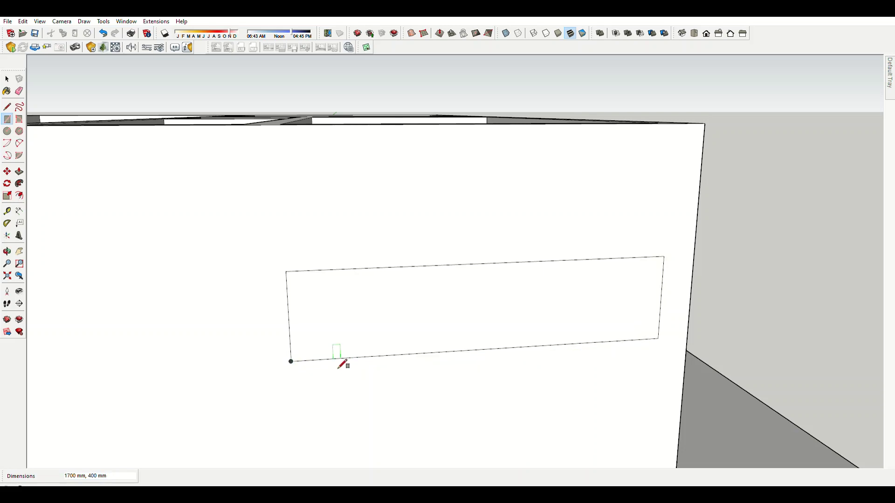
key(space)
click(398, 328)
key(f)
click(437, 267)
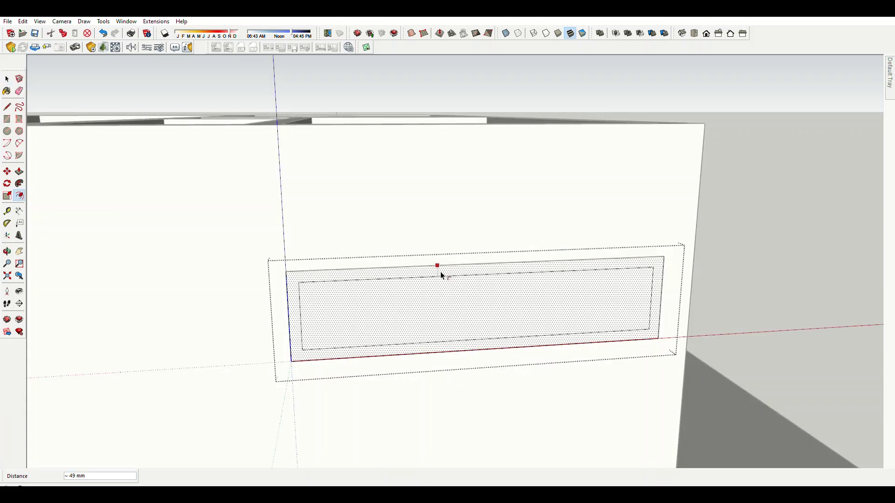
click(442, 275)
key(p)
click(444, 300)
middle_drag(488, 381, 666, 309)
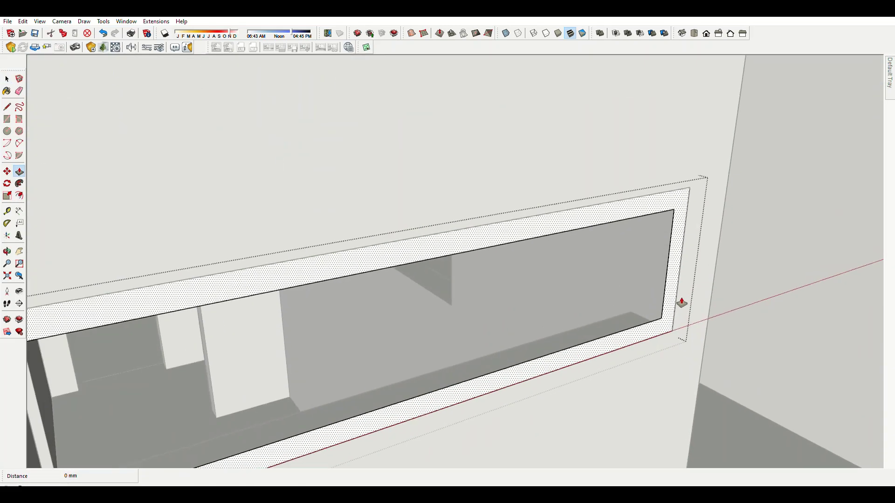
key(Return)
key(space)
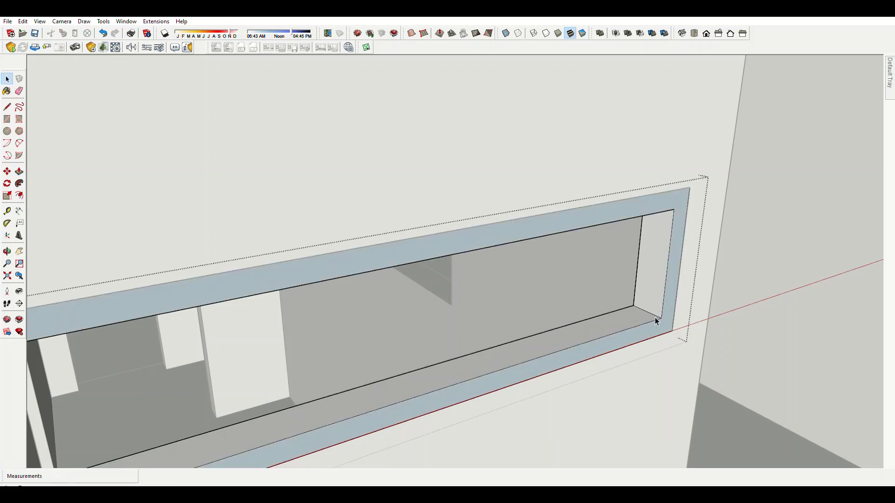
scroll(692, 340, down, 3)
Copy the mullion strip across the opening, dividing it into three equal panes.
key(l)
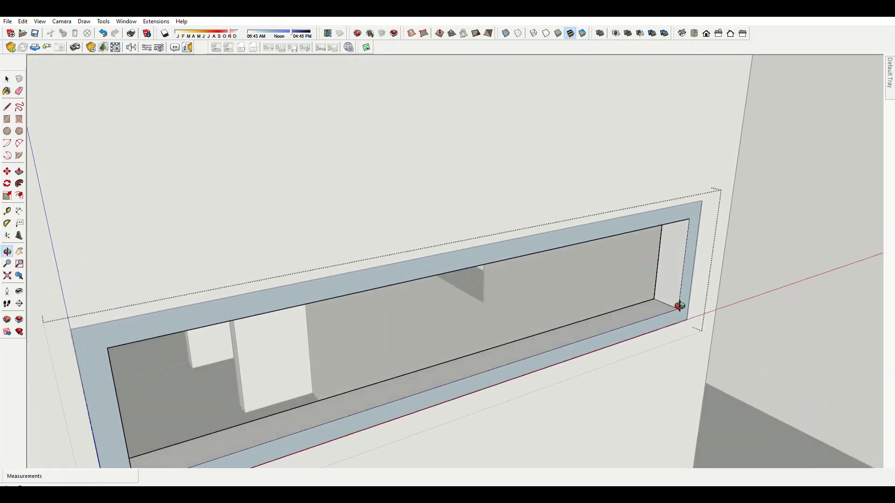
scroll(679, 305, up, 4)
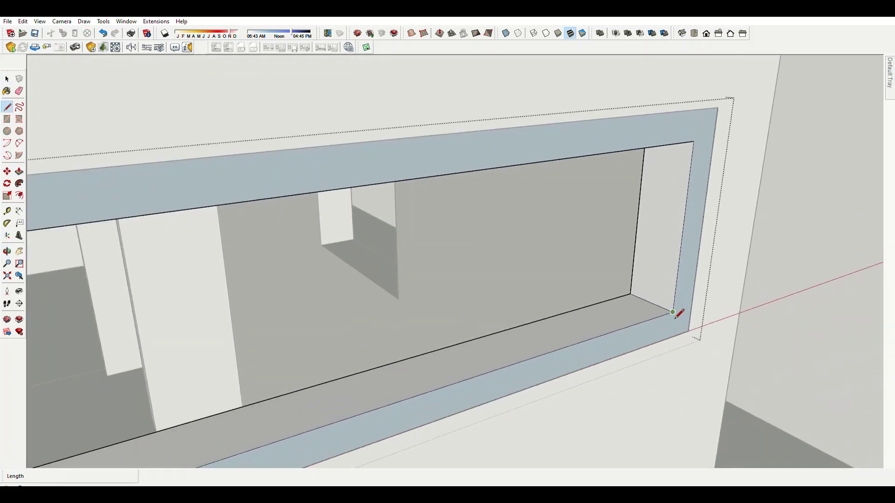
key(space)
click(711, 140)
key(m)
click(718, 136)
key(ctrl)
scroll(309, 194, down, 3)
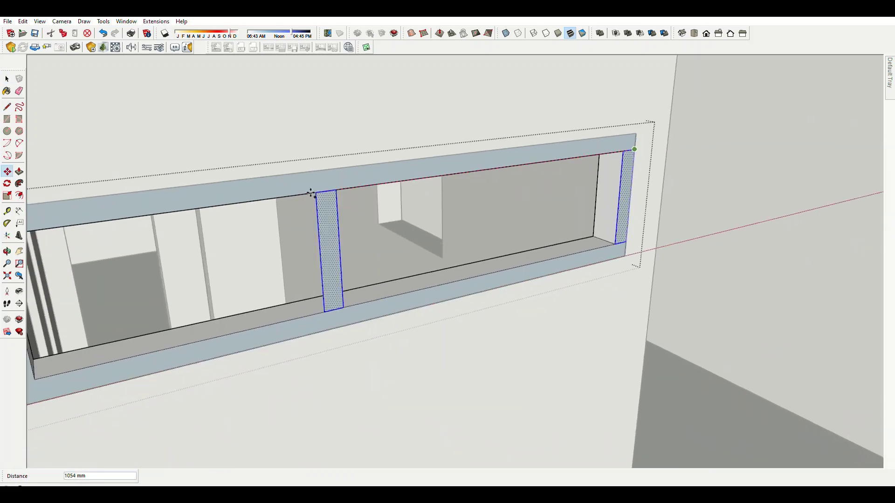
click(129, 218)
key(Return)
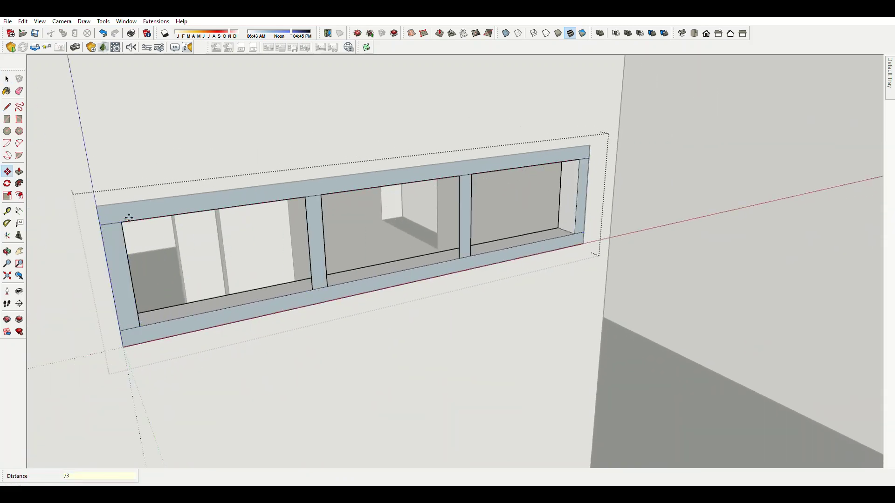
Extrude the two strips into mullion posts and merge their faces into the frame.
scroll(391, 306, up, 2)
scroll(320, 296, up, 2)
key(p)
drag(368, 297, 320, 296)
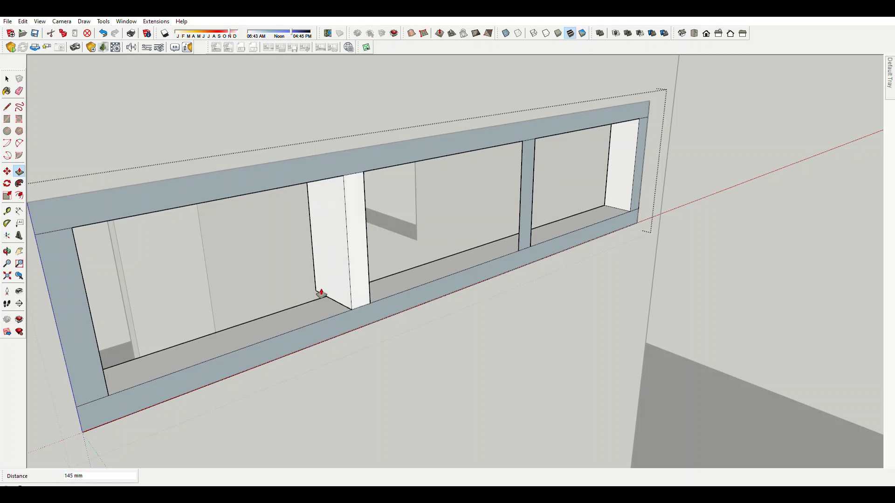
drag(515, 236, 492, 243)
key(e)
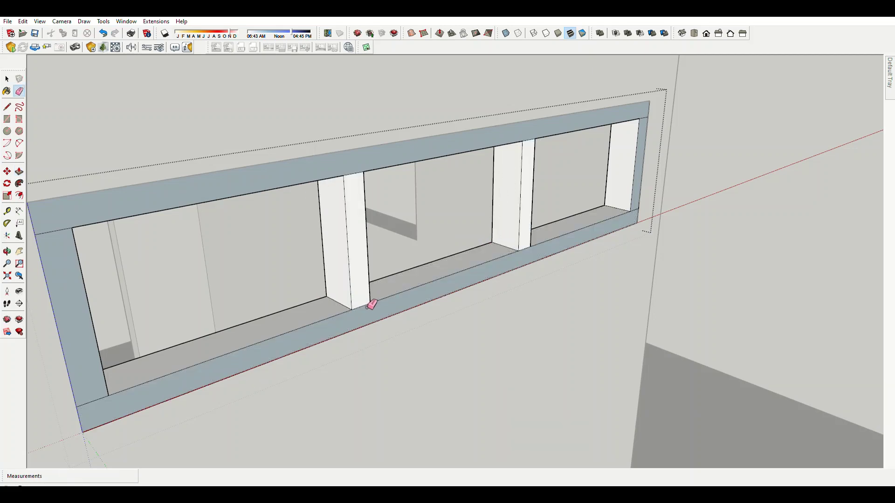
click(369, 304)
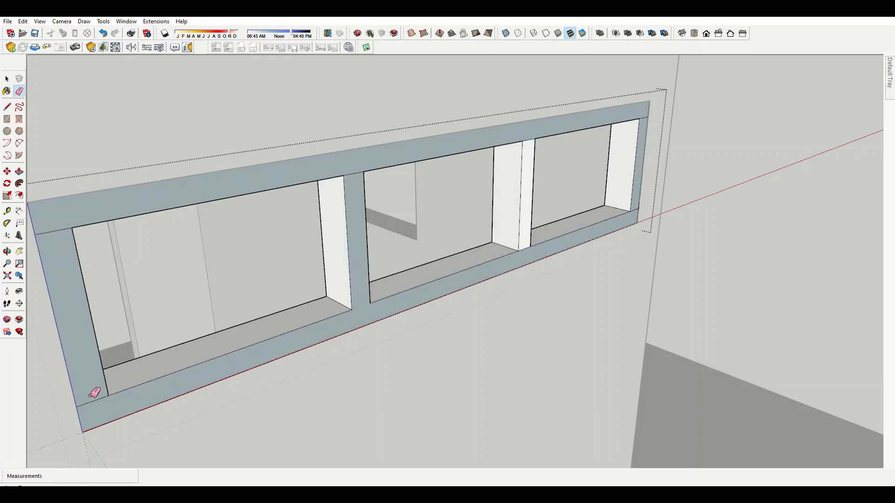
click(536, 139)
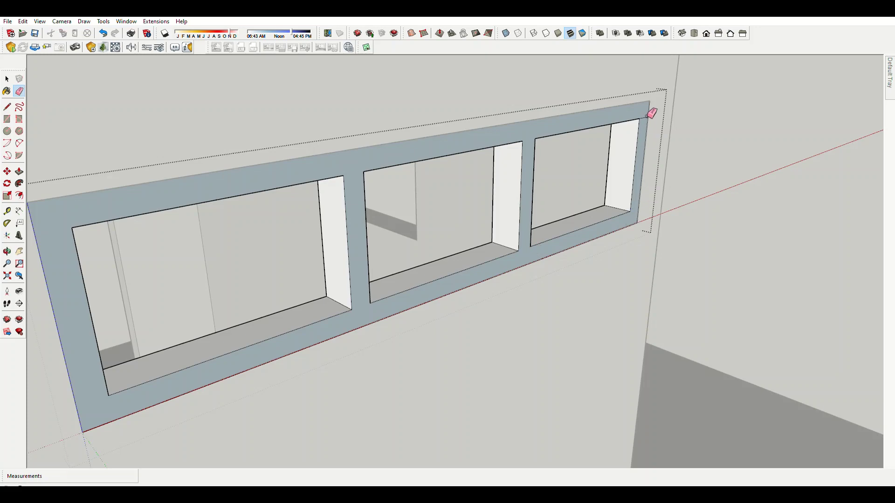
key(space)
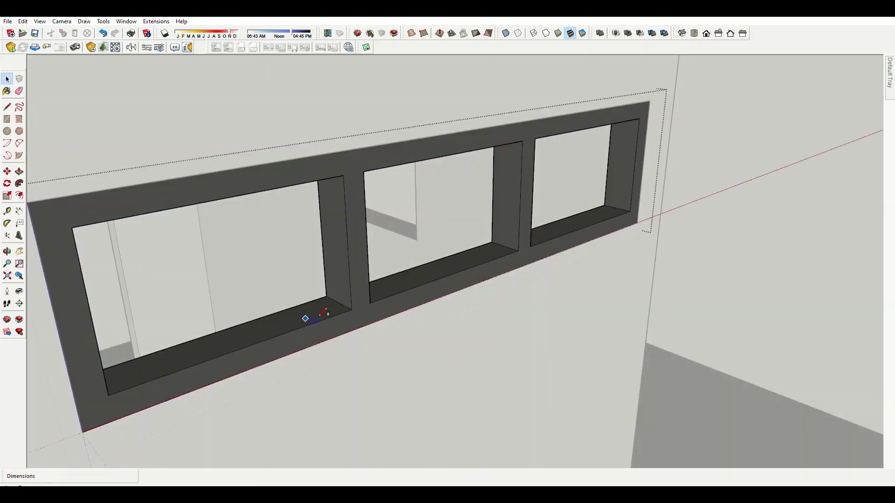
Push the three glass panes back to the same depth behind the frame and mullions.
key(r)
click(321, 315)
scroll(261, 308, down, 5)
scroll(70, 261, down, 8)
scroll(312, 271, up, 12)
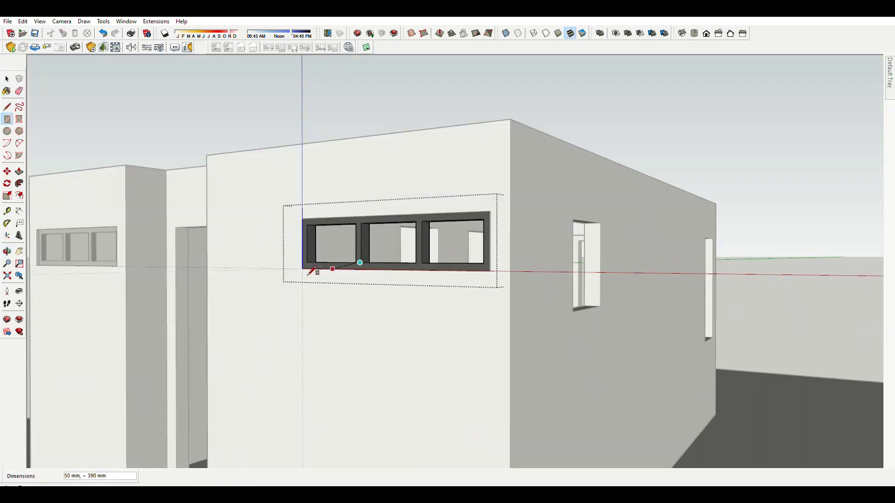
scroll(312, 271, up, 5)
scroll(280, 196, up, 3)
key(space)
click(295, 134)
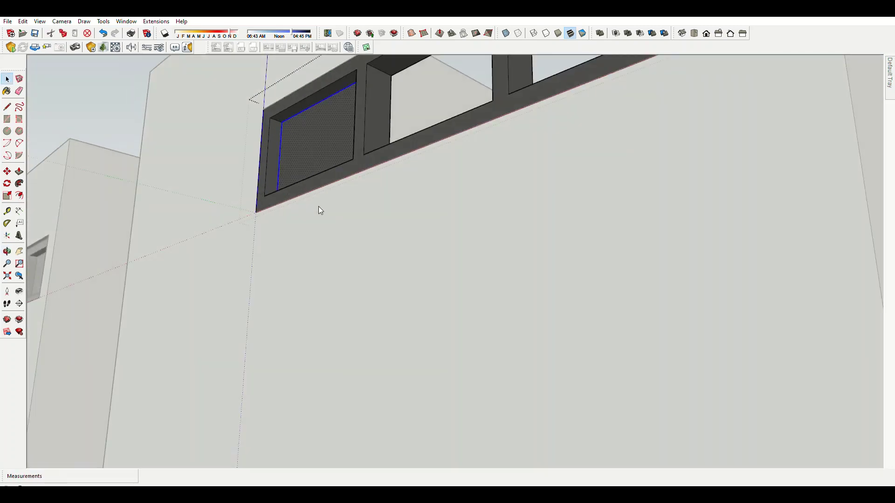
double_click(401, 130)
text(x2)
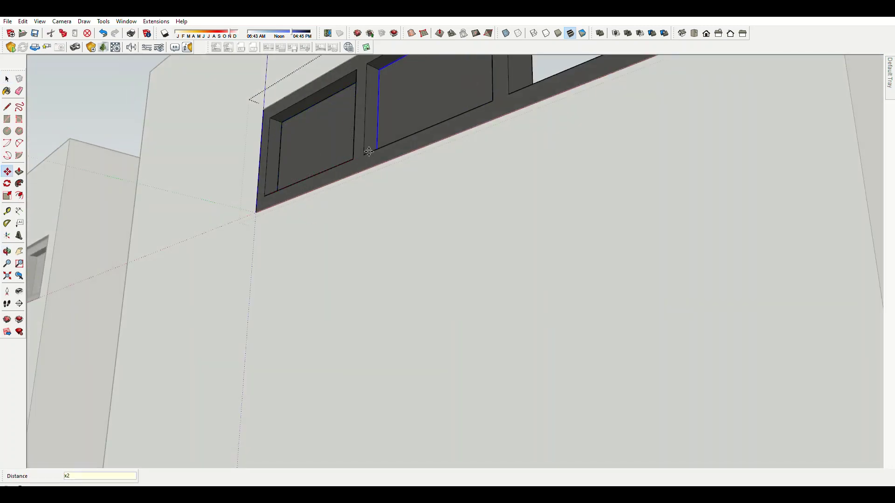
scroll(369, 152, down, 2)
middle_drag(348, 150, 234, 286)
scroll(259, 294, up, 3)
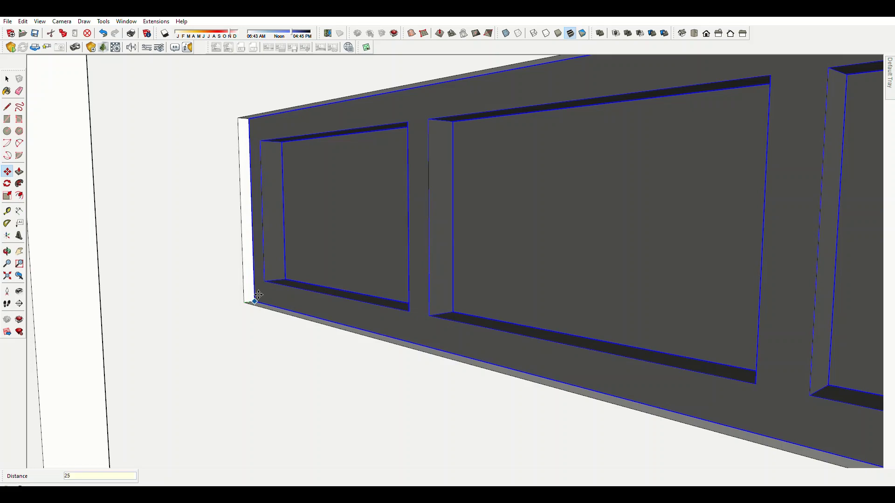
scroll(250, 289, down, 5)
scroll(378, 332, up, 5)
Draw a rectangle over the square opening and offset it 50 inward.
key(r)
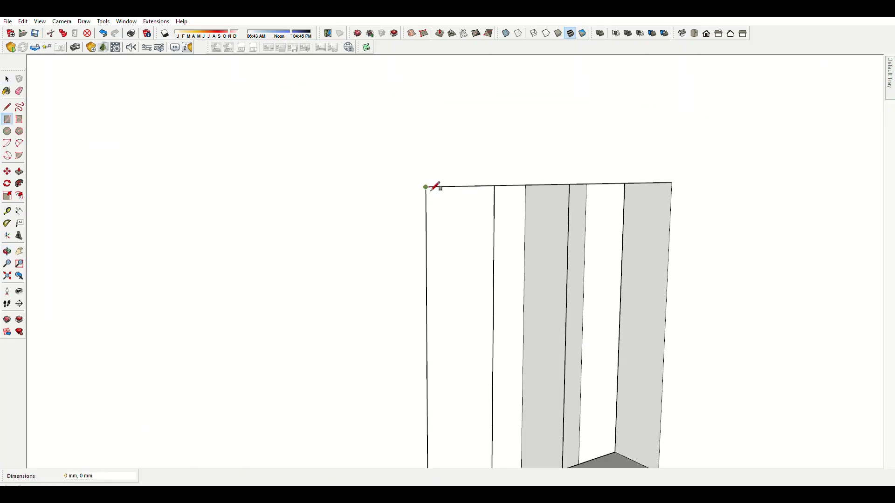
scroll(436, 186, down, 3)
click(554, 345)
key(space)
double_click(526, 274)
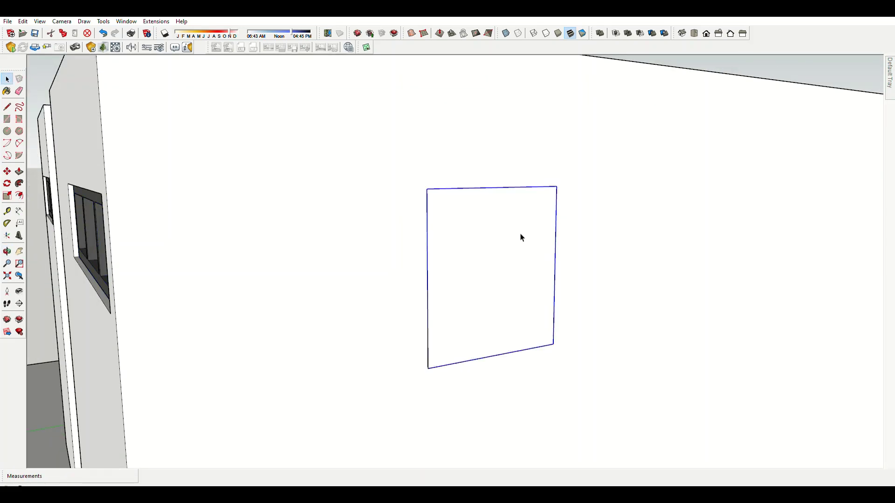
key(f)
click(527, 205)
text(50)
key(Return)
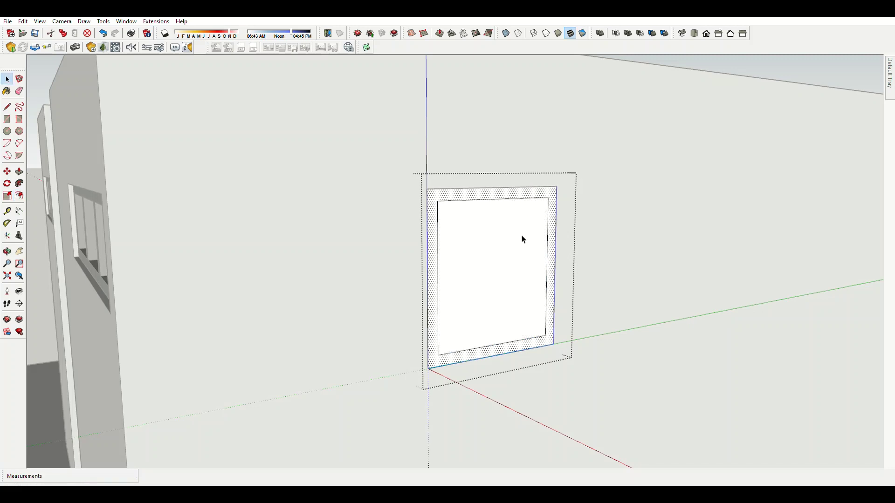
scroll(522, 240, down, 3)
scroll(521, 244, up, 4)
Push the inner face 10 deep and move the whole frame by 2.
key(p)
click(546, 394)
text(1)
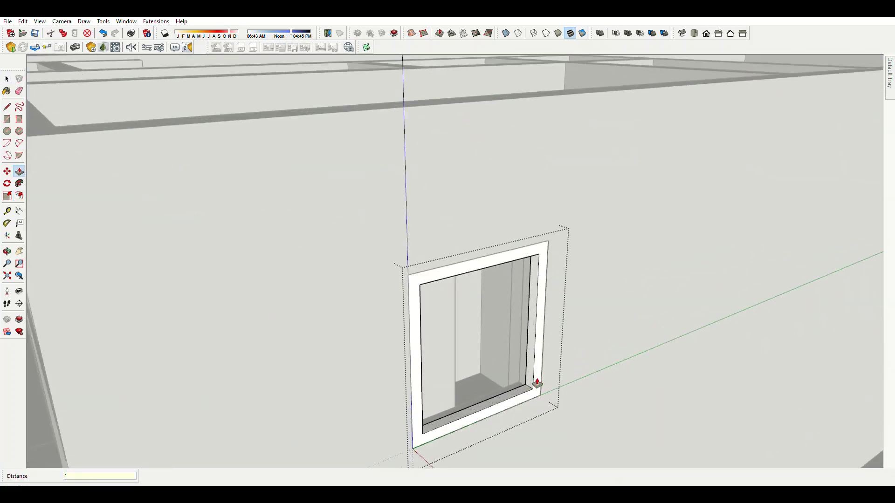
text(0)
key(Return)
triple_click(538, 387)
key(m)
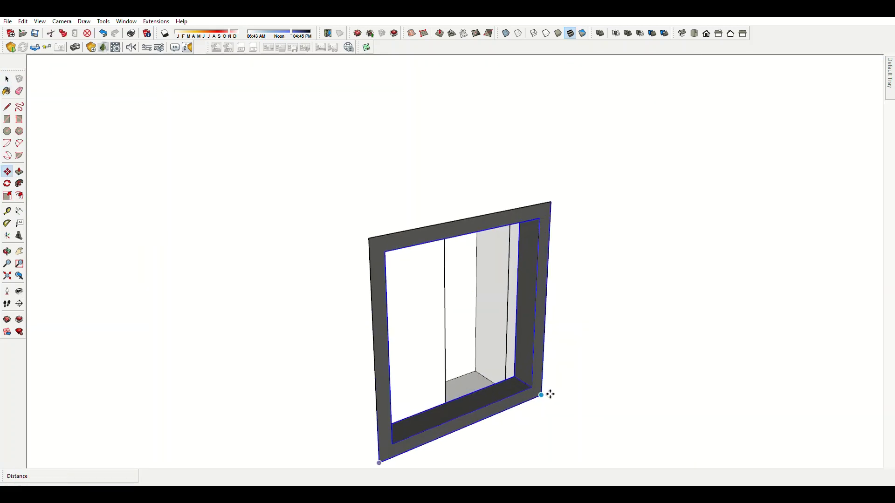
click(543, 388)
text(2)
key(Return)
key(space)
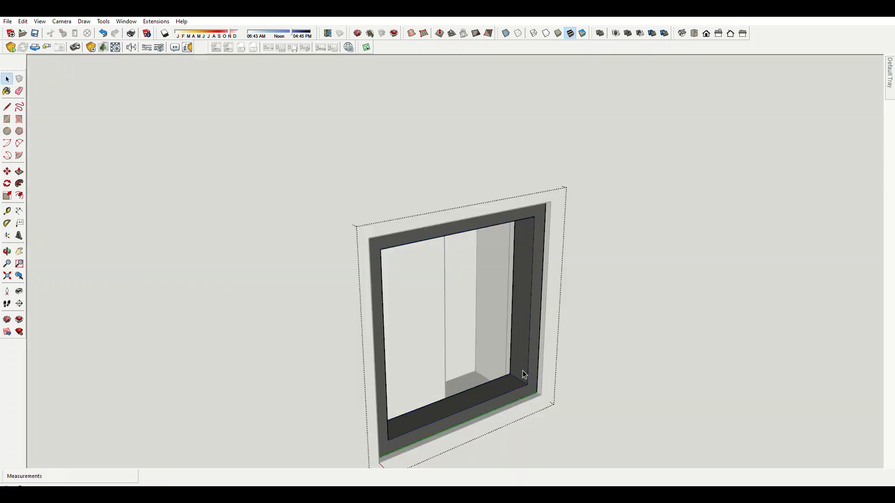
Orbit around the new window and exit the window group.
scroll(518, 379, down, 10)
middle_drag(170, 234, 153, 176)
key(space)
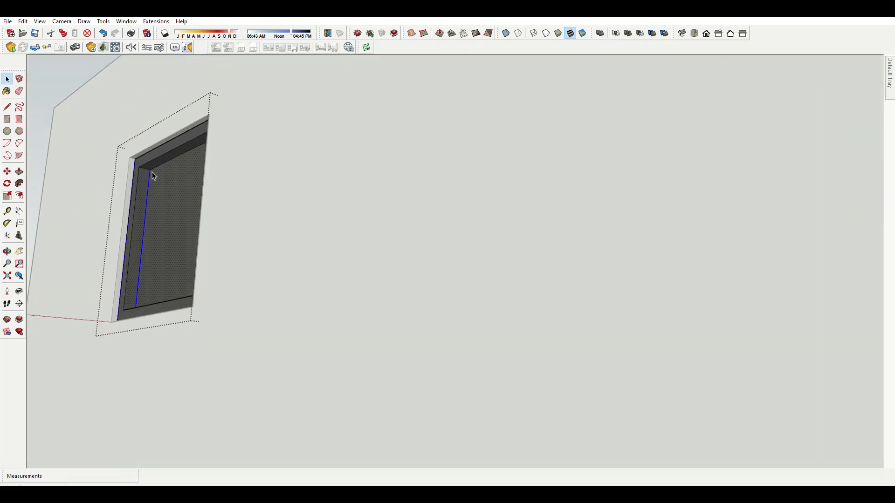
key(Escape)
Draw a rectangle over the tall narrow opening.
scroll(492, 306, down, 5)
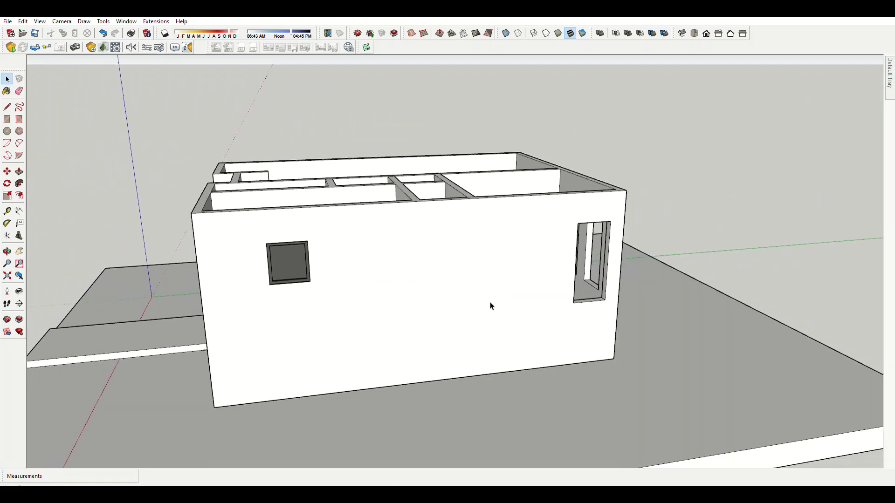
scroll(584, 202, up, 5)
scroll(584, 201, up, 1)
key(r)
click(604, 397)
middle_drag(608, 398, 639, 355)
key(space)
click(638, 356)
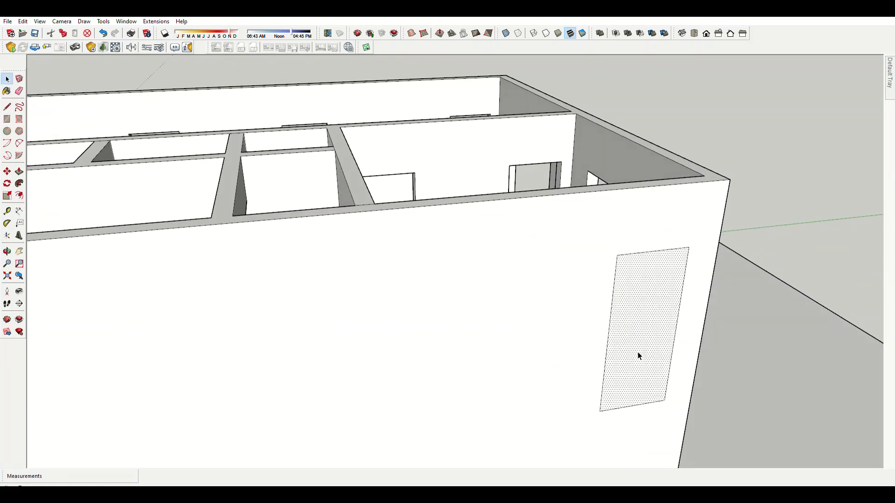
Offset the rectangle inward and push its inner face by the previous depth, entering 25.
key(p)
text(50)
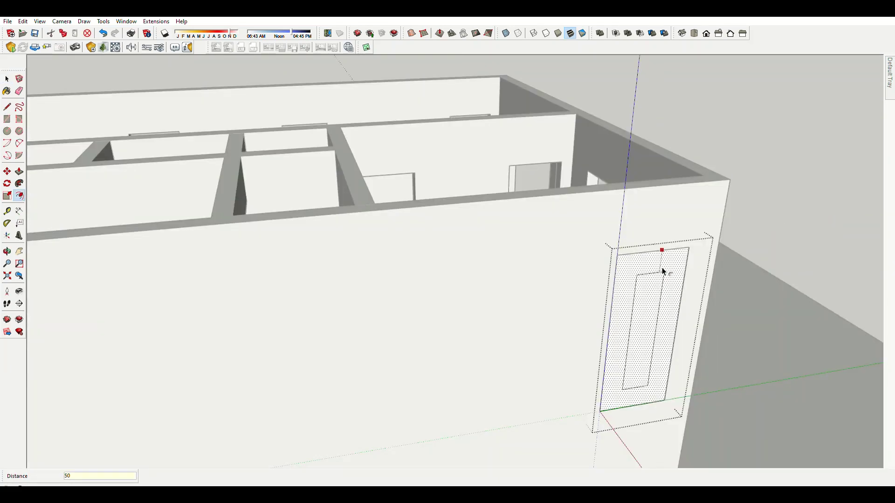
key(Return)
key(p)
double_click(650, 292)
scroll(659, 379, down, 3)
scroll(659, 379, up, 6)
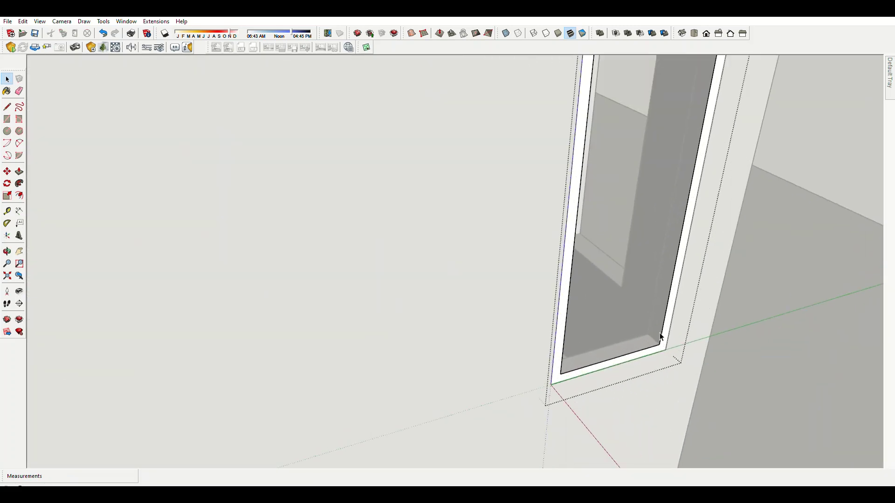
key(space)
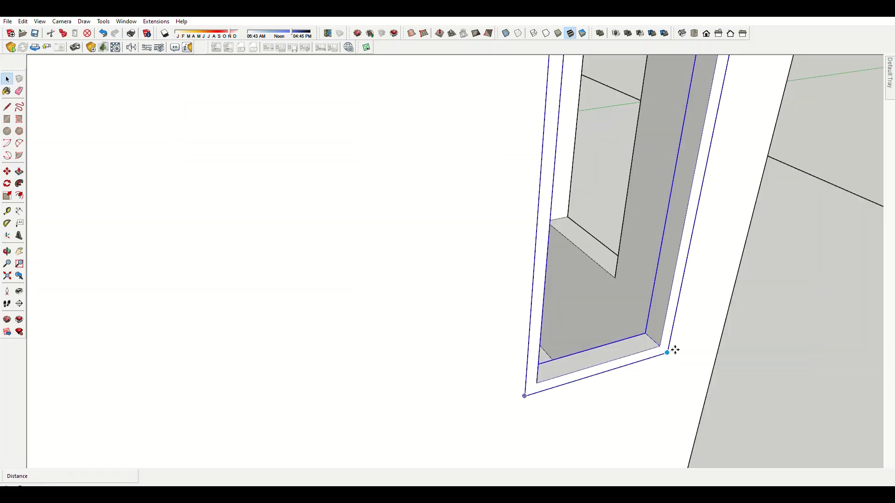
click(670, 347)
text(25)
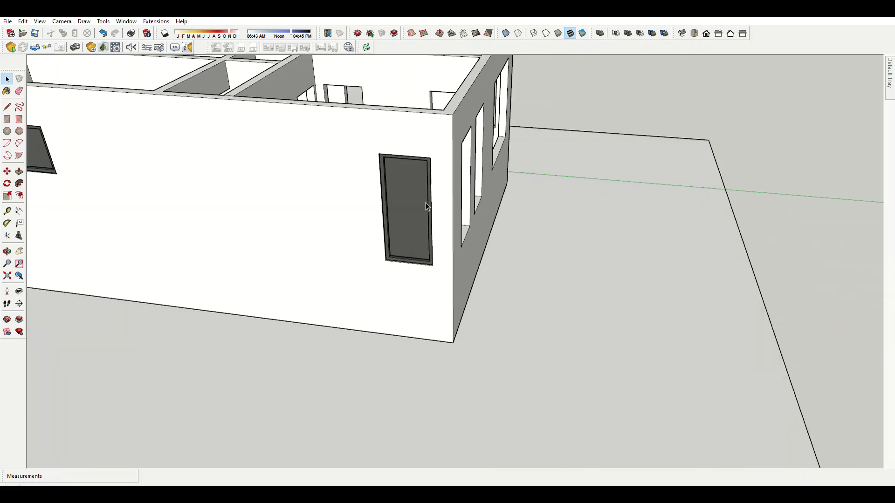
Move the tall dark frame and rotate it to face the side wall.
click(426, 203)
key(m)
click(379, 387)
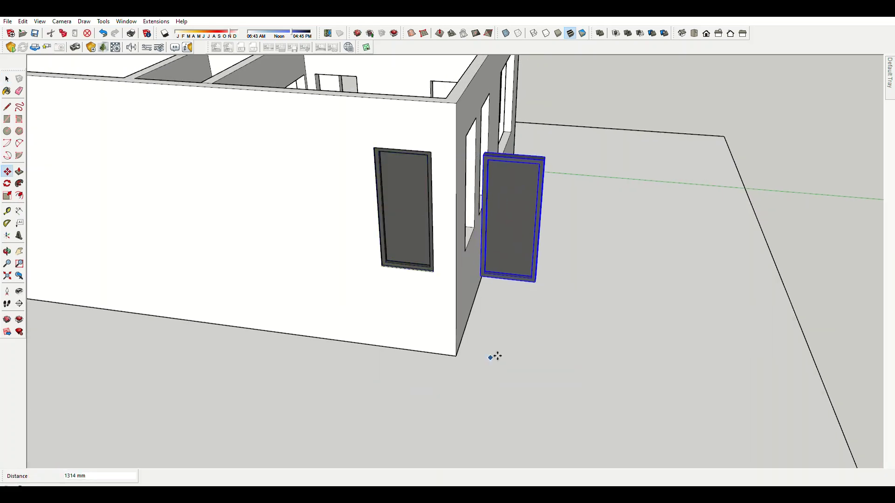
click(495, 356)
key(q)
click(500, 362)
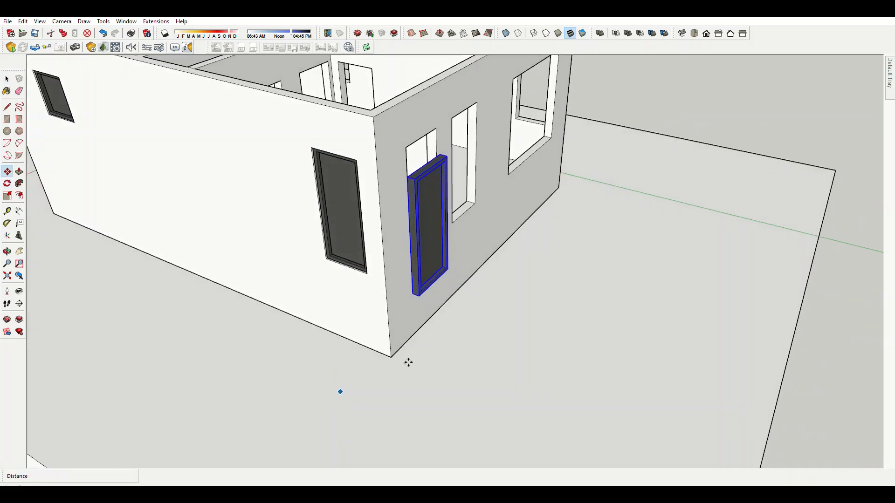
Copy the frame into the next side-wall openings.
scroll(408, 363, up, 5)
click(390, 293)
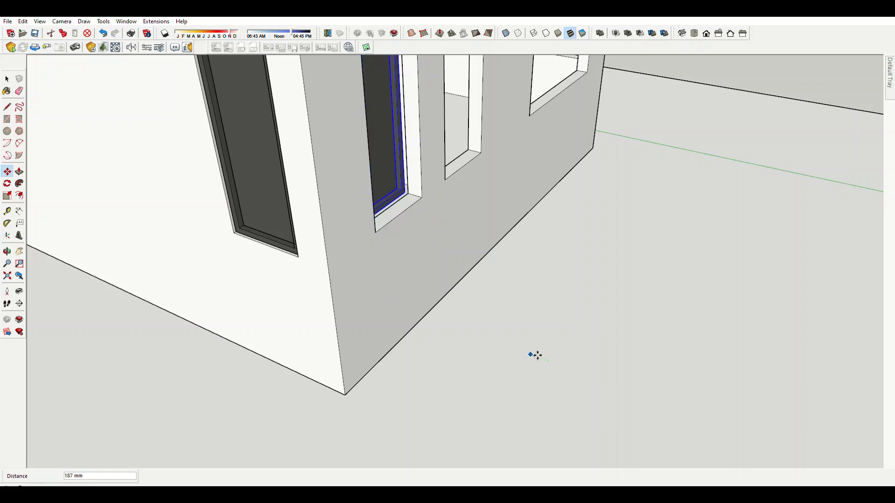
key(Return)
click(384, 229)
key(ctrl)
click(457, 175)
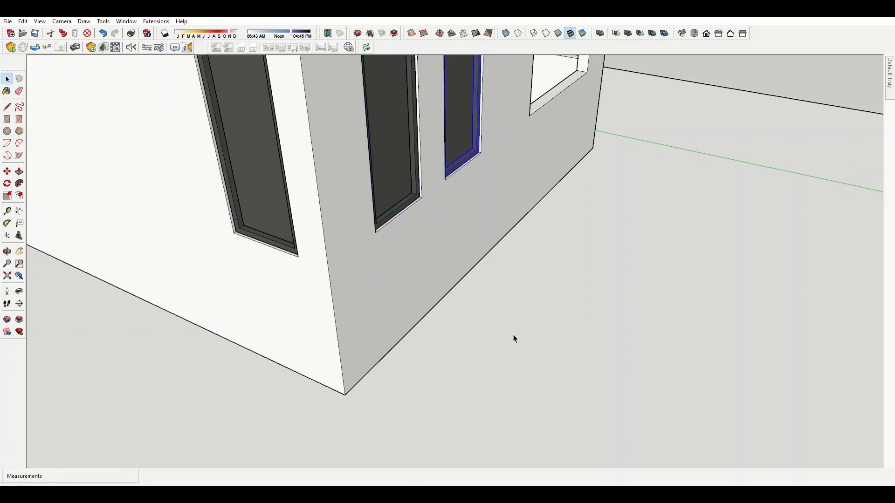
middle_drag(383, 280, 353, 341)
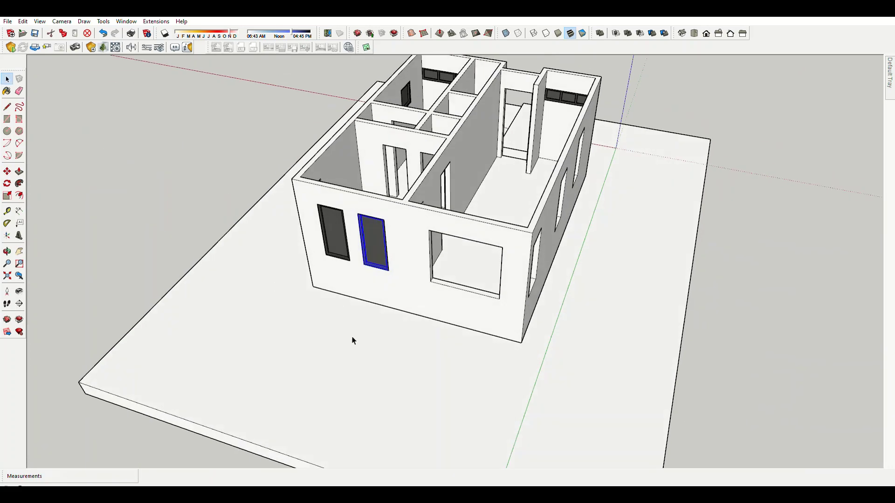
click(580, 429)
Rotate the frame copy toward the side wall and move it into its opening.
key(q)
click(571, 377)
click(569, 385)
click(587, 385)
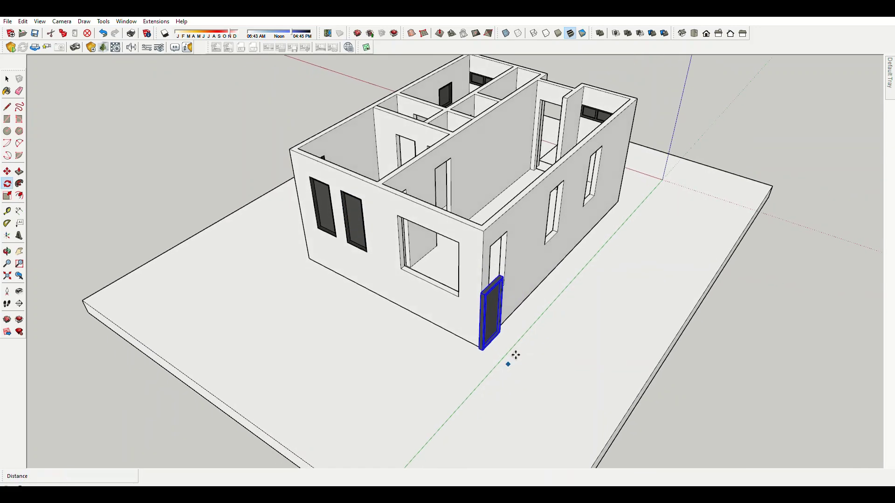
scroll(485, 365, up, 5)
key(m)
click(485, 364)
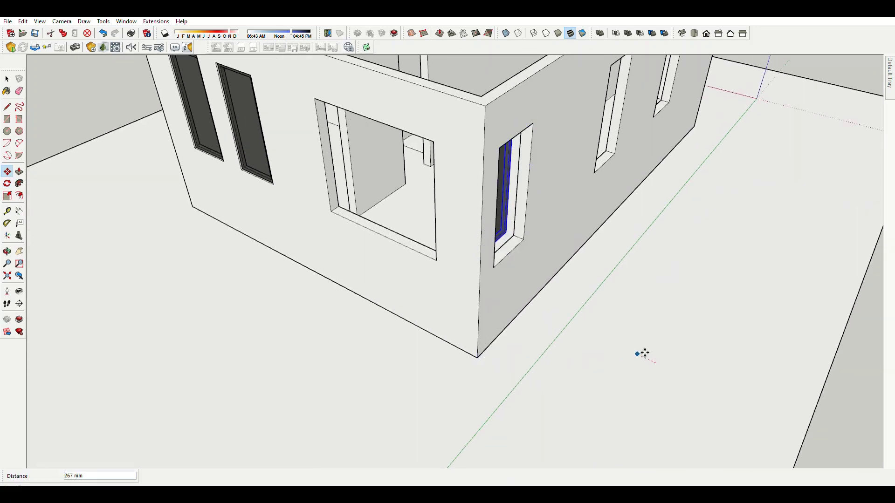
key(Return)
scroll(507, 280, up, 3)
scroll(470, 324, down, 3)
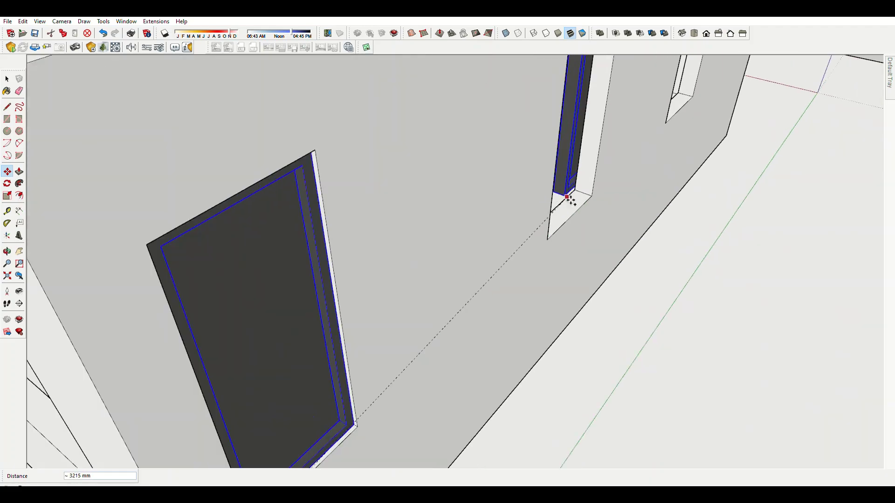
scroll(543, 258, down, 5)
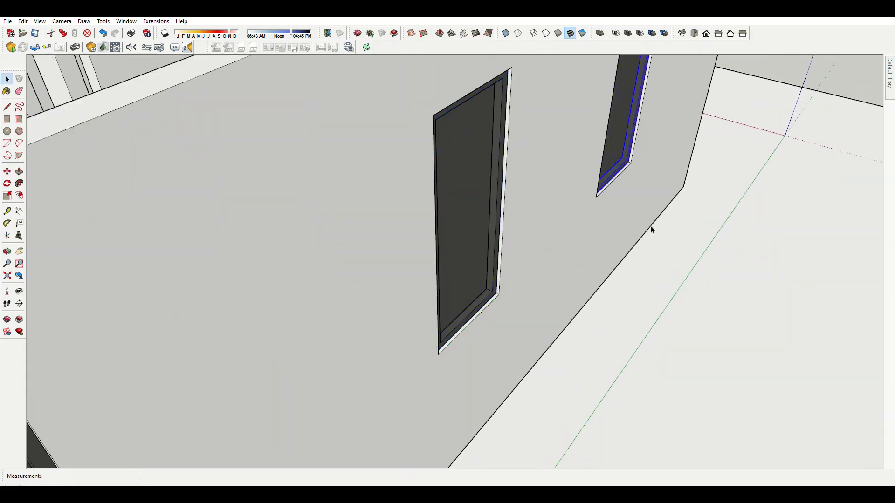
mouse_move(649, 226)
middle_down()
mouse_move(690, 276)
mouse_move(593, 317)
mouse_move(481, 219)
middle_up()
scroll(481, 219, up, 3)
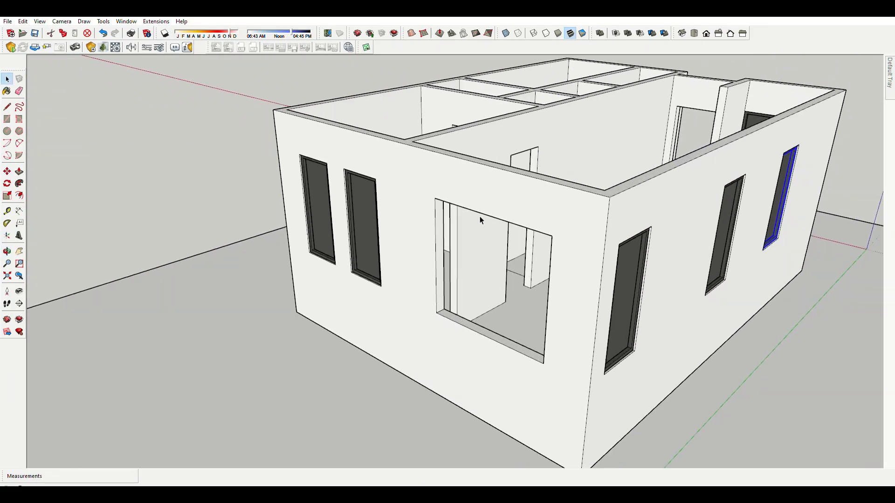
Draw a rectangle across the wide side-wall opening and offset it inward for a 50 mm frame.
click(532, 359)
scroll(513, 301, up, 1)
scroll(568, 402, up, 2)
click(463, 156)
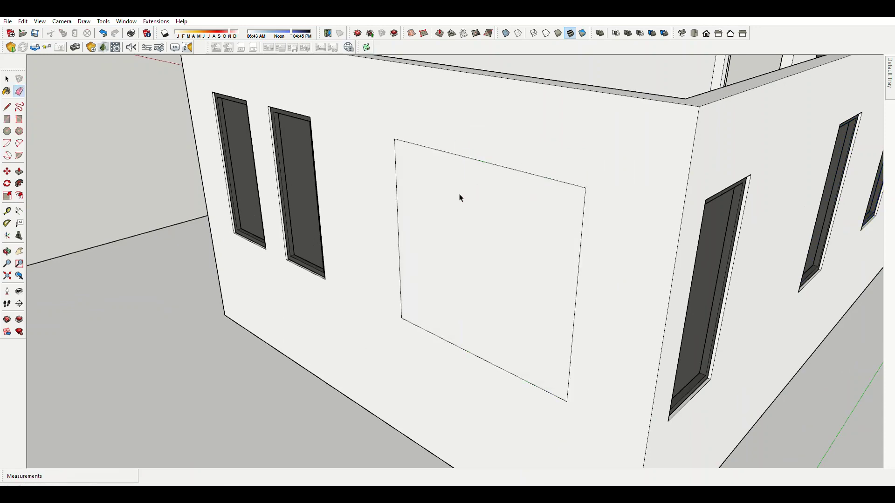
key(space)
click(497, 282)
key(f)
click(467, 158)
text(50)
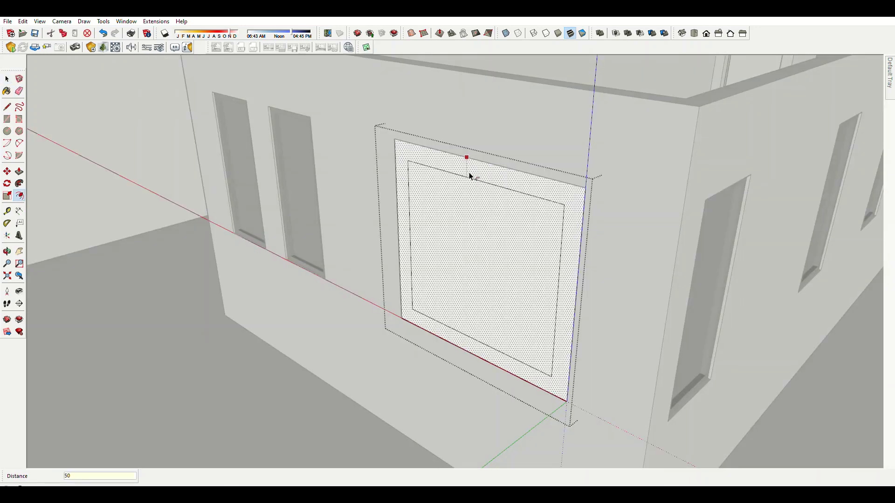
Push the inner face through to open the window inside the frame.
key(Return)
key(p)
double_click(471, 184)
middle_drag(471, 184, 636, 280)
scroll(493, 300, down, 3)
scroll(666, 201, up, 5)
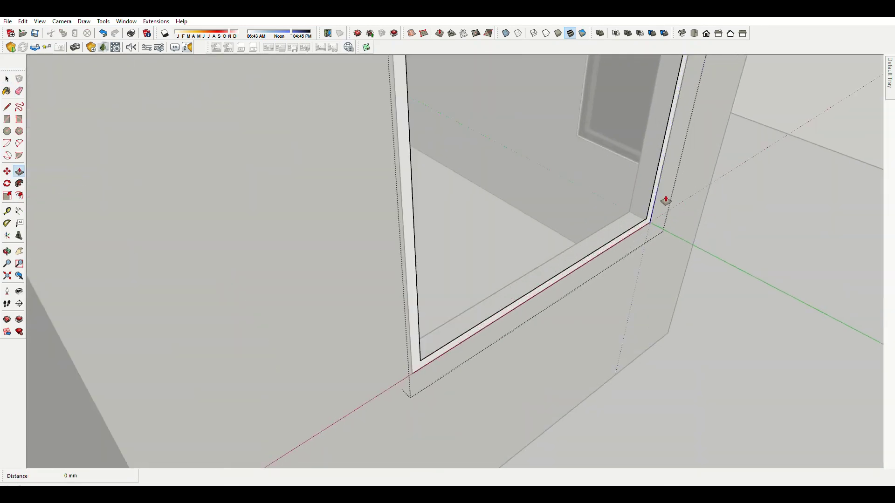
scroll(665, 200, up, 2)
Shift the window frame edges 25 mm into the opening.
key(m)
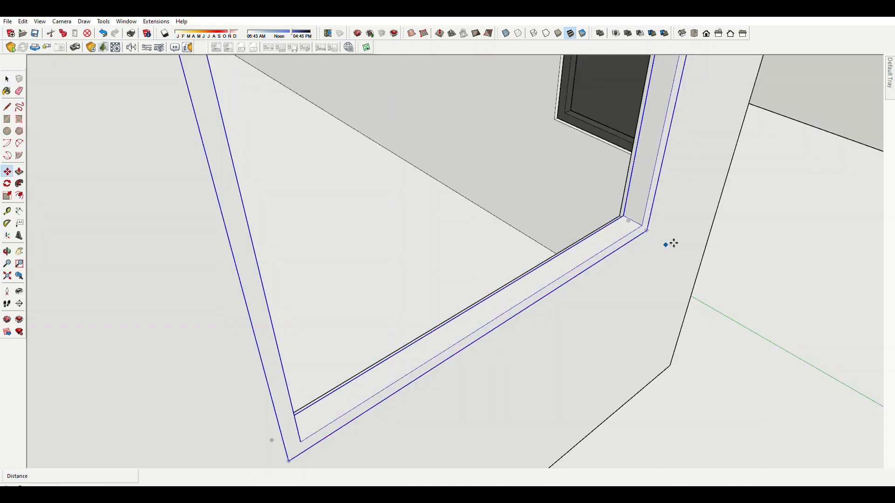
click(648, 229)
key(Return)
key(space)
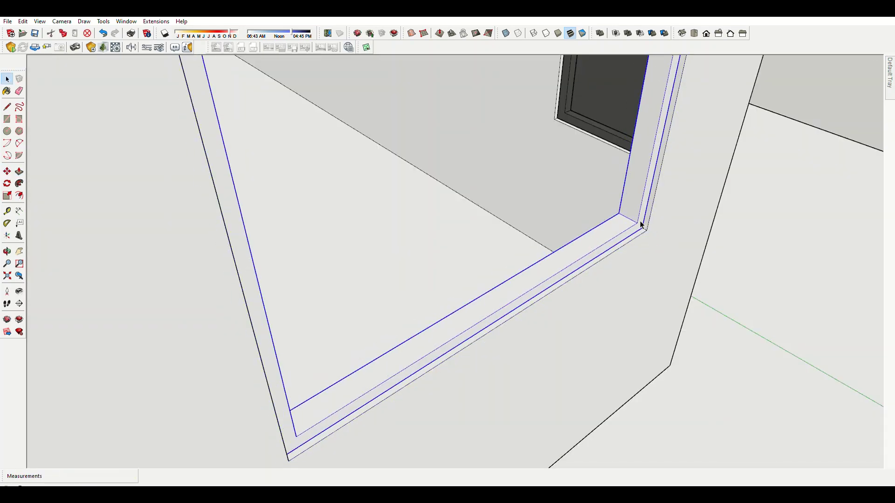
triple_click(642, 227)
scroll(629, 233, up, 3)
Copy the vertical frame strip with /2 to add a central mullion.
key(l)
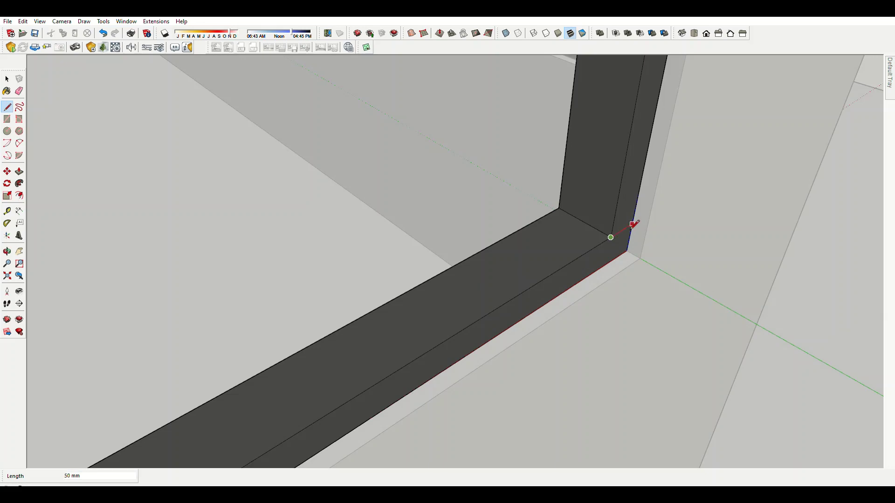
scroll(600, 280, down, 5)
scroll(562, 130, up, 4)
scroll(518, 124, up, 2)
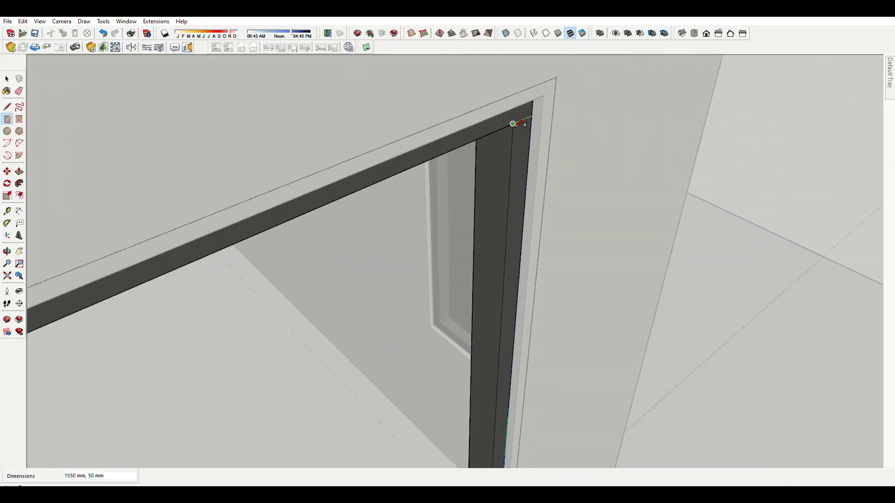
click(540, 115)
scroll(541, 115, down, 3)
scroll(541, 115, down, 3)
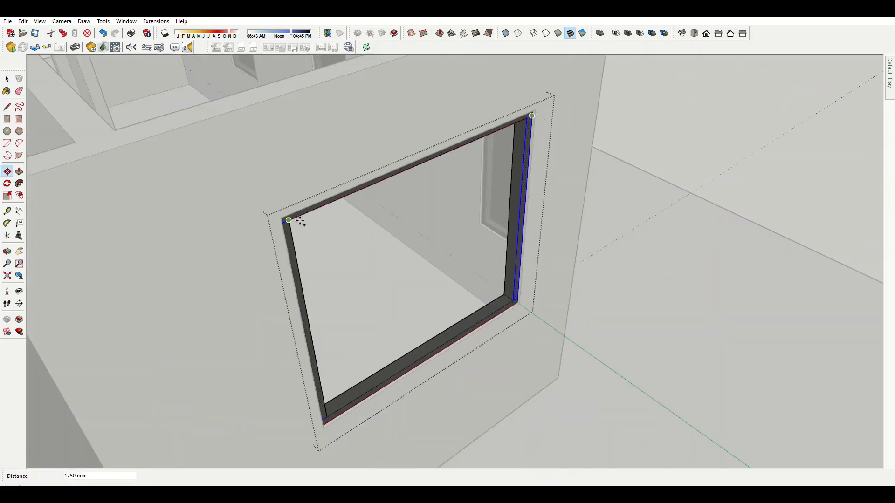
key(Return)
scroll(447, 359, up, 5)
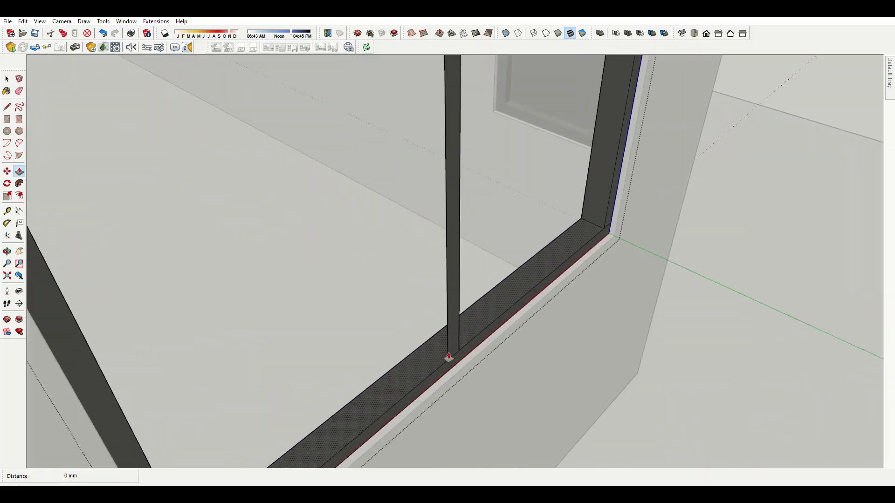
Extrude the frame faces and check the whole window from another angle.
key(p)
scroll(642, 254, up, 3)
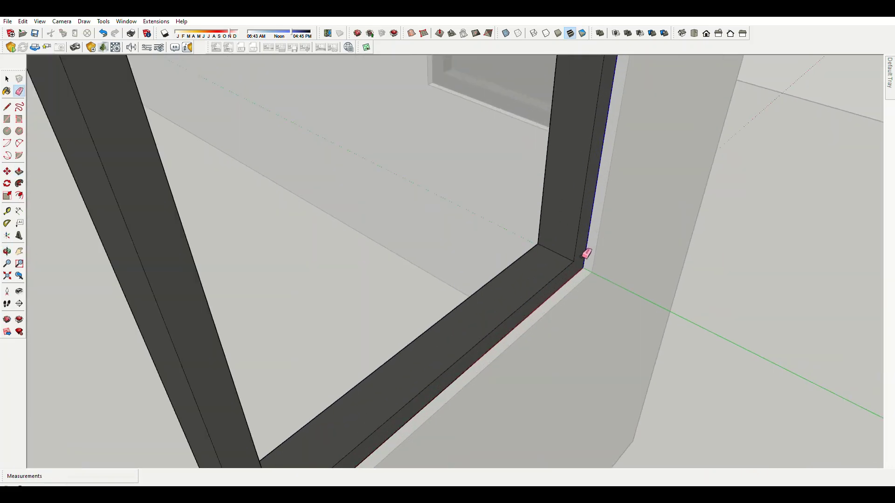
scroll(365, 410, down, 5)
mouse_move(382, 420)
middle_down()
mouse_move(344, 84)
mouse_move(286, 212)
mouse_move(489, 80)
mouse_move(485, 262)
middle_up()
scroll(482, 164, up, 3)
scroll(472, 172, down, 1)
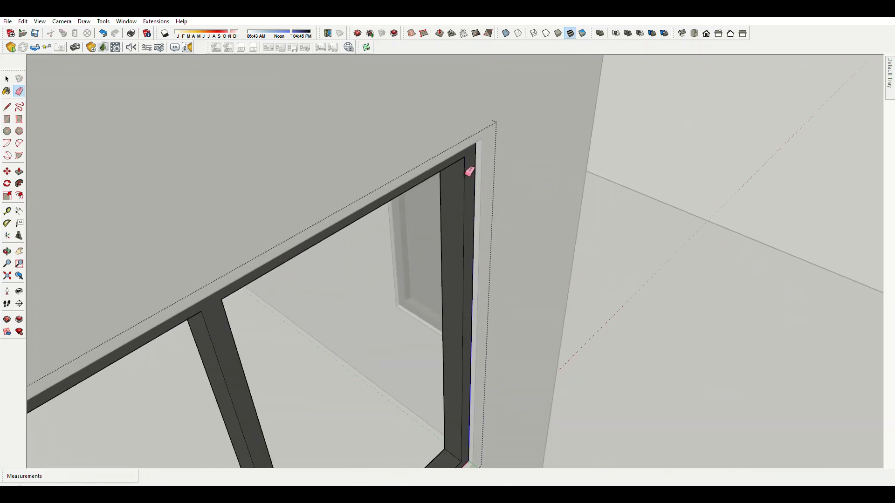
scroll(473, 375, up, 3)
Draw a pane rectangle filling the first window pane.
key(r)
scroll(480, 355, down, 5)
middle_drag(344, 314, 208, 76)
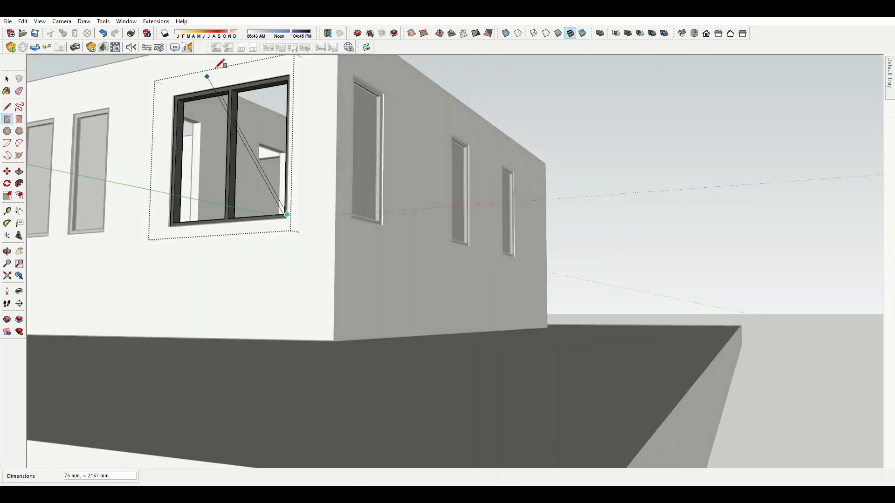
scroll(243, 94, up, 4)
scroll(242, 93, up, 2)
click(234, 90)
Copy the pane face into the second pane beside the mullion.
key(space)
click(255, 119)
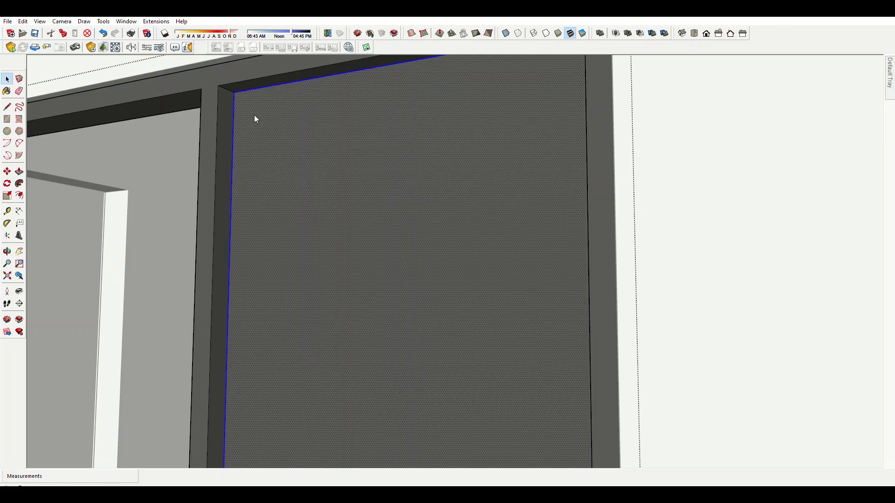
scroll(291, 206, down, 3)
key(m)
click(494, 132)
key(ctrl)
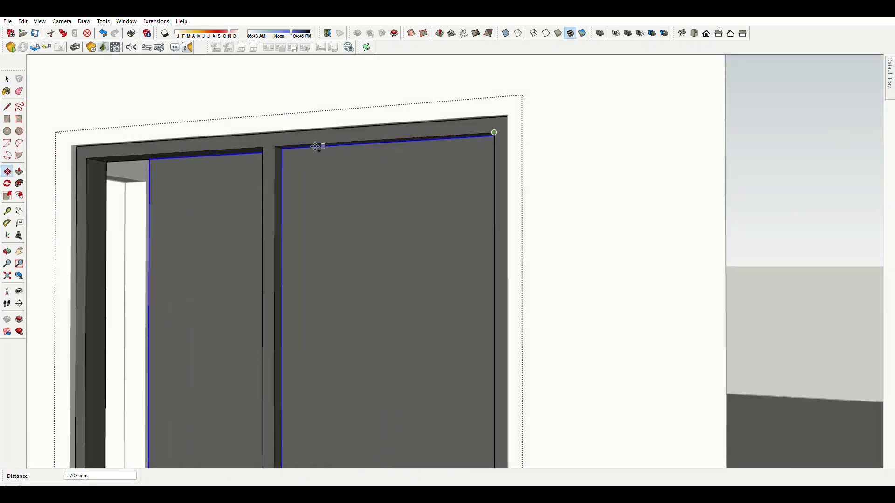
click(271, 145)
key(space)
scroll(365, 236, down, 5)
scroll(365, 236, down, 3)
Draw a rectangle over the tall door opening above the front step.
middle_drag(365, 236, 343, 242)
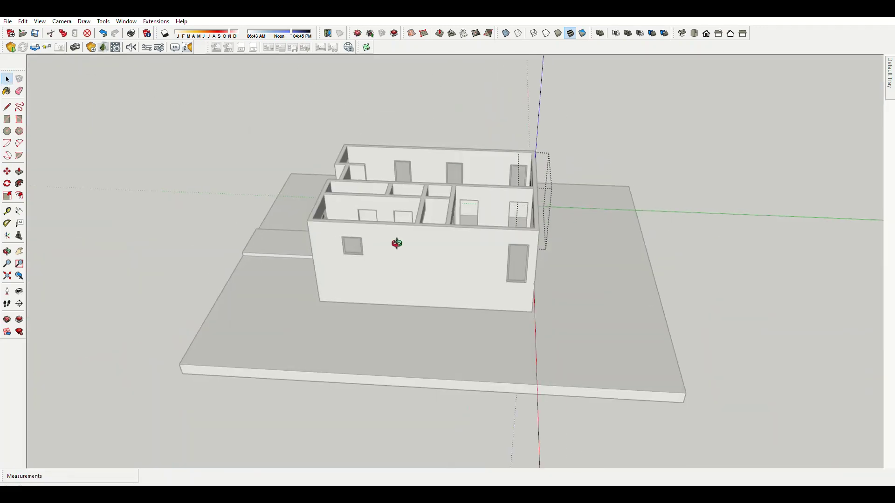
scroll(632, 262, up, 2)
middle_drag(632, 263, 423, 335)
scroll(424, 336, up, 4)
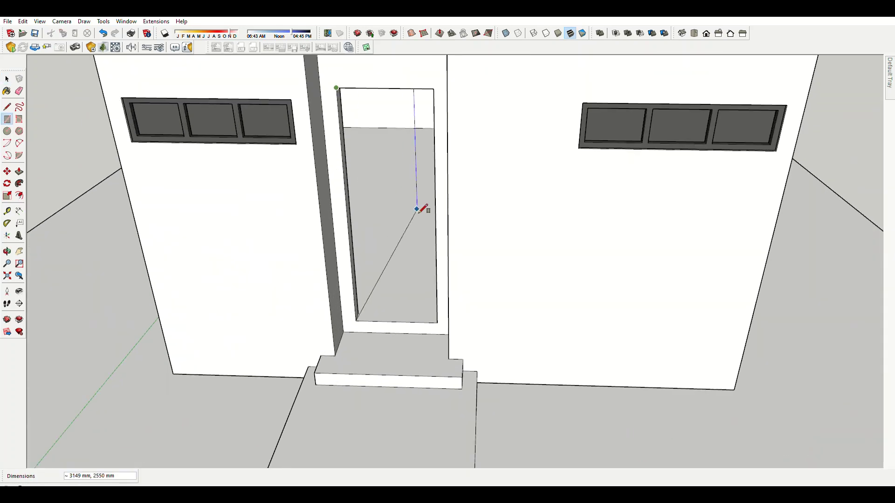
click(437, 321)
middle_drag(439, 226, 440, 255)
key(space)
click(450, 282)
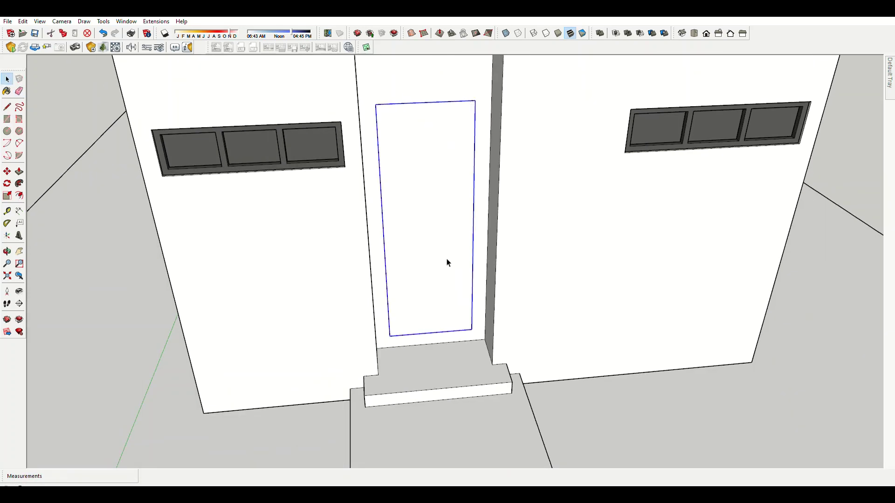
scroll(447, 186, down, 3)
middle_drag(447, 187, 438, 212)
scroll(443, 136, up, 4)
Offset the door outline 50 mm inward to form the frame.
key(f)
click(451, 112)
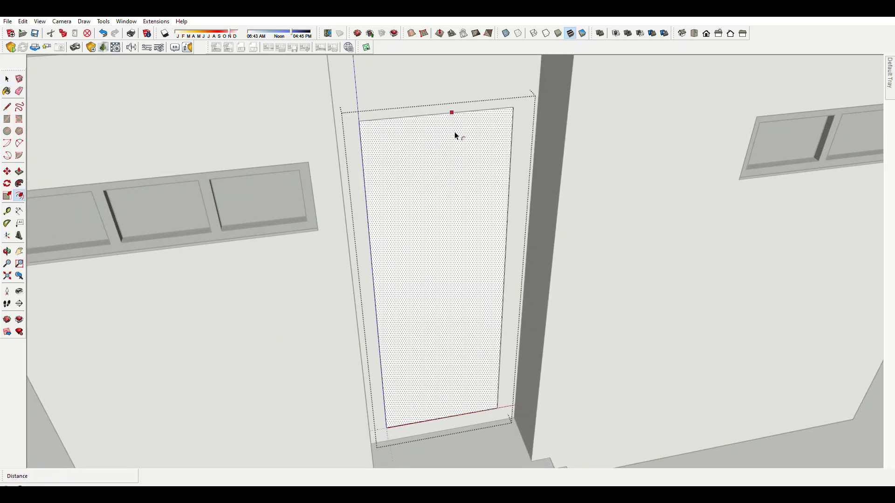
text(50)
key(Return)
scroll(459, 188, down, 3)
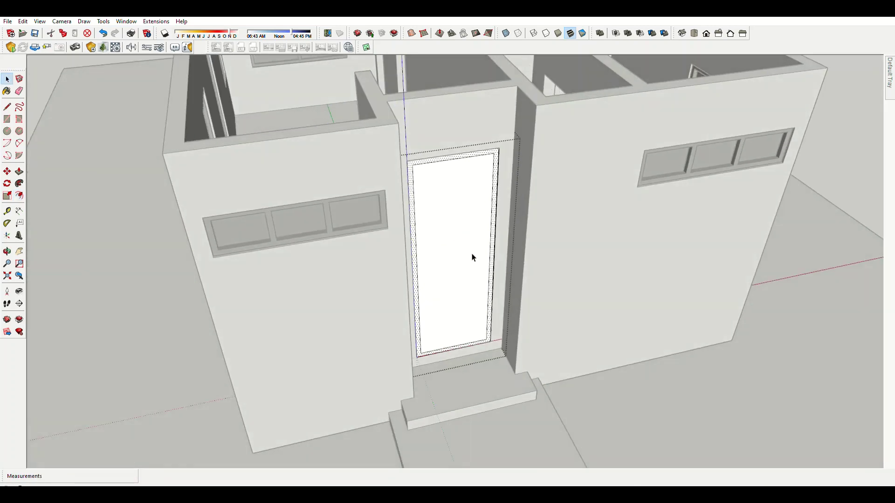
scroll(472, 256, up, 3)
scroll(435, 252, up, 2)
Copy the top frame strip down with /3 to create two horizontal bars.
key(l)
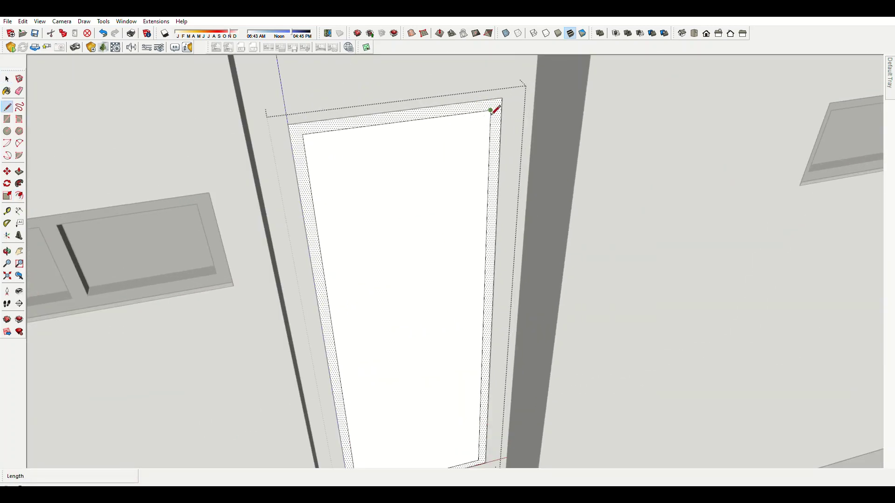
key(space)
click(352, 127)
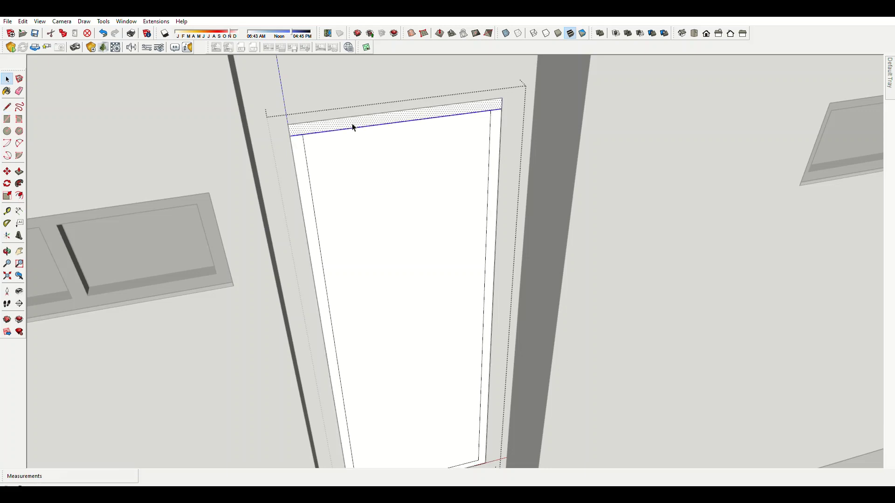
scroll(507, 103, down, 3)
click(495, 376)
text(2500)
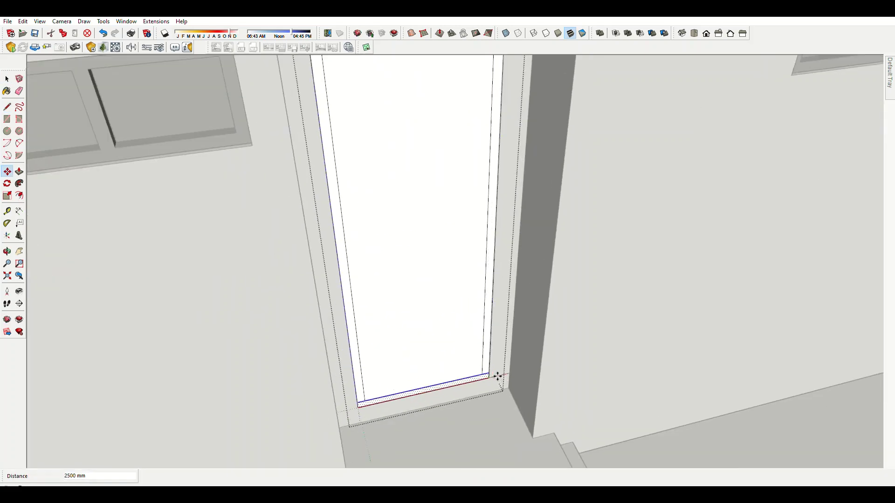
scroll(496, 376, down, 2)
scroll(474, 356, up, 4)
text(/3)
key(Return)
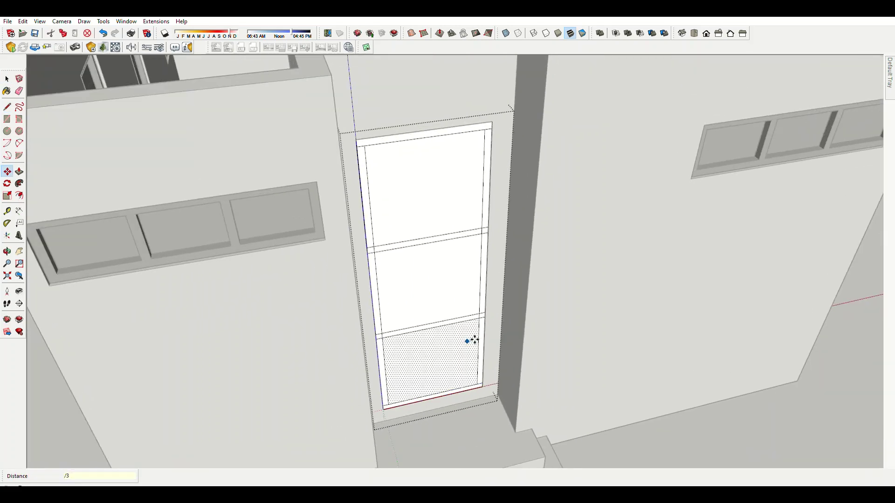
Erase stray edges from the door frame.
key(space)
scroll(477, 330, up, 3)
scroll(507, 326, up, 3)
scroll(507, 326, down, 3)
key(e)
scroll(358, 332, up, 3)
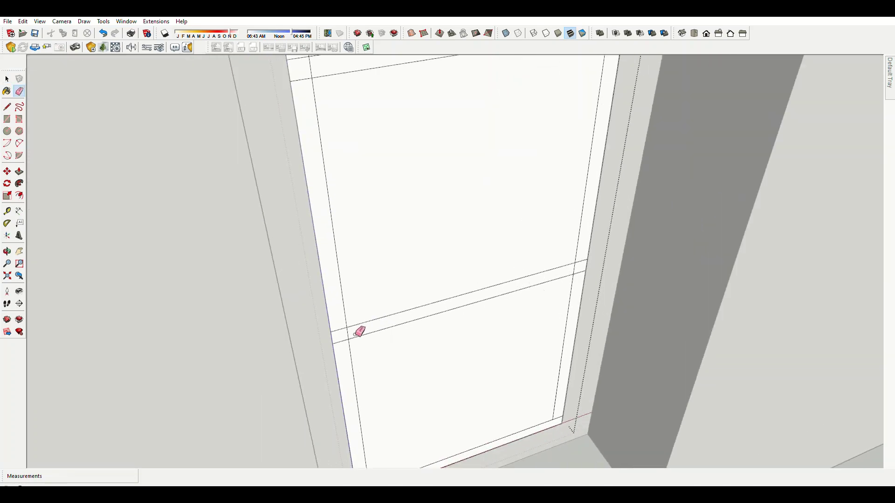
scroll(600, 277, up, 3)
scroll(493, 248, down, 3)
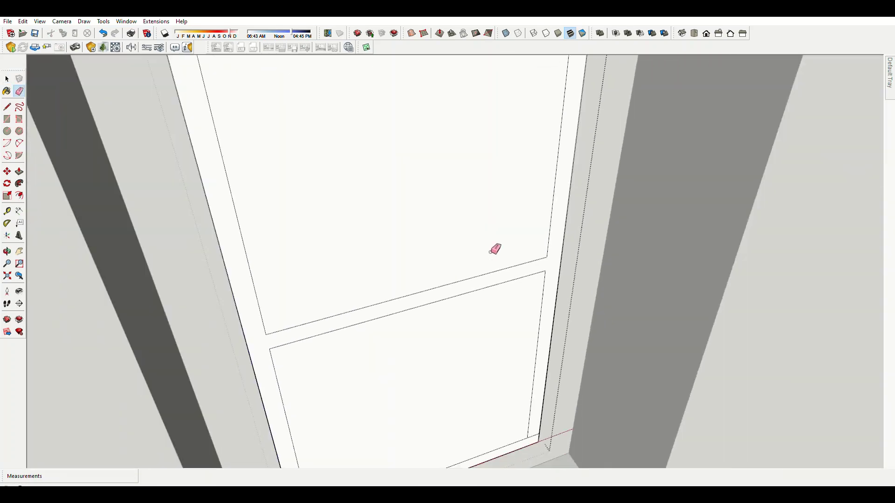
scroll(536, 412, up, 3)
scroll(541, 401, down, 2)
scroll(298, 420, down, 2)
scroll(350, 409, down, 2)
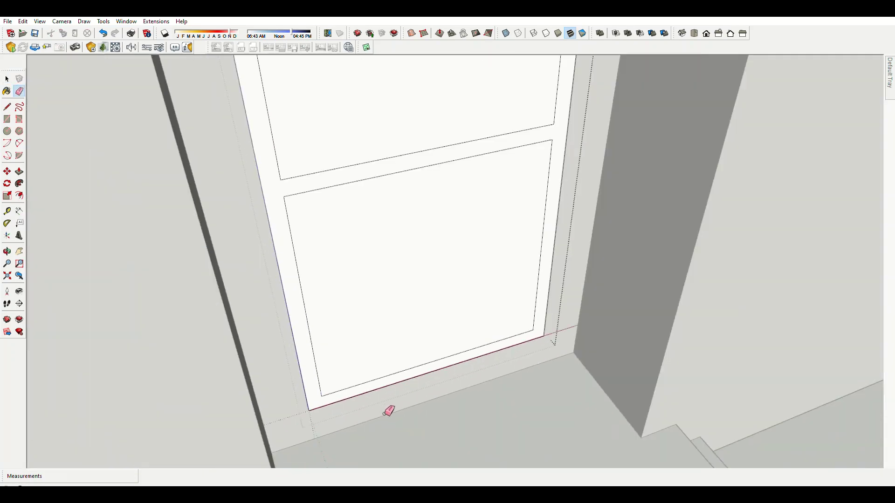
scroll(355, 280, down, 2)
scroll(315, 189, up, 4)
scroll(316, 190, down, 3)
scroll(541, 132, up, 3)
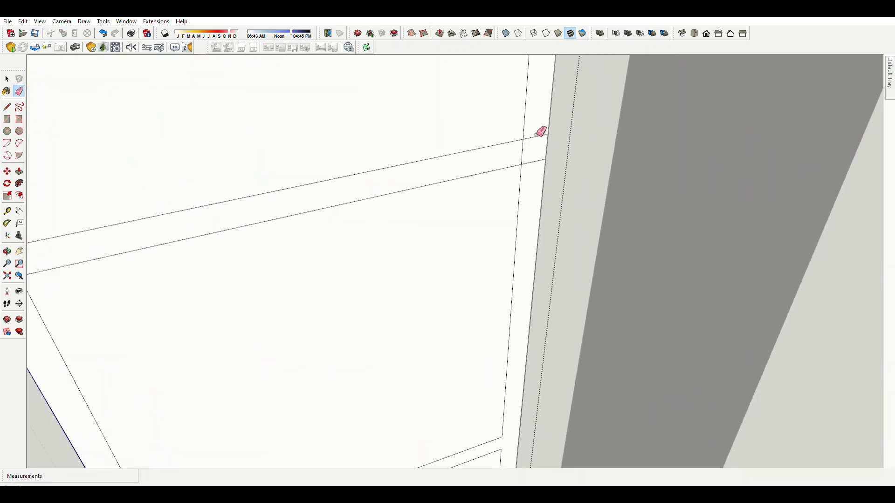
scroll(508, 163, down, 3)
scroll(513, 100, up, 2)
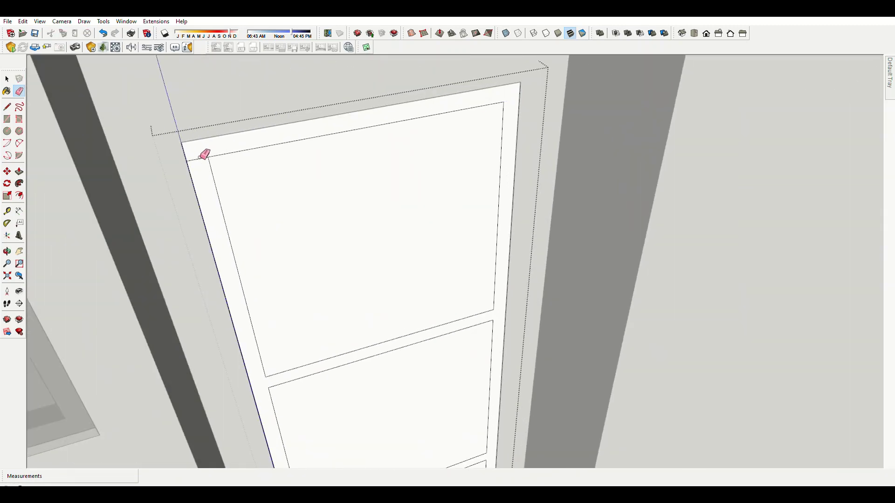
Extrude the frame 100 mm and paint the three panes with glass.
key(p)
text(1)
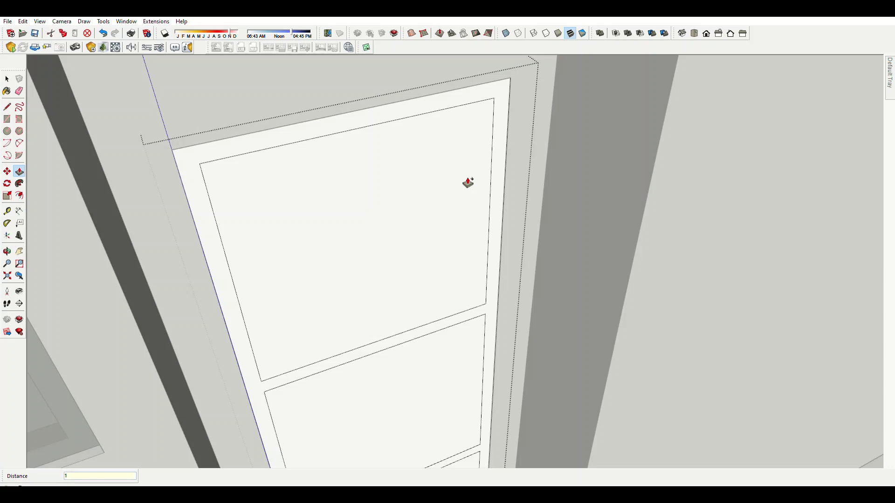
text(00)
key(Return)
key(b)
click(464, 183)
scroll(464, 184, down, 3)
click(421, 308)
click(426, 359)
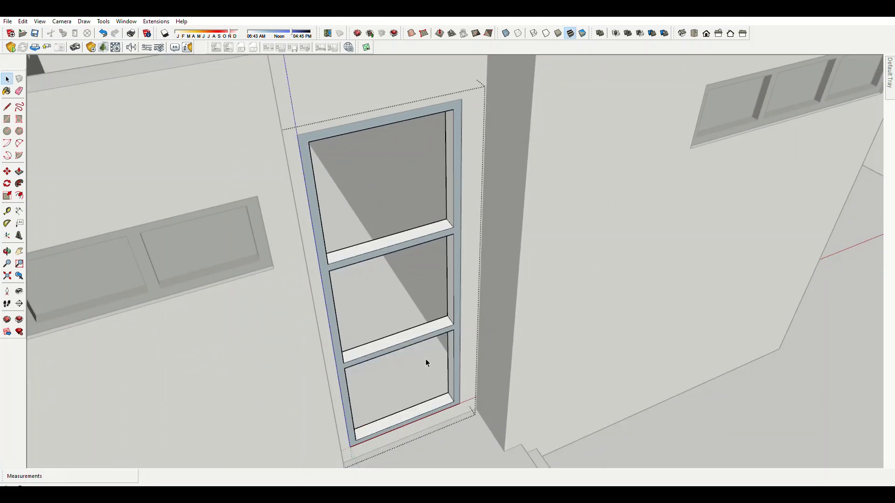
scroll(426, 358, up, 3)
scroll(451, 401, up, 3)
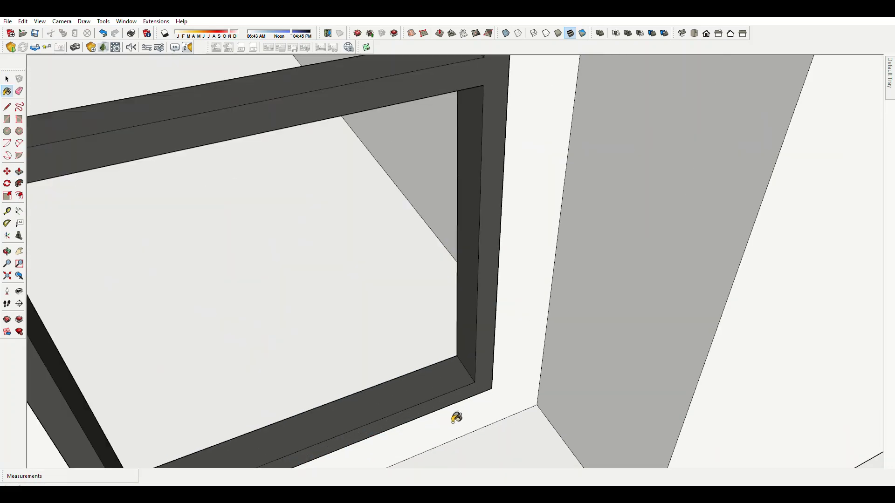
Shift the door frame 25 mm into the opening.
key(m)
click(493, 385)
text(25)
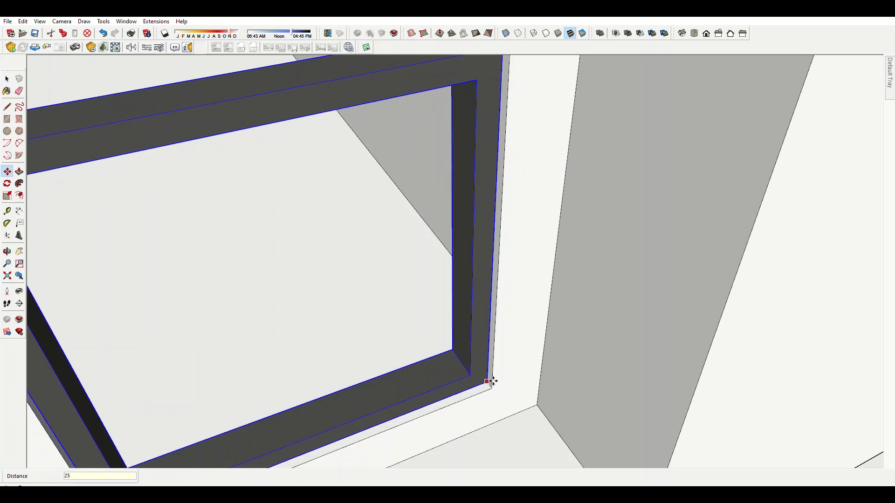
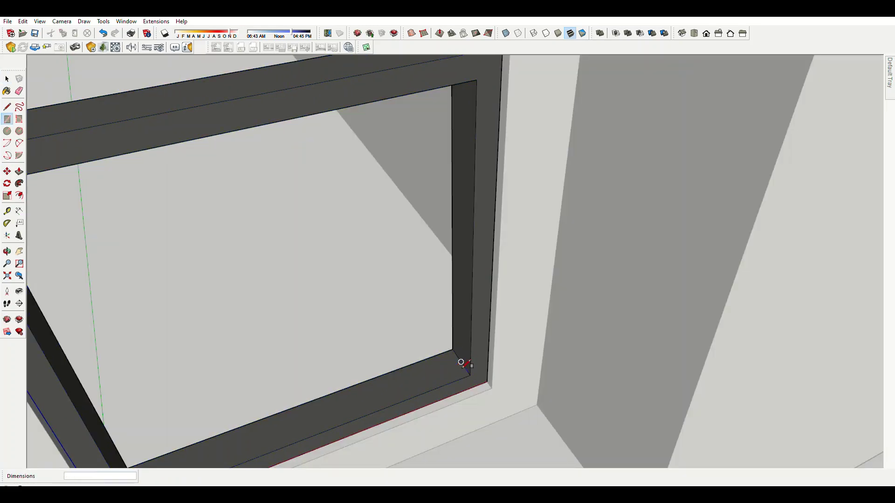
Draw a rectangle filling the tall entrance door frame opening.
click(462, 362)
scroll(533, 386, down, 5)
middle_drag(533, 385, 184, 174)
scroll(320, 243, up, 5)
middle_drag(320, 244, 329, 229)
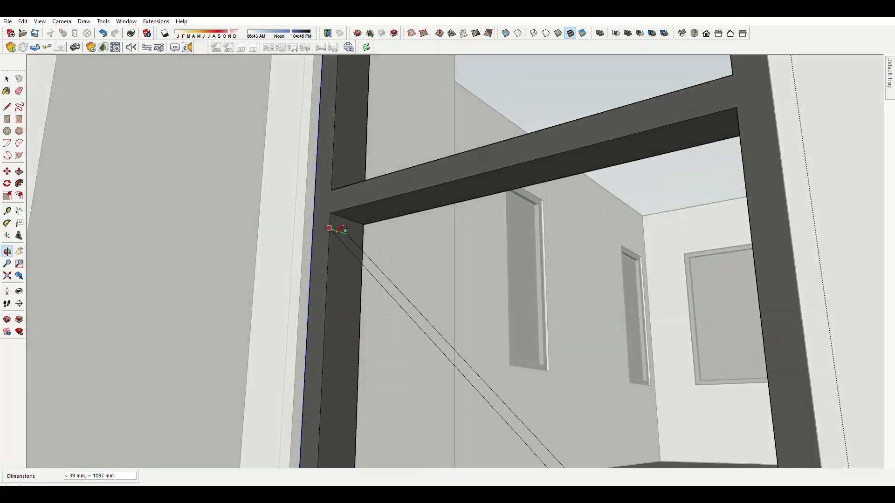
click(347, 219)
key(space)
Array the copied divider x2 down the door, then orbit out to view the house.
scroll(352, 292, down, 3)
text(x2)
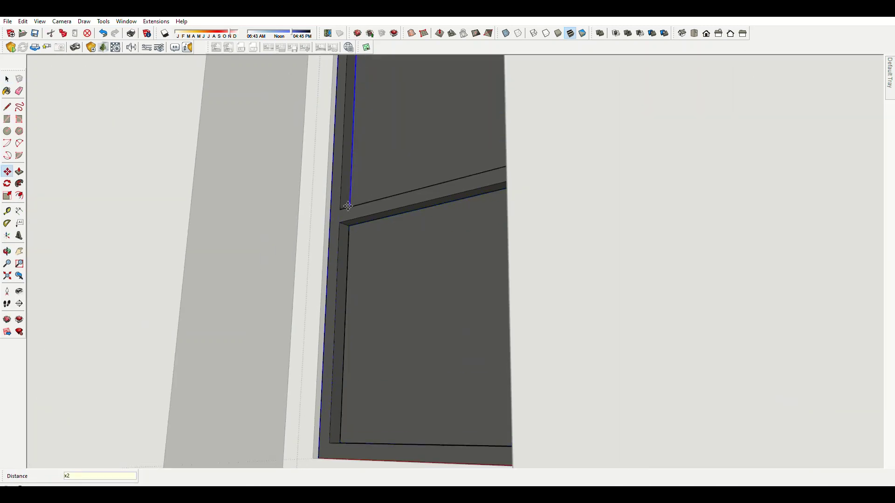
key(Return)
key(space)
scroll(374, 315, down, 10)
mouse_move(398, 337)
middle_down()
mouse_move(580, 394)
mouse_move(495, 300)
mouse_move(320, 279)
mouse_move(373, 300)
mouse_move(429, 260)
mouse_move(401, 220)
middle_up()
scroll(405, 240, up, 3)
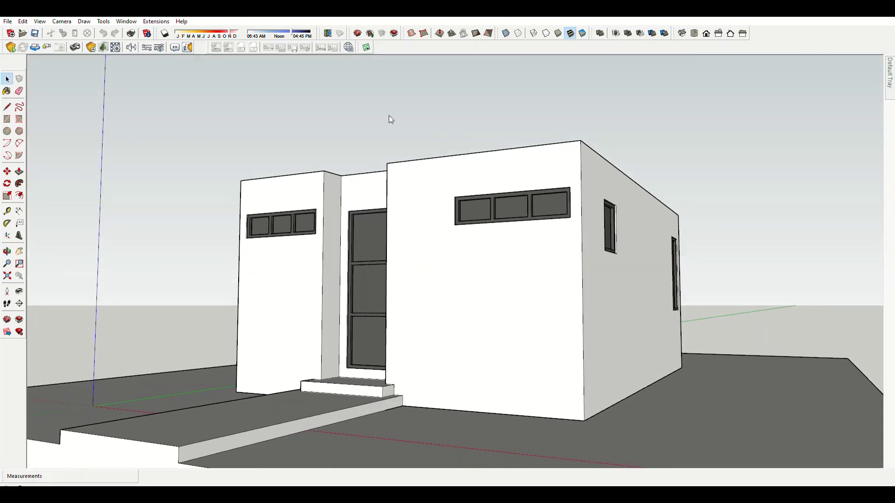
Orbit from the entrance step around to the house's side wall.
key(t)
mouse_move(390, 120)
middle_down()
mouse_move(424, 406)
mouse_move(492, 421)
middle_up()
scroll(550, 380, up, 5)
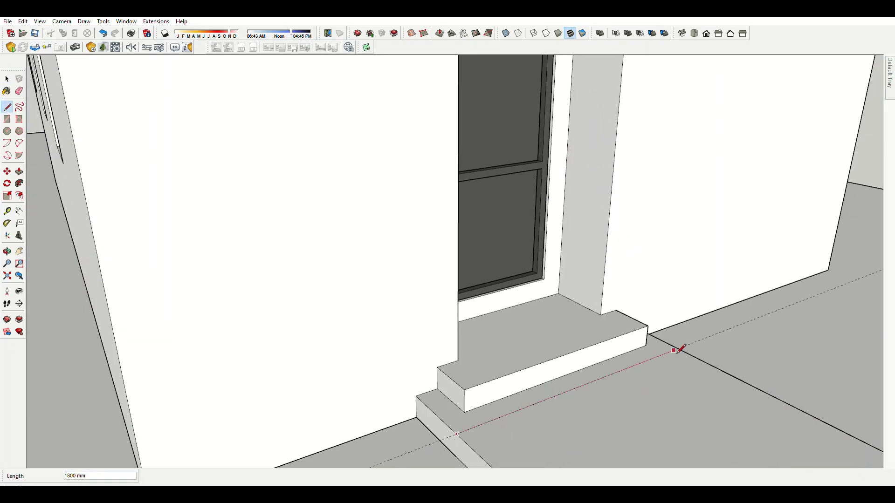
scroll(683, 344, down, 5)
key(e)
scroll(428, 440, down, 5)
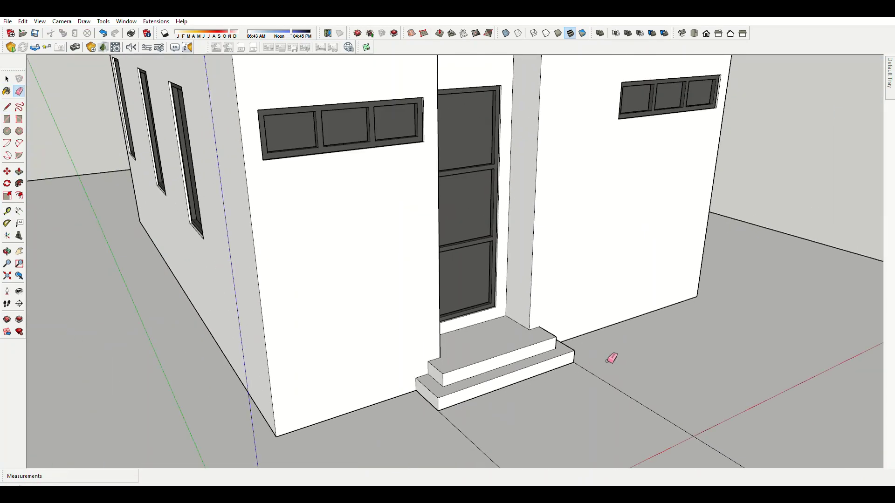
mouse_move(613, 360)
middle_down()
mouse_move(392, 334)
mouse_move(423, 309)
middle_up()
scroll(423, 309, up, 3)
scroll(639, 316, up, 3)
key(space)
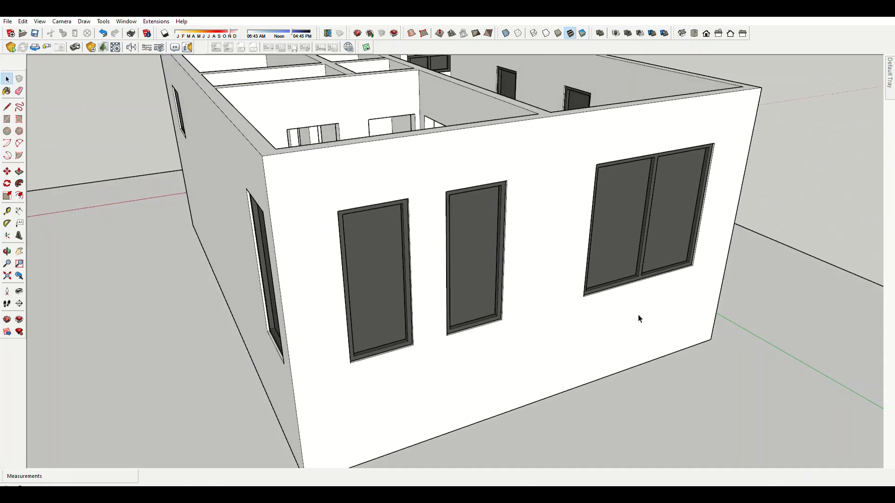
scroll(617, 155, up, 3)
Place a guide along the window's top edge and delete the wide two-pane window.
key(t)
click(619, 160)
scroll(619, 159, down, 3)
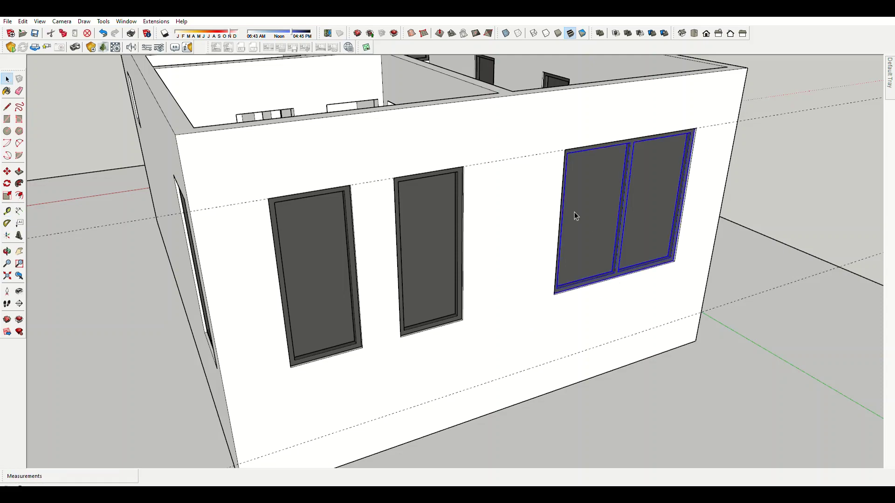
scroll(582, 247, down, 2)
key(Delete)
scroll(627, 286, up, 3)
scroll(652, 299, up, 2)
key(e)
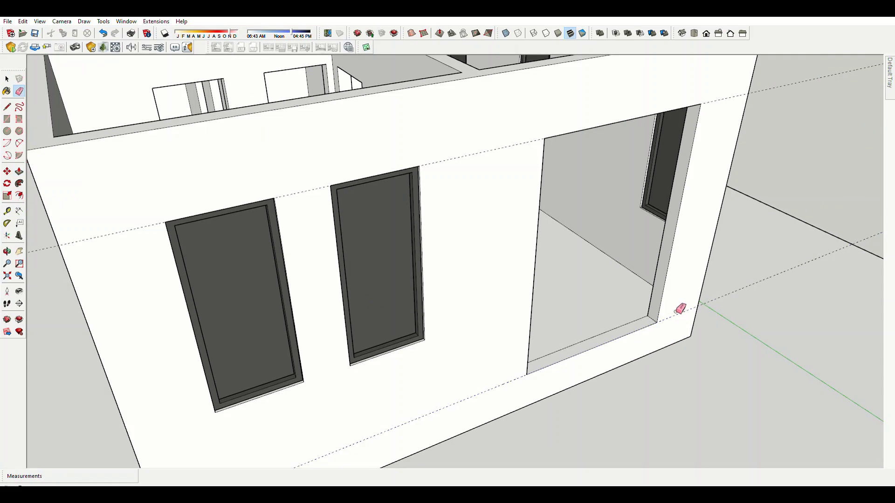
Draw a rectangle filling the side-wall opening and offset an inset border on it.
click(526, 374)
key(space)
click(595, 288)
key(f)
click(613, 123)
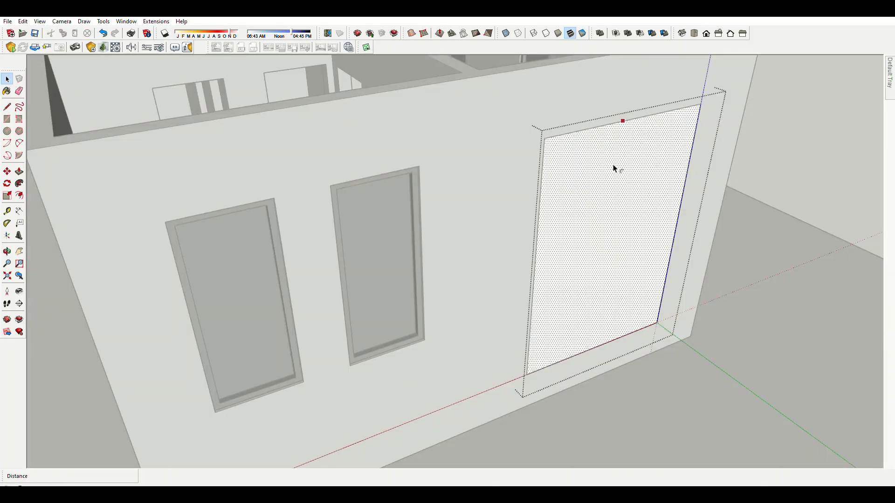
text(5)
key(Return)
scroll(613, 144, down, 2)
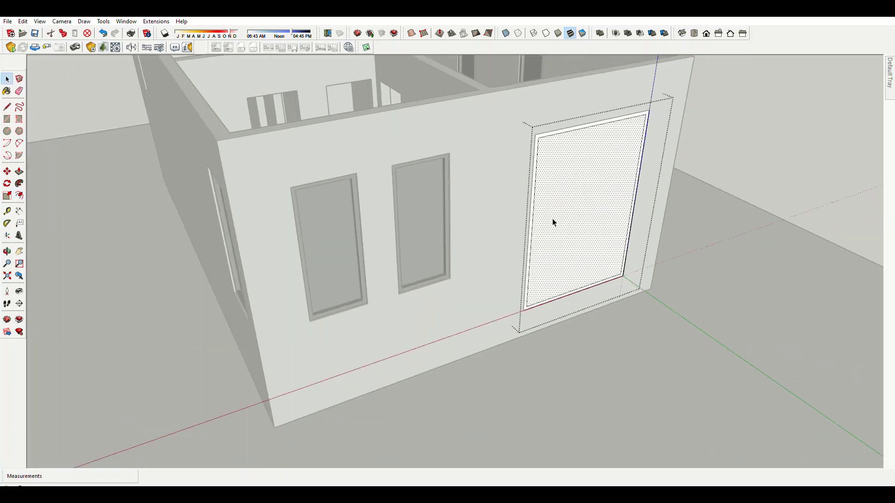
scroll(620, 295, up, 3)
scroll(633, 278, up, 3)
Push the border strip in to recess the door frame.
key(p)
double_click(636, 271)
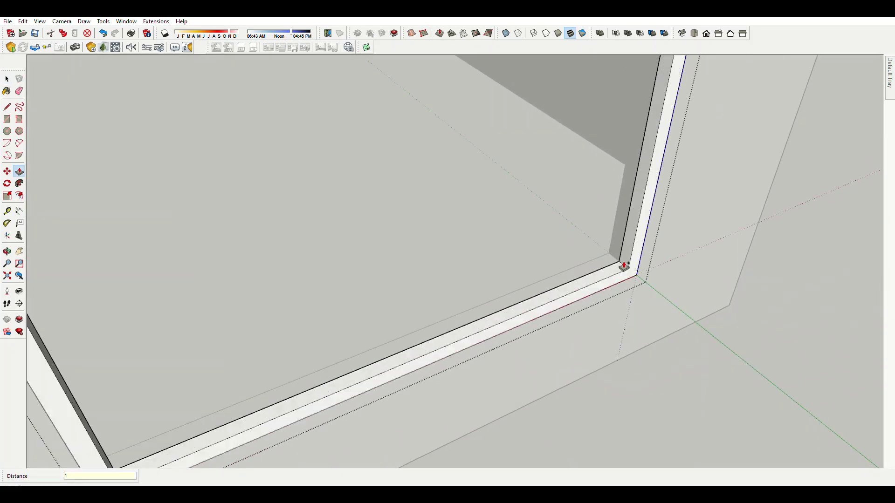
key(space)
middle_drag(634, 268, 623, 245)
scroll(639, 299, down, 3)
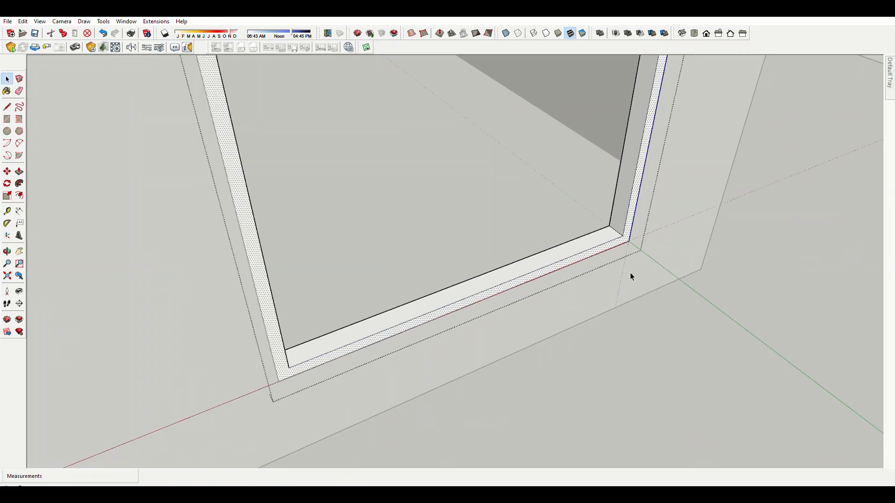
scroll(238, 253, up, 5)
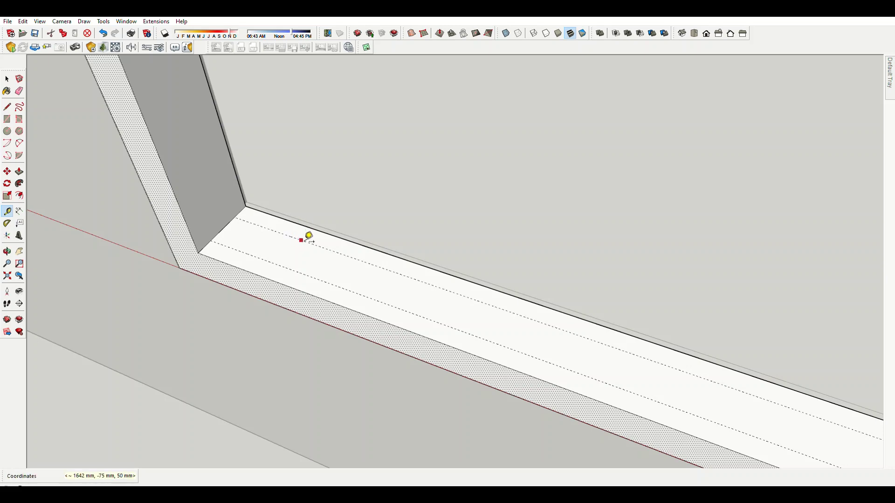
scroll(290, 262, down, 2)
scroll(314, 256, down, 2)
Draw lines splitting the sill and orbit to look along the sill strip.
key(l)
scroll(522, 279, down, 2)
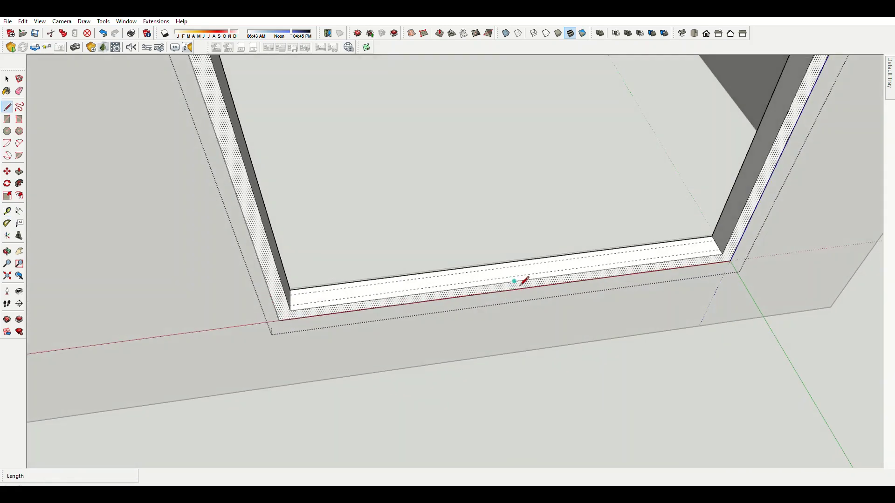
scroll(523, 279, up, 1)
scroll(511, 282, up, 2)
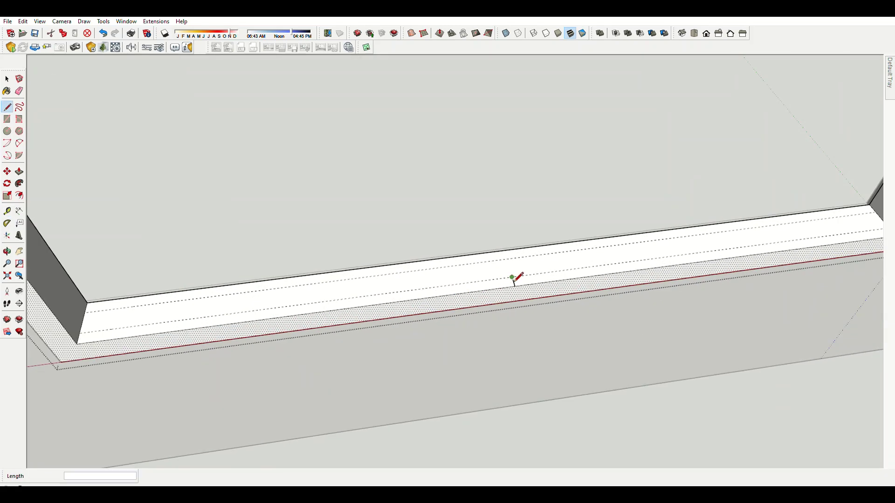
scroll(514, 271, down, 3)
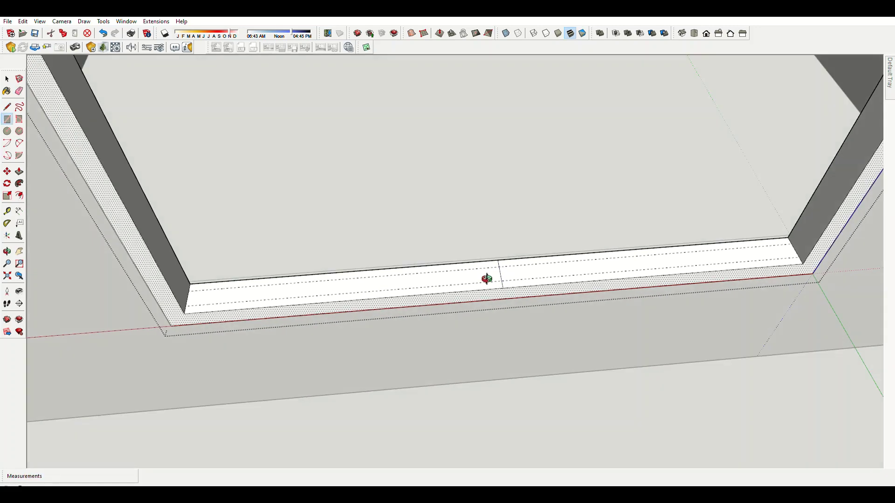
middle_drag(485, 280, 449, 253)
scroll(396, 236, up, 3)
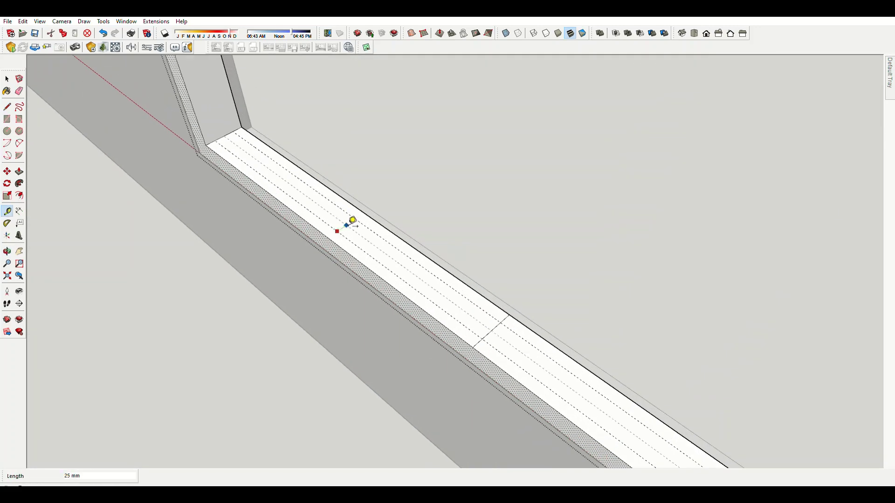
middle_drag(225, 136, 523, 299)
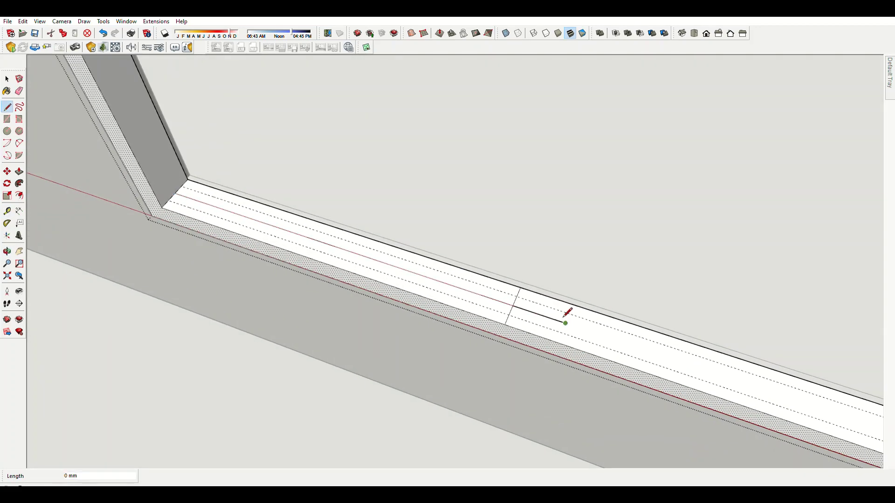
key(e)
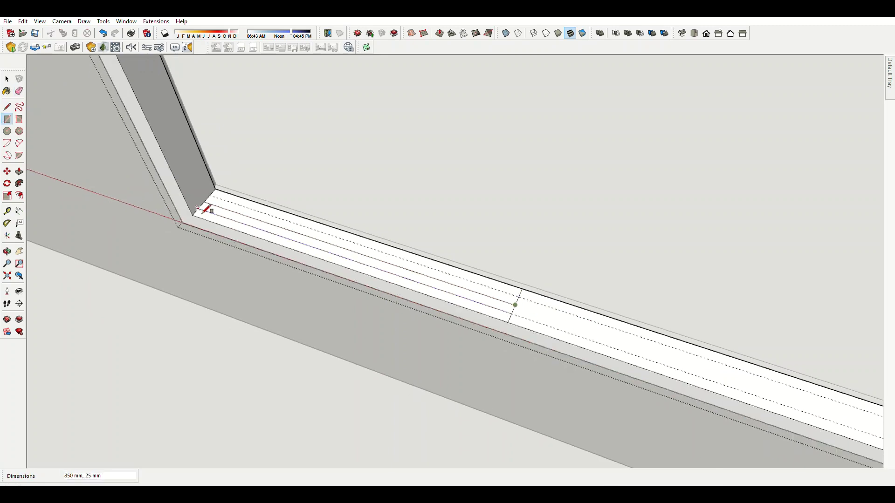
Draw a rectangle on the sill strip and erase stray edges.
click(518, 306)
scroll(513, 313, down, 5)
scroll(769, 233, up, 5)
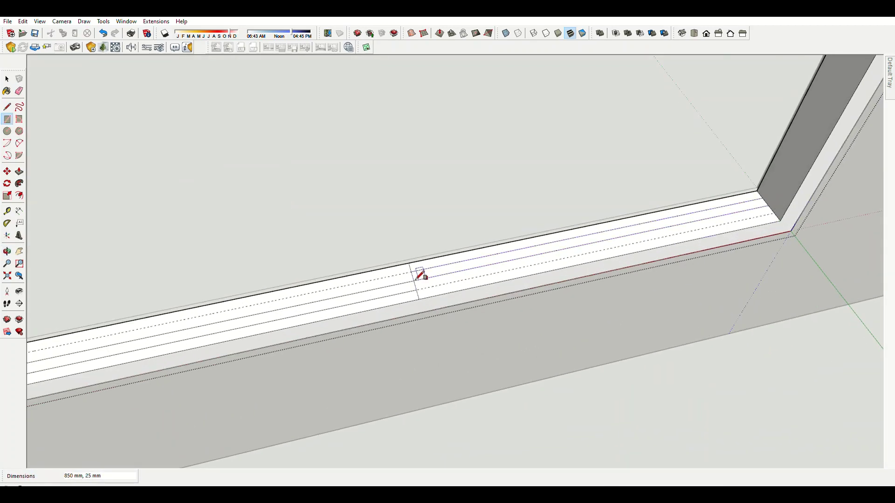
scroll(421, 275, up, 2)
key(e)
scroll(447, 294, down, 3)
Raise the sill strip face 2450 mm so it fills the opening.
key(p)
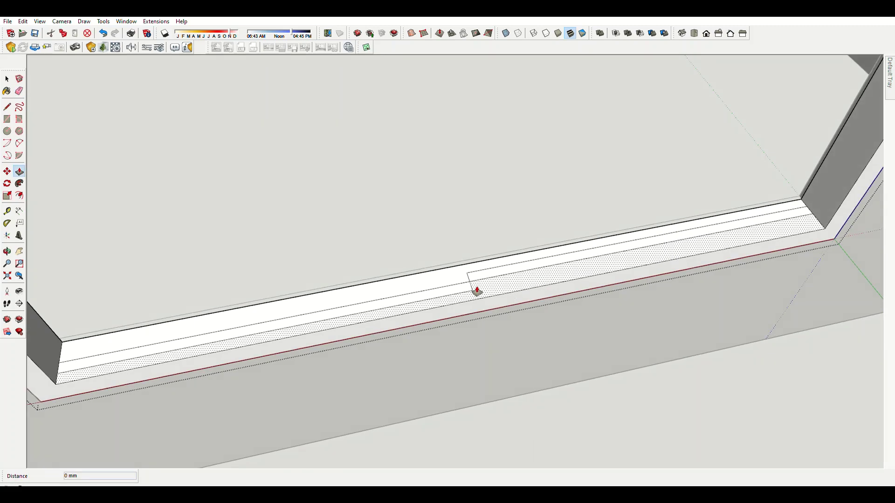
scroll(471, 285, up, 3)
scroll(474, 283, down, 2)
scroll(519, 274, up, 1)
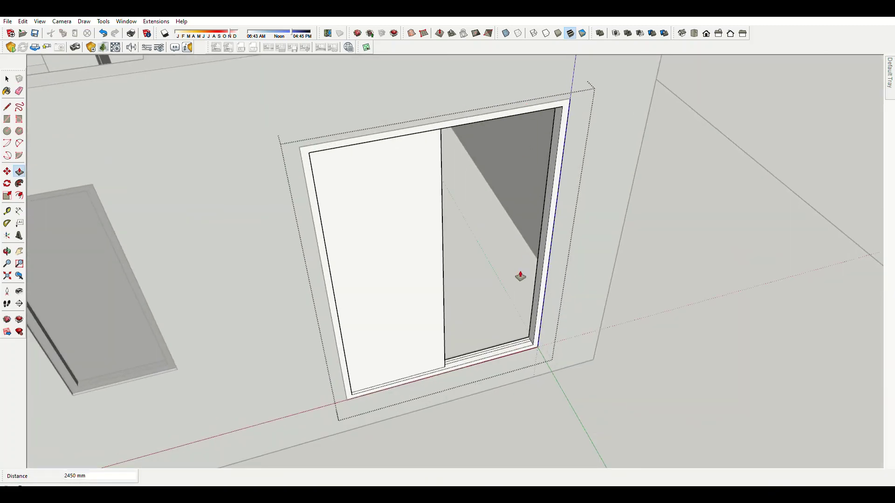
scroll(513, 354, up, 3)
scroll(517, 356, up, 1)
click(517, 355)
scroll(484, 210, down, 3)
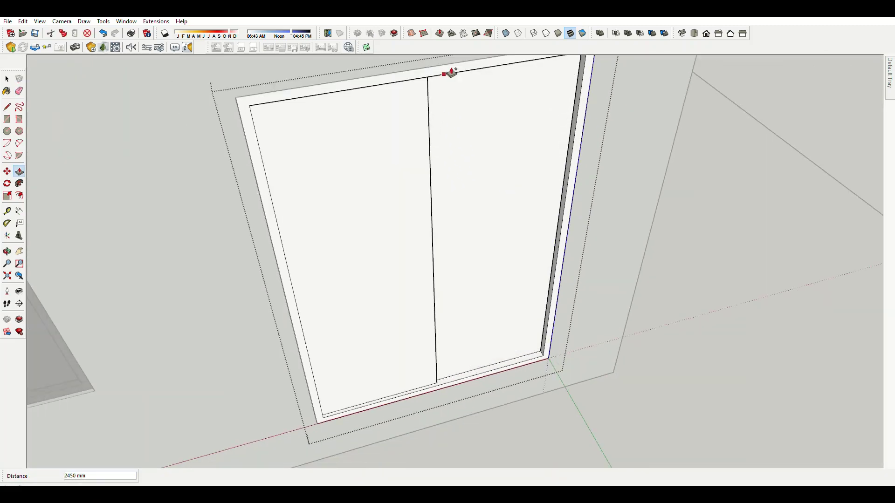
click(449, 74)
scroll(175, 149, down, 3)
scroll(431, 251, up, 2)
key(space)
scroll(420, 247, down, 3)
Paint the new side double door dark grey.
key(b)
click(396, 242)
key(space)
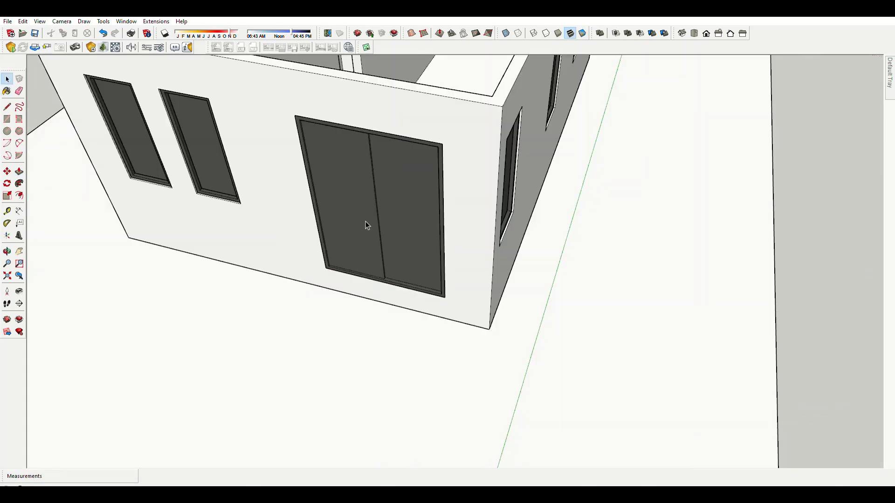
scroll(359, 224, up, 4)
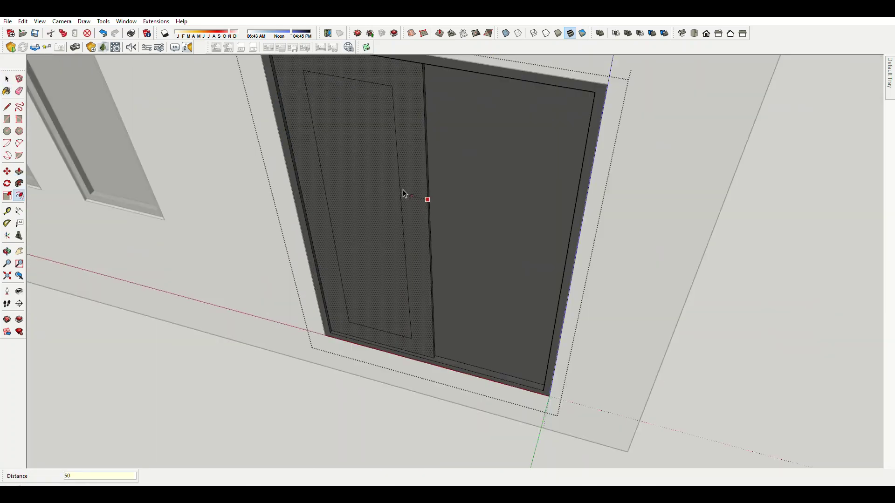
scroll(466, 219, down, 3)
scroll(574, 253, up, 3)
Offset 25 mm inset borders on the left and right door leaves.
click(575, 253)
scroll(573, 255, down, 2)
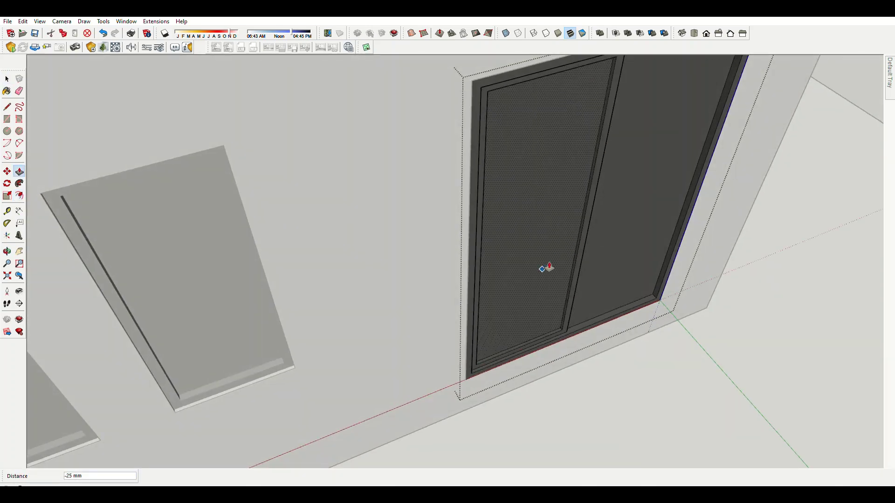
scroll(543, 265, down, 2)
scroll(559, 224, up, 5)
click(622, 196)
text(5)
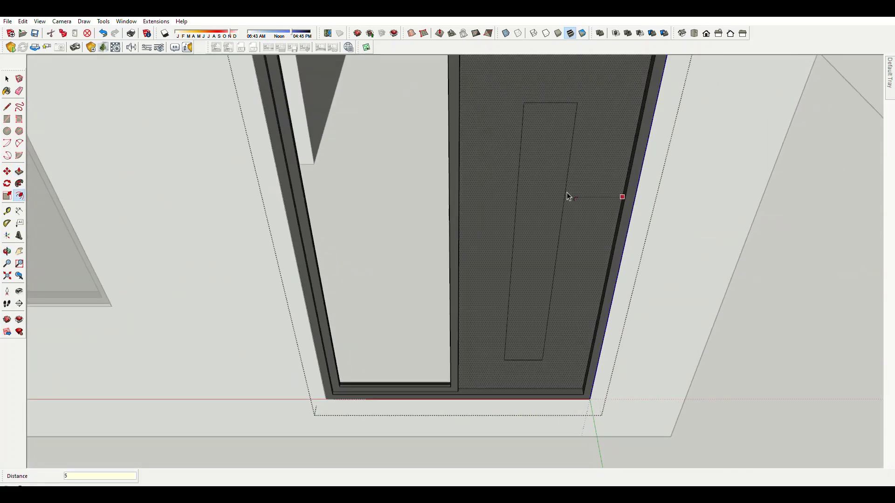
text(25)
key(Return)
Push the right leaf's centre panel through to reveal the interior.
key(p)
double_click(551, 237)
scroll(541, 235, down, 2)
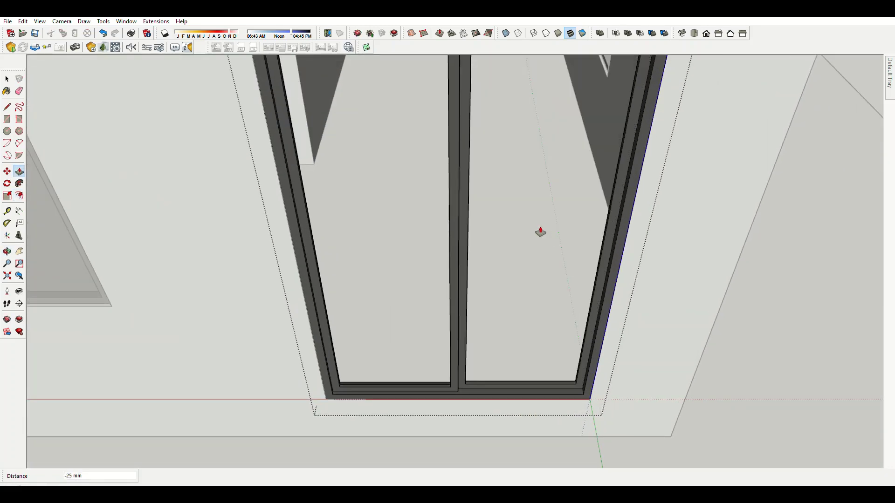
scroll(539, 234, down, 3)
scroll(464, 285, up, 1)
scroll(373, 307, up, 2)
scroll(467, 110, up, 3)
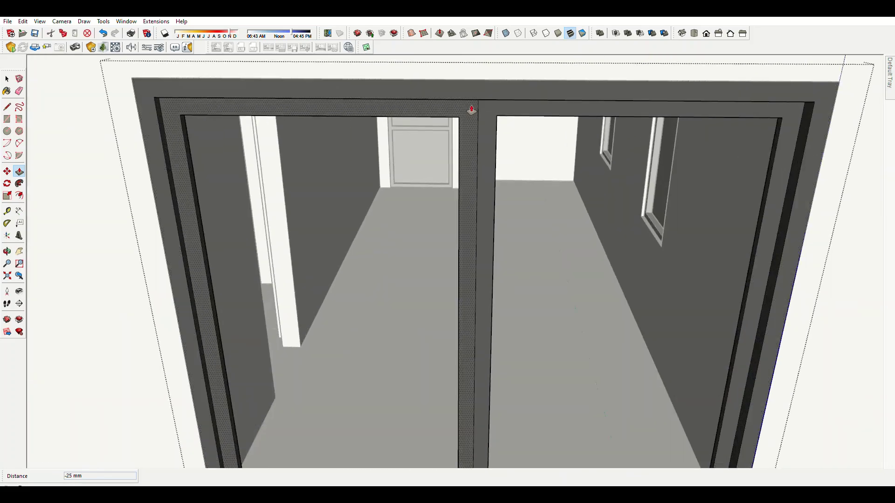
scroll(491, 112, up, 2)
scroll(376, 96, down, 2)
scroll(470, 117, up, 2)
Draw lines on the door head and select the top frame bar.
key(l)
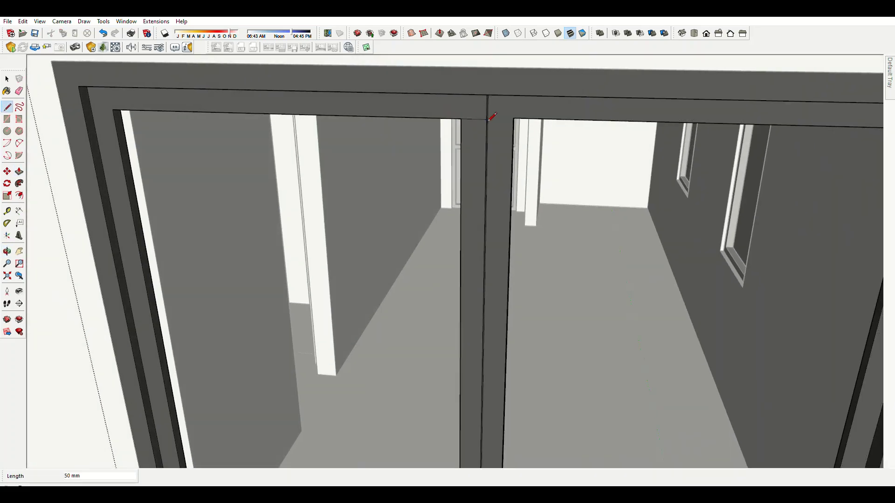
scroll(491, 117, down, 2)
scroll(219, 105, up, 2)
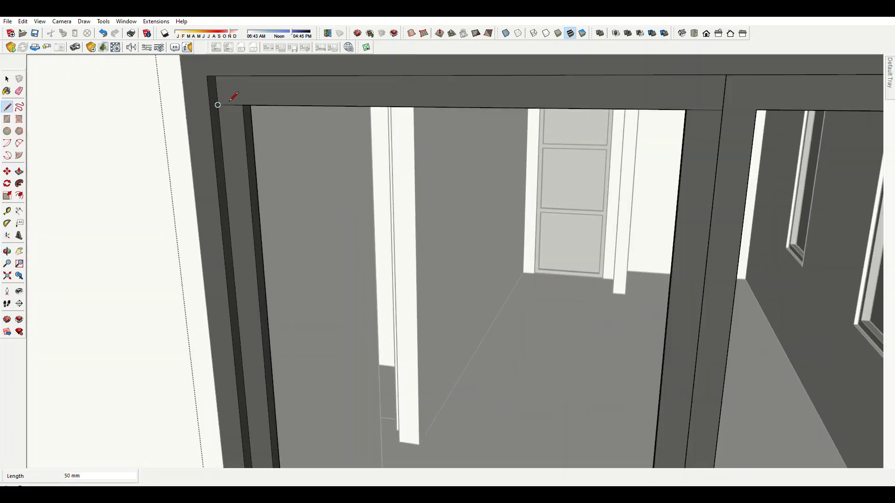
scroll(230, 95, down, 1)
key(space)
click(359, 102)
click(557, 108)
scroll(553, 105, down, 3)
Copy the frame bar down the left leaf and array it into evenly spaced bars with /2 and /3.
scroll(543, 201, down, 2)
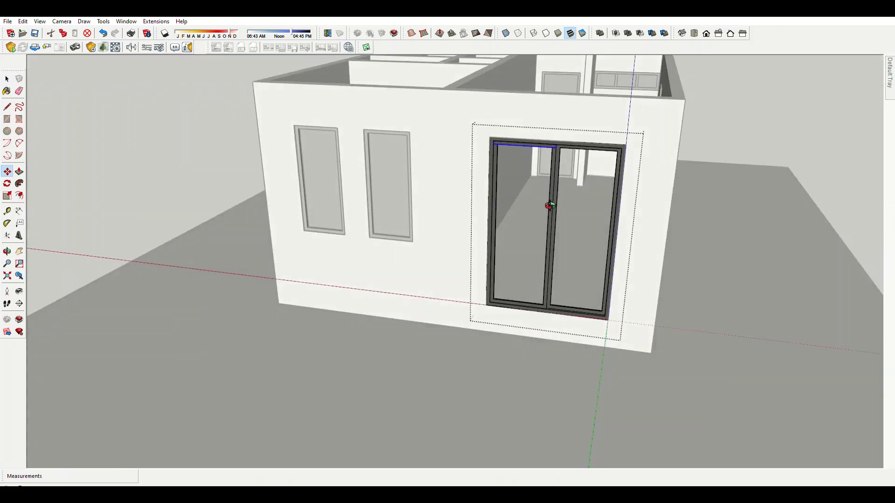
scroll(549, 319, up, 3)
scroll(561, 339, up, 2)
click(559, 340)
scroll(555, 333, down, 5)
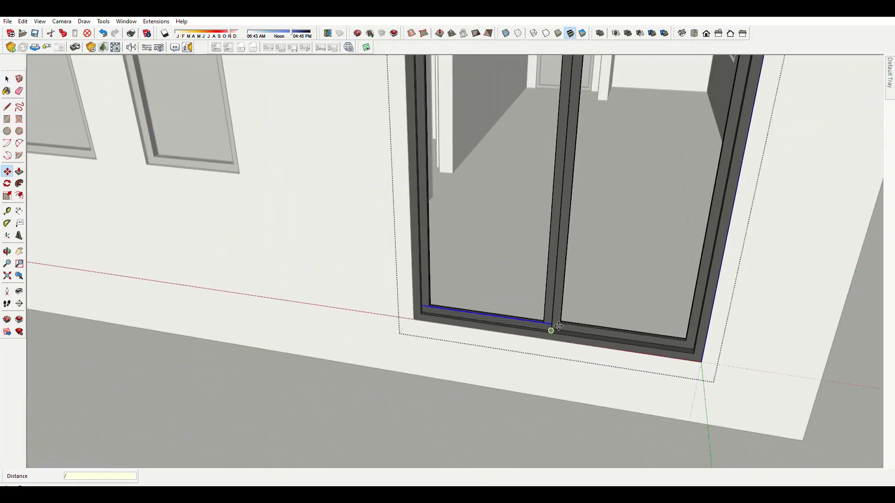
text(/2)
key(Return)
text(/3)
middle_drag(550, 326, 677, 353)
scroll(677, 352, up, 3)
scroll(635, 154, down, 1)
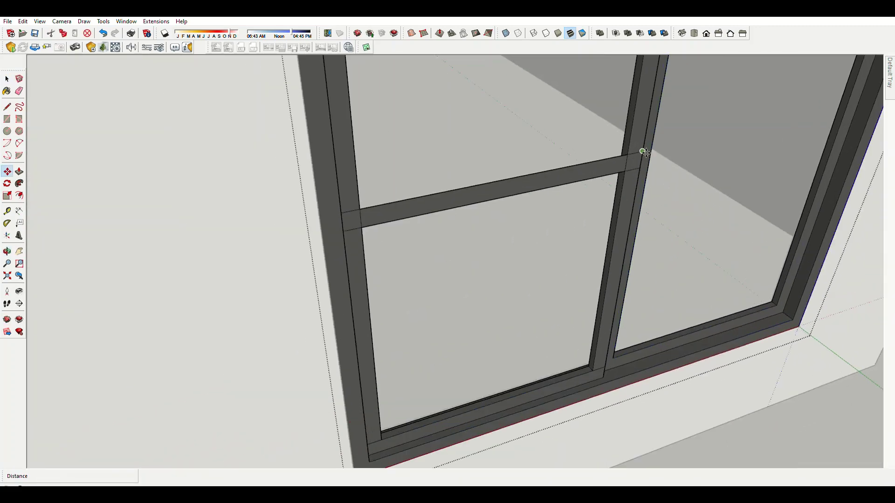
scroll(651, 167, up, 3)
Push/Pull the left leaf's middle glazing bar out 25 mm into a raised bar.
key(p)
drag(636, 176, 635, 148)
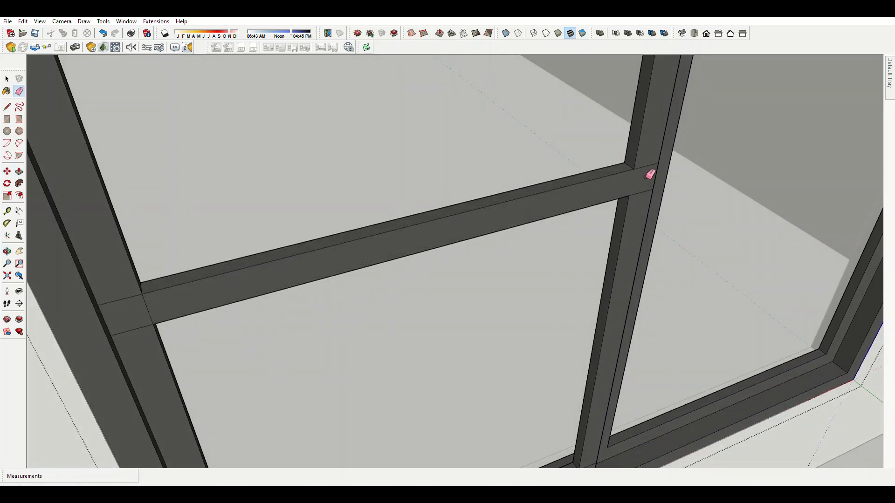
scroll(611, 158, down, 2)
scroll(544, 300, down, 3)
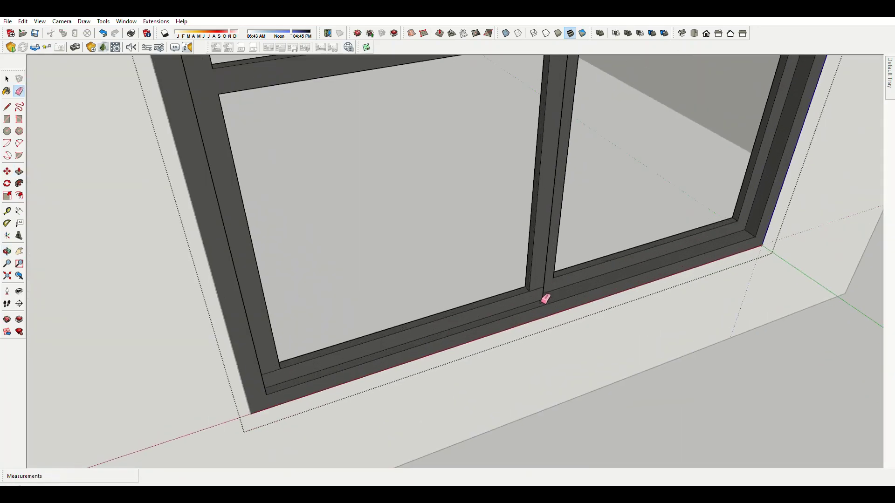
scroll(529, 290, down, 1)
scroll(266, 344, up, 2)
scroll(346, 393, down, 2)
scroll(403, 180, up, 3)
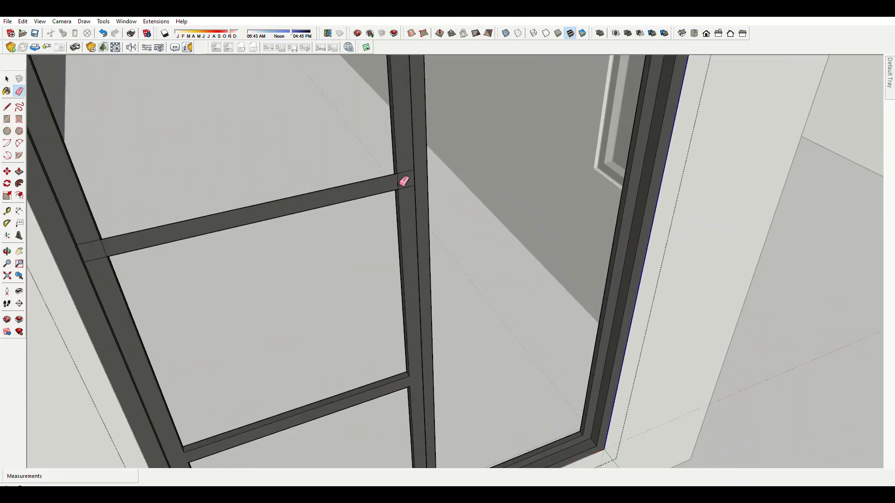
scroll(452, 189, up, 2)
scroll(438, 195, up, 2)
key(p)
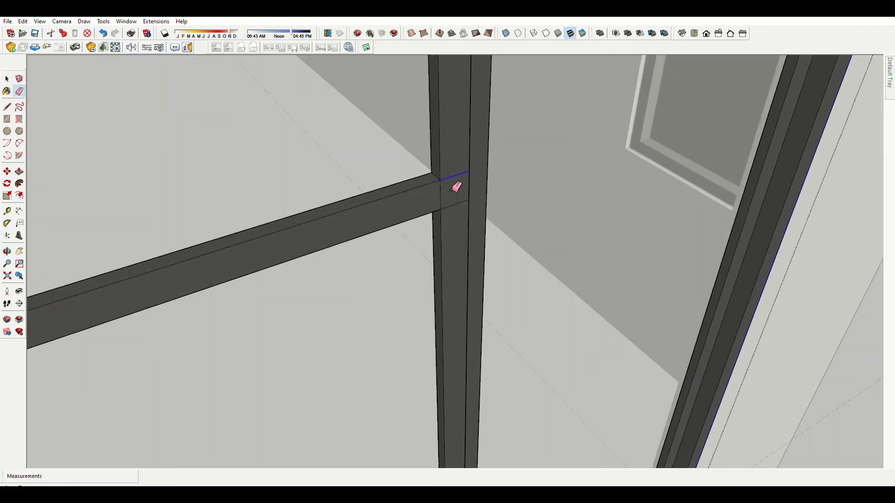
scroll(466, 182, down, 3)
scroll(270, 248, up, 1)
scroll(275, 244, up, 1)
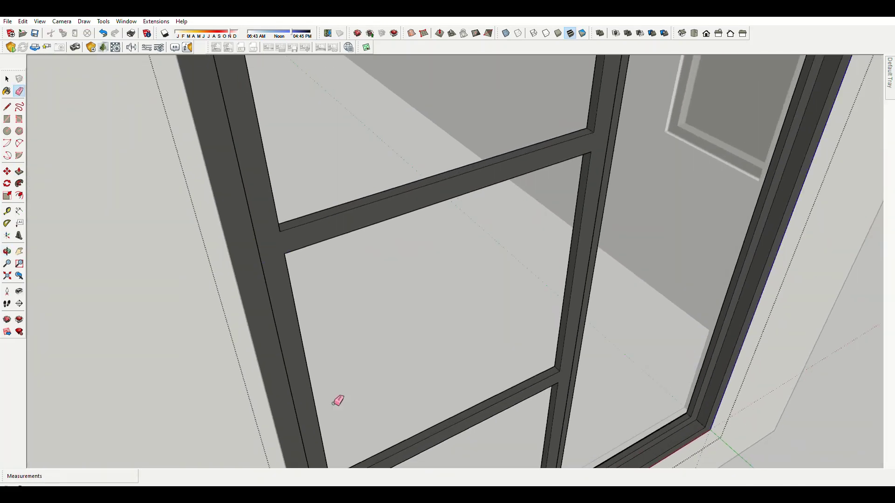
scroll(421, 282, down, 5)
scroll(428, 241, up, 3)
scroll(423, 206, down, 1)
scroll(122, 233, up, 2)
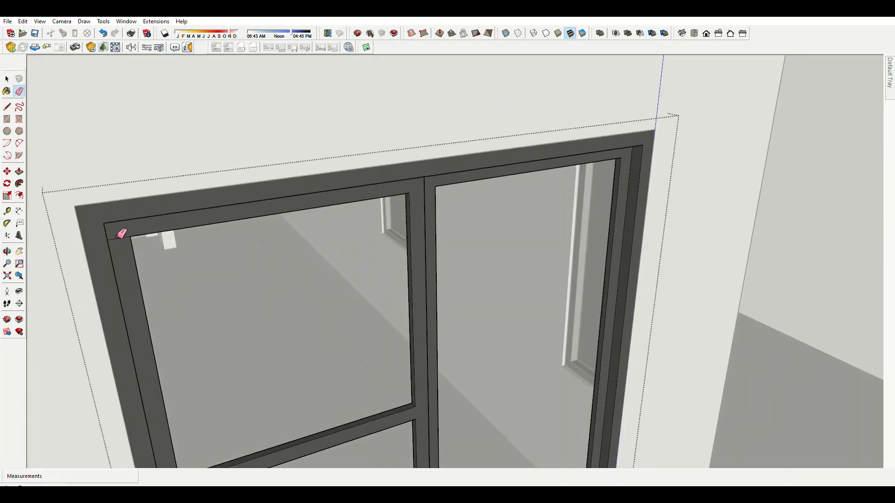
scroll(309, 289, down, 3)
scroll(230, 344, down, 2)
scroll(230, 369, up, 3)
scroll(238, 375, up, 3)
Copy the bottom rail to the right leaf's top and add two more evenly spaced rails.
key(space)
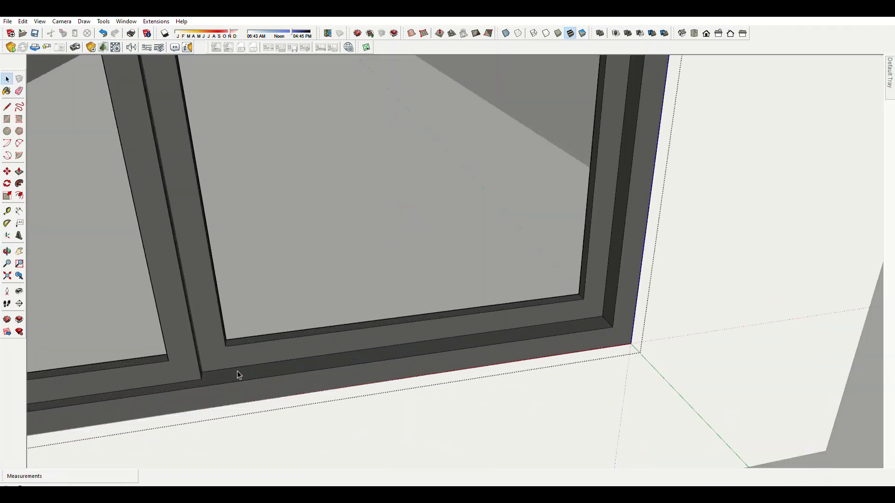
scroll(239, 376, up, 1)
key(l)
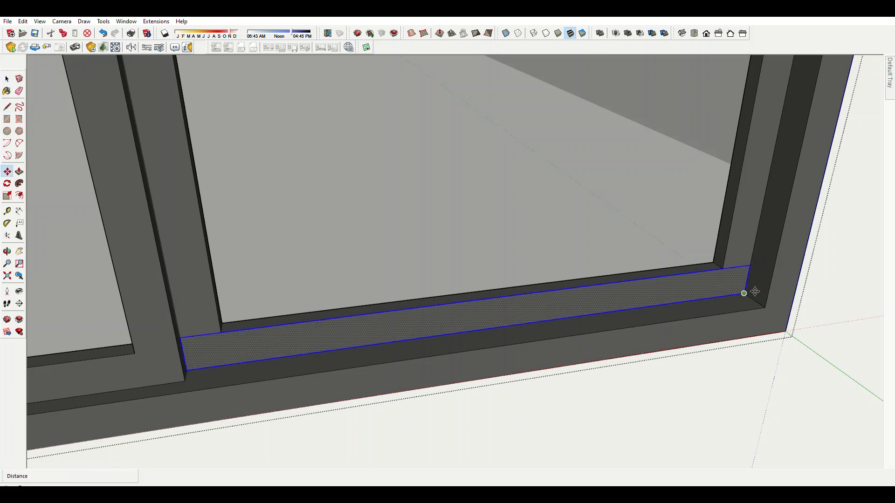
click(768, 268)
scroll(703, 351, down, 3)
scroll(706, 303, down, 2)
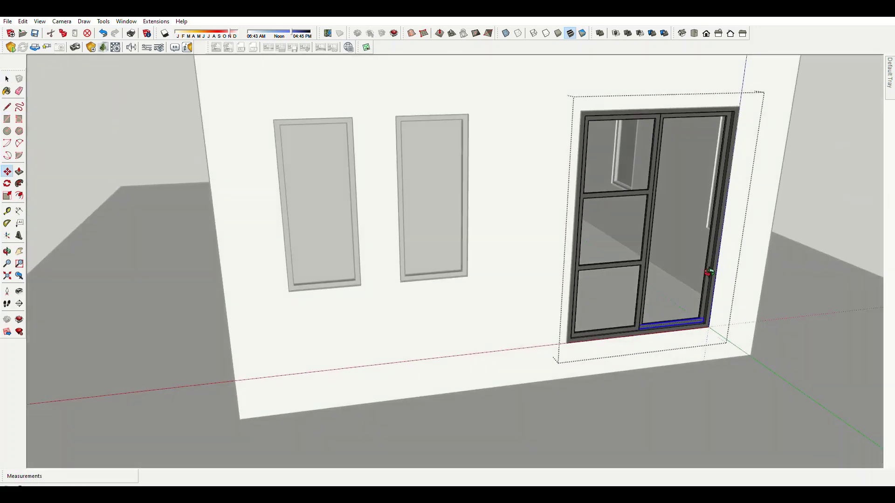
scroll(738, 120, up, 4)
scroll(737, 120, up, 2)
scroll(738, 120, up, 2)
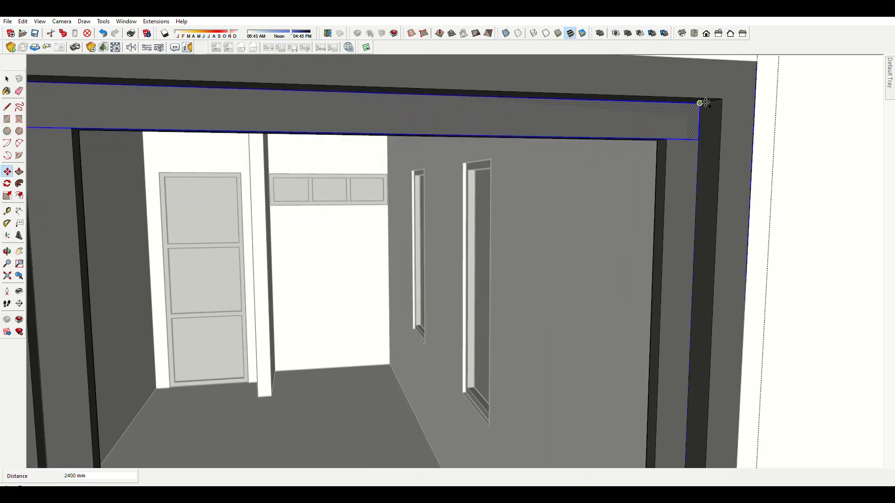
scroll(642, 124, down, 3)
click(642, 124)
key(Return)
scroll(634, 182, down, 3)
scroll(666, 290, up, 4)
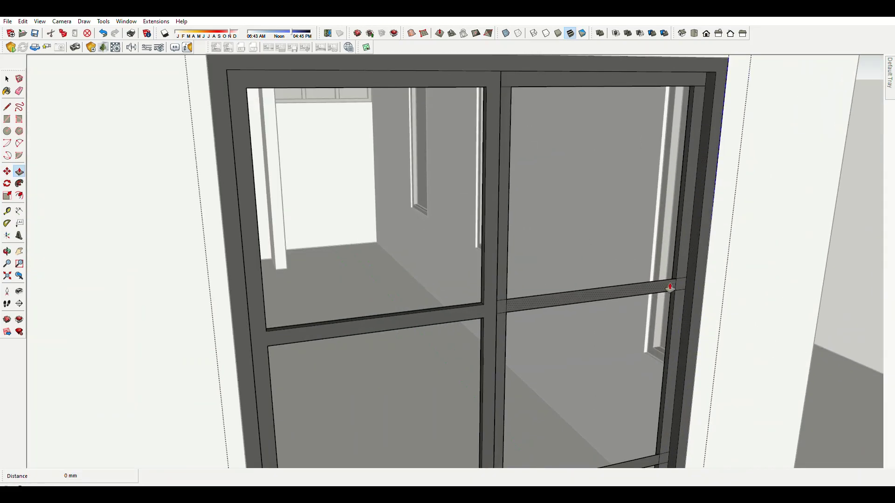
scroll(691, 260, up, 3)
Push/Pull the right leaf's lower rail out into a raised 3D bar.
key(p)
scroll(709, 287, down, 3)
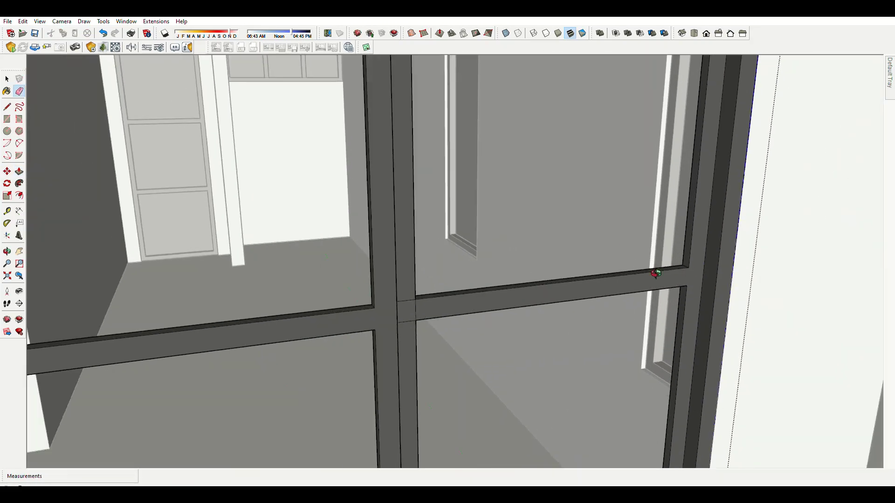
middle_drag(654, 272, 250, 304)
scroll(201, 278, up, 4)
scroll(192, 246, down, 4)
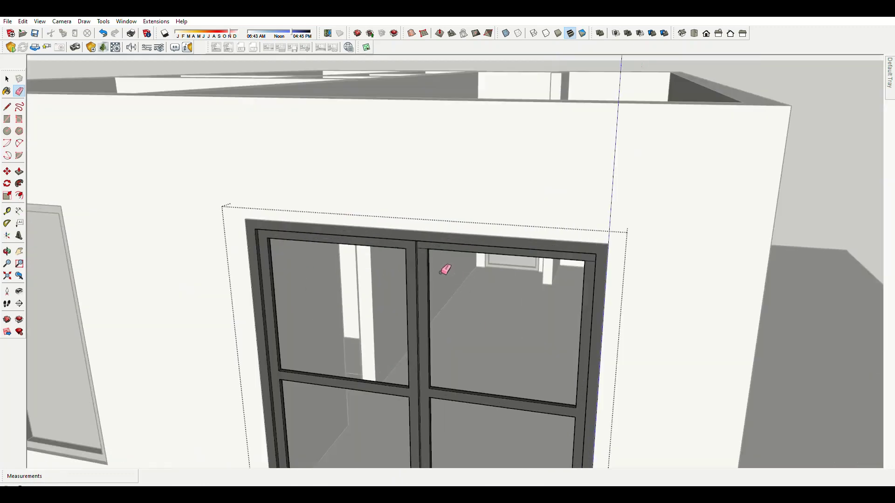
scroll(423, 224, up, 3)
scroll(800, 253, down, 3)
scroll(649, 300, up, 2)
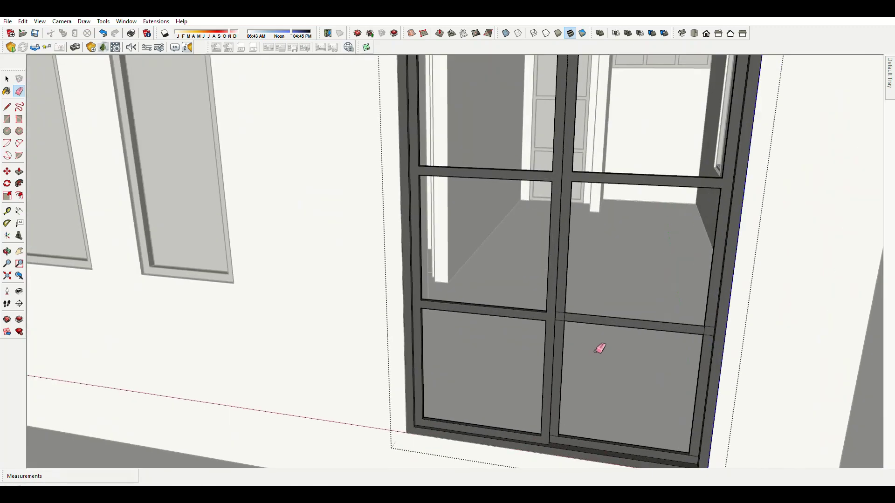
middle_drag(597, 346, 436, 390)
key(p)
scroll(435, 389, up, 4)
scroll(417, 384, down, 1)
Erase the stray edges left around the new glazing bars.
key(e)
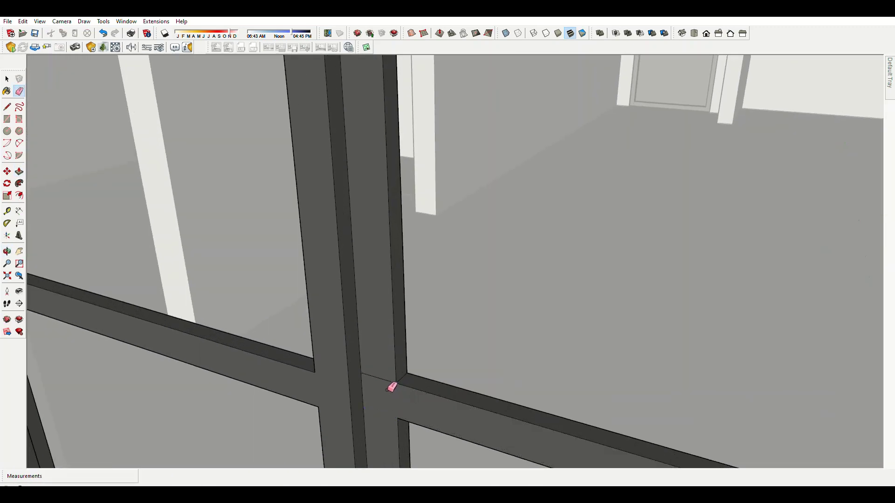
scroll(394, 386, down, 3)
scroll(428, 240, up, 2)
scroll(713, 337, up, 3)
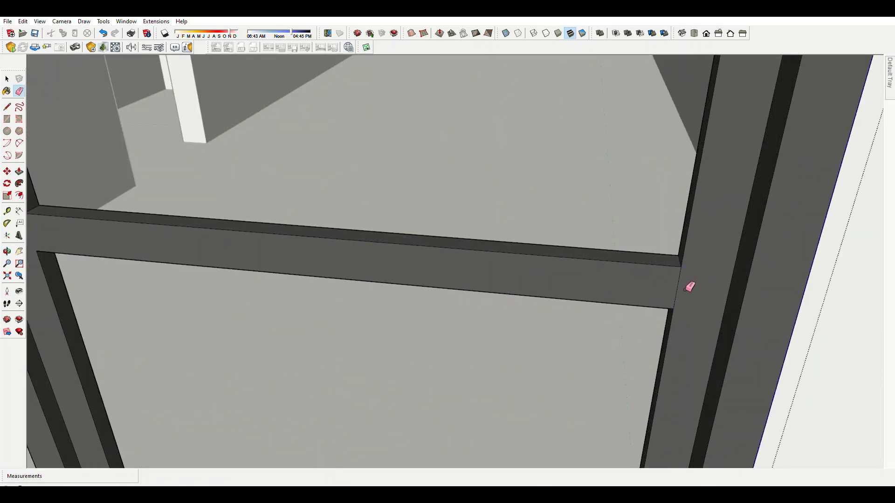
scroll(690, 286, down, 3)
scroll(575, 381, up, 2)
scroll(333, 349, up, 2)
key(d)
scroll(342, 329, up, 2)
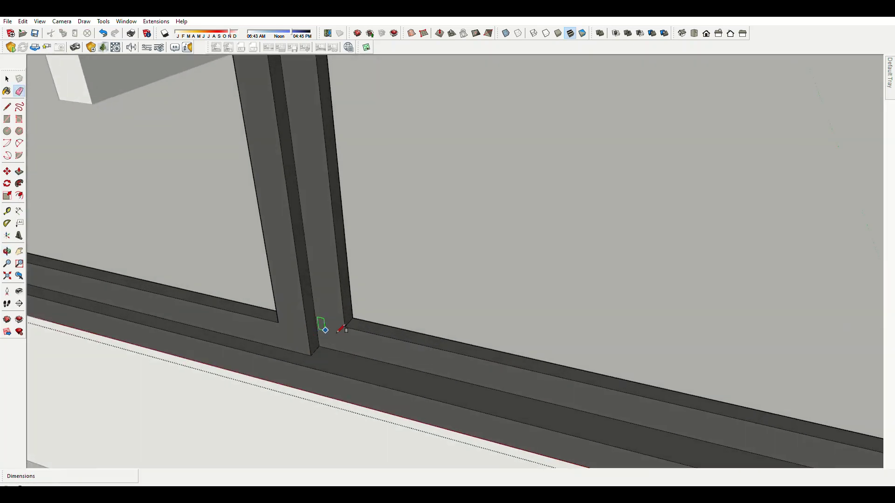
scroll(341, 329, down, 2)
scroll(350, 326, down, 3)
mouse_move(349, 327)
middle_down()
mouse_move(503, 303)
mouse_move(750, 180)
middle_up()
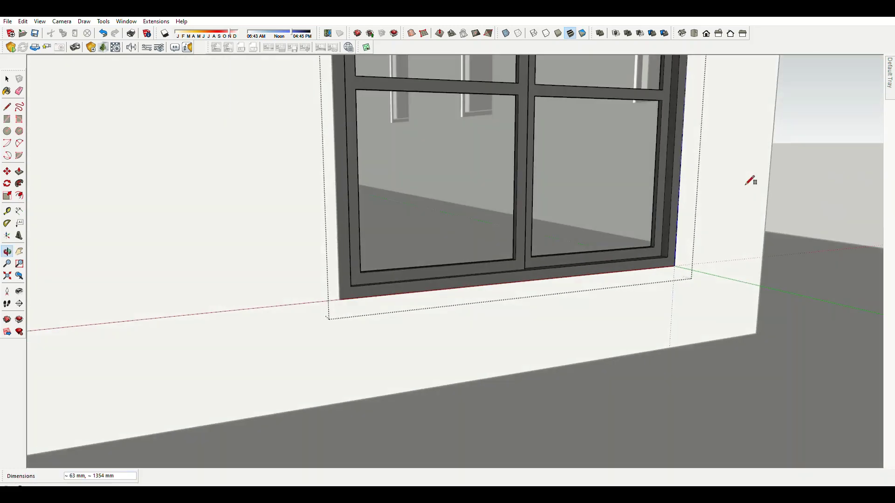
Select the dark glass panes in the door sash.
scroll(659, 134, up, 3)
scroll(643, 144, up, 2)
key(space)
scroll(631, 136, up, 3)
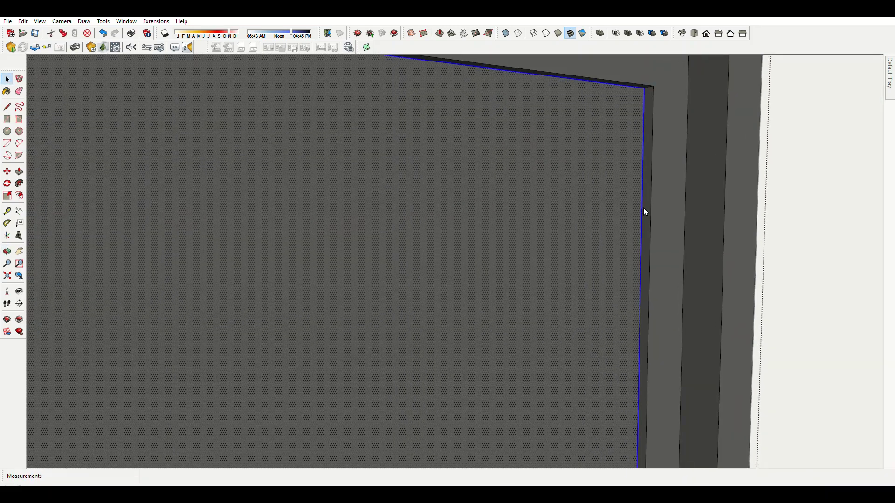
scroll(526, 123, down, 1)
scroll(557, 202, down, 3)
scroll(557, 394, up, 2)
scroll(577, 323, up, 2)
key(m)
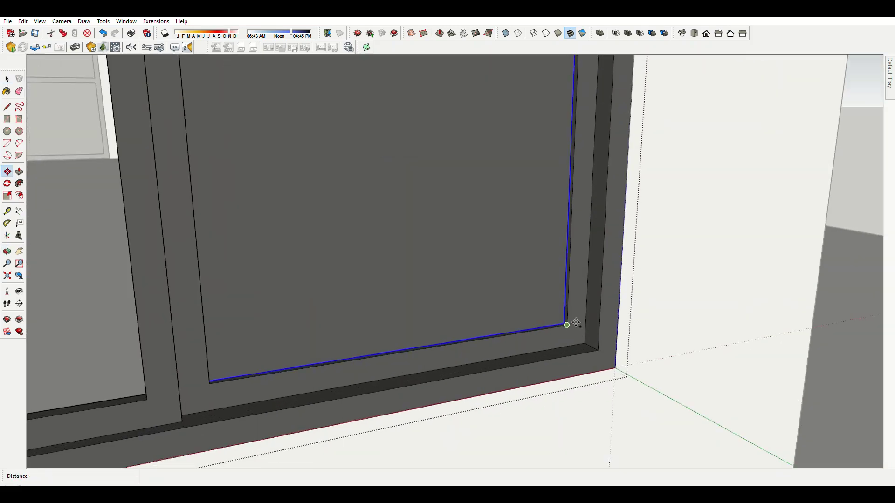
scroll(577, 323, down, 3)
scroll(355, 366, up, 3)
key(space)
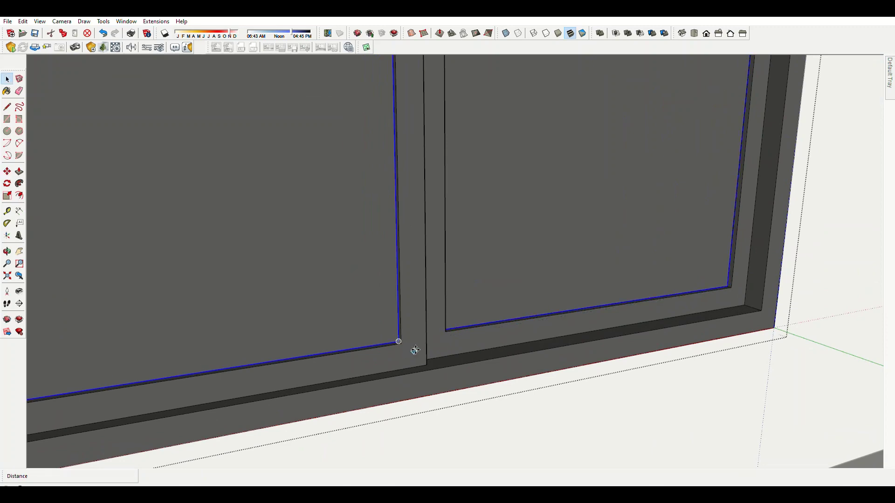
Copy the panes 800 mm across from the sash corner, repeated x2.
click(410, 343)
scroll(414, 364, down, 3)
scroll(410, 206, up, 4)
scroll(433, 238, up, 2)
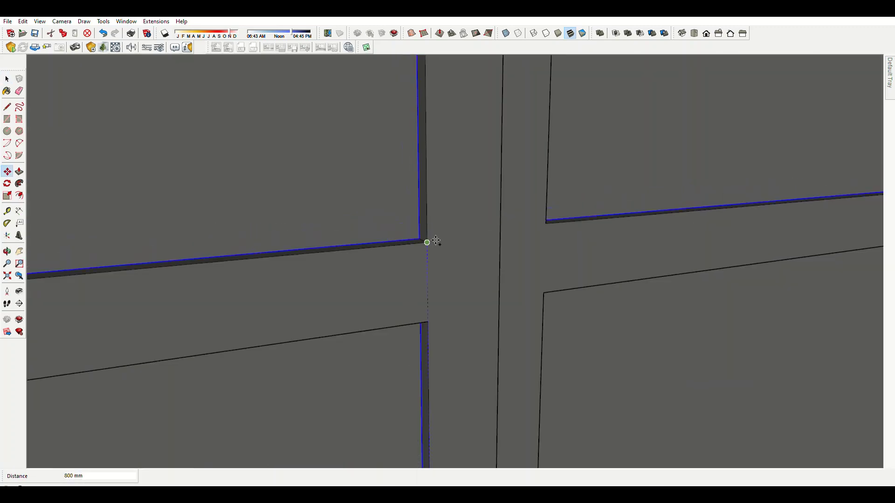
key(Return)
scroll(426, 244, down, 3)
scroll(472, 272, down, 4)
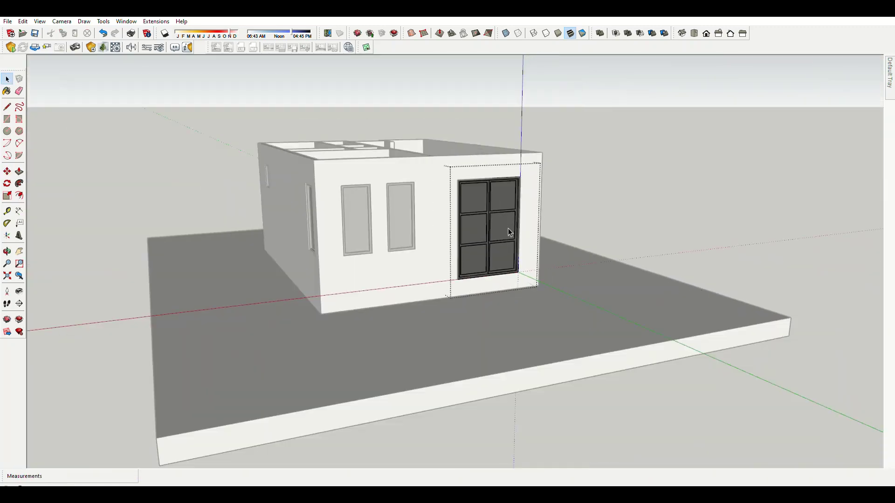
middle_drag(510, 228, 460, 337)
scroll(459, 279, up, 3)
middle_drag(456, 224, 466, 219)
Move the door frame 25 mm from its corner.
scroll(536, 226, up, 5)
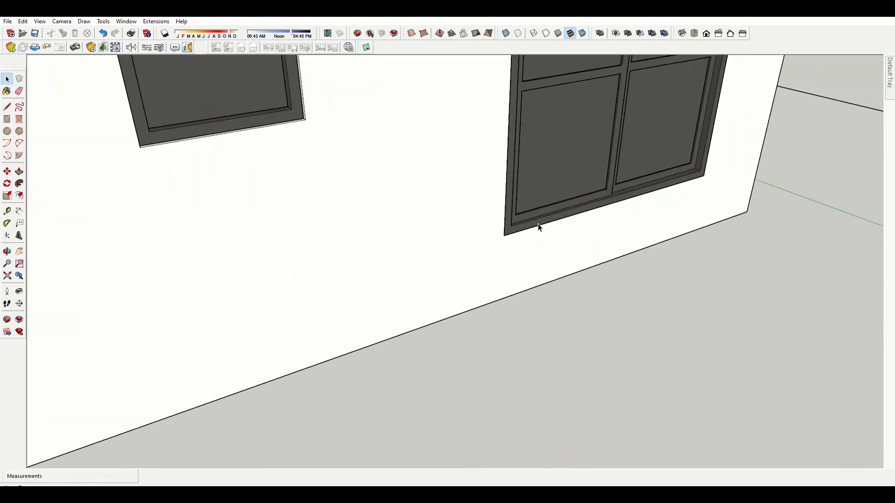
key(t)
key(m)
scroll(709, 187, up, 3)
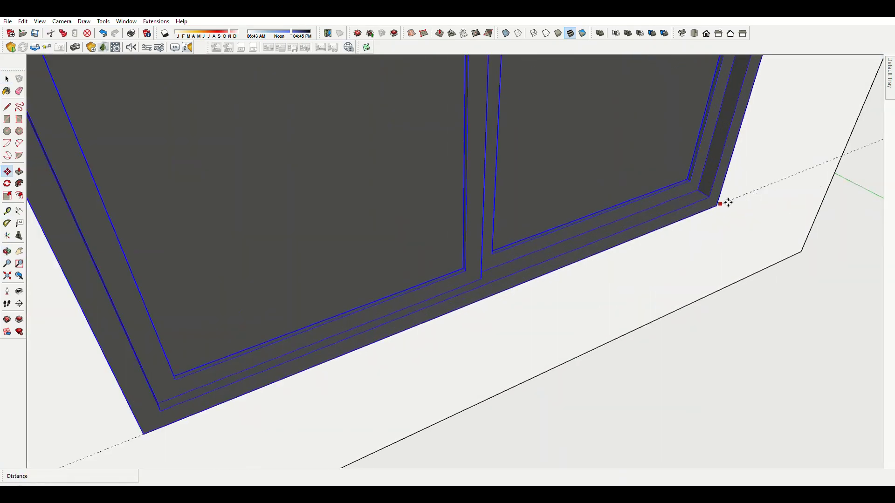
click(713, 201)
scroll(668, 158, down, 3)
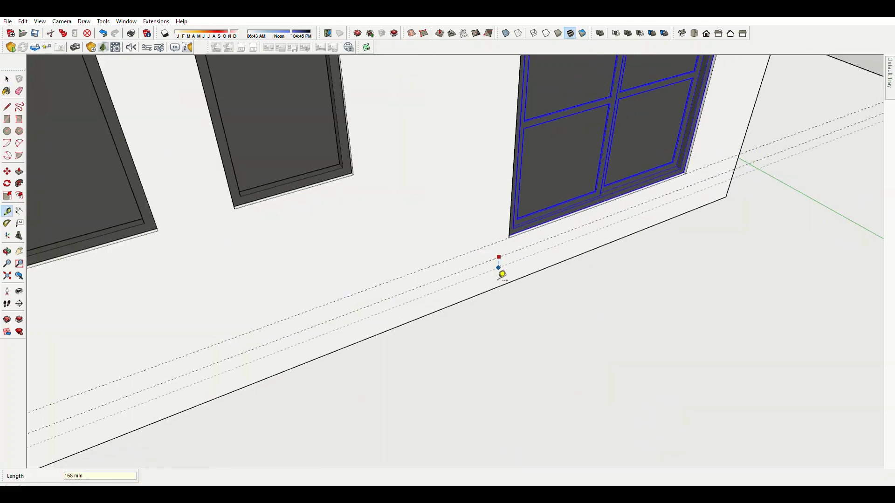
scroll(503, 285, down, 3)
Draw a 300 by 6000 mm rectangle strip at the side wall's base corner.
key(r)
click(652, 211)
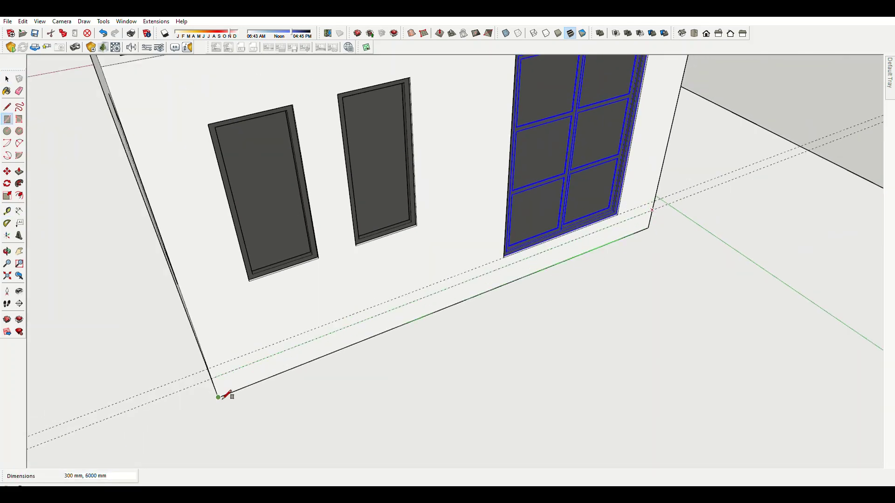
key(Return)
scroll(465, 299, down, 5)
scroll(471, 326, down, 3)
mouse_move(471, 326)
middle_down()
mouse_move(370, 320)
mouse_move(410, 341)
middle_up()
scroll(410, 341, down, 2)
key(space)
mouse_move(303, 219)
middle_down()
mouse_move(508, 293)
mouse_move(336, 354)
mouse_move(517, 307)
mouse_move(443, 299)
mouse_move(615, 274)
middle_up()
Orbit around the house corner to the rear terrace, abandoning a started line.
scroll(577, 242, up, 5)
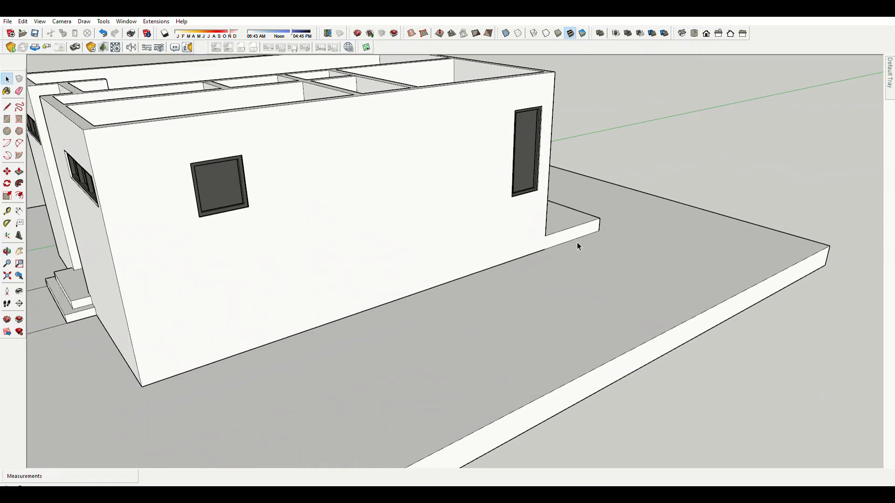
click(545, 236)
mouse_move(144, 372)
middle_down()
mouse_move(279, 362)
mouse_move(375, 380)
middle_up()
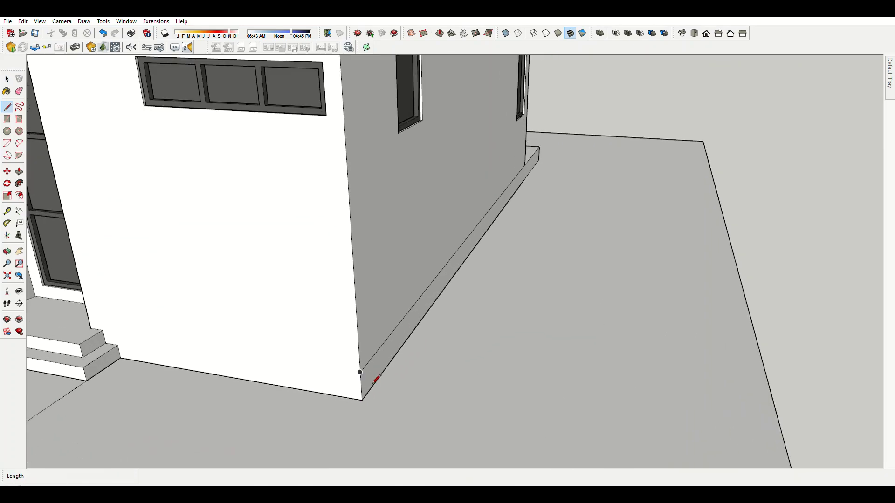
scroll(440, 292, down, 5)
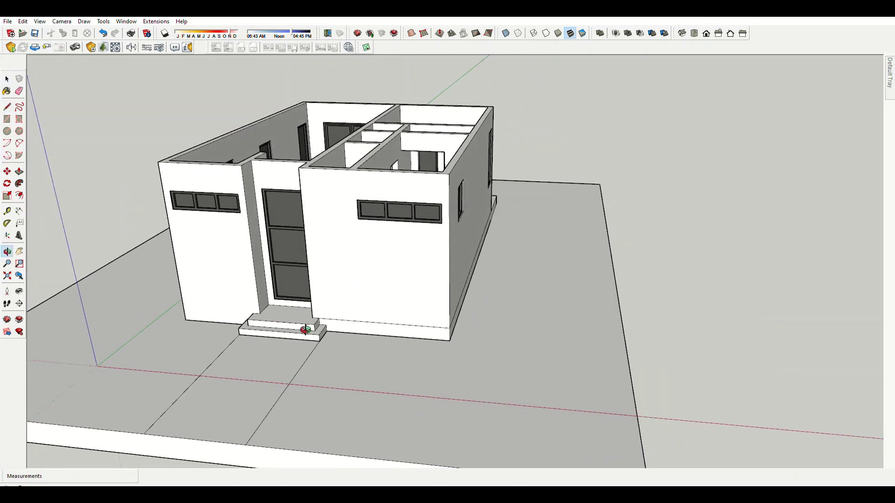
scroll(451, 362, up, 5)
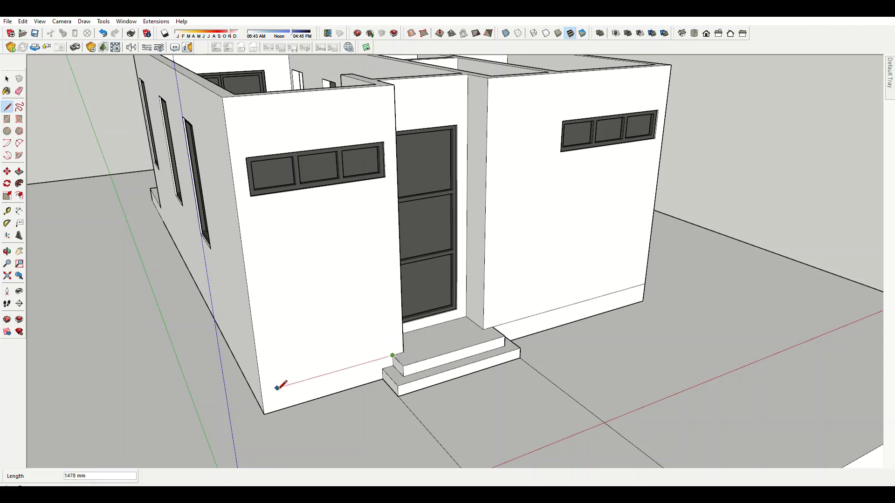
key(space)
scroll(268, 390, down, 5)
mouse_move(268, 391)
middle_down()
mouse_move(560, 230)
mouse_move(193, 231)
mouse_move(547, 259)
middle_up()
scroll(547, 259, up, 3)
Push/Pull the terrace slab face by 300 mm.
key(t)
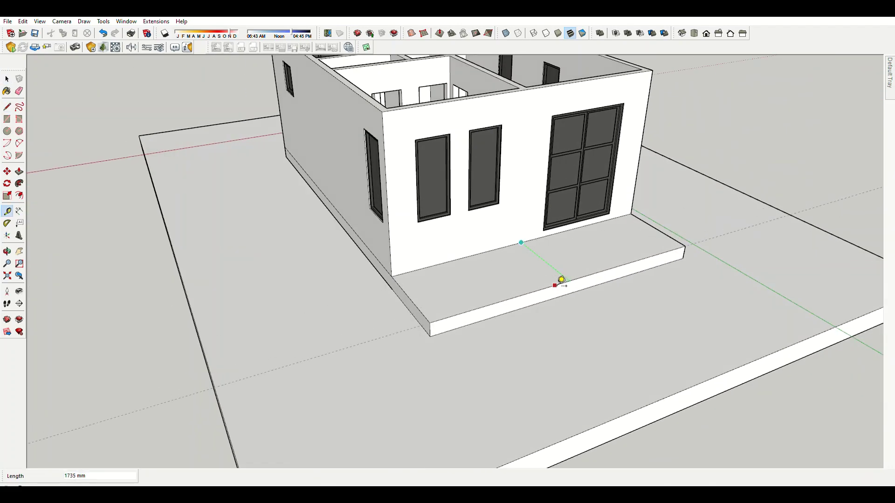
key(p)
click(563, 283)
text(35)
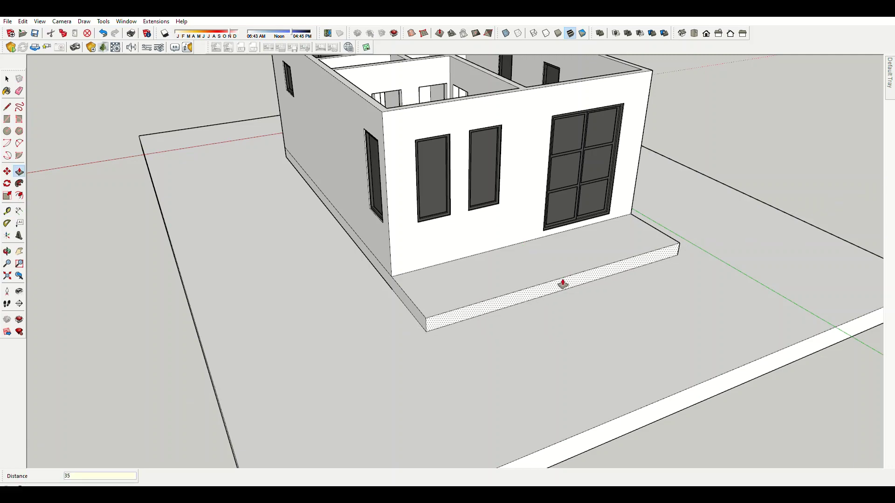
scroll(563, 283, up, 2)
text(300)
key(Return)
scroll(571, 300, down, 1)
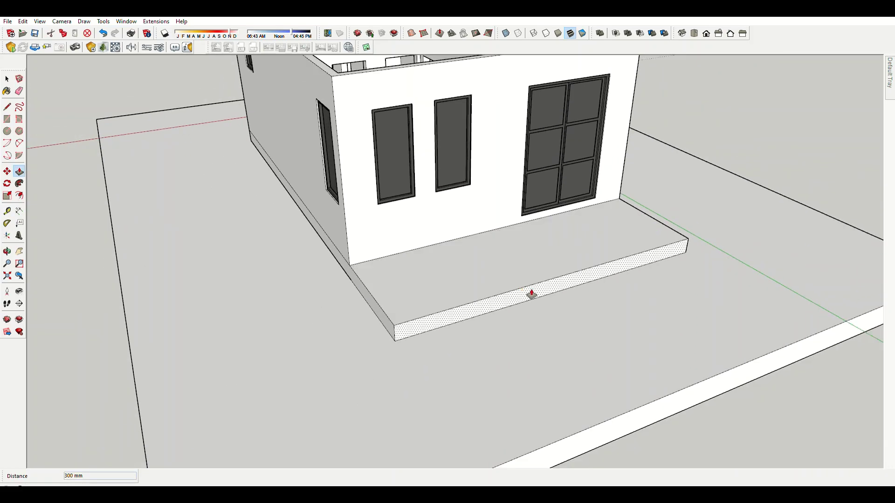
scroll(559, 293, up, 2)
scroll(559, 292, up, 1)
scroll(555, 270, up, 2)
Place a Tape Measure guide along the terrace slab's front edge.
key(t)
click(560, 261)
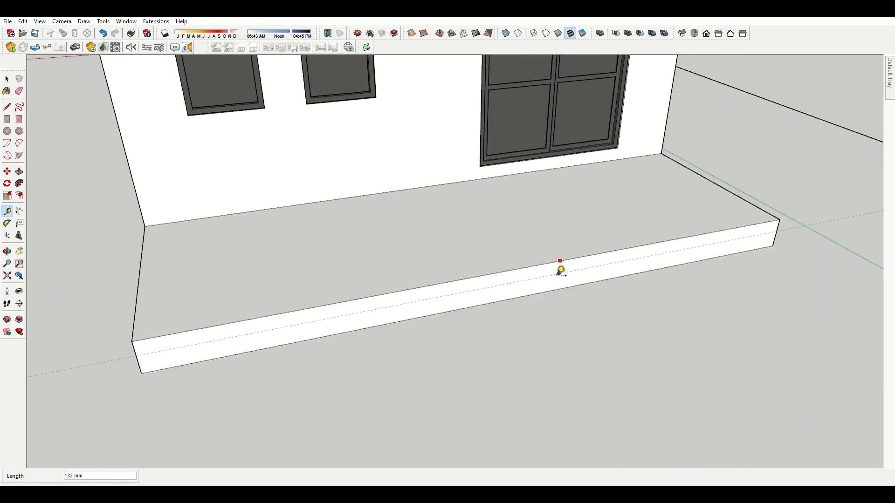
click(774, 233)
click(144, 362)
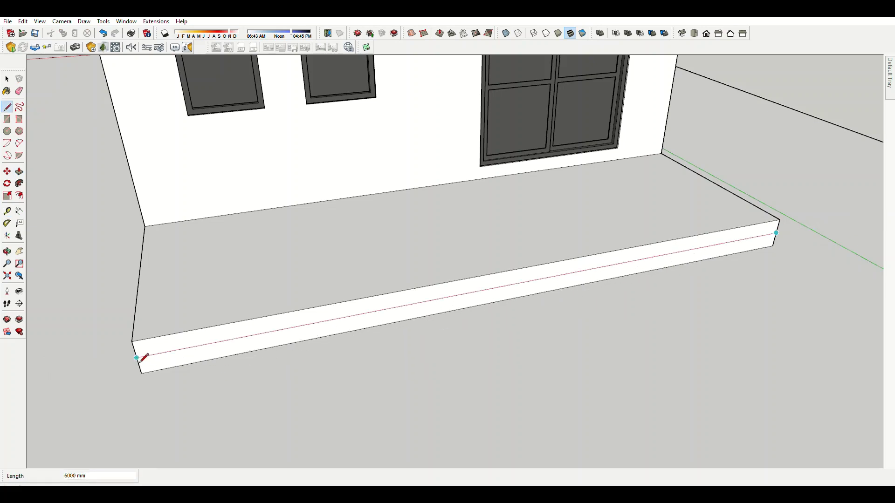
scroll(443, 300, down, 2)
Draw a line from the glass door's corner to the slab's front edge to mark the step area.
key(l)
scroll(588, 183, up, 3)
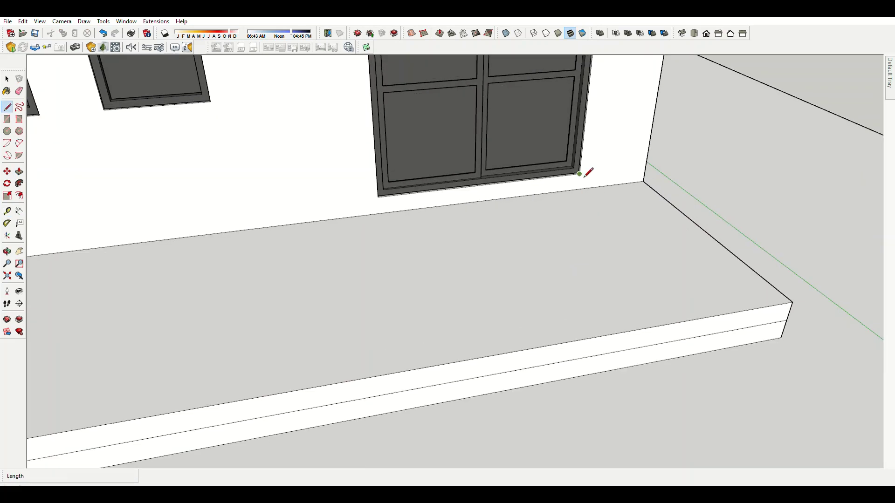
scroll(586, 175, up, 2)
scroll(599, 169, up, 2)
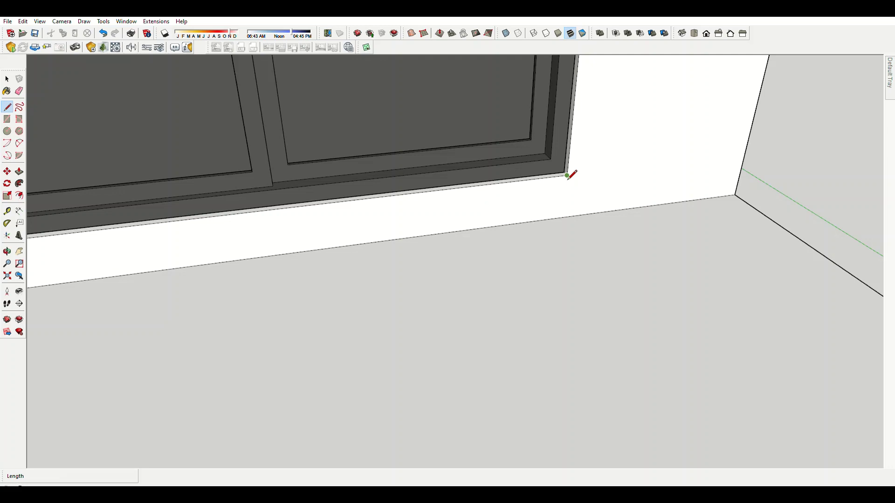
click(564, 217)
scroll(564, 218, down, 3)
click(752, 404)
scroll(718, 347, down, 2)
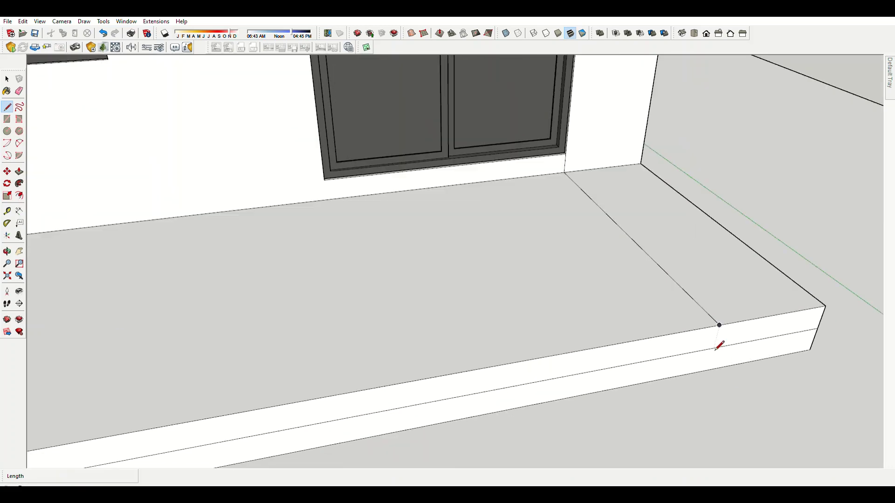
click(707, 343)
scroll(668, 333, down, 2)
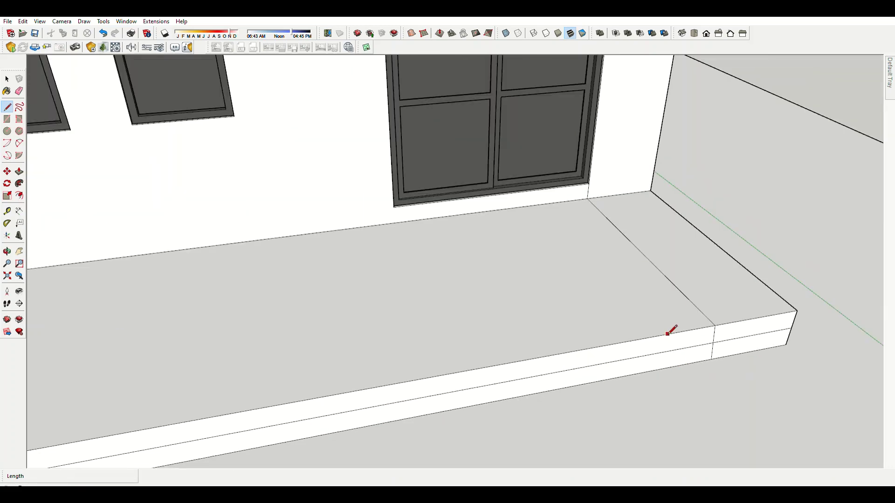
Push/Pull the marked front face section outward into a lower step.
click(682, 292)
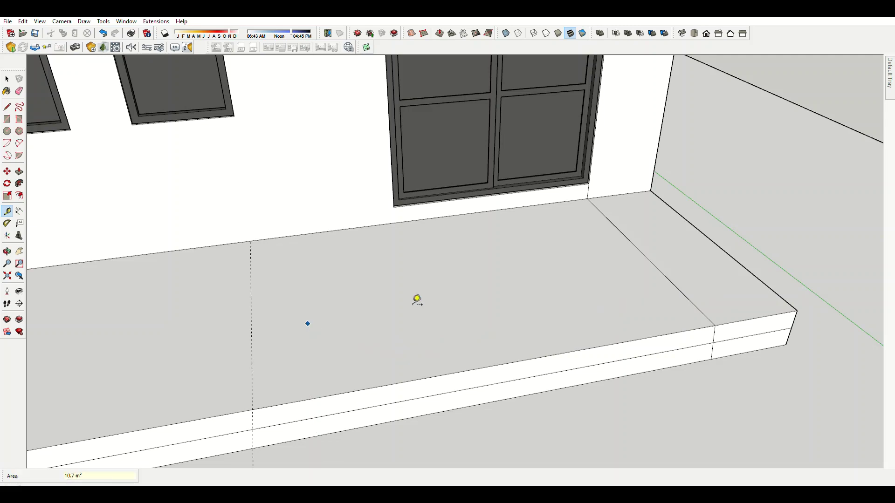
middle_drag(417, 300, 429, 358)
key(space)
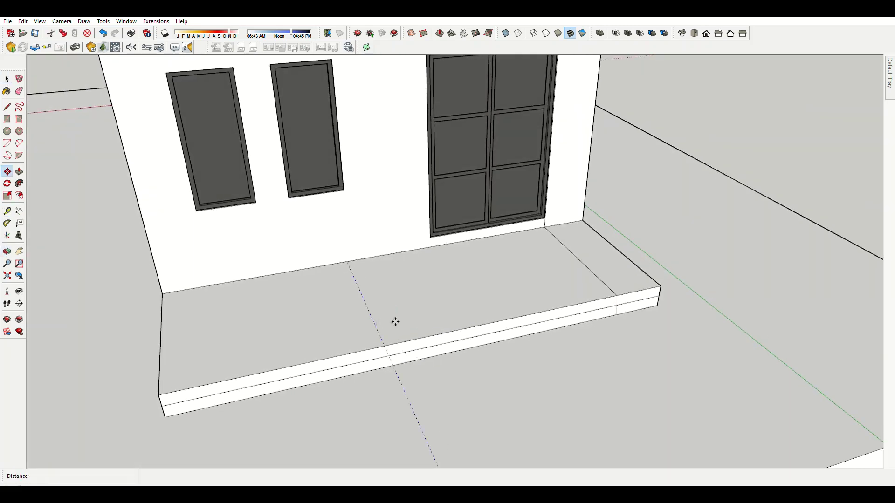
text(500)
key(space)
scroll(586, 302, up, 3)
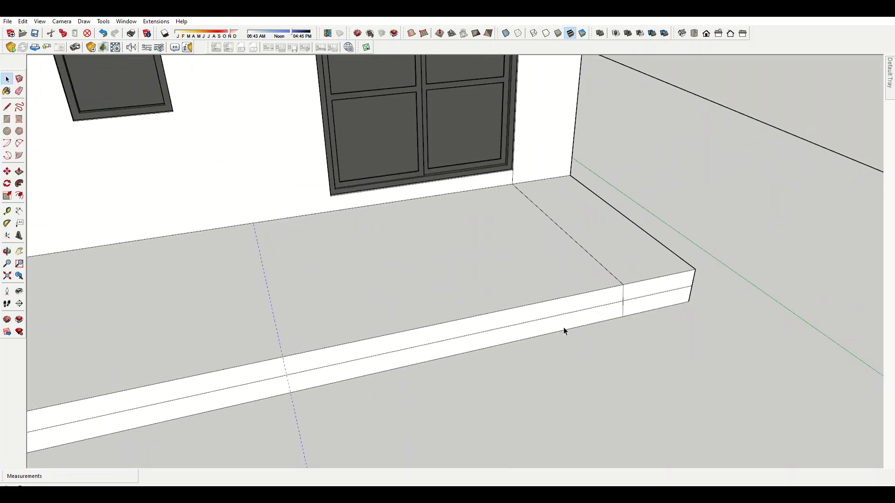
middle_drag(564, 327, 459, 343)
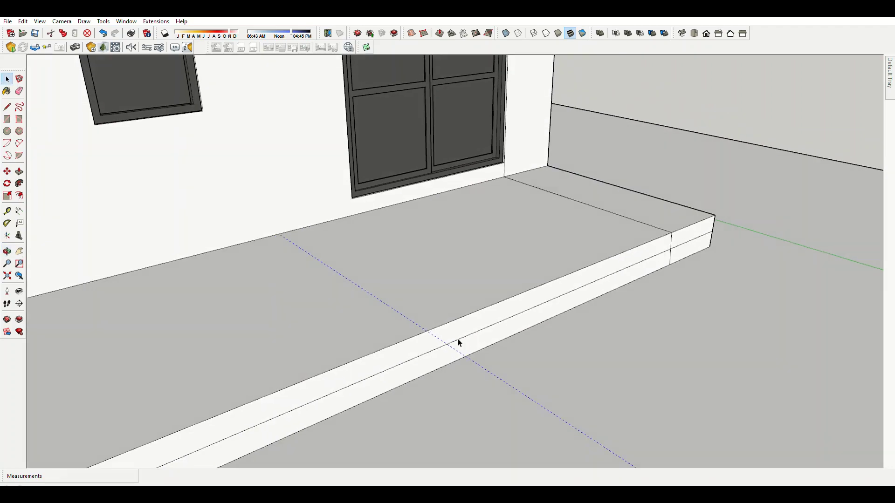
click(488, 354)
mouse_move(605, 374)
middle_down()
mouse_move(529, 356)
mouse_move(536, 280)
middle_up()
Erase the leftover guides around the new step.
key(e)
scroll(536, 280, up, 3)
scroll(486, 296, up, 2)
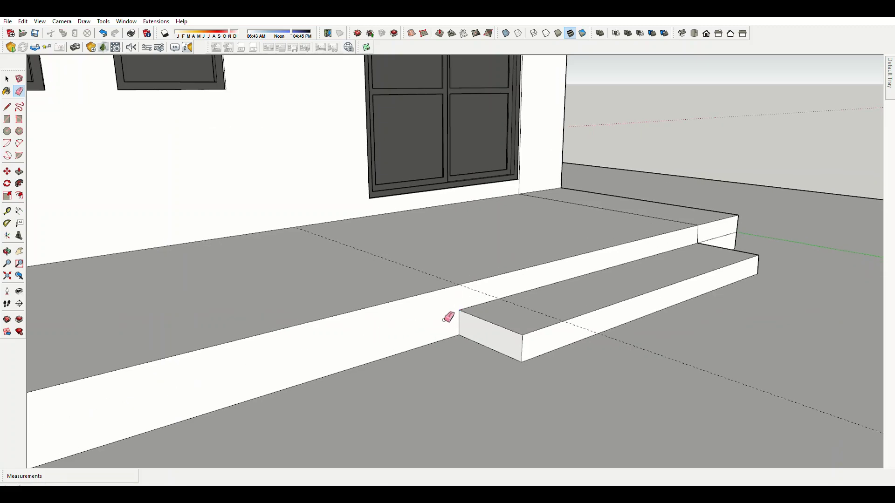
mouse_move(448, 314)
middle_down()
mouse_move(609, 279)
mouse_move(455, 275)
mouse_move(446, 309)
mouse_move(432, 316)
mouse_move(351, 317)
mouse_move(379, 294)
middle_up()
Undo the first lower step and draw a dividing line across the step face.
scroll(369, 302, up, 3)
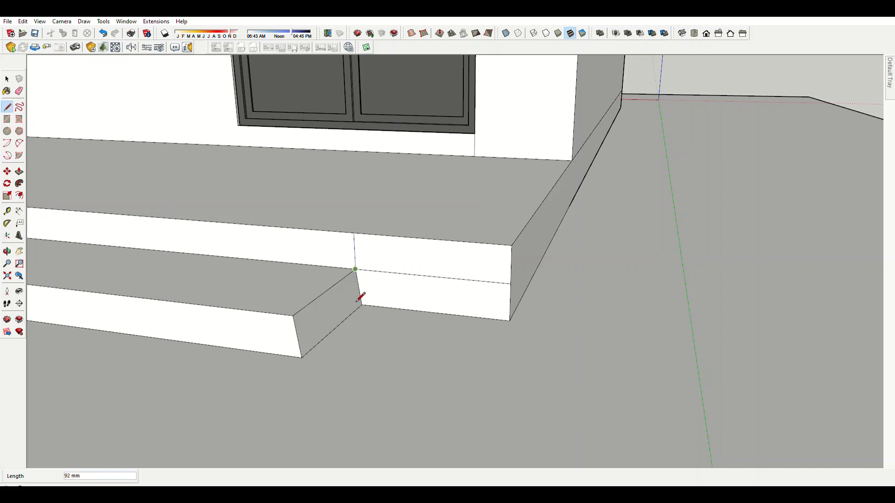
scroll(364, 306, up, 2)
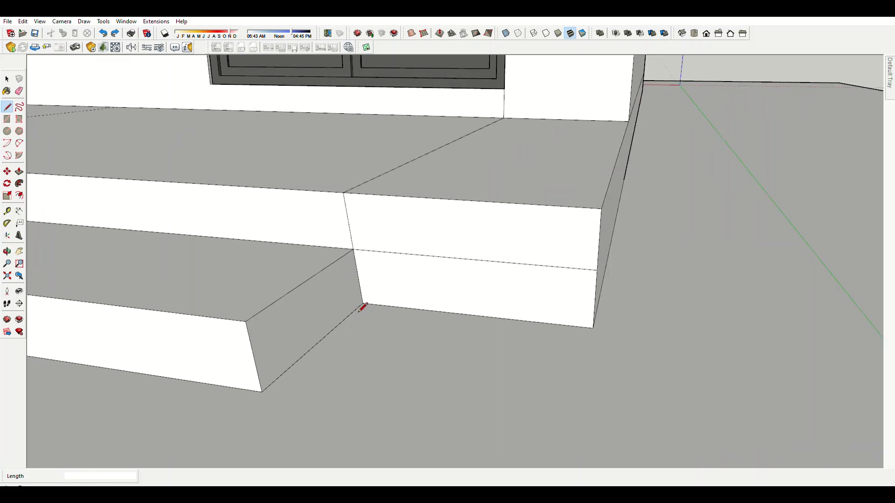
key(ctrl+z)
scroll(373, 271, down, 2)
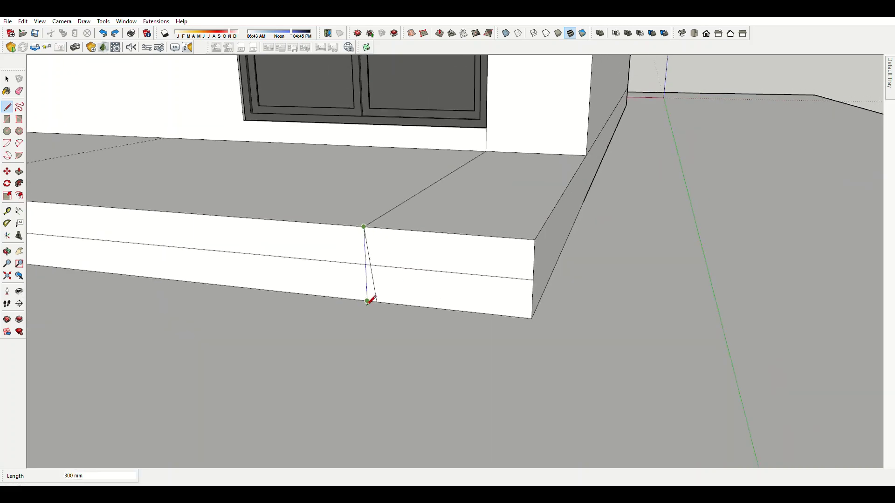
click(379, 269)
Push/Pull the divided face out 500 mm into a compact step block.
scroll(392, 266, down, 2)
scroll(396, 270, down, 1)
key(p)
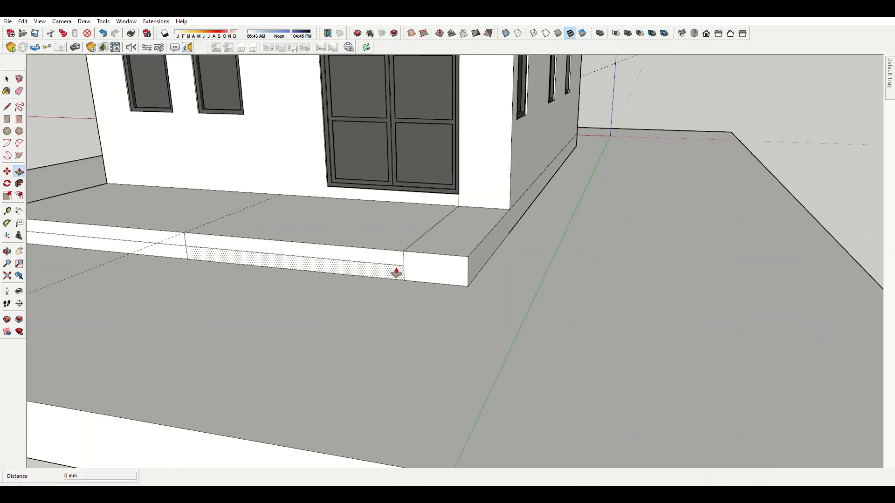
text(500)
key(Return)
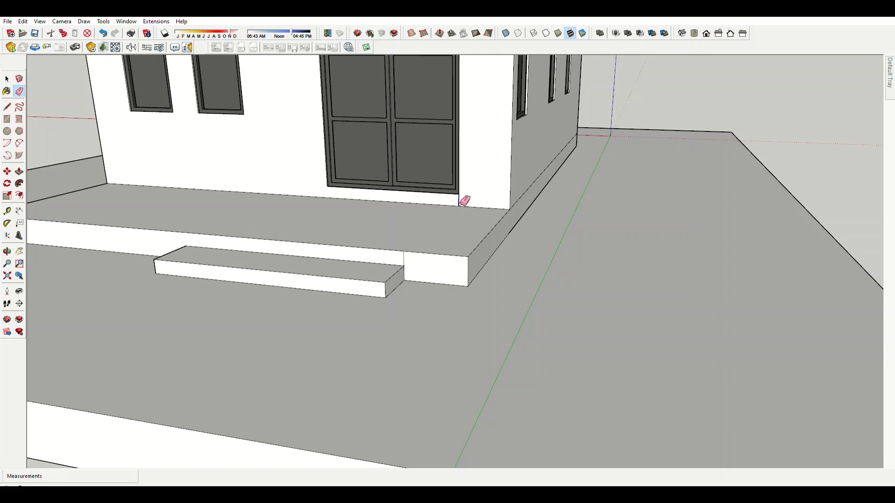
scroll(403, 259, up, 1)
key(p)
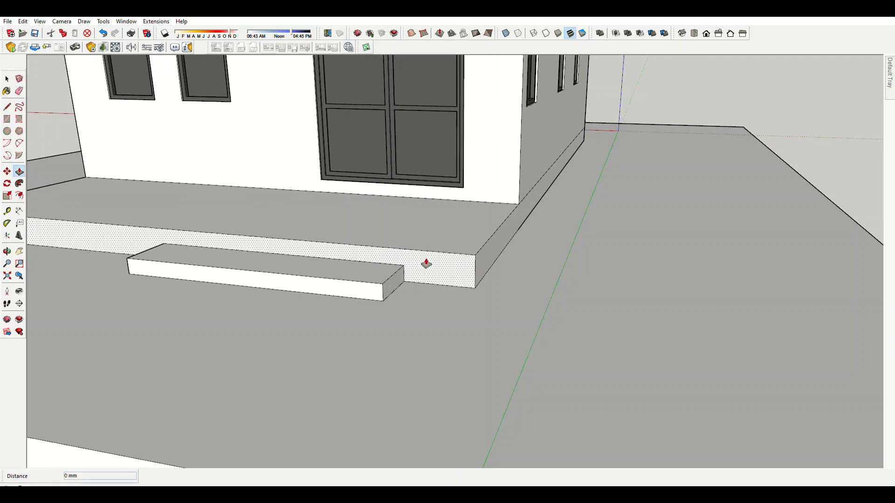
middle_drag(425, 259, 520, 319)
scroll(516, 329, down, 3)
Draw a rectangle at the terrace's front corner and raise it to extend the lower step.
scroll(320, 369, up, 3)
key(r)
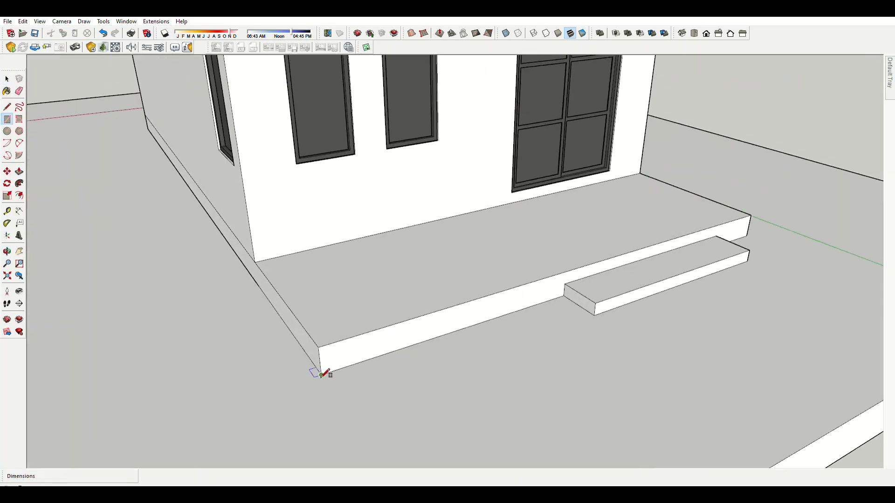
click(321, 375)
click(594, 316)
scroll(593, 315, up, 2)
key(p)
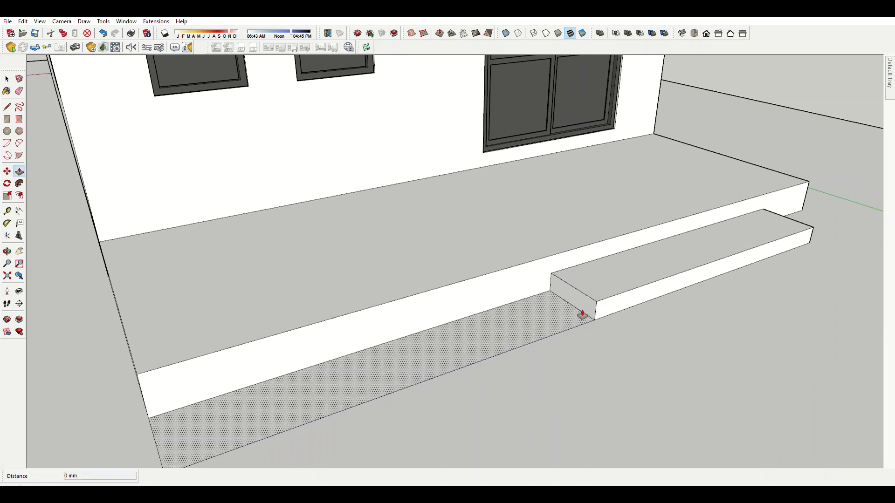
click(582, 315)
click(613, 286)
middle_drag(612, 286, 490, 304)
Offset the tread face 30 inward and push the inner face down into a channel.
key(f)
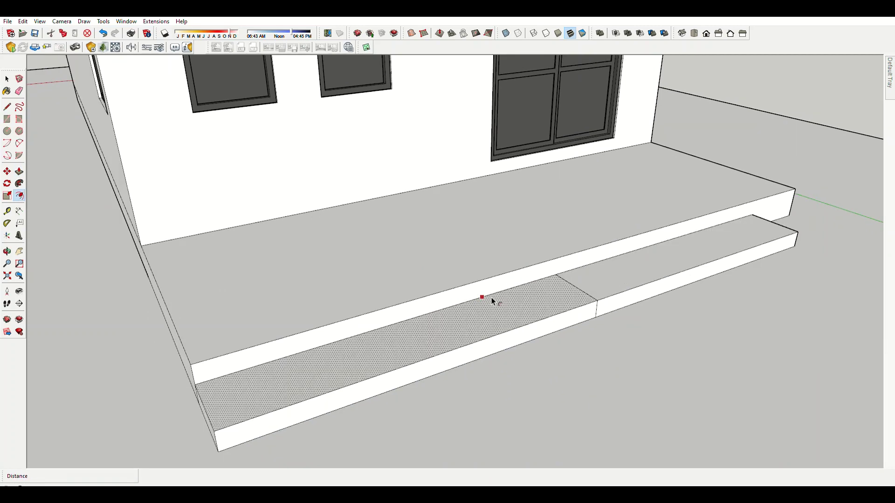
click(491, 297)
text(30)
key(Return)
key(p)
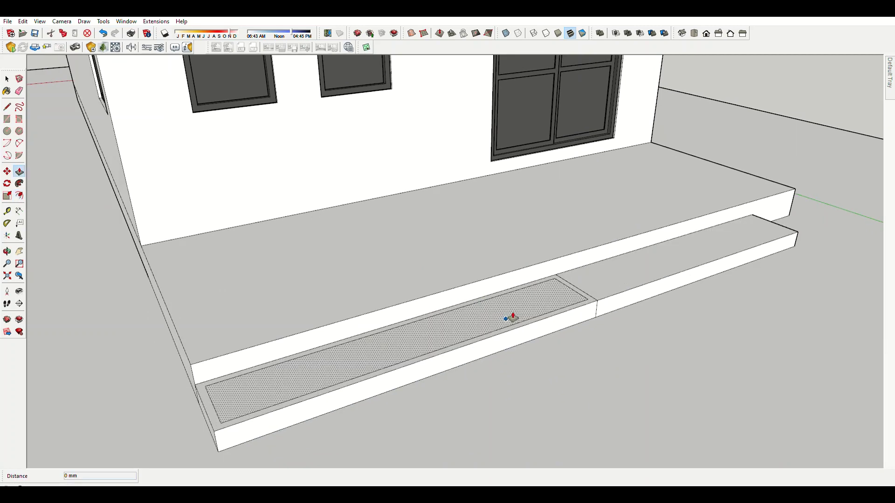
click(511, 319)
key(Return)
Set the recessed channel's depth to 25 mm.
mouse_move(506, 320)
middle_down()
mouse_move(260, 386)
mouse_move(326, 363)
mouse_move(103, 352)
mouse_move(191, 309)
middle_up()
scroll(548, 392, down, 3)
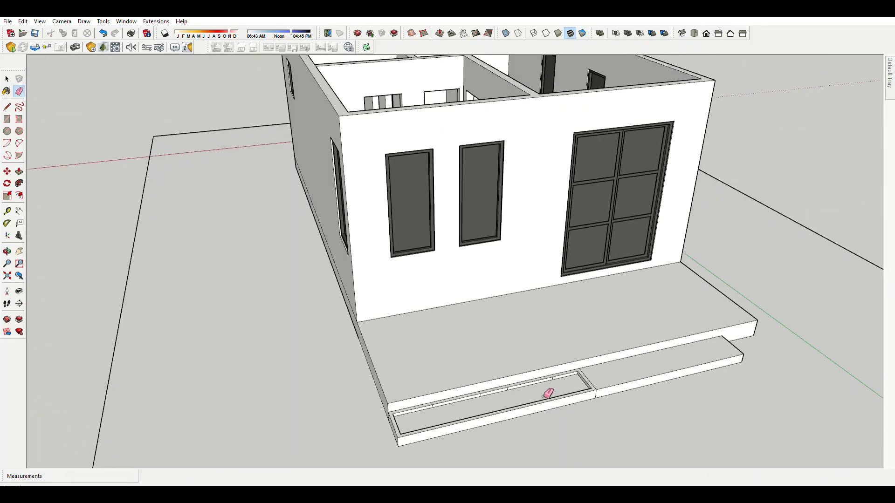
scroll(604, 362, up, 4)
key(p)
click(601, 362)
key(Return)
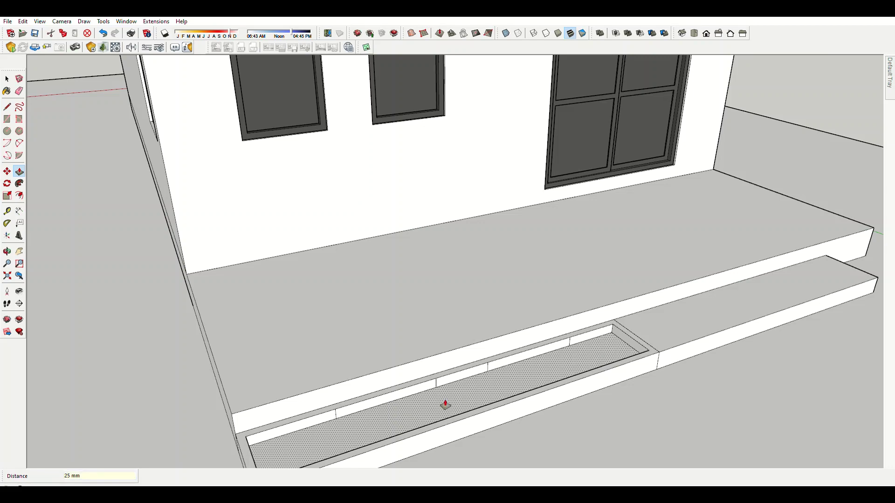
scroll(387, 399, up, 3)
Add a corner block at the step's far end, inset its border and push its pocket down.
key(e)
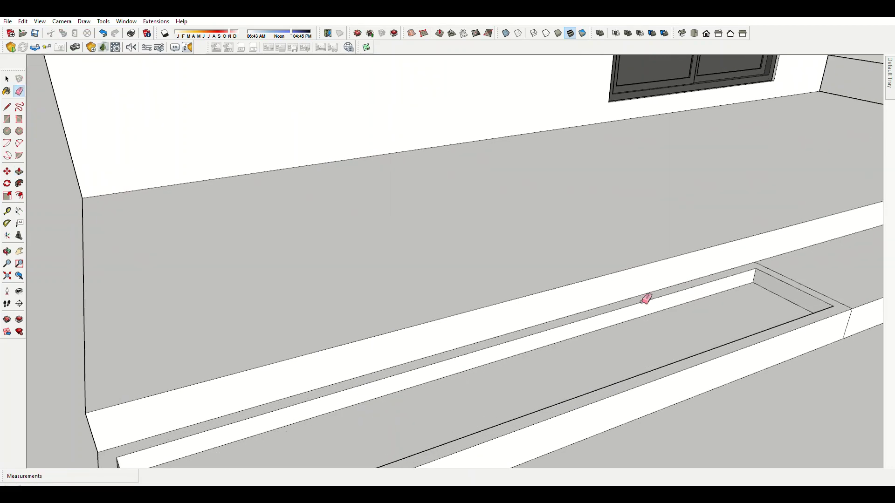
mouse_move(645, 299)
middle_down()
mouse_move(737, 343)
mouse_move(172, 294)
mouse_move(404, 244)
middle_up()
scroll(450, 287, up, 4)
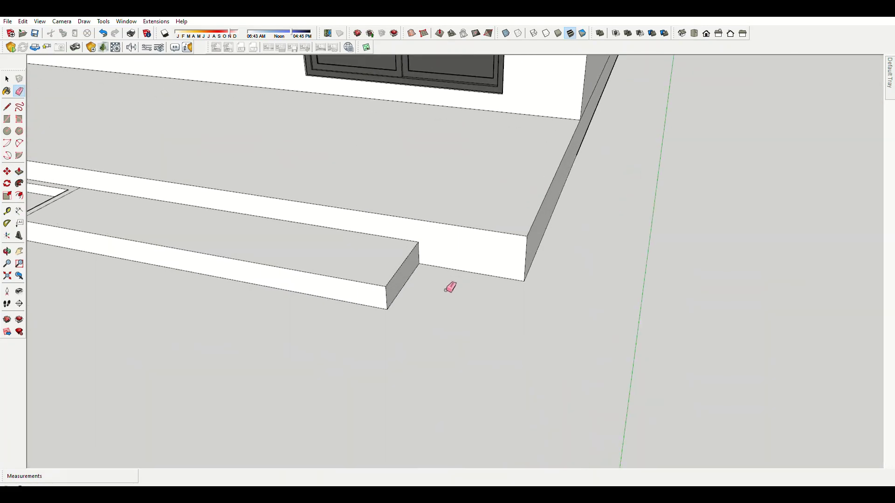
click(387, 310)
click(501, 287)
key(p)
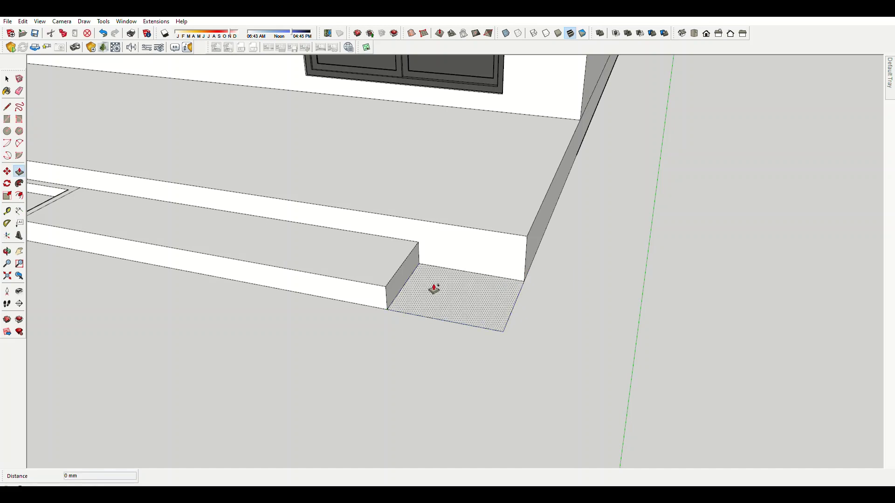
click(433, 289)
text(50)
key(Return)
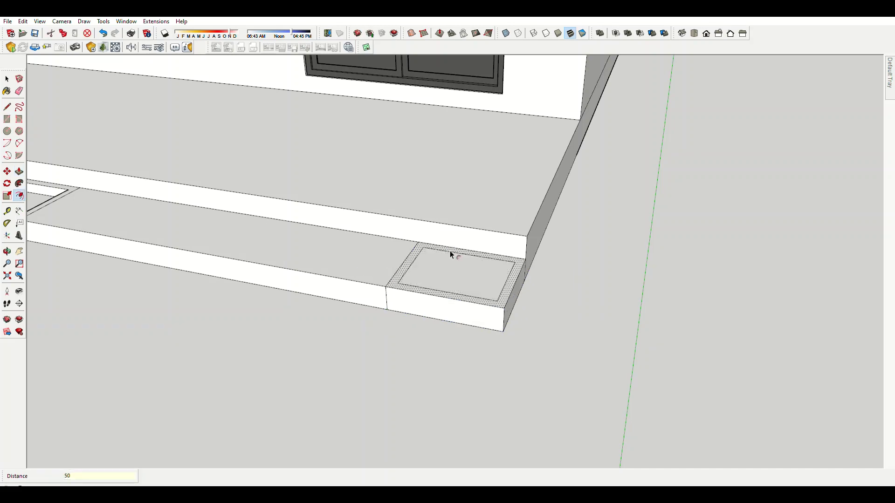
key(p)
click(50, 202)
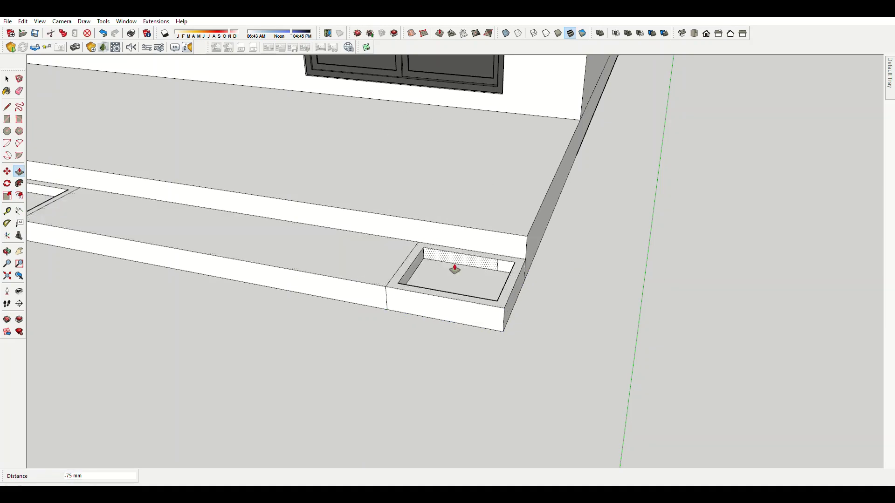
Copy the lower step's top edge down and push the thin strip out as a nosing.
key(e)
mouse_move(456, 266)
middle_down()
mouse_move(737, 338)
mouse_move(616, 245)
middle_up()
scroll(419, 292, down, 3)
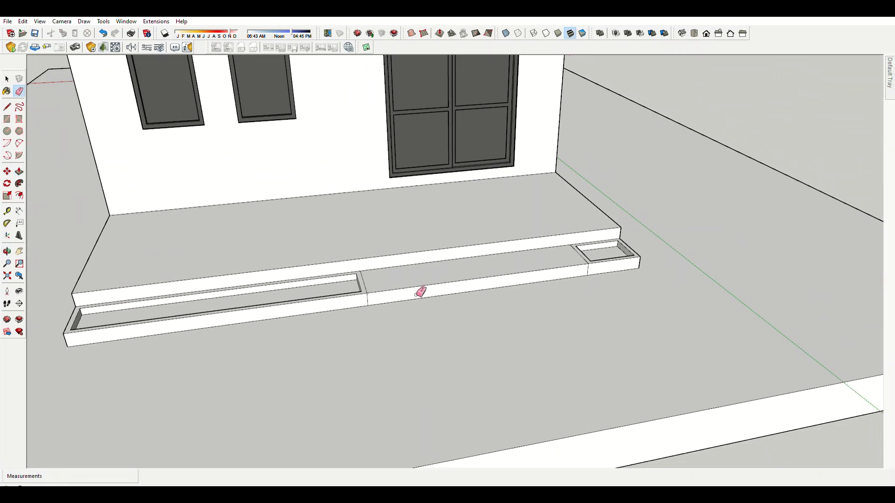
scroll(400, 278, up, 3)
key(m)
scroll(391, 293, up, 2)
click(401, 282)
key(ctrl)
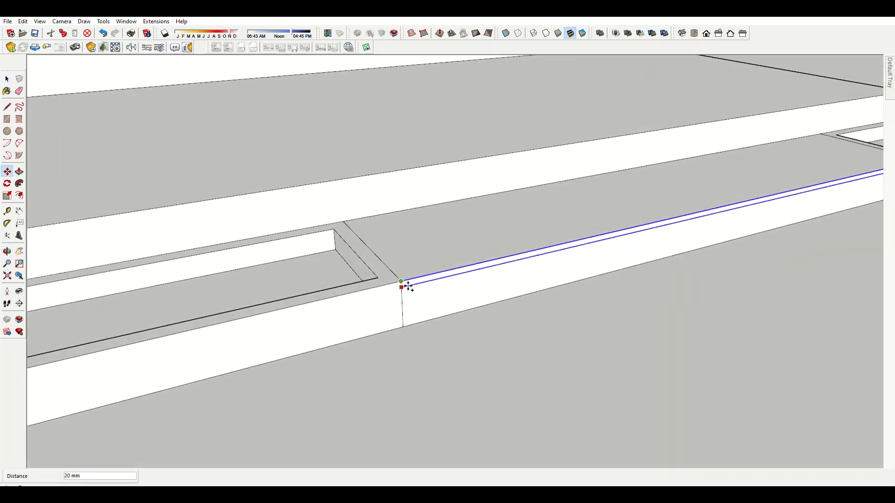
key(Return)
middle_drag(406, 285, 437, 278)
key(p)
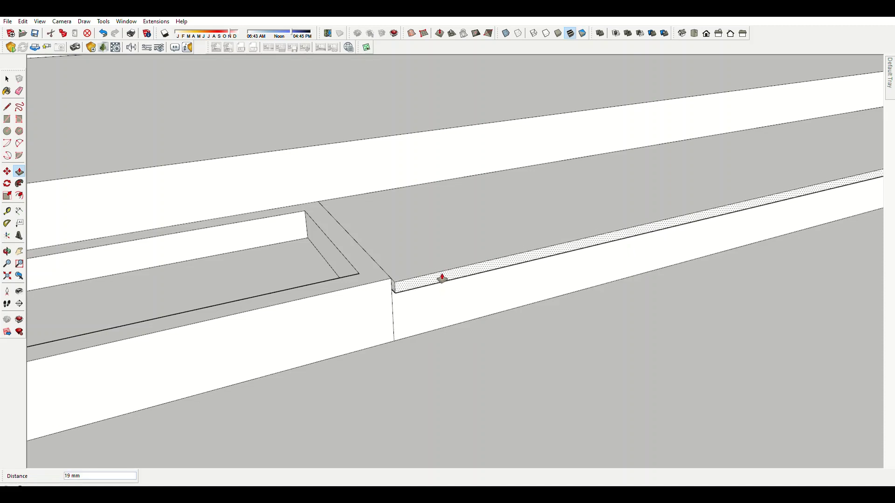
key(Return)
Copy the terrace's top front edges 25 mm down.
scroll(442, 278, down, 5)
middle_drag(558, 278, 401, 301)
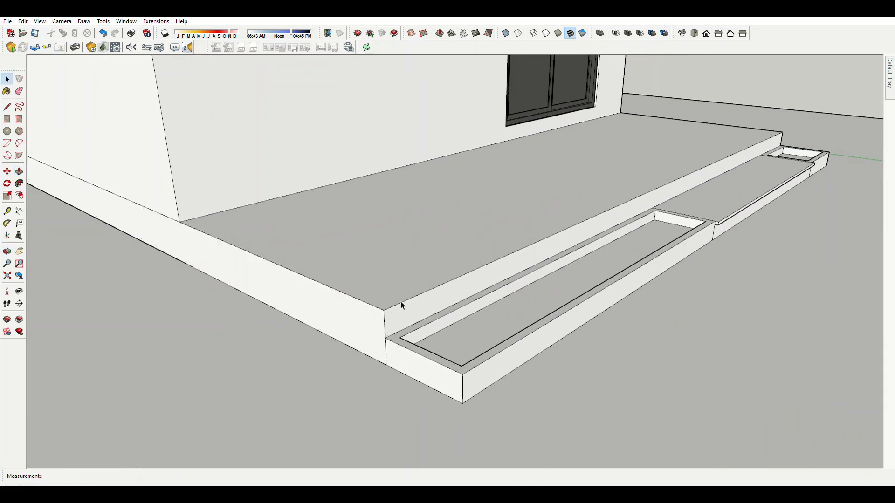
key(space)
click(388, 307)
scroll(387, 307, up, 2)
key(m)
click(387, 311)
key(ctrl)
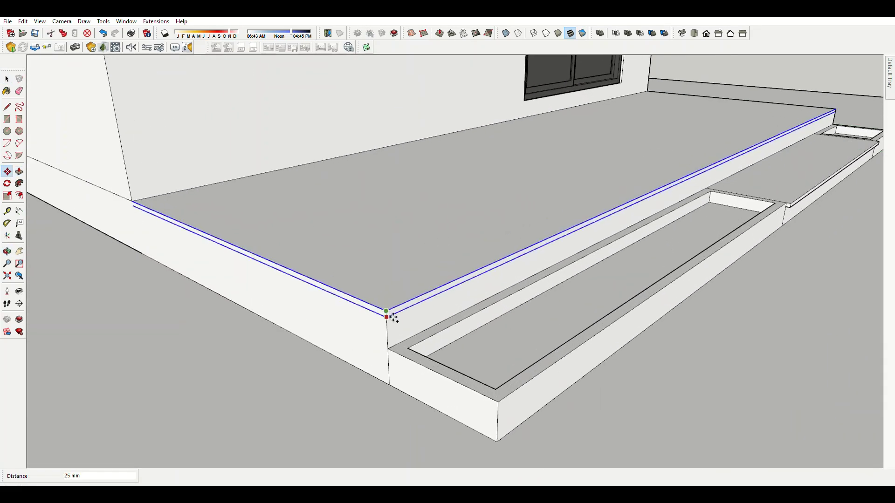
text(25)
key(Return)
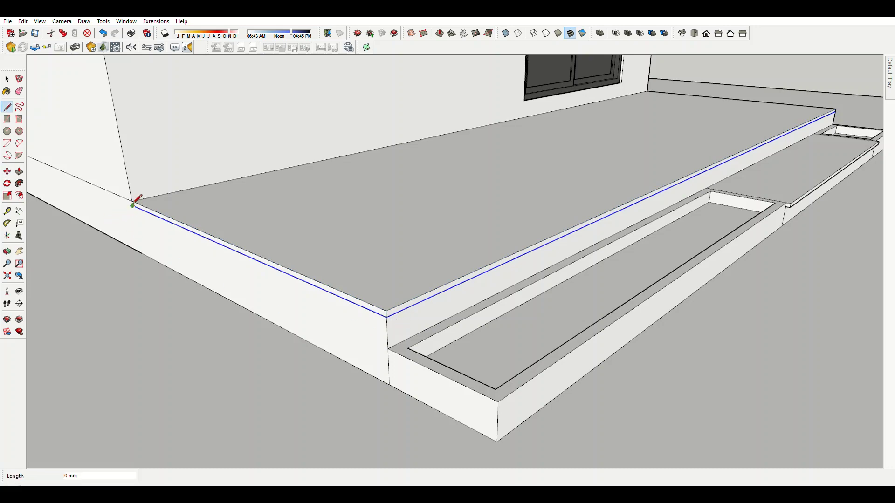
scroll(135, 201, down, 5)
middle_drag(310, 234, 485, 224)
scroll(384, 216, up, 3)
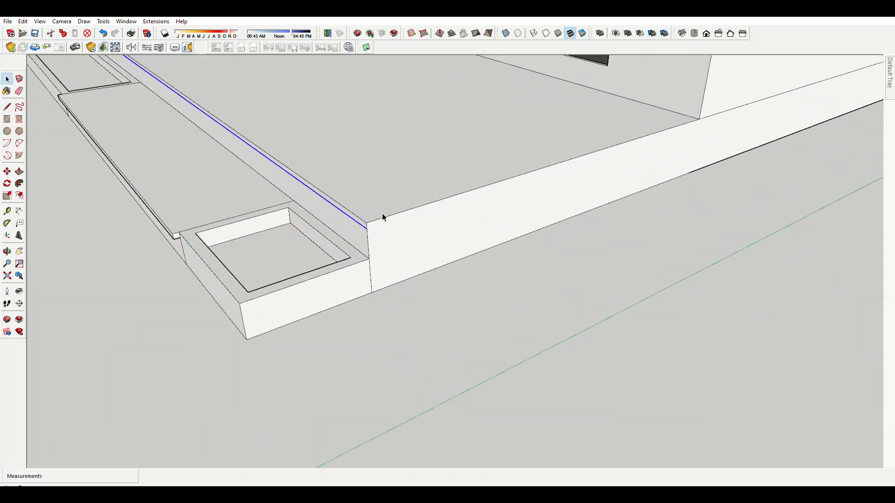
Push/Pull the terrace strip out 25 mm to form its nosing.
key(m)
key(l)
scroll(512, 186, down, 3)
scroll(586, 174, up, 3)
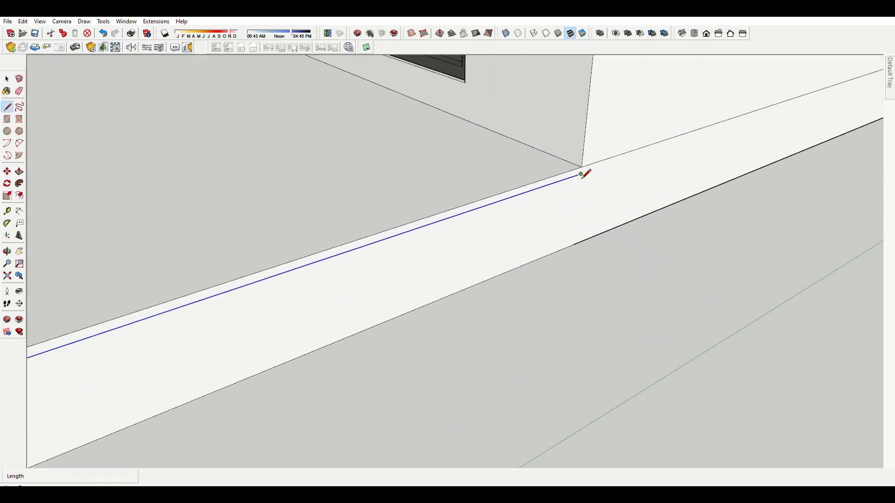
scroll(612, 154, down, 3)
key(p)
text(25)
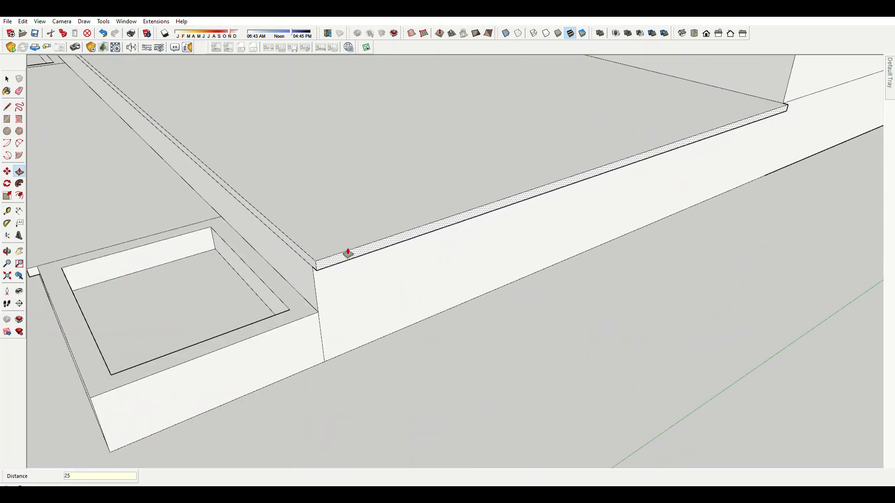
key(Return)
scroll(544, 313, down, 5)
middle_drag(544, 314, 339, 286)
scroll(372, 302, up, 5)
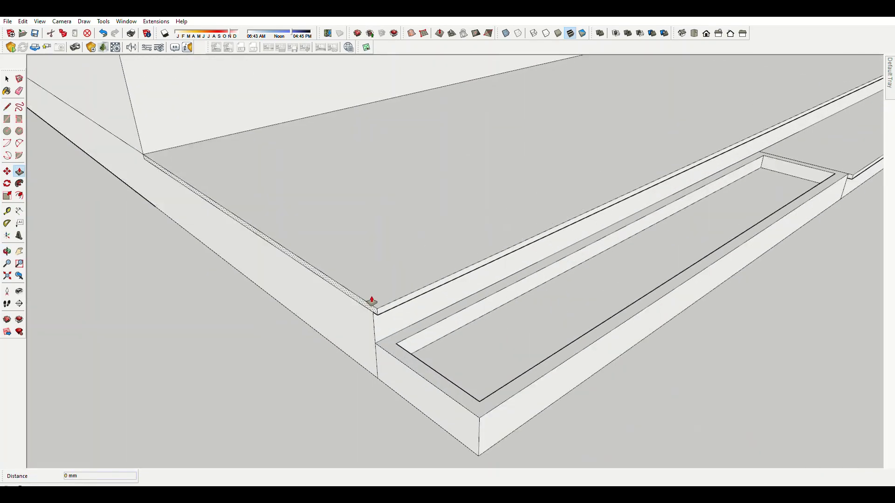
scroll(372, 302, down, 10)
middle_drag(499, 296, 353, 249)
mouse_move(507, 248)
middle_down()
mouse_move(527, 236)
mouse_move(504, 222)
mouse_move(358, 201)
mouse_move(355, 193)
middle_up()
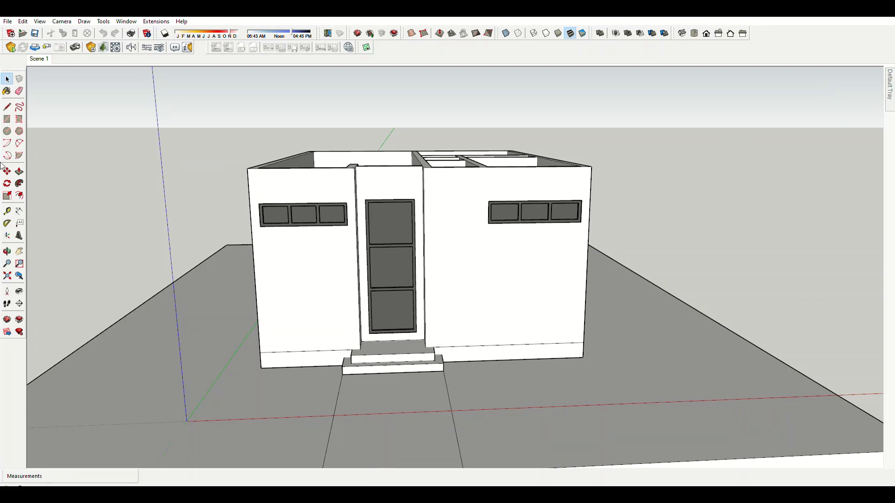
Push/Pull the wall tops upward to make the walls taller.
mouse_move(110, 219)
middle_down()
mouse_move(451, 227)
mouse_move(467, 167)
middle_up()
key(p)
key(Return)
Draw a diagonal line across the front wall and begin pushing the cut face.
key(l)
click(172, 257)
mouse_move(179, 258)
middle_down()
mouse_move(209, 250)
mouse_move(393, 259)
mouse_move(394, 208)
mouse_move(418, 224)
mouse_move(315, 281)
middle_up()
key(p)
click(393, 250)
Push the small top face of the side section down 150 mm to form the sloped roof slab.
scroll(190, 96, down, 5)
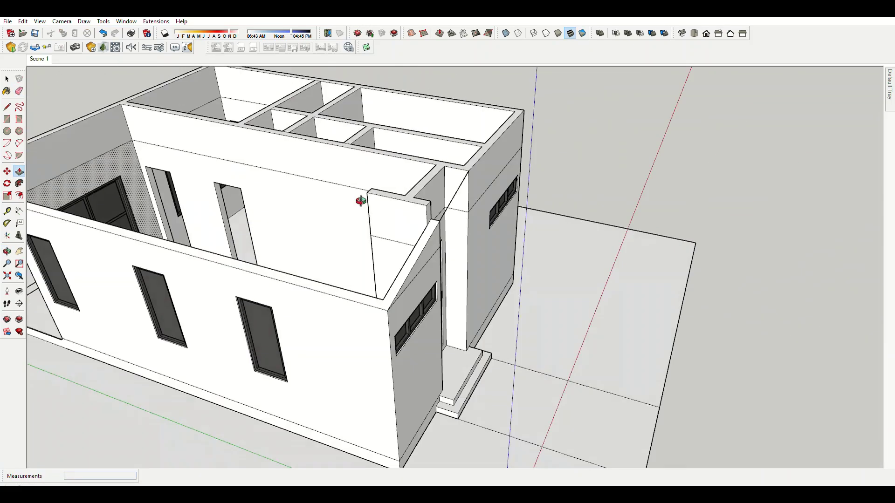
scroll(361, 200, up, 6)
middle_drag(651, 279, 613, 200)
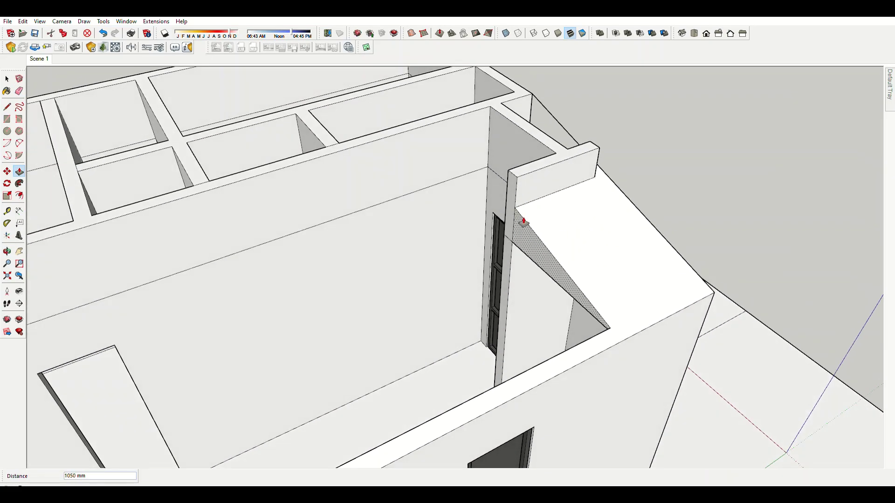
scroll(523, 222, down, 4)
middle_drag(471, 216, 150, 340)
scroll(188, 250, up, 2)
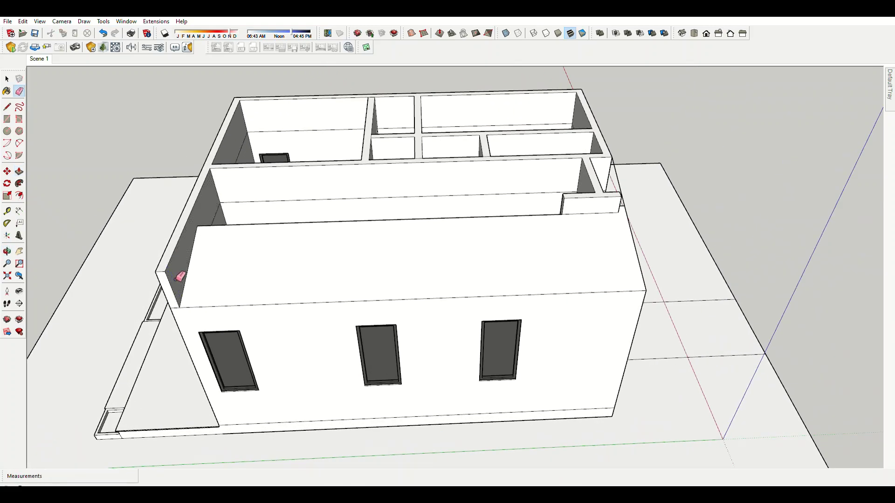
mouse_move(162, 269)
middle_down()
mouse_move(320, 278)
mouse_move(401, 258)
middle_up()
scroll(405, 256, up, 4)
key(l)
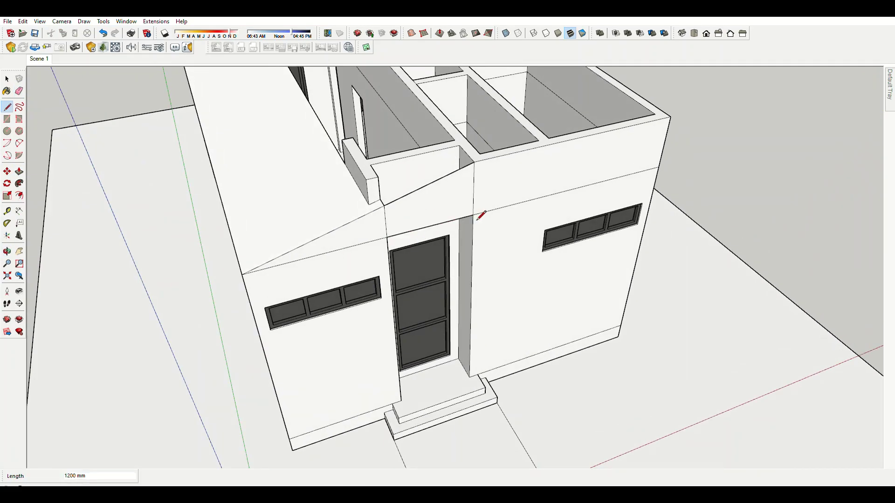
middle_drag(478, 215, 691, 270)
key(p)
scroll(635, 163, up, 4)
drag(604, 157, 569, 174)
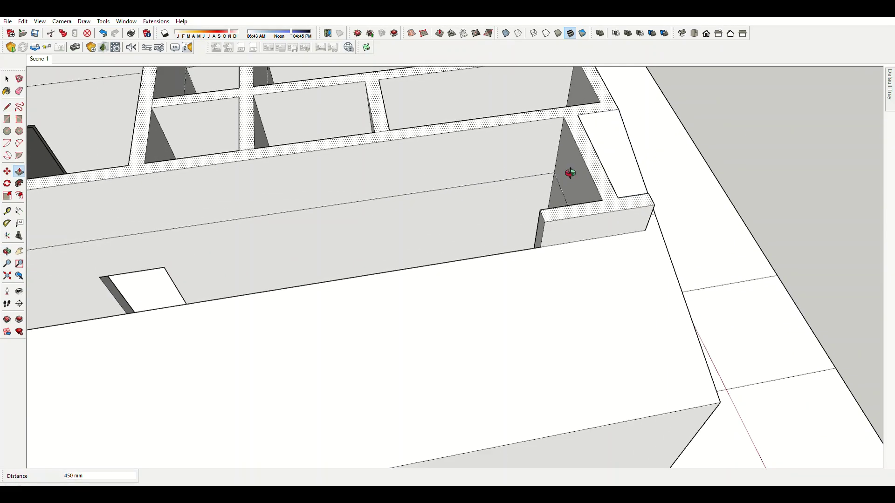
Erase the leftover edge beside the sloped roof face and check the parapet and front.
mouse_move(569, 174)
middle_down()
mouse_move(464, 186)
mouse_move(512, 168)
mouse_move(542, 142)
middle_up()
middle_drag(604, 166, 499, 174)
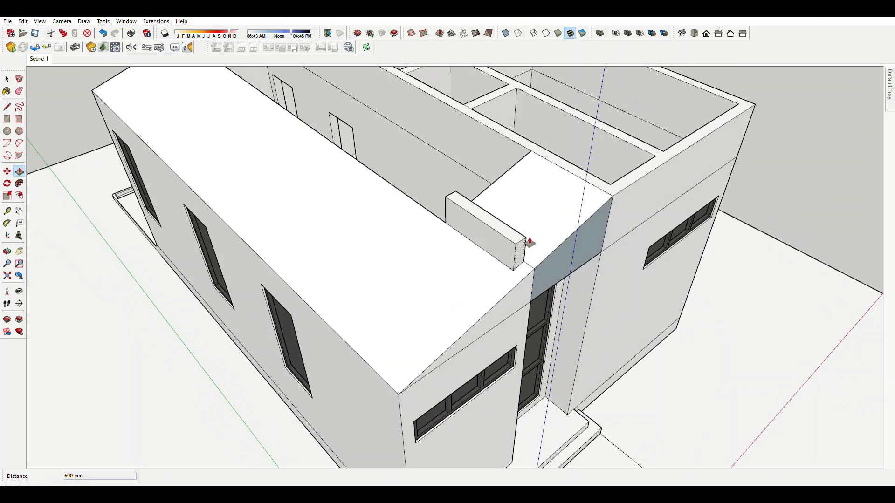
key(e)
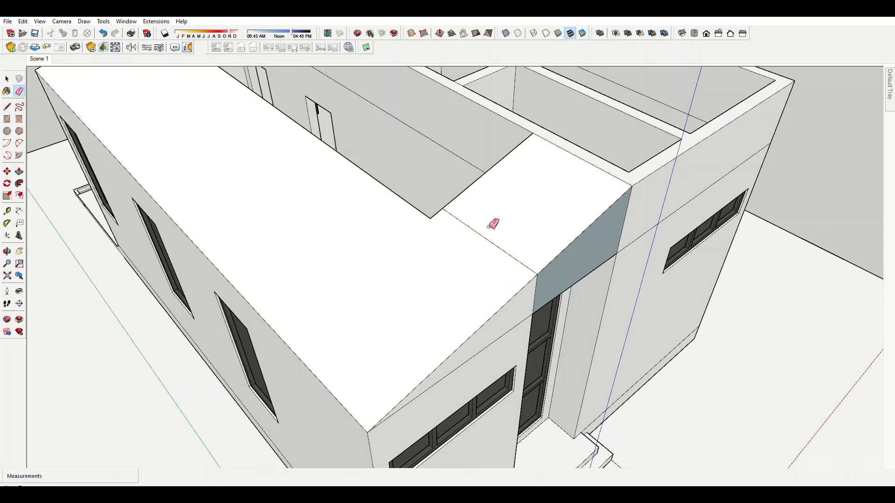
click(540, 292)
scroll(513, 265, down, 5)
middle_drag(505, 256, 616, 142)
scroll(615, 141, up, 5)
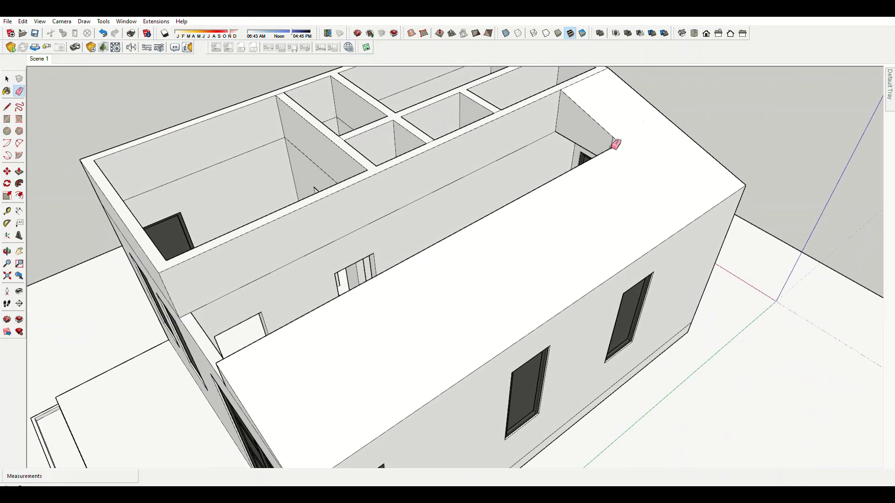
scroll(247, 317, down, 5)
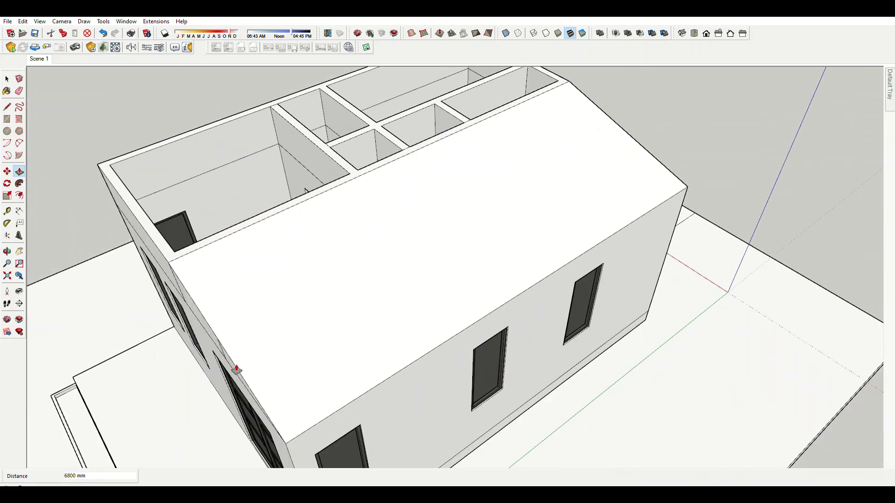
scroll(236, 370, down, 5)
mouse_move(320, 254)
middle_down()
mouse_move(184, 256)
mouse_move(561, 213)
middle_up()
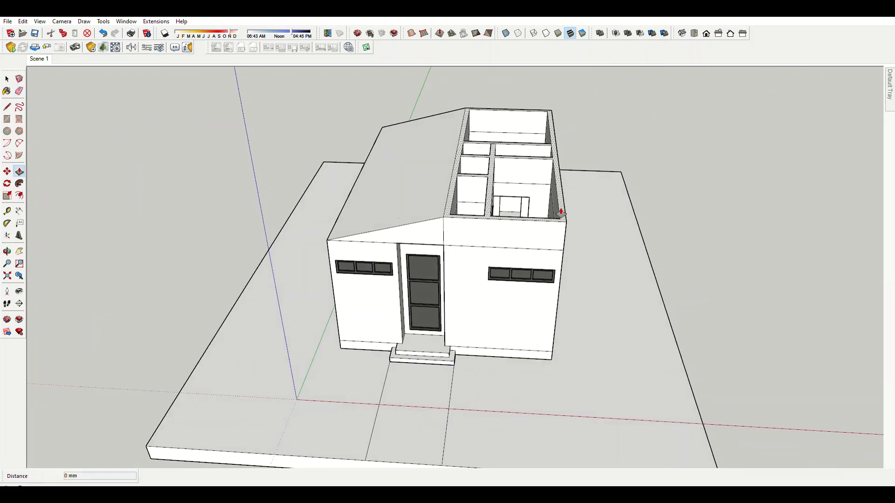
scroll(560, 212, up, 3)
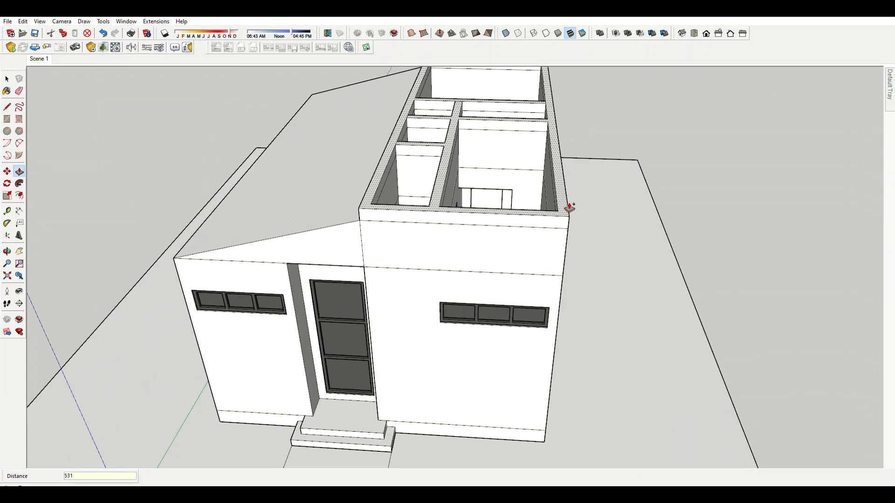
Draw a diagonal line to the right block's wall corner and push the wedge above it back off the wall.
scroll(570, 207, down, 2)
middle_drag(563, 226, 504, 195)
key(l)
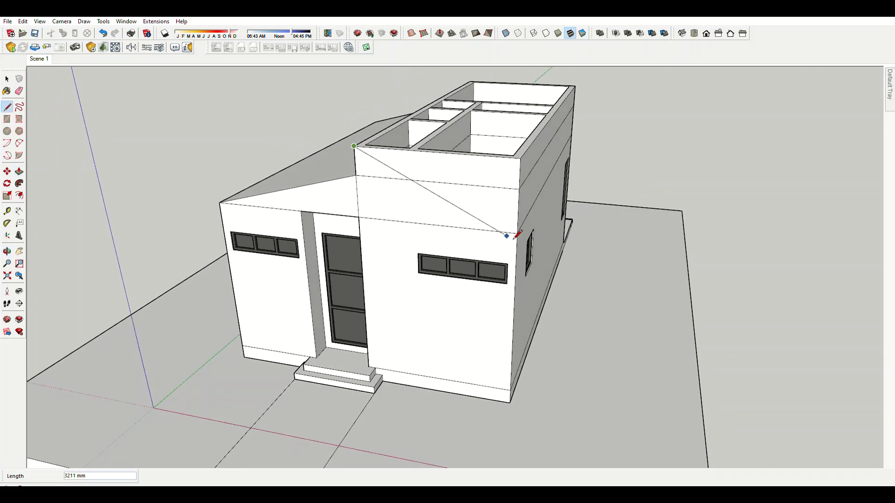
click(516, 234)
middle_drag(515, 234, 485, 224)
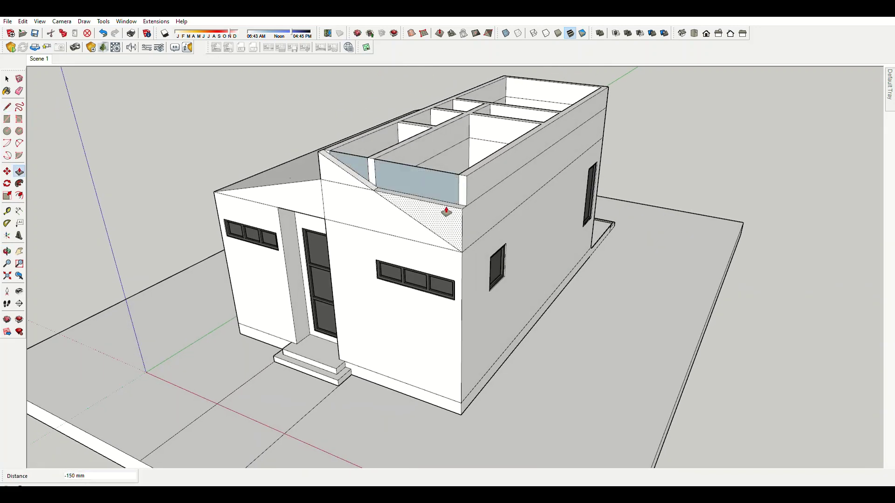
scroll(487, 194, up, 1)
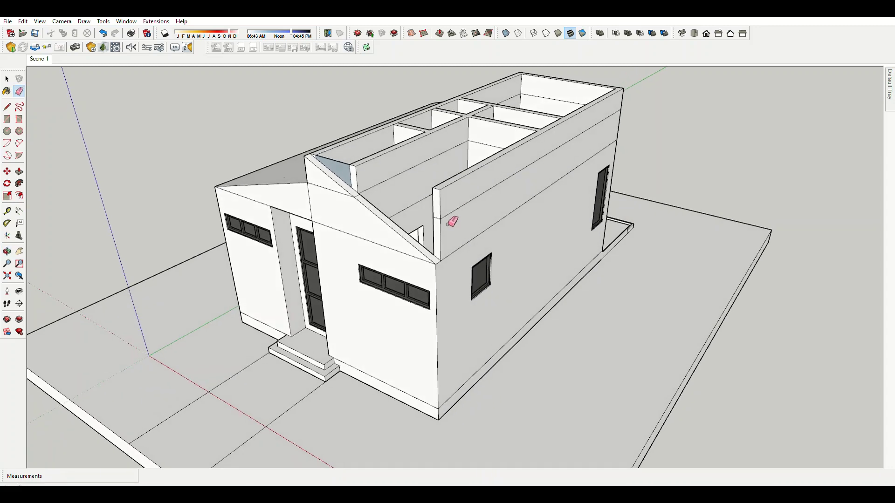
scroll(441, 219, up, 2)
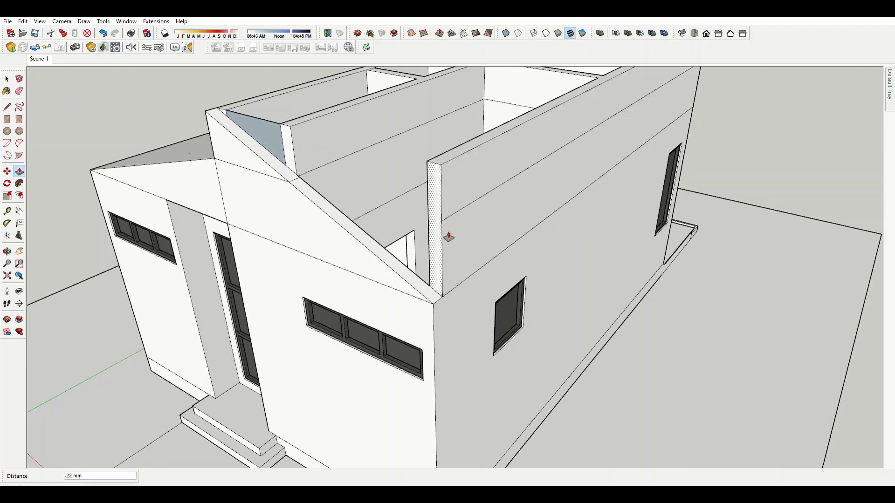
drag(451, 216, 664, 108)
Erase the stray horizontal edge on the partition wall face and the stray edge on the pillar.
scroll(475, 247, down, 3)
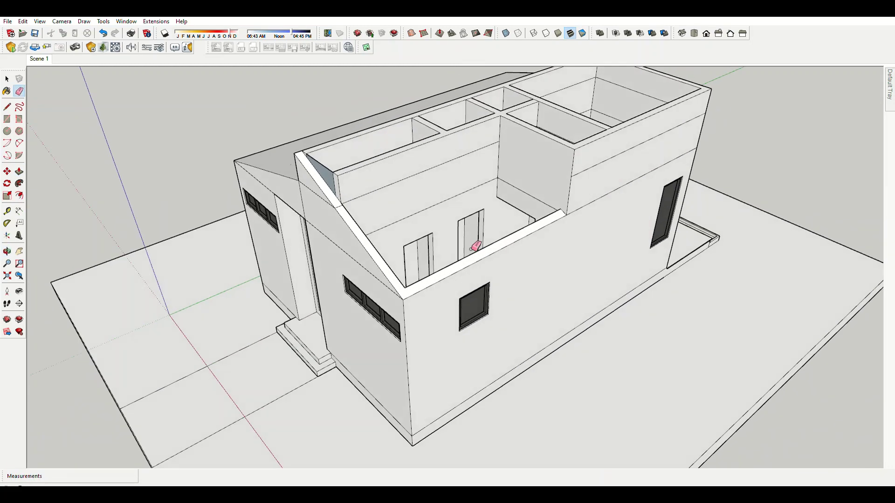
scroll(574, 163, up, 2)
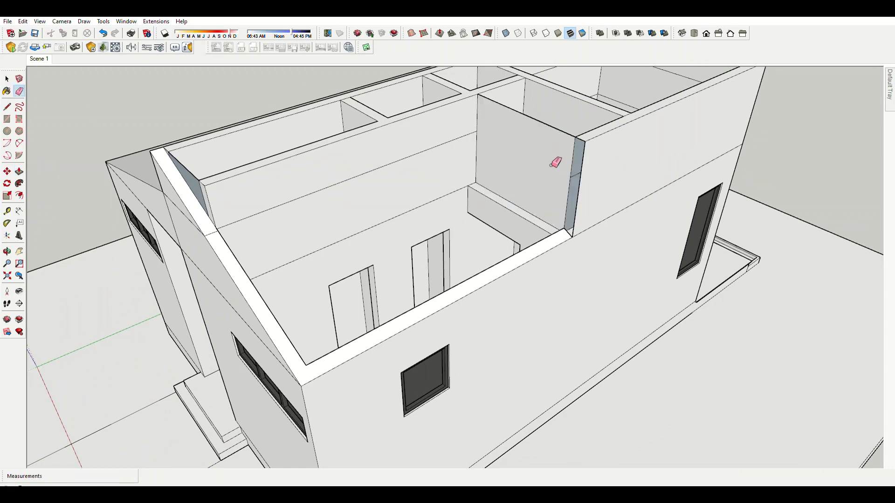
scroll(578, 145, up, 2)
scroll(583, 139, up, 1)
key(r)
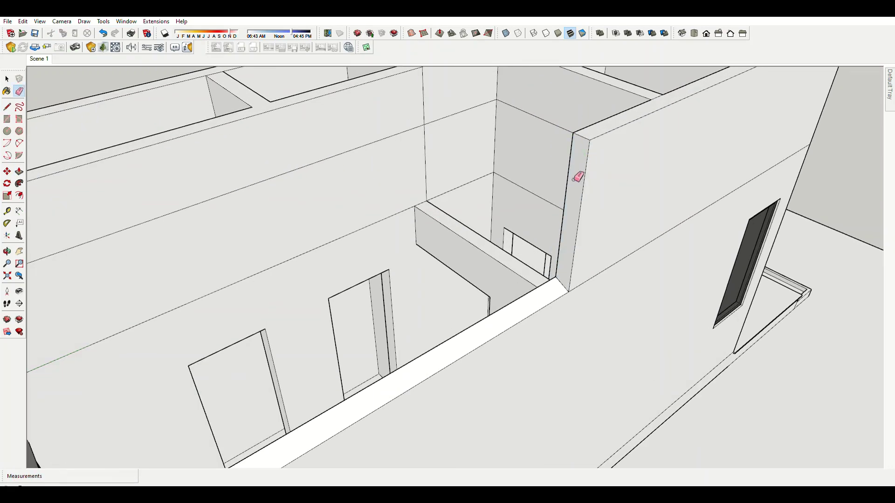
scroll(504, 151, down, 2)
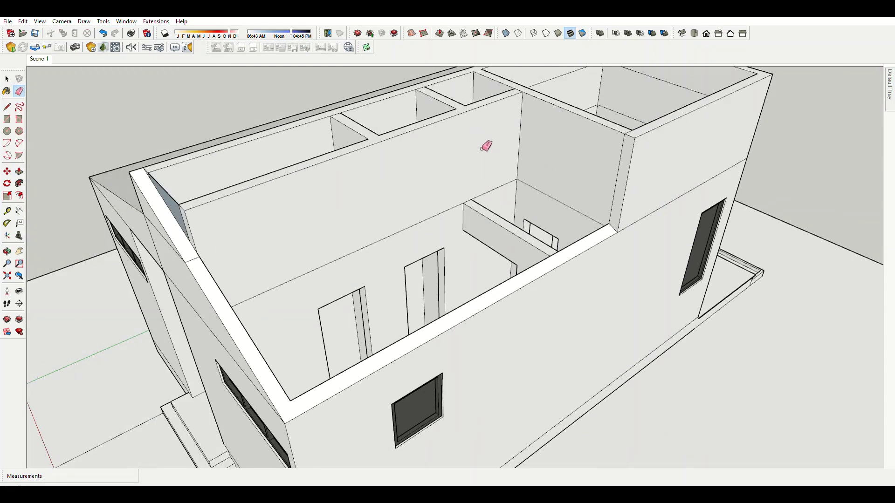
middle_drag(487, 145, 334, 215)
scroll(299, 214, up, 2)
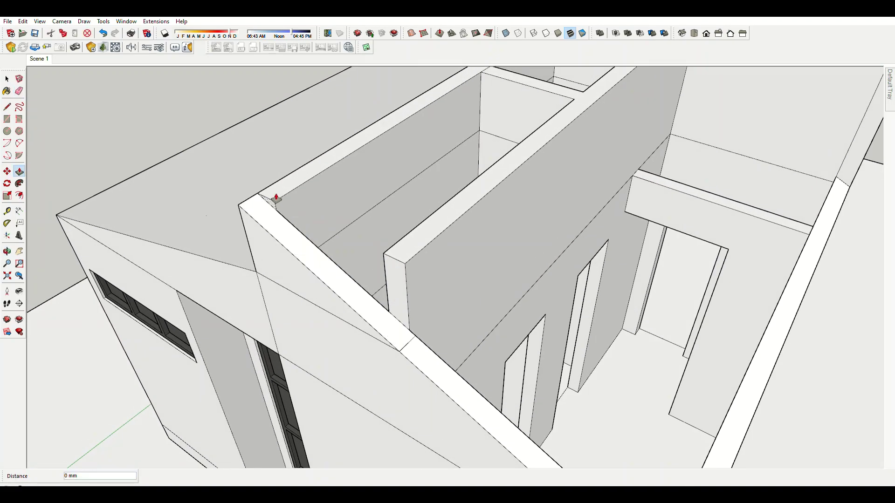
scroll(276, 198, down, 2)
key(e)
scroll(394, 304, up, 1)
scroll(340, 331, up, 2)
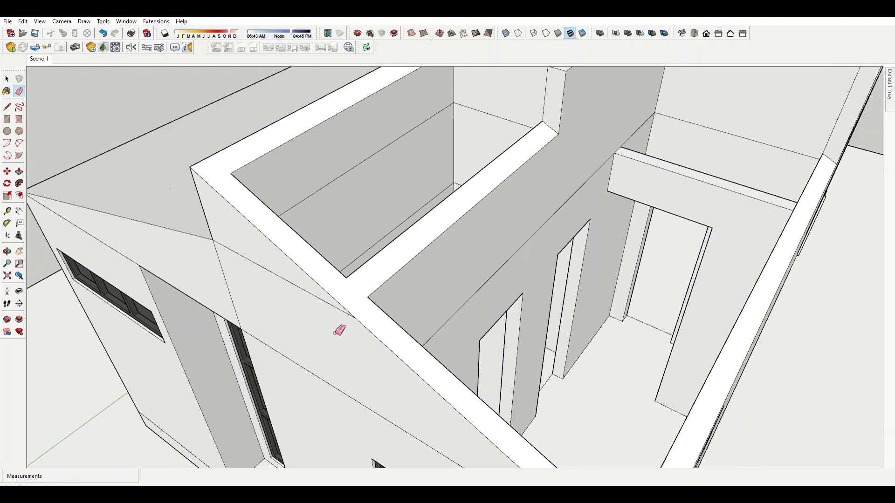
middle_drag(339, 331, 451, 211)
scroll(423, 212, up, 2)
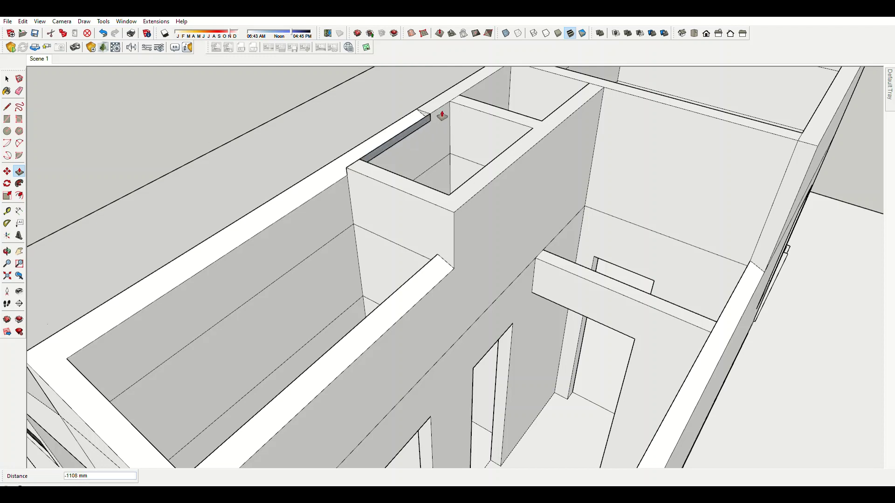
click(387, 171)
scroll(451, 203, up, 2)
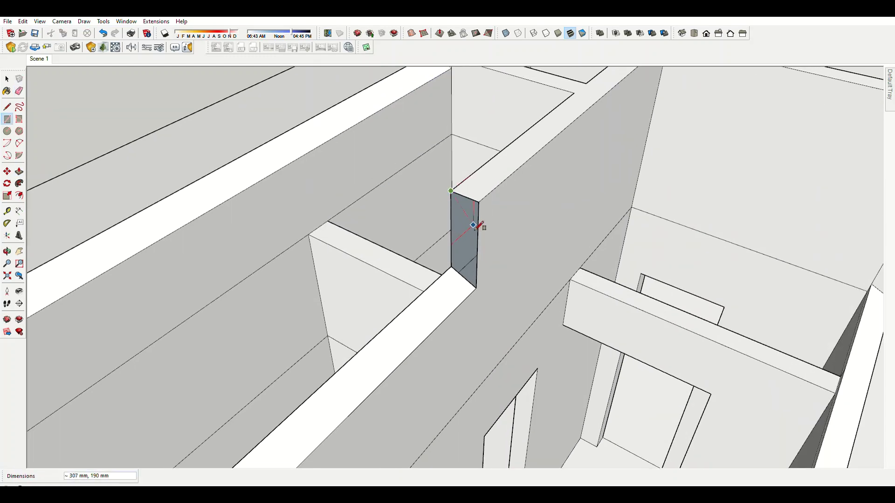
scroll(473, 227, down, 3)
click(476, 160)
scroll(476, 160, up, 2)
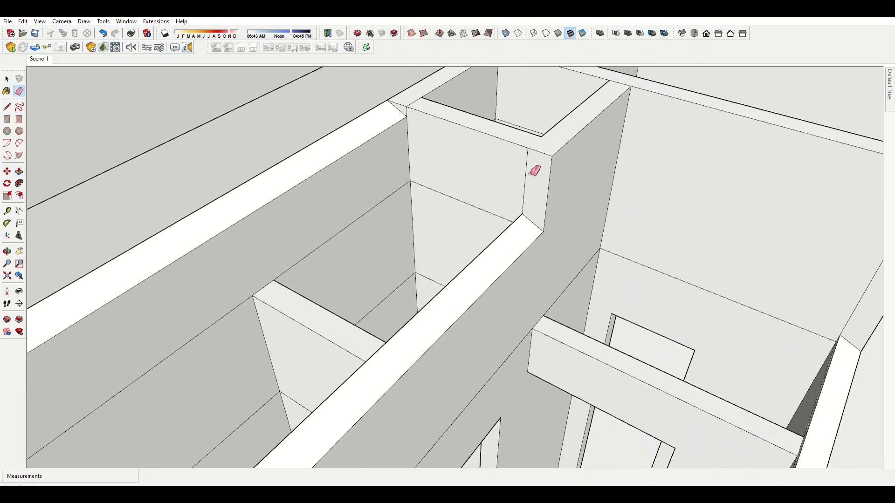
scroll(533, 170, up, 2)
scroll(323, 194, up, 1)
scroll(295, 184, up, 1)
scroll(295, 186, down, 1)
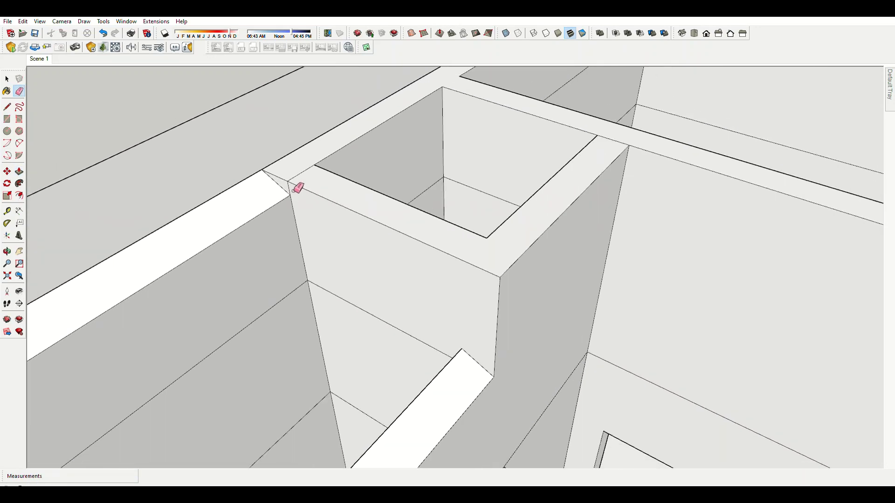
scroll(295, 186, down, 1)
Push the pillar's front face back 900 mm through the wall into an opening.
key(p)
click(333, 239)
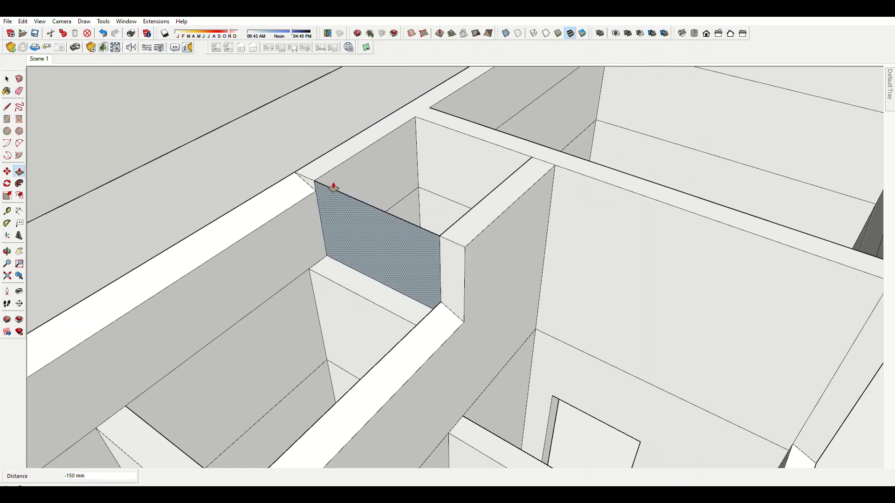
click(333, 187)
key(e)
scroll(326, 203, up, 1)
click(312, 181)
click(463, 110)
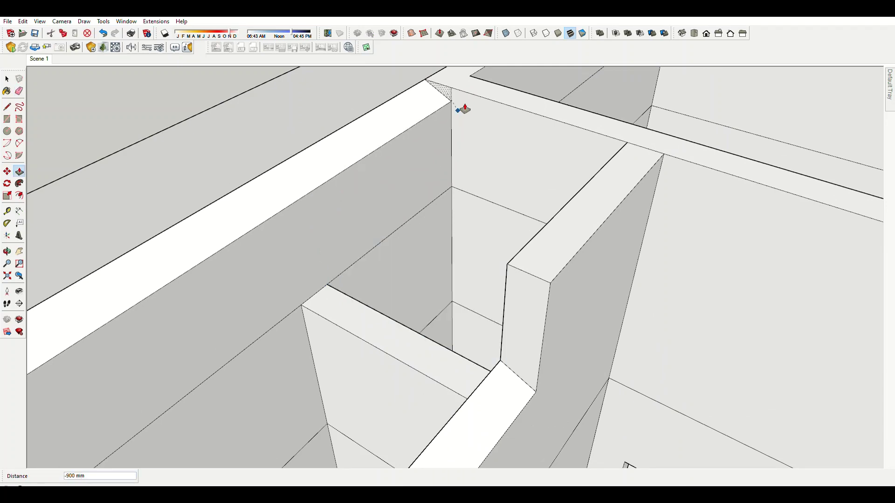
click(519, 289)
scroll(510, 194, up, 2)
Push the next wall face and the dotted pillar face through the wall to open gaps.
click(472, 248)
scroll(429, 165, down, 2)
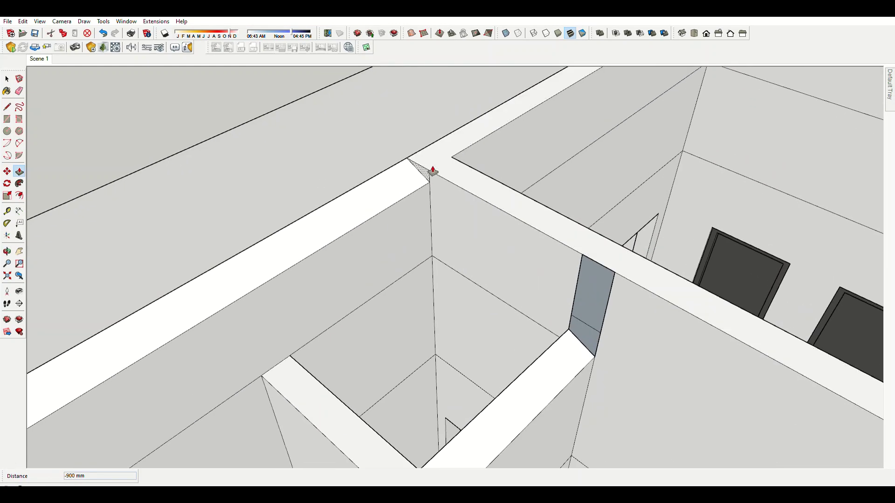
scroll(465, 146, down, 3)
click(625, 99)
scroll(493, 217, up, 5)
double_click(493, 217)
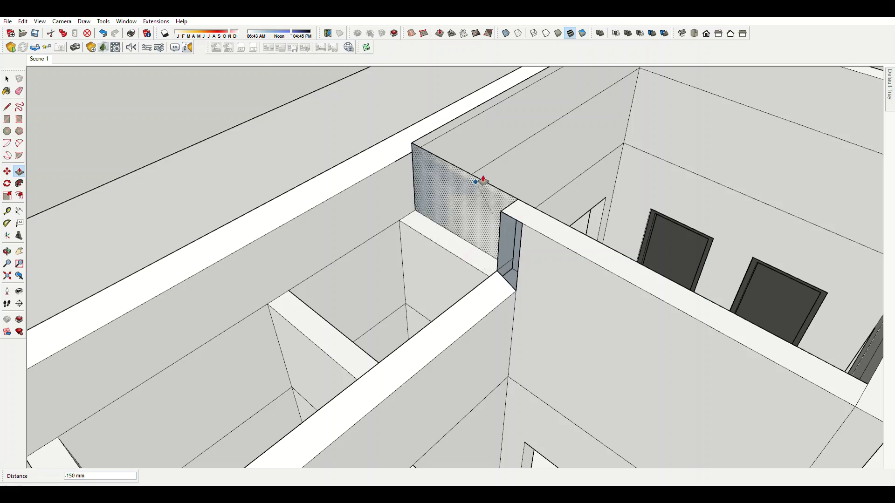
key(r)
scroll(492, 210, up, 1)
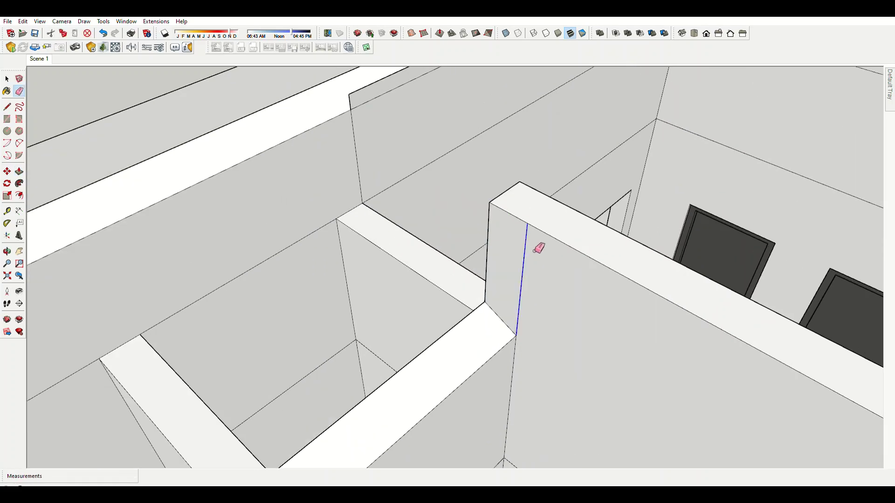
scroll(536, 251, down, 4)
scroll(579, 250, up, 1)
scroll(536, 235, up, 1)
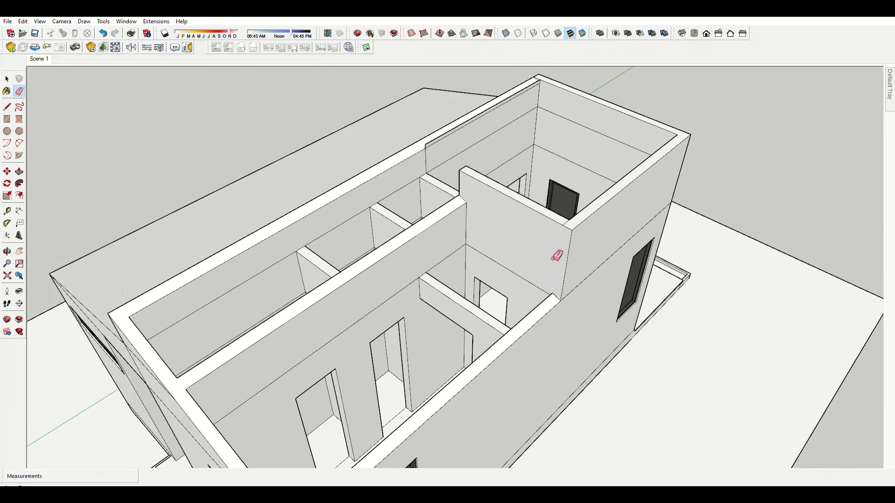
scroll(558, 255, down, 4)
scroll(314, 198, up, 4)
Push the dotted face on the building into a recess.
scroll(588, 213, down, 2)
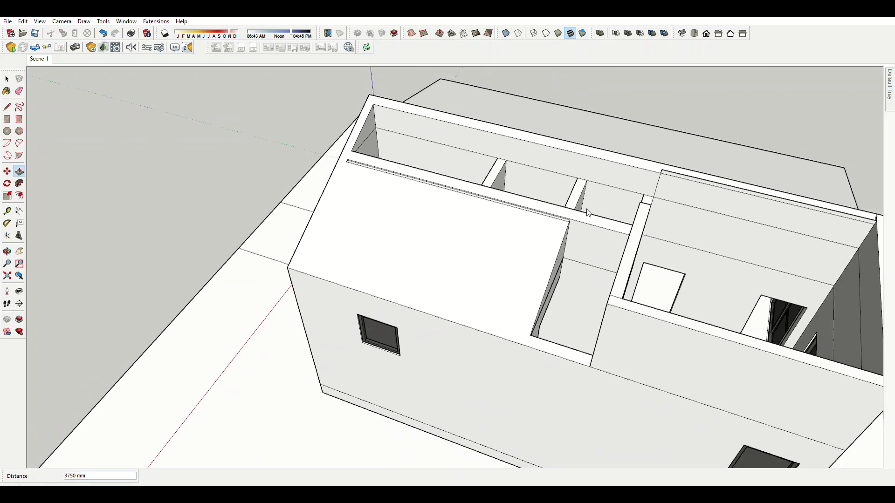
mouse_move(627, 242)
middle_down()
mouse_move(507, 244)
mouse_move(403, 114)
middle_up()
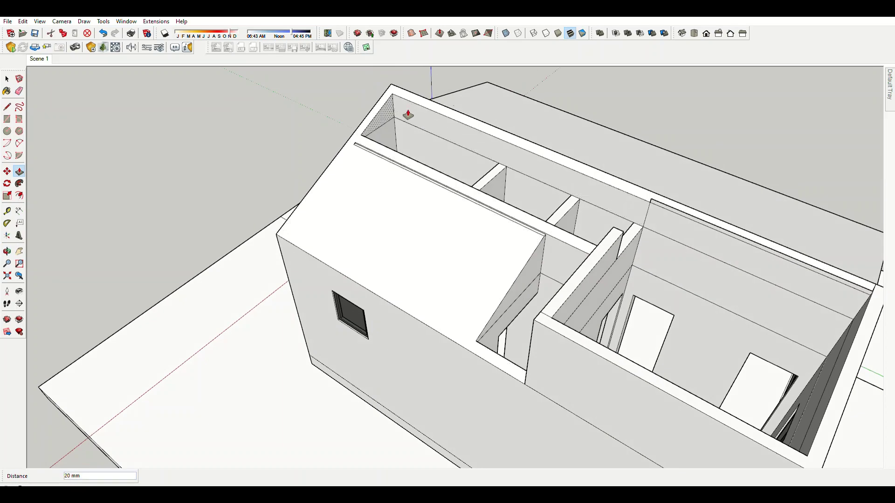
click(509, 164)
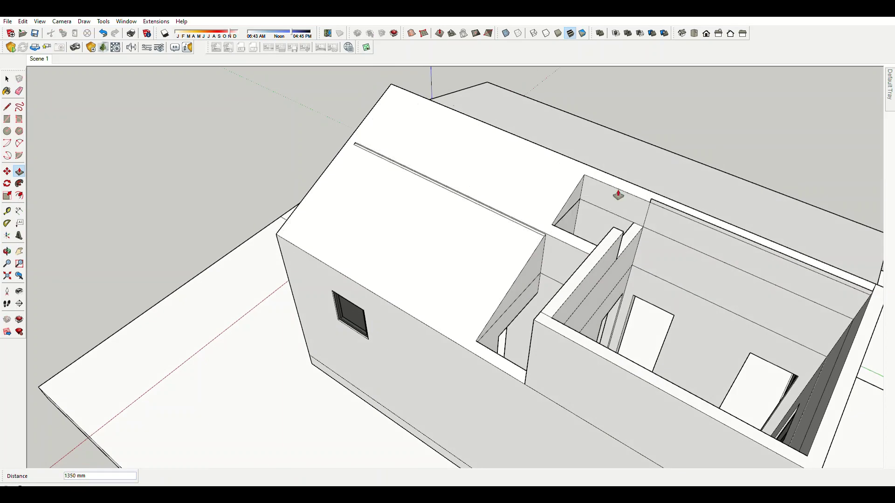
middle_drag(629, 224, 560, 219)
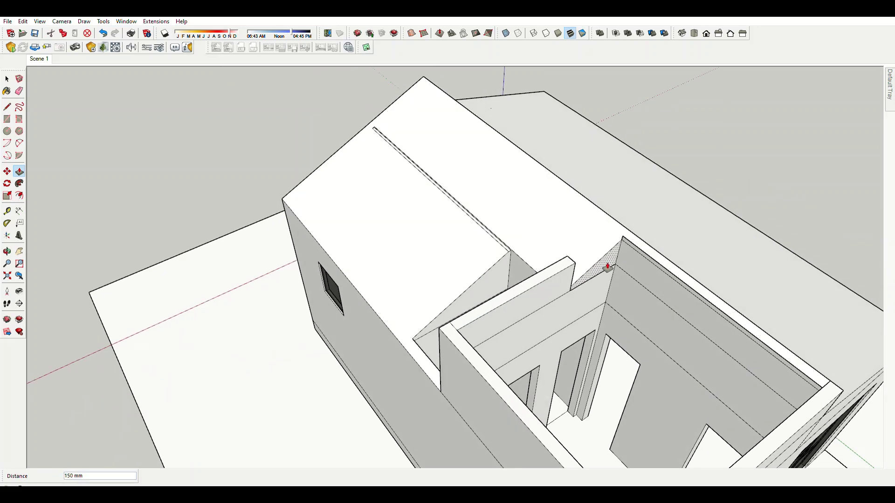
scroll(799, 405, up, 5)
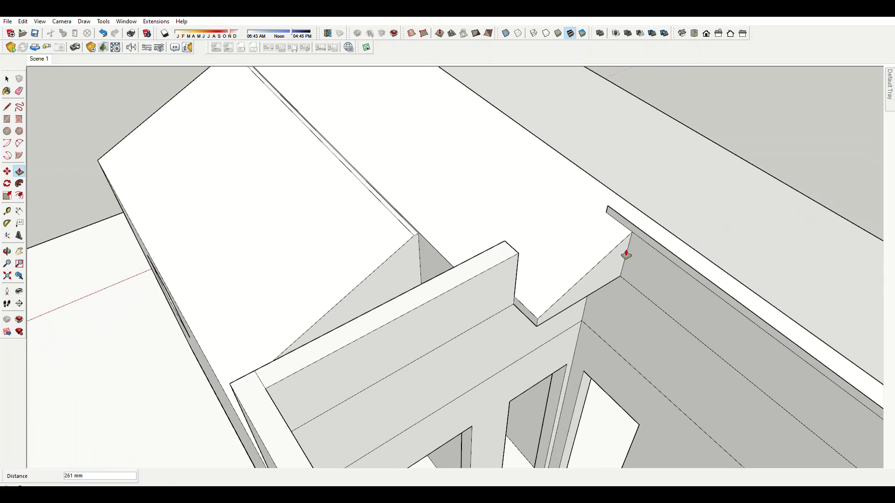
scroll(752, 359, down, 5)
scroll(635, 216, up, 5)
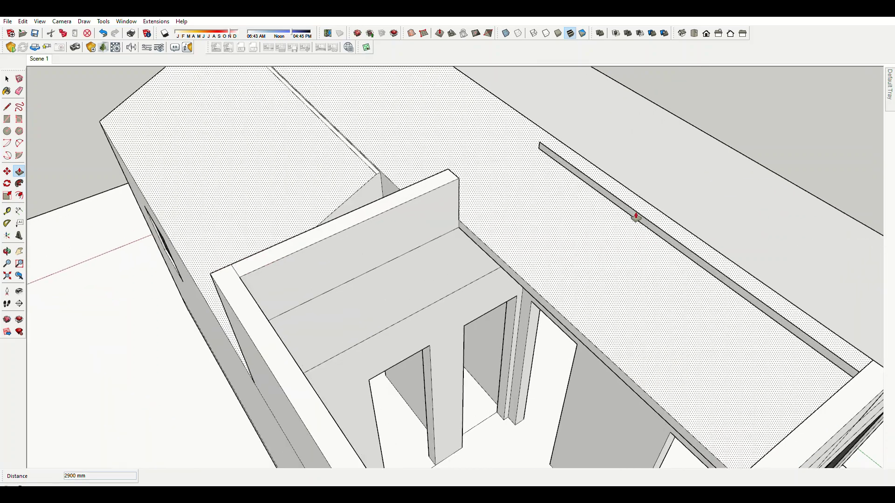
scroll(542, 196, up, 3)
scroll(416, 192, down, 3)
scroll(417, 261, up, 4)
scroll(417, 261, down, 3)
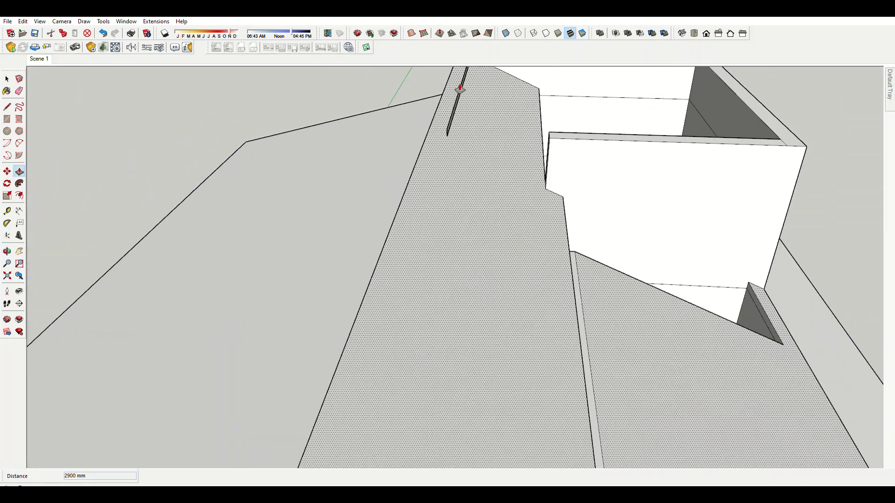
scroll(445, 154, up, 3)
Erase part of the front wall to expose the windows.
key(e)
scroll(420, 210, down, 5)
scroll(170, 286, up, 3)
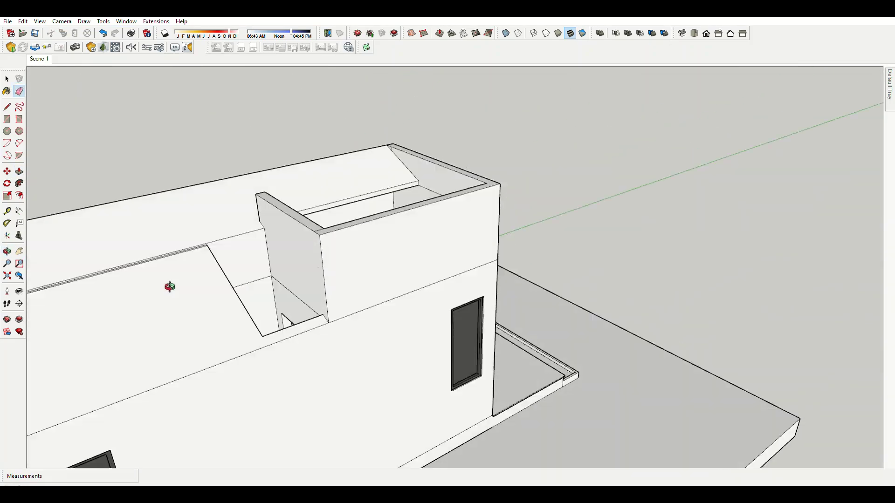
scroll(225, 194, up, 2)
scroll(266, 174, up, 1)
scroll(264, 178, down, 3)
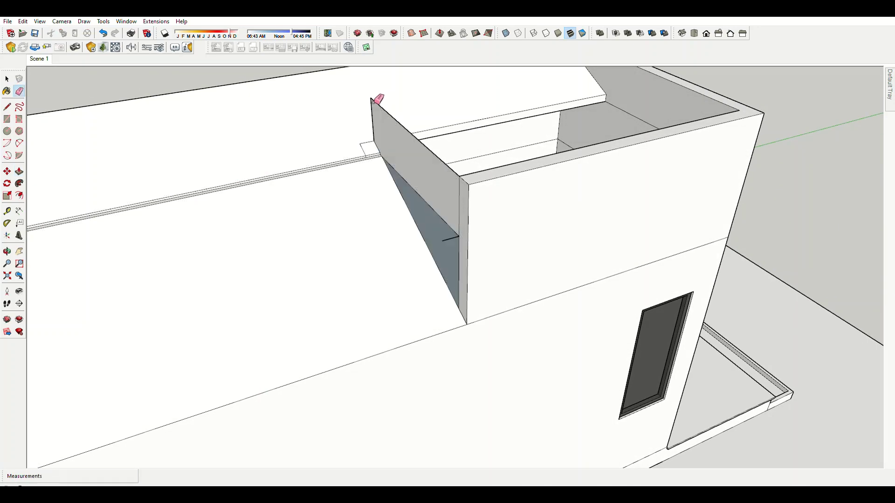
scroll(379, 156, down, 2)
click(541, 123)
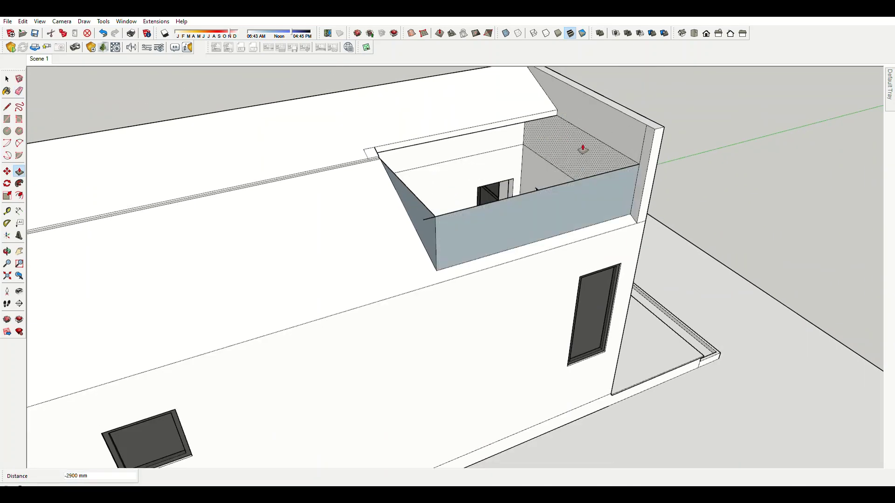
Pull the wall top face across to close the top of the wall.
key(e)
key(p)
scroll(427, 236, down, 5)
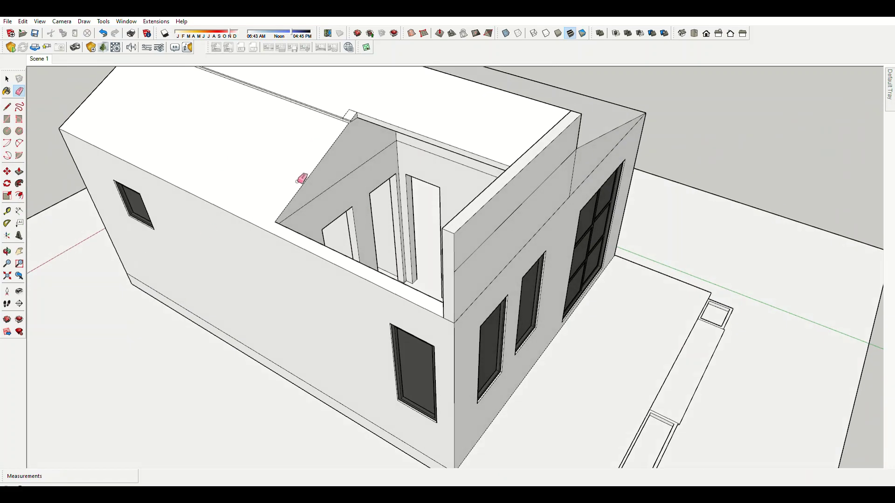
scroll(355, 140, up, 5)
scroll(364, 158, up, 3)
click(465, 192)
scroll(465, 192, down, 5)
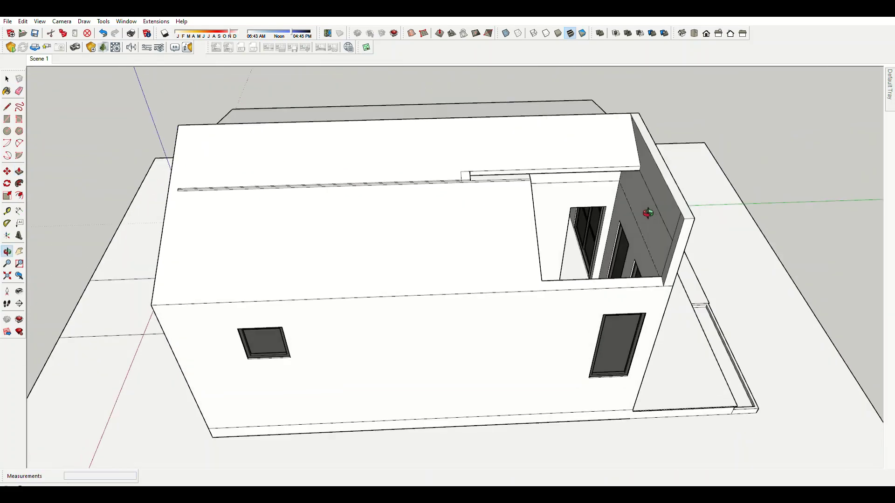
click(649, 195)
Erase the leftover edges across the right wall.
scroll(662, 205, up, 5)
key(e)
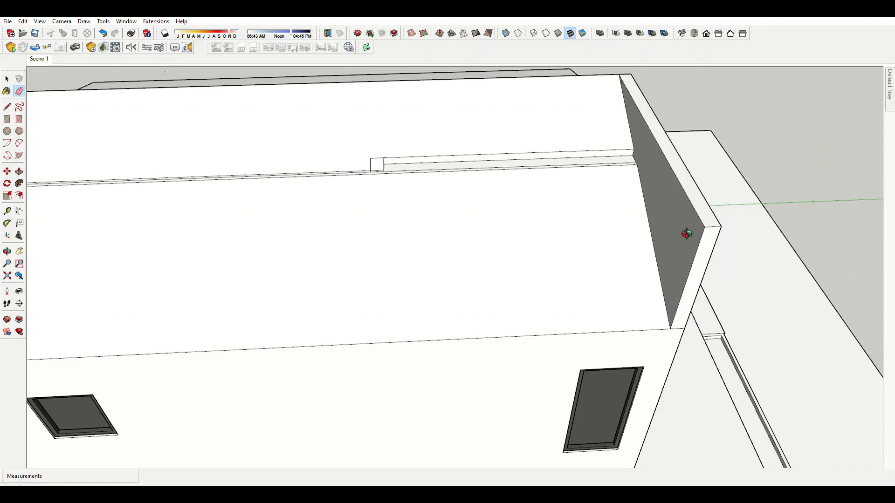
mouse_move(687, 234)
mouse_down()
mouse_move(680, 184)
mouse_move(694, 180)
mouse_move(727, 226)
mouse_up()
scroll(741, 239, up, 1)
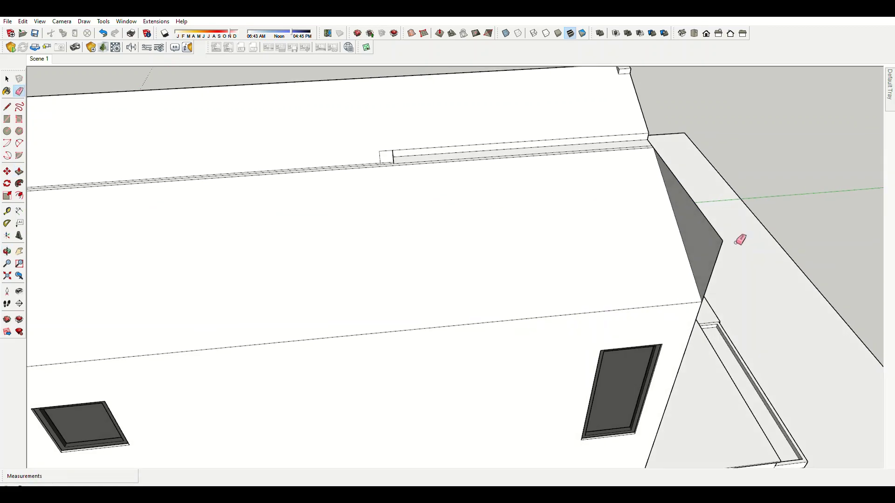
scroll(727, 240, down, 3)
scroll(575, 223, up, 3)
scroll(559, 176, up, 3)
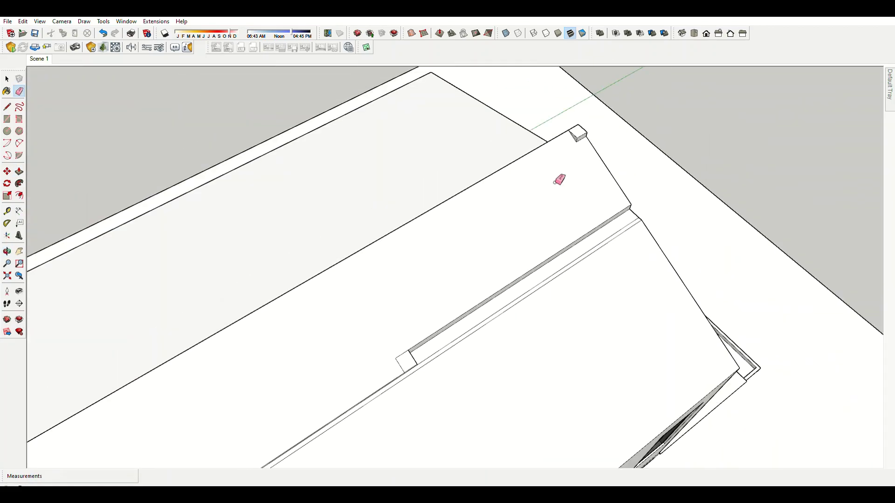
key(p)
scroll(582, 136, up, 2)
scroll(651, 141, down, 2)
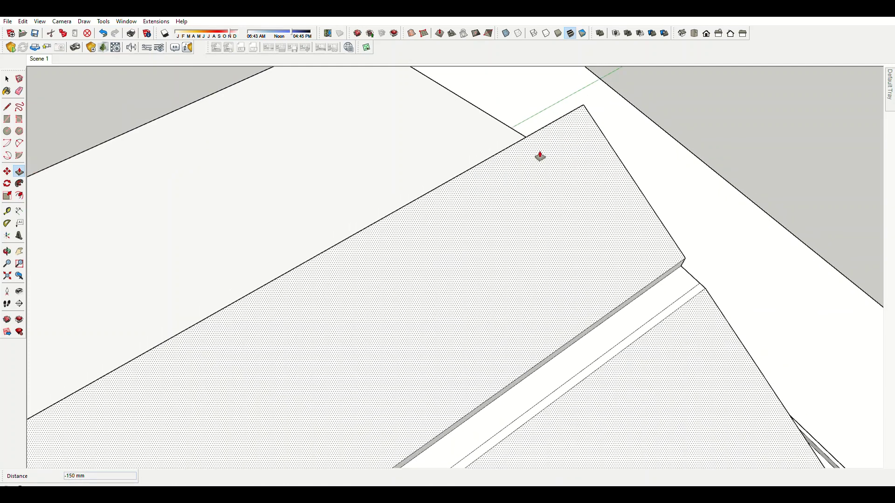
scroll(538, 154, down, 3)
scroll(440, 120, up, 5)
key(e)
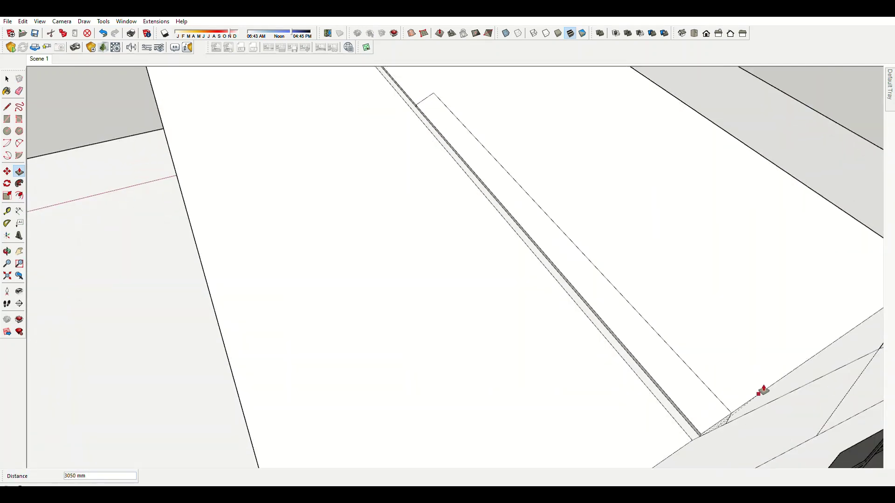
scroll(531, 247, down, 2)
scroll(709, 319, down, 2)
scroll(592, 334, up, 2)
scroll(591, 334, up, 1)
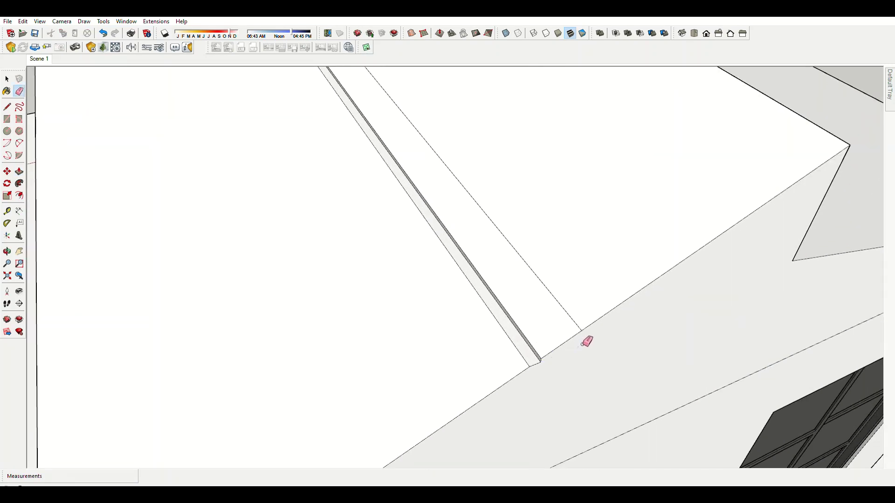
scroll(578, 324, down, 3)
scroll(522, 305, up, 1)
scroll(377, 116, up, 3)
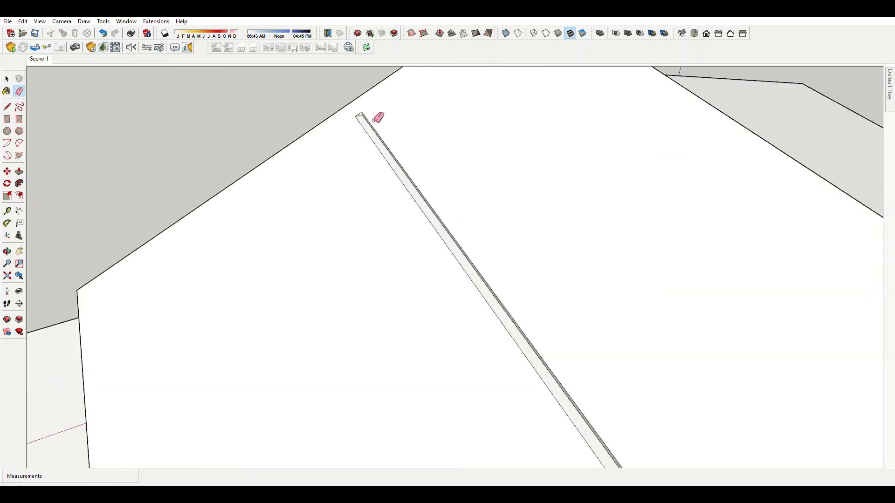
Delete the stray diagonal line at the front gable's roof edge and return to the front view.
key(p)
scroll(376, 117, down, 5)
middle_drag(375, 116, 488, 295)
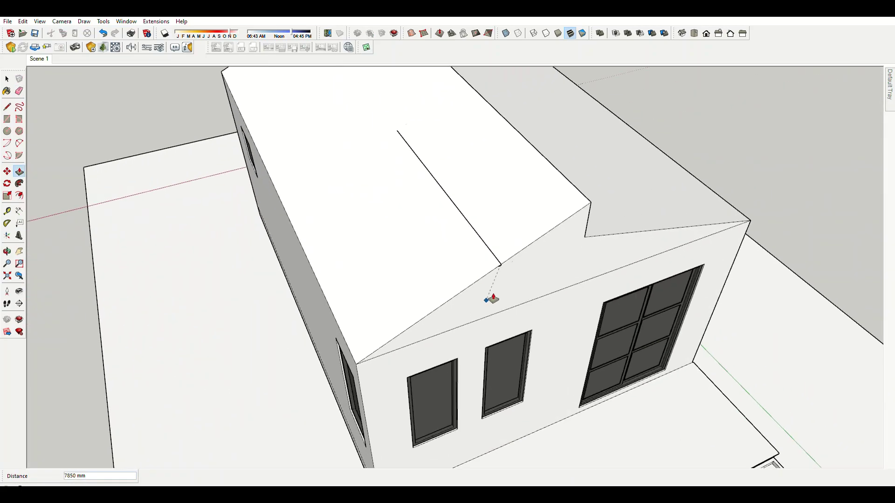
scroll(513, 262, up, 4)
key(e)
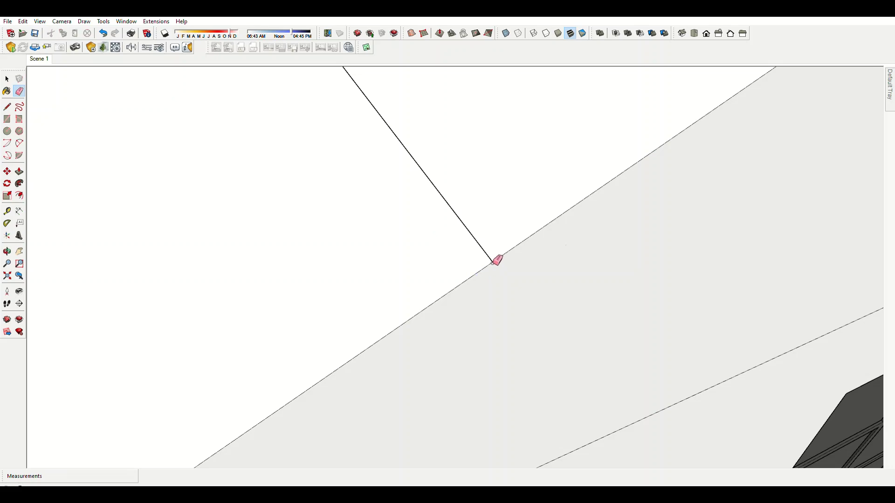
click(493, 263)
scroll(504, 295, down, 5)
middle_drag(409, 306, 563, 255)
scroll(458, 211, up, 2)
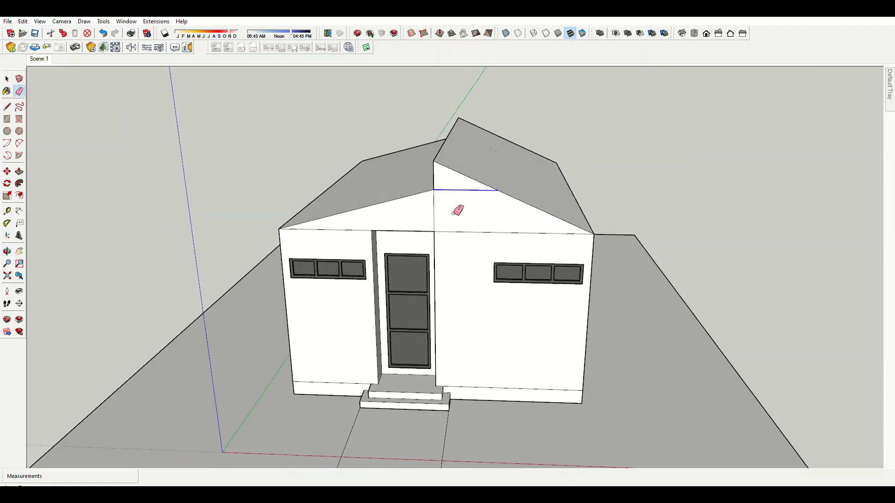
Offset the taller roof face inward by 75 mm to create a border strip.
mouse_move(360, 234)
middle_down()
mouse_move(393, 244)
mouse_move(621, 139)
mouse_move(396, 236)
mouse_move(365, 223)
mouse_move(136, 230)
mouse_move(396, 260)
middle_up()
scroll(398, 233, up, 3)
key(f)
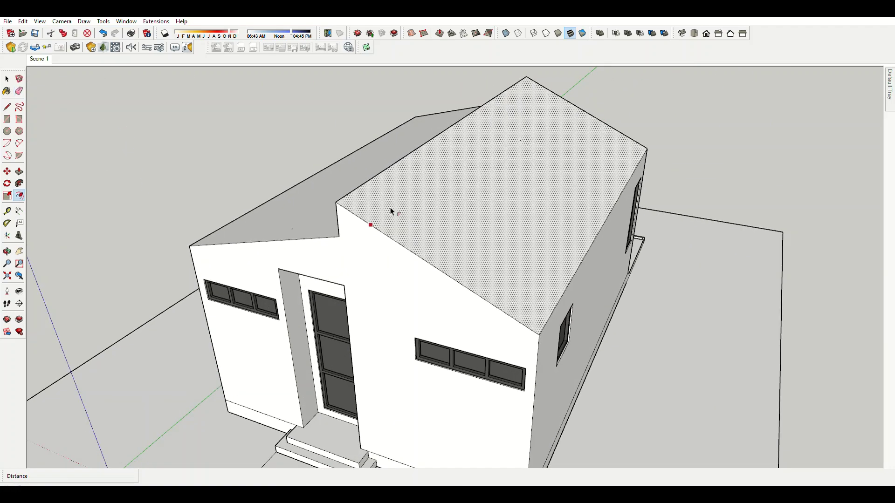
click(371, 225)
key(Return)
scroll(352, 223, up, 5)
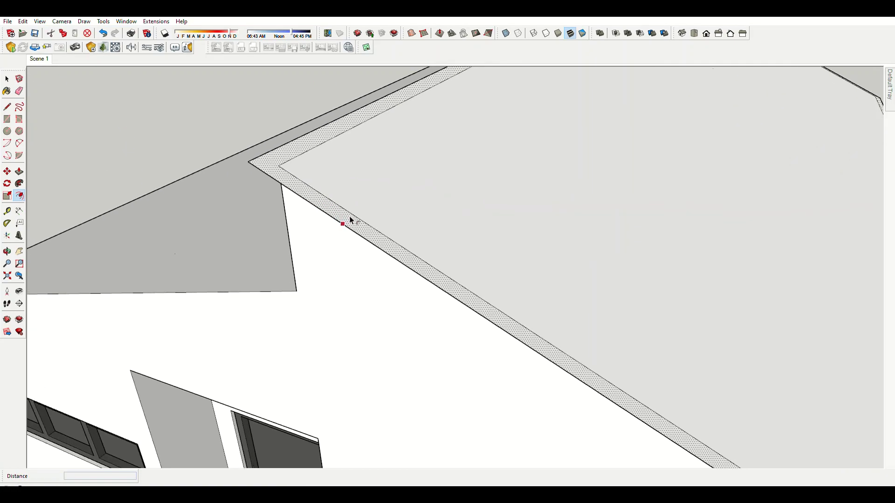
Push/Pull the thin roof border strip 75 mm and the roof edge 150 mm.
key(p)
scroll(180, 242, down, 5)
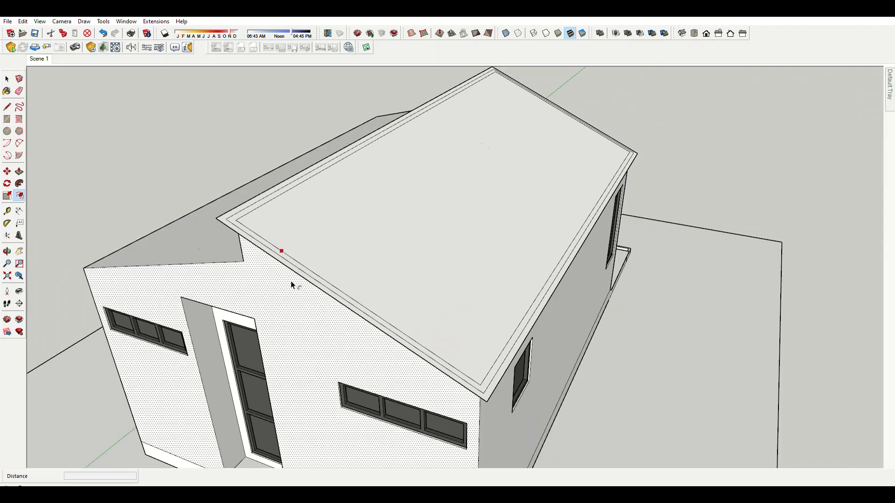
scroll(294, 285, up, 2)
scroll(405, 262, up, 5)
scroll(414, 256, up, 3)
click(417, 257)
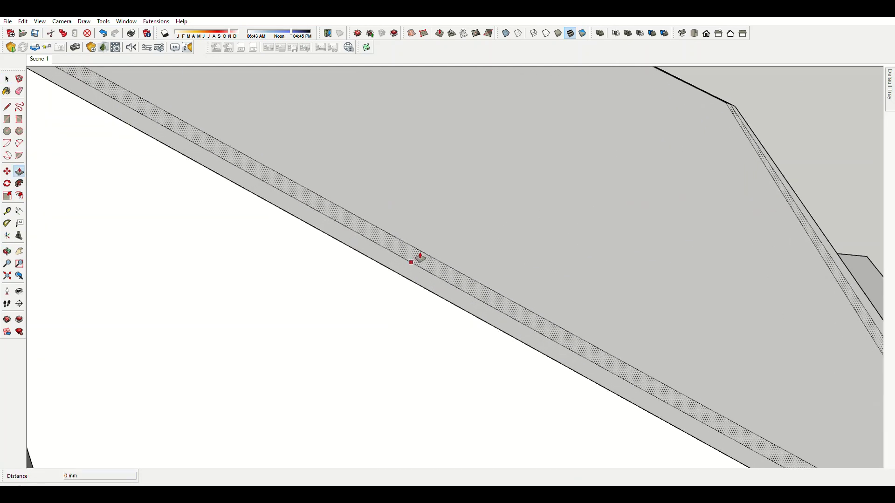
key(Return)
click(411, 262)
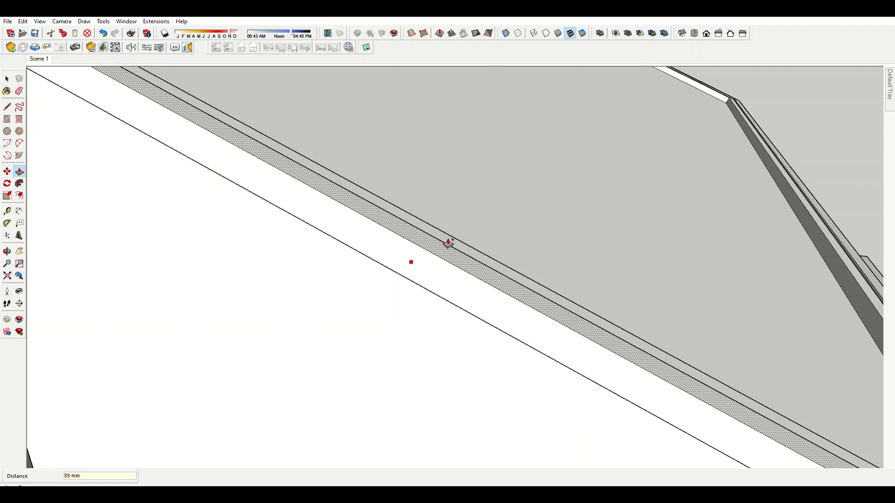
key(Return)
scroll(387, 244, down, 3)
scroll(409, 260, down, 4)
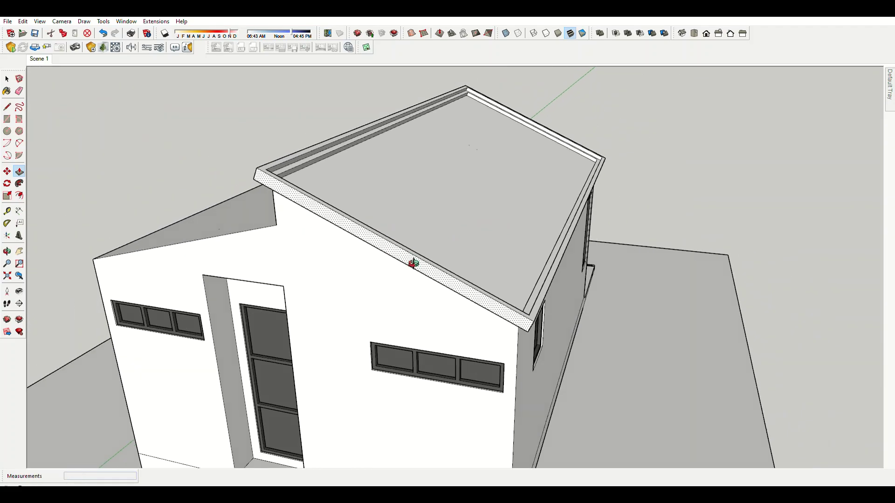
Extrude the roof edge face into fascia, first 150 mm then 75 mm.
middle_drag(412, 190, 475, 122)
scroll(475, 122, up, 3)
scroll(462, 194, up, 3)
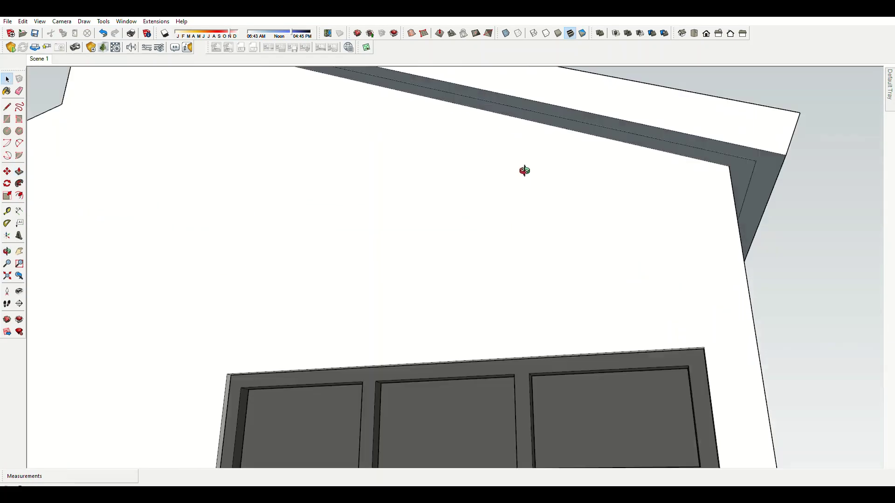
middle_drag(525, 170, 513, 230)
scroll(581, 110, up, 2)
click(581, 109)
text(15)
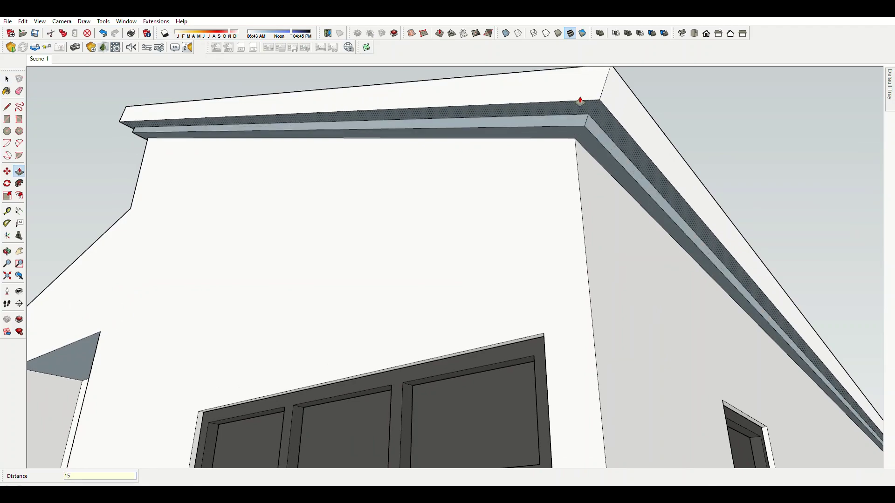
text(0)
key(Return)
click(578, 112)
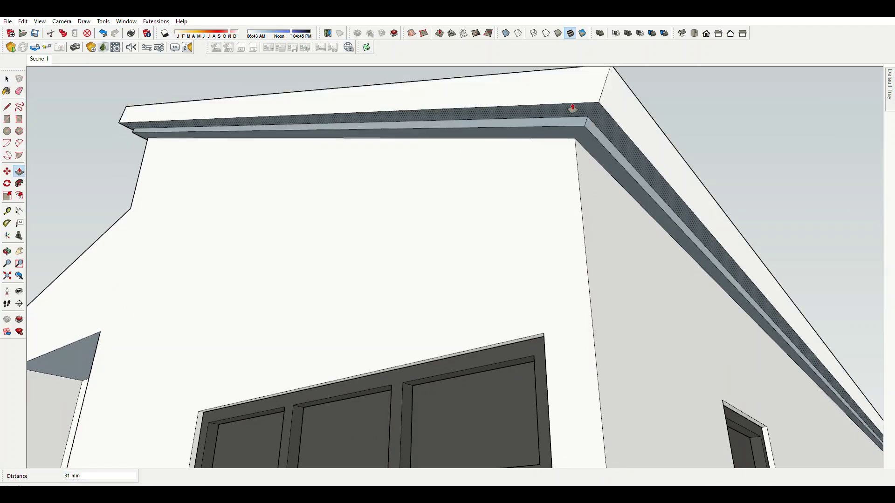
text(75)
key(Return)
Complete the roof edge extrusion and return to the Select tool.
middle_drag(573, 124, 355, 293)
scroll(428, 244, down, 5)
scroll(200, 262, up, 8)
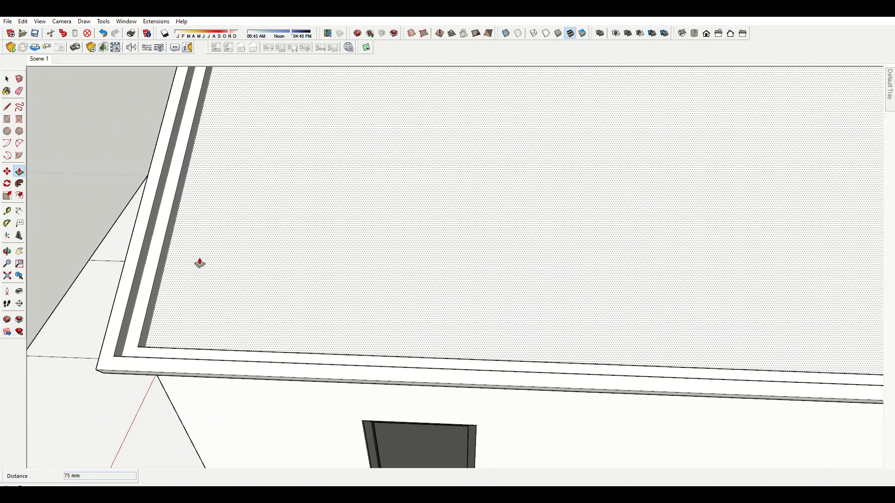
click(164, 270)
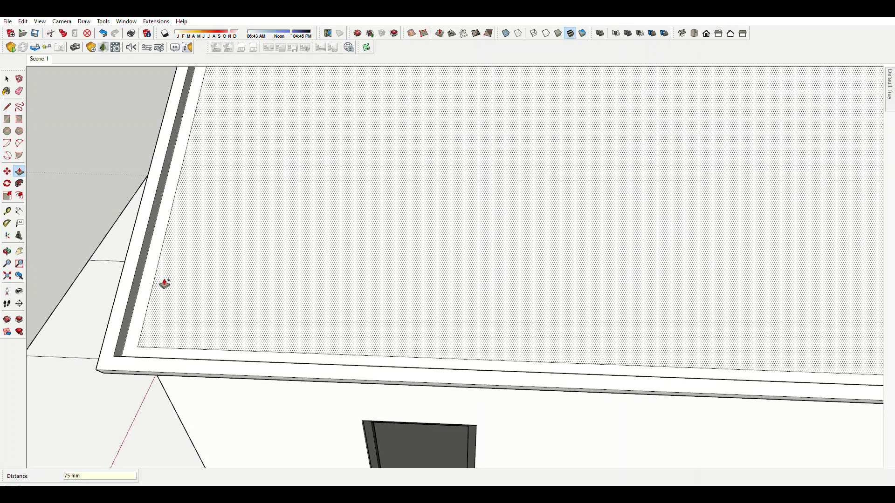
key(space)
mouse_move(193, 273)
middle_down()
mouse_move(570, 290)
mouse_move(398, 258)
middle_up()
scroll(570, 290, down, 5)
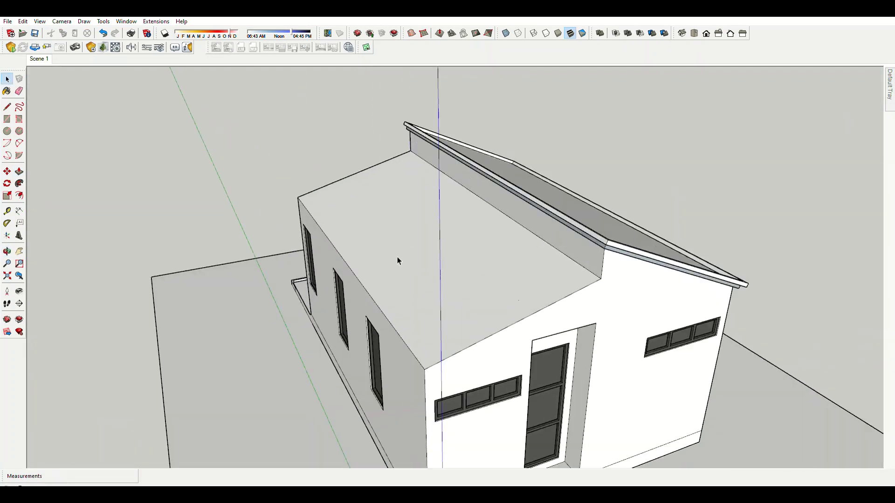
Offset the lower roof face by 75 mm to form a border strip.
scroll(398, 258, up, 3)
key(f)
click(369, 311)
key(Return)
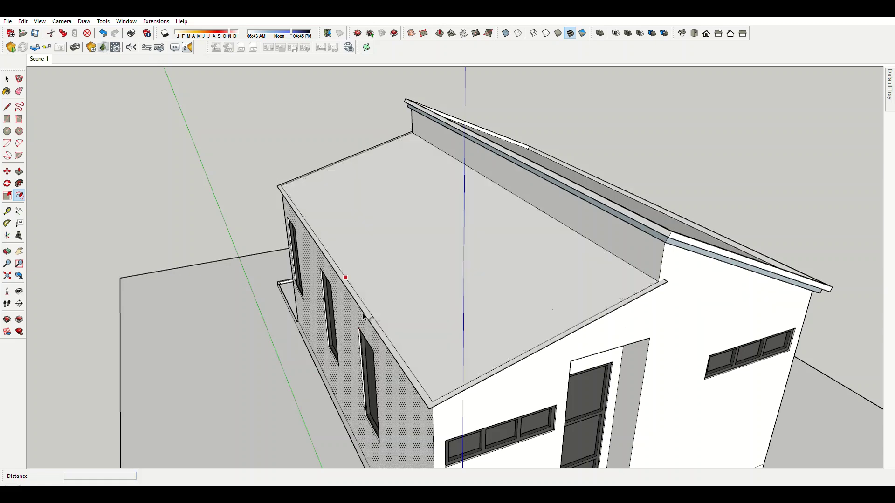
scroll(391, 343, up, 3)
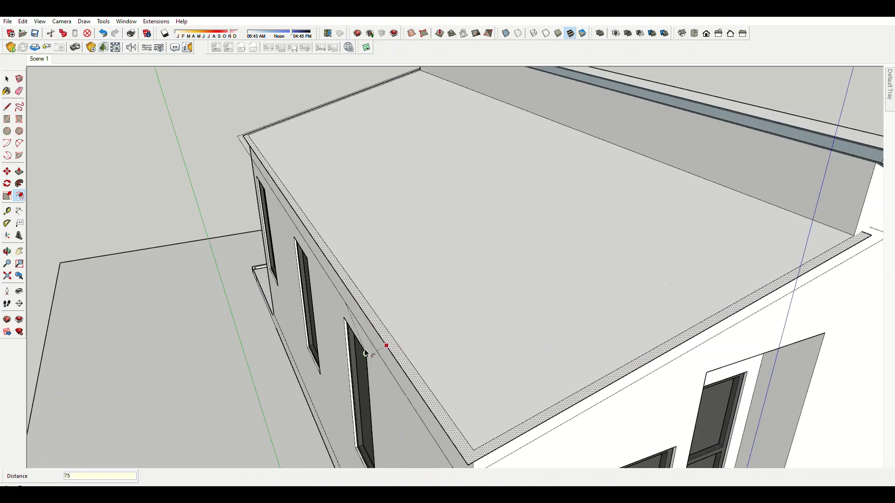
scroll(366, 353, down, 5)
scroll(516, 329, up, 5)
scroll(523, 327, up, 3)
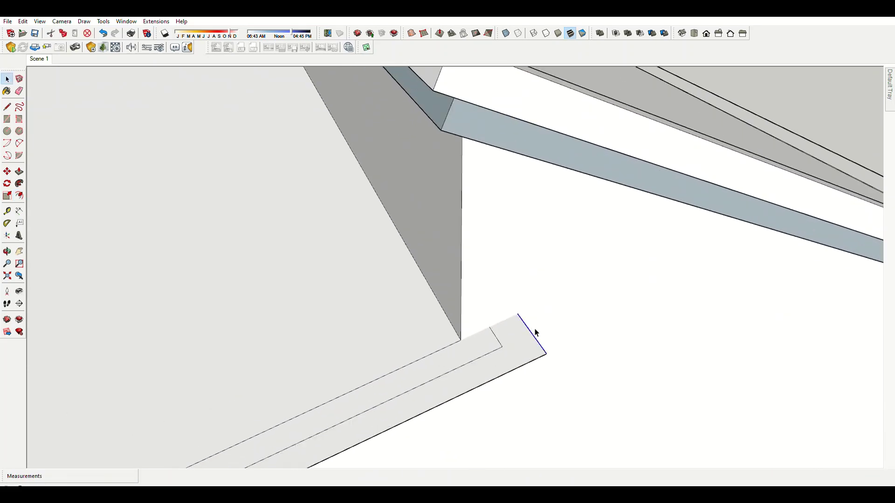
Delete the stray roof corner edge and redraw it with the Line tool.
key(Delete)
key(Delete)
key(l)
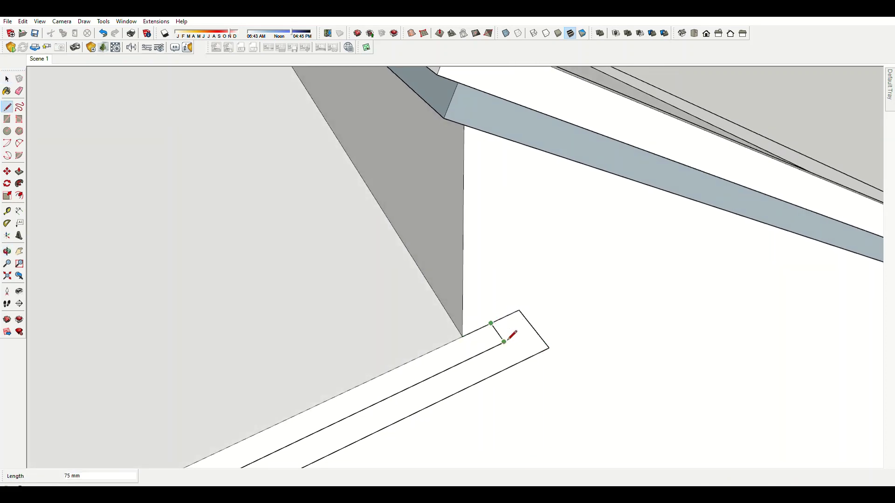
scroll(580, 317, down, 5)
middle_drag(578, 350, 475, 260)
scroll(543, 286, up, 3)
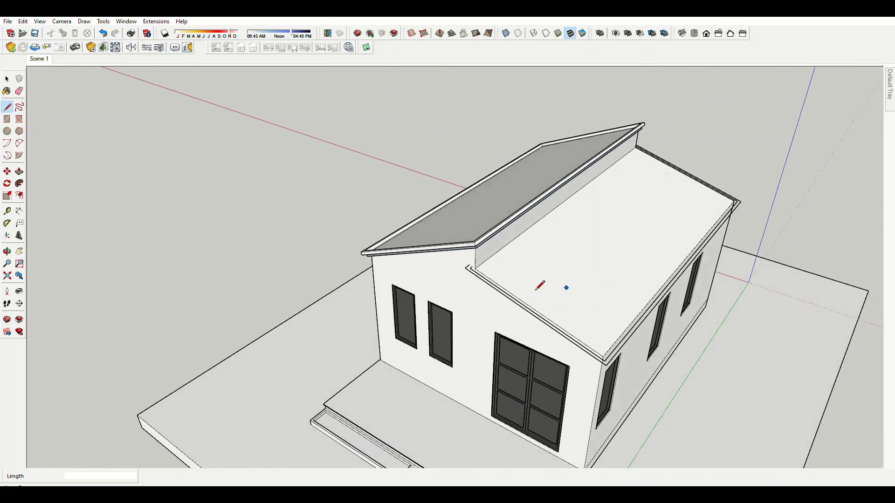
scroll(470, 263, up, 3)
scroll(467, 264, up, 2)
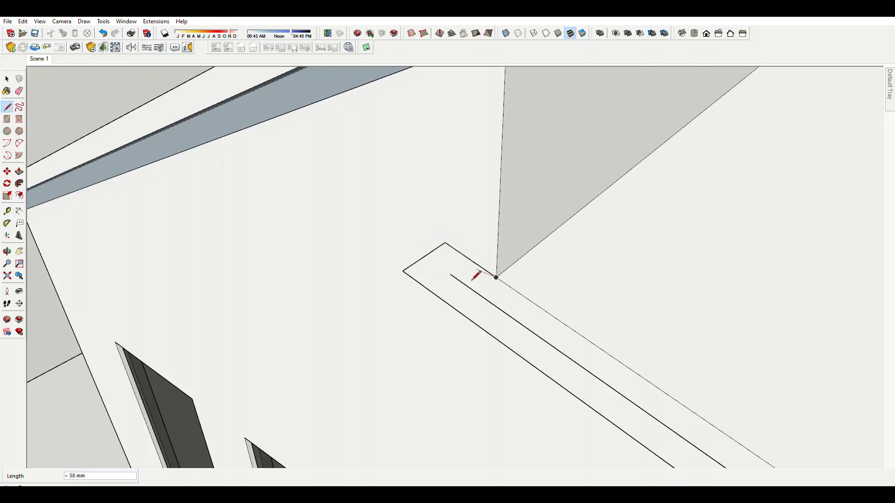
scroll(471, 258, down, 5)
middle_drag(355, 247, 140, 300)
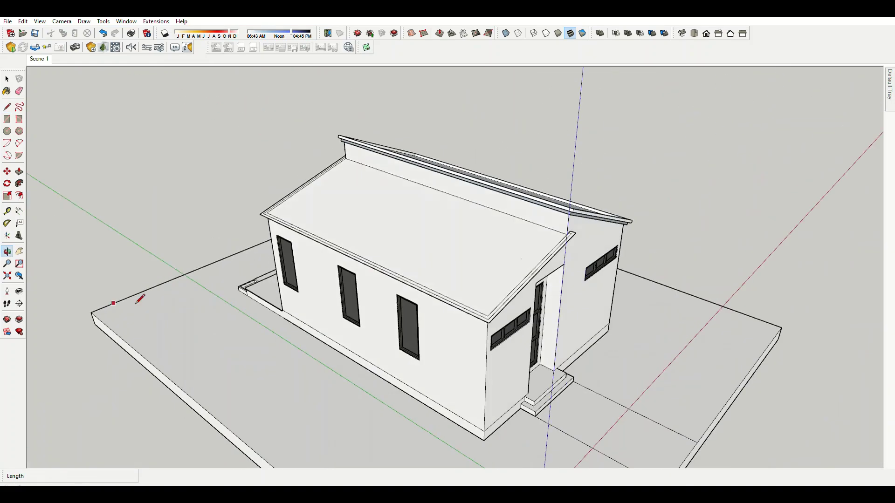
Push/Pull the lower roof's border strip up by 150 mm.
key(p)
scroll(399, 309, up, 3)
scroll(450, 297, up, 3)
scroll(450, 297, up, 1)
click(450, 297)
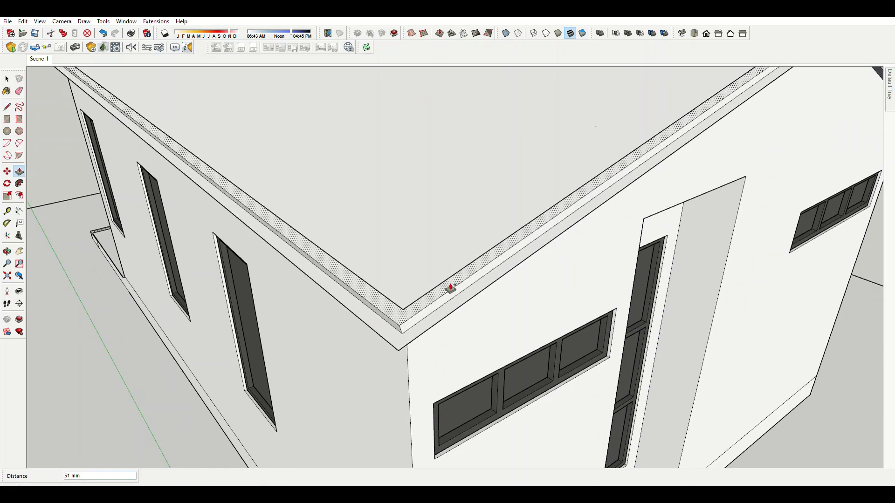
click(458, 296)
text(15)
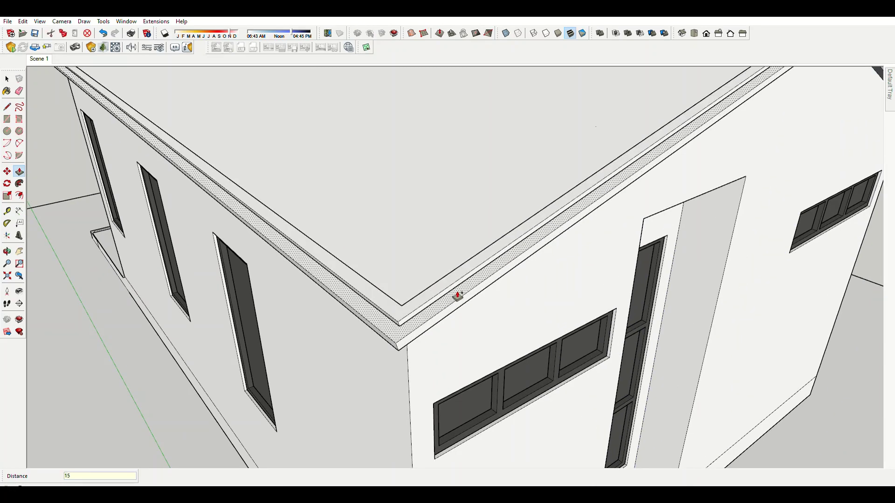
text(0)
key(Return)
scroll(466, 306, down, 3)
Extrude the lower roof border a further 75 mm to complete the fascia.
middle_drag(466, 306, 397, 224)
scroll(398, 224, up, 2)
scroll(366, 159, up, 3)
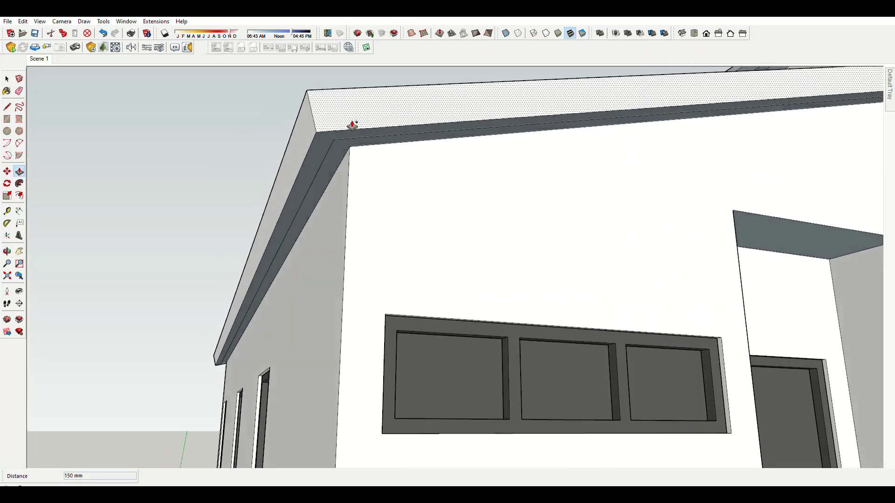
click(353, 125)
text(75)
key(Return)
middle_drag(345, 130, 501, 276)
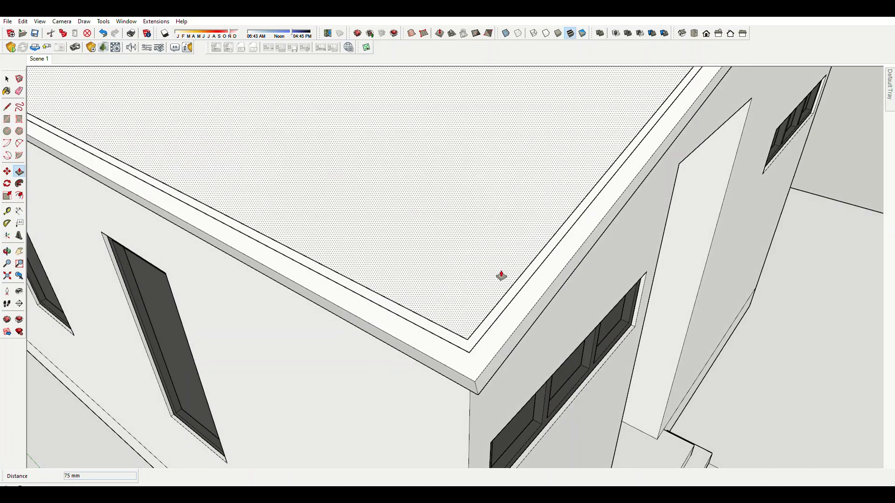
scroll(416, 297, down, 5)
mouse_move(417, 296)
middle_down()
mouse_move(459, 225)
mouse_move(568, 264)
mouse_move(198, 262)
mouse_move(602, 262)
mouse_move(406, 216)
mouse_move(533, 207)
middle_up()
scroll(459, 225, up, 2)
scroll(459, 225, up, 2)
scroll(517, 261, up, 2)
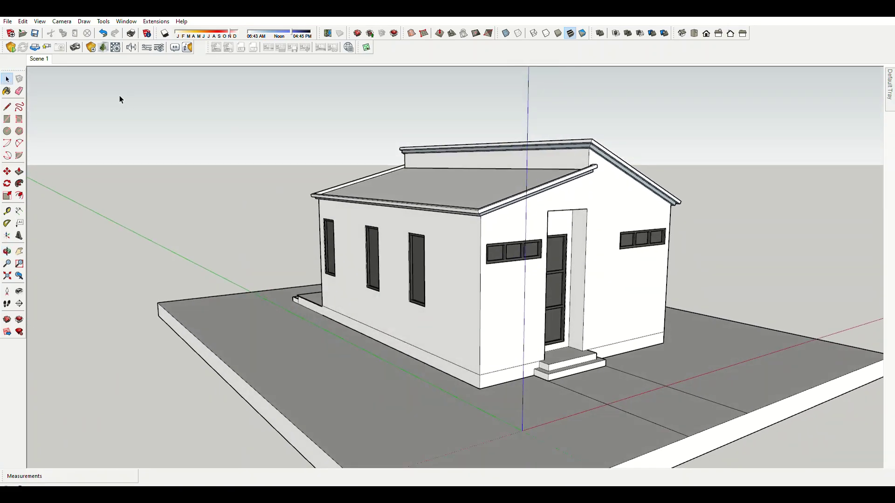
Preview Scenes 1 through 5 of the textured house, ending on the Scene 1 front view.
click(39, 59)
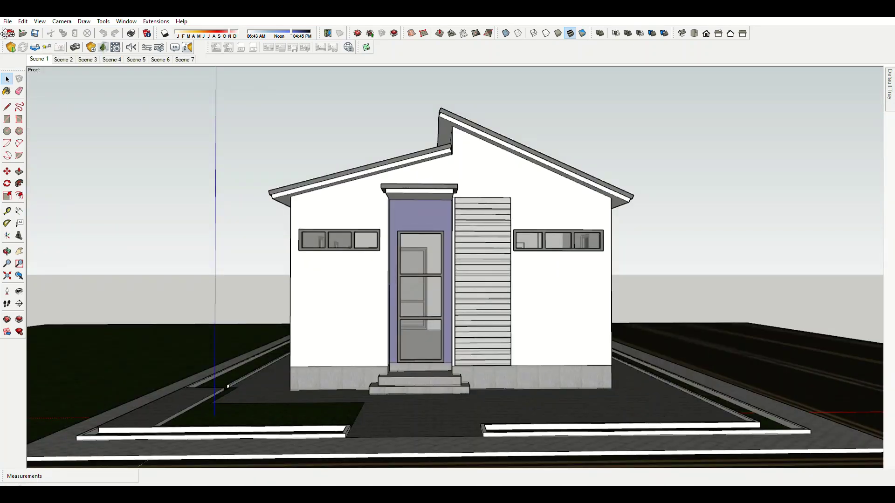
click(63, 59)
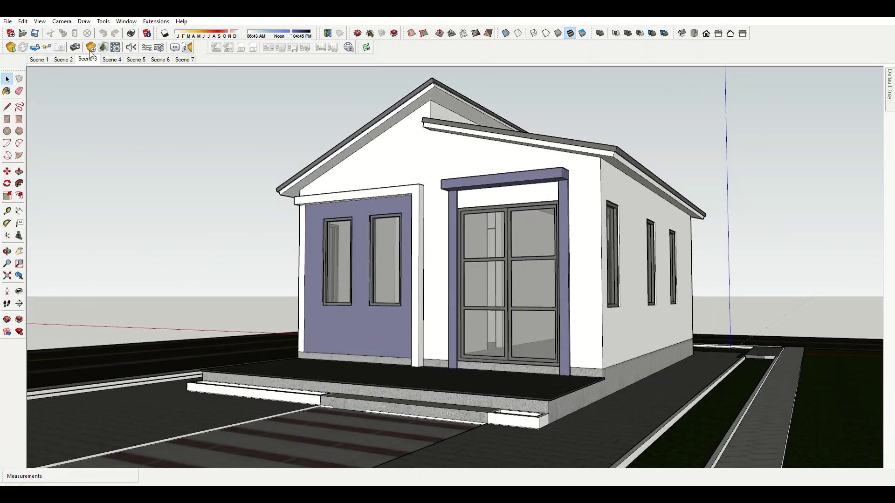
click(89, 59)
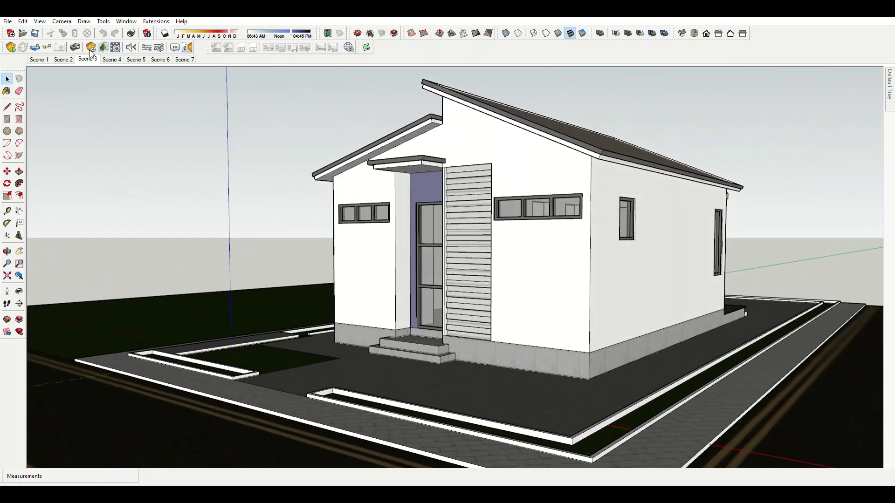
click(109, 53)
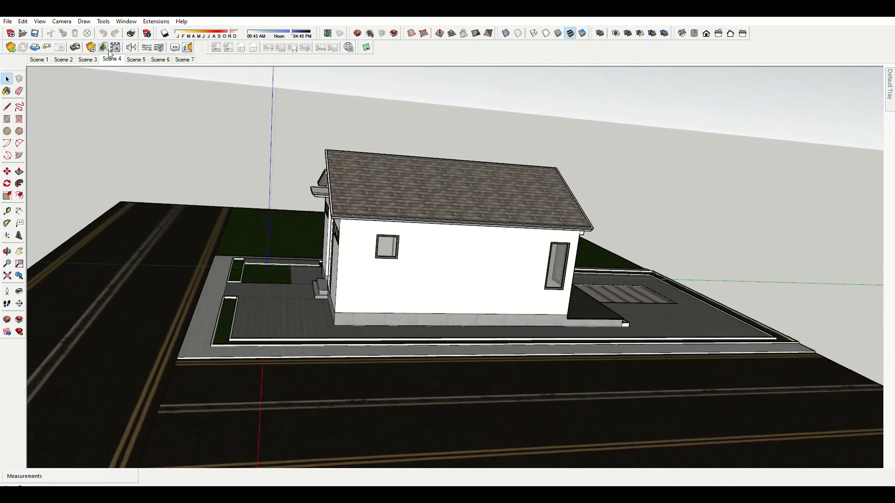
click(133, 55)
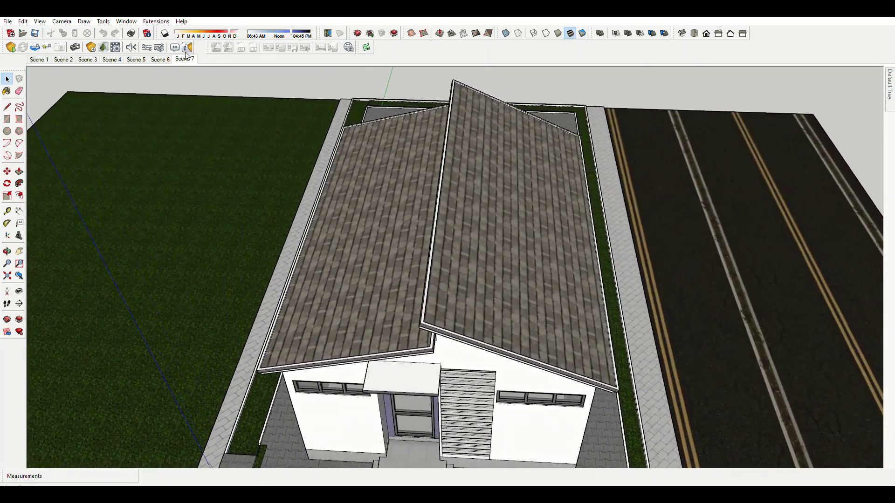
click(41, 57)
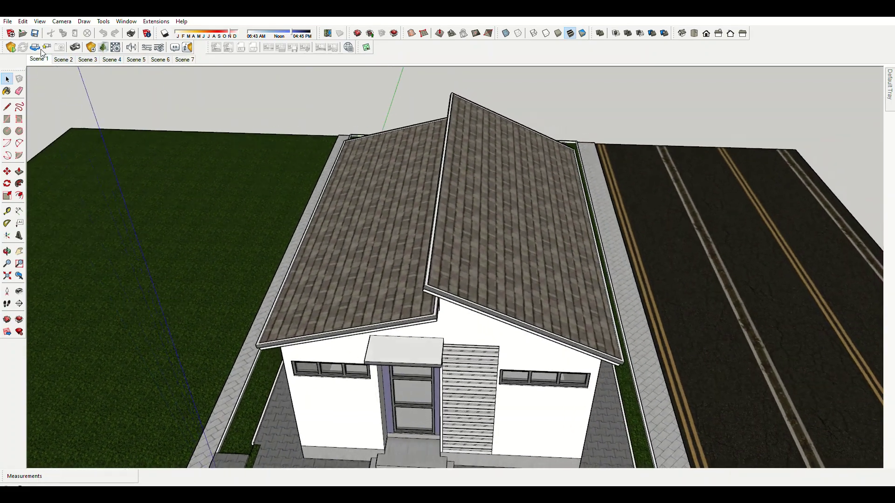